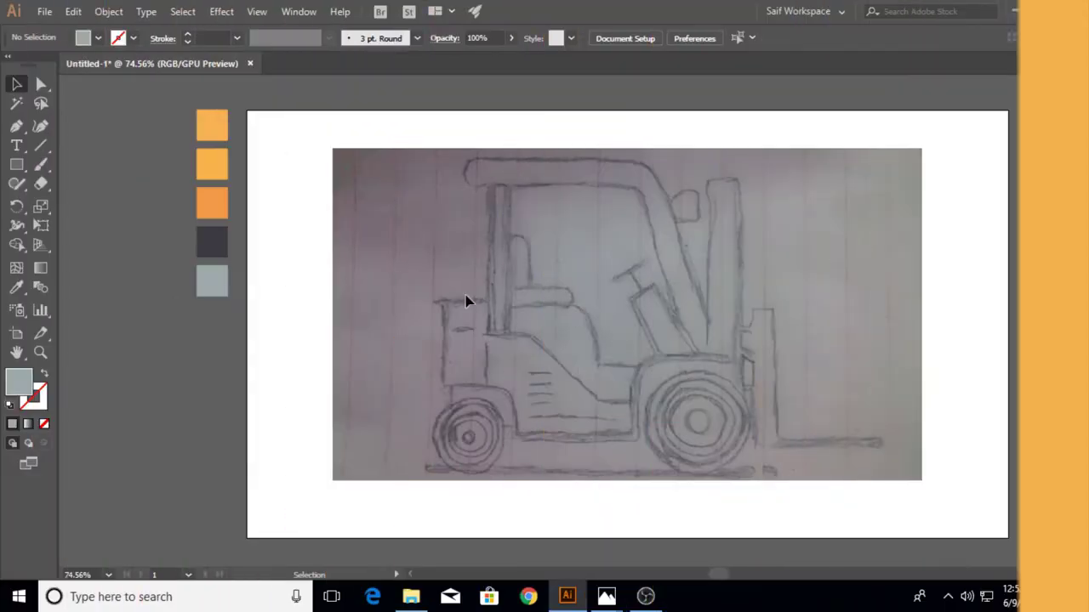
Draw a rectangle over the sketch's rear box with a white FFFFFF fill
key(m)
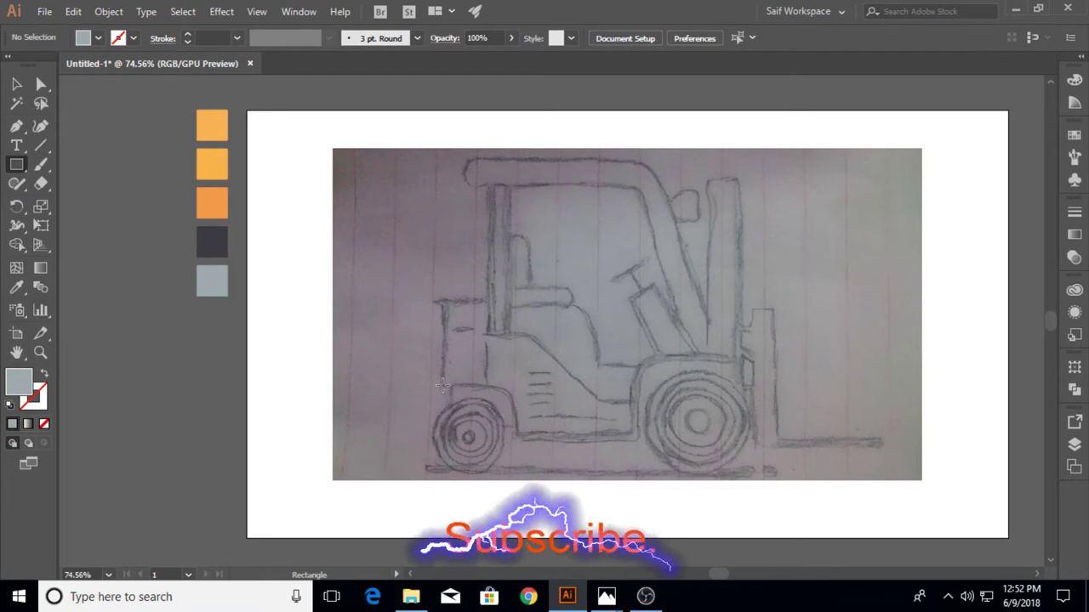
drag(443, 384, 487, 299)
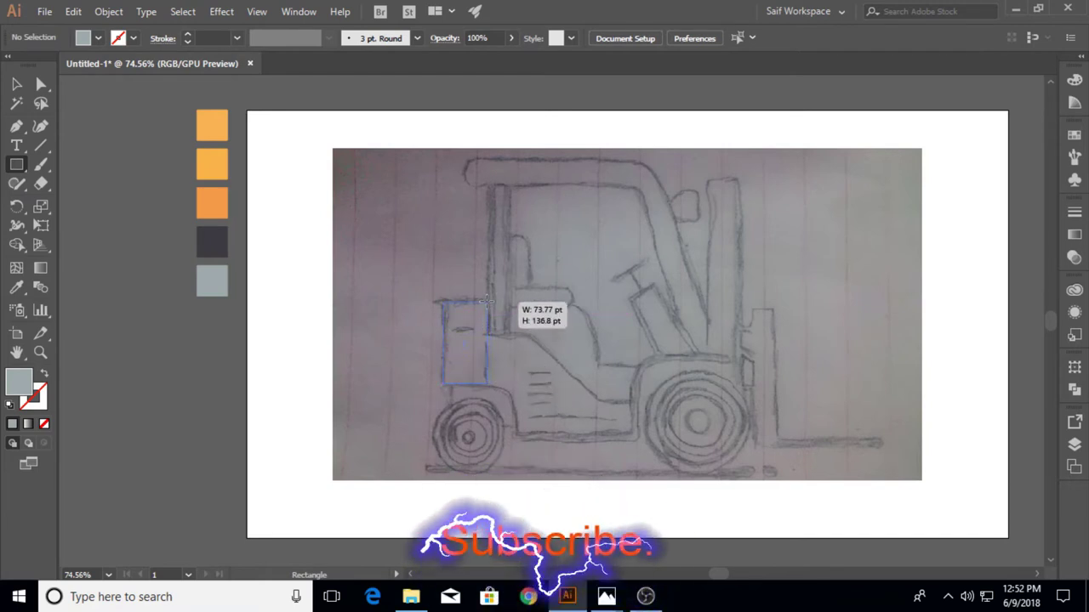
drag(486, 299, 486, 300)
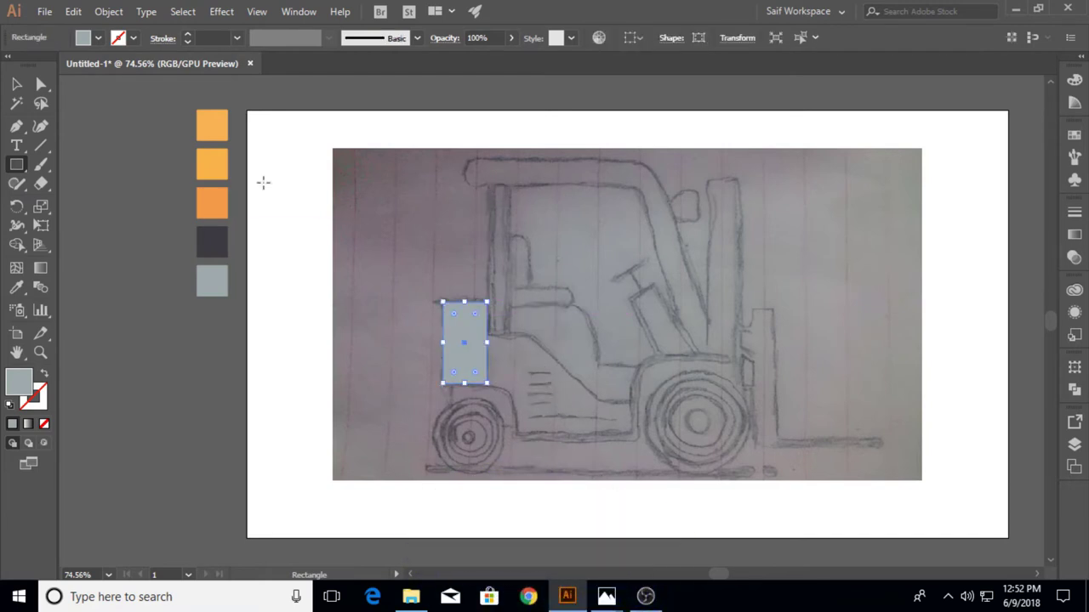
double_click(19, 383)
text(ffffff)
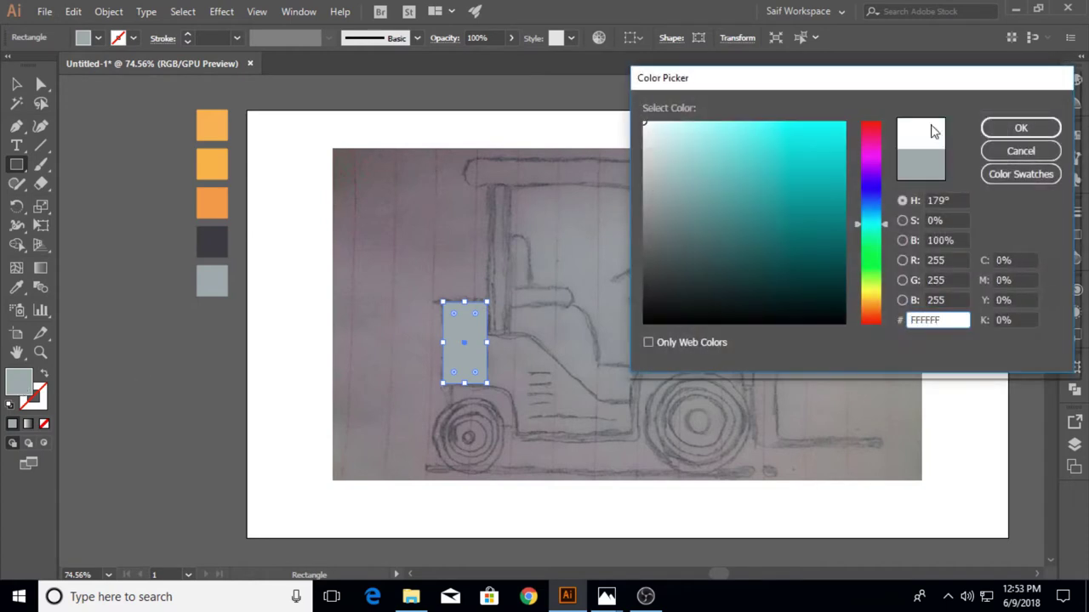
click(1021, 126)
Give the rear box a black outline and draw a tall rectangle along the cab's front pillar
click(133, 38)
click(43, 65)
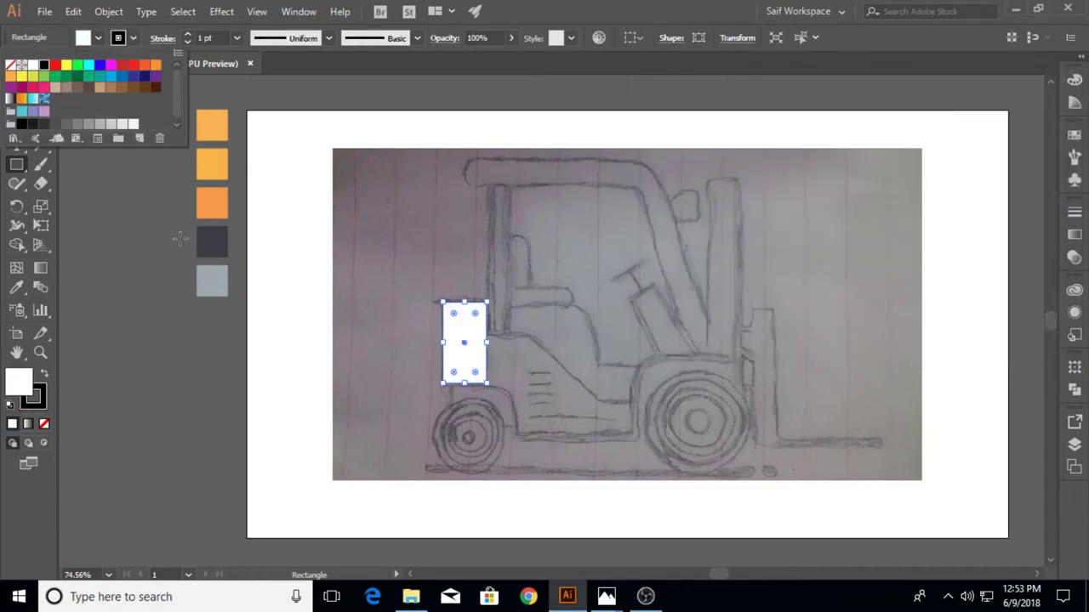
click(15, 164)
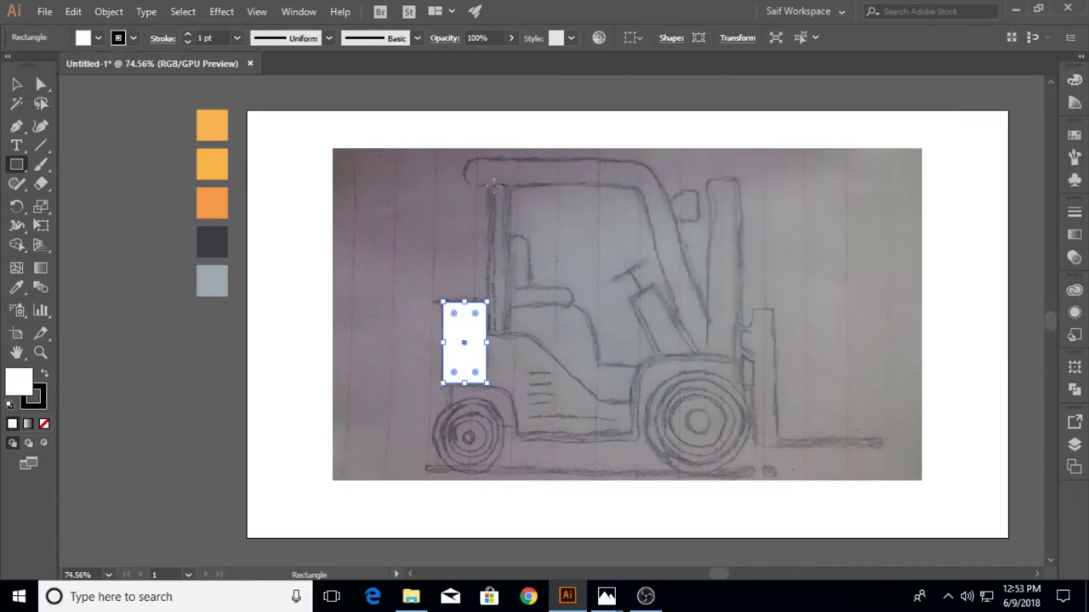
mouse_move(491, 185)
mouse_down()
mouse_move(508, 335)
mouse_move(494, 304)
mouse_up()
Widen the pillar rectangle and draw the roof bar across the top of the cab
key(v)
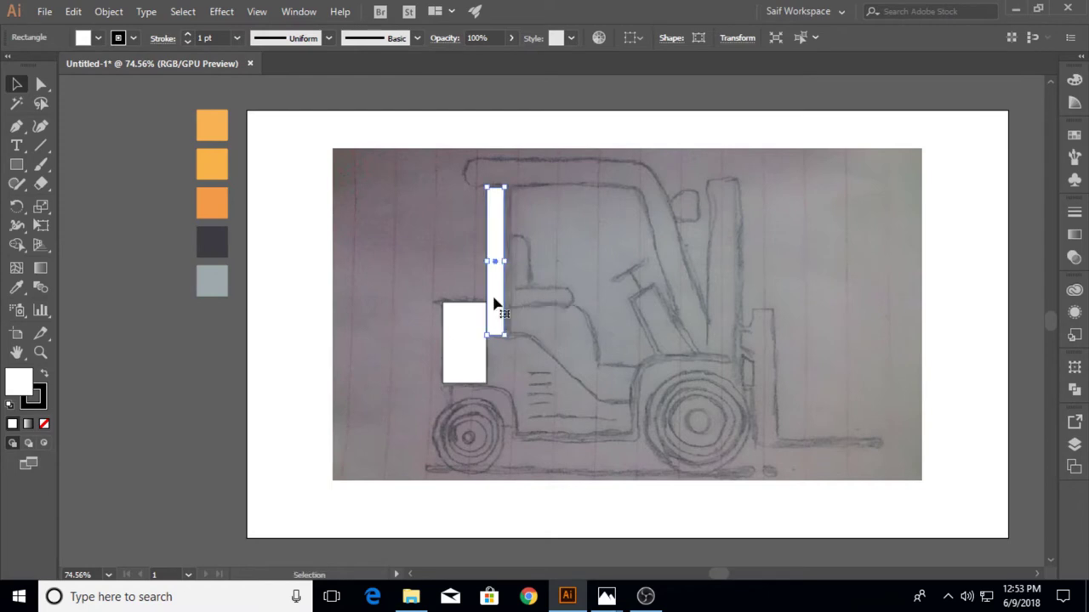
drag(504, 262, 509, 262)
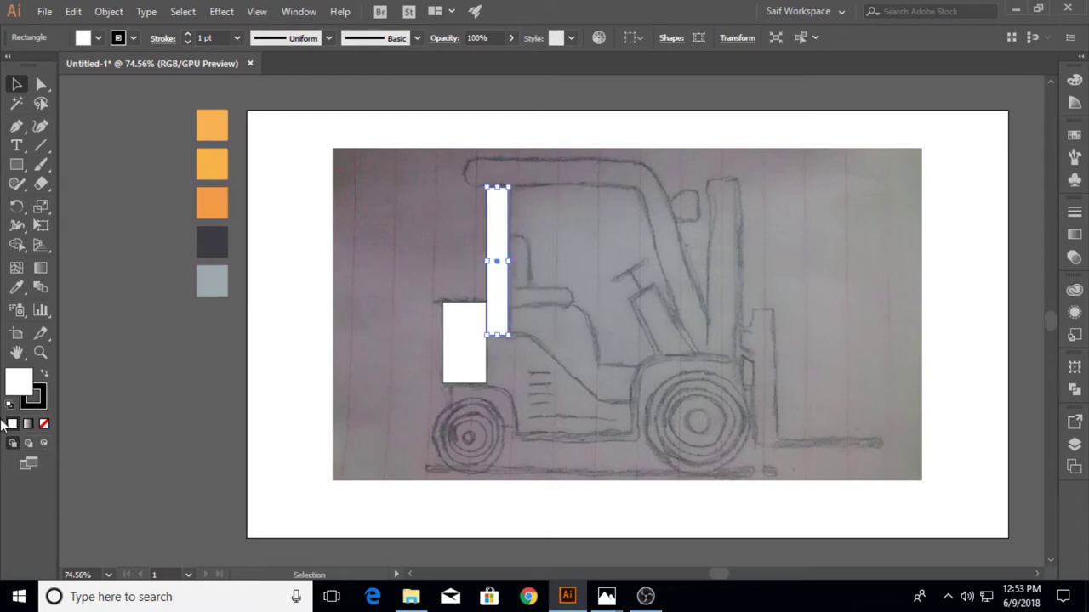
click(40, 352)
drag(587, 311, 510, 274)
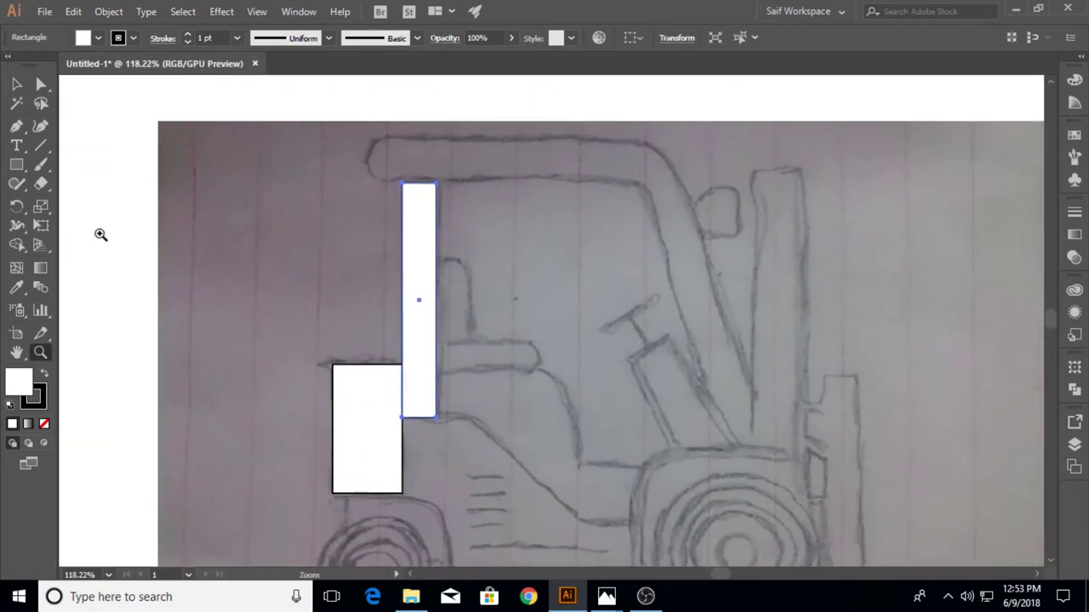
click(16, 164)
drag(377, 136, 676, 182)
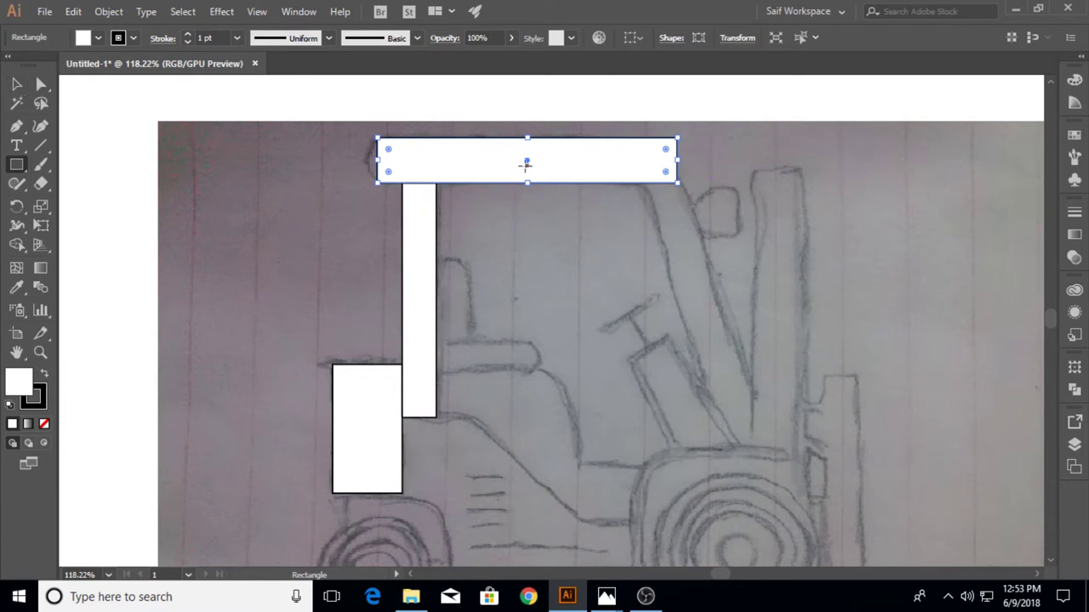
Align the roof bar to the sketch and tilt a copied bar along the slanted mast
key(v)
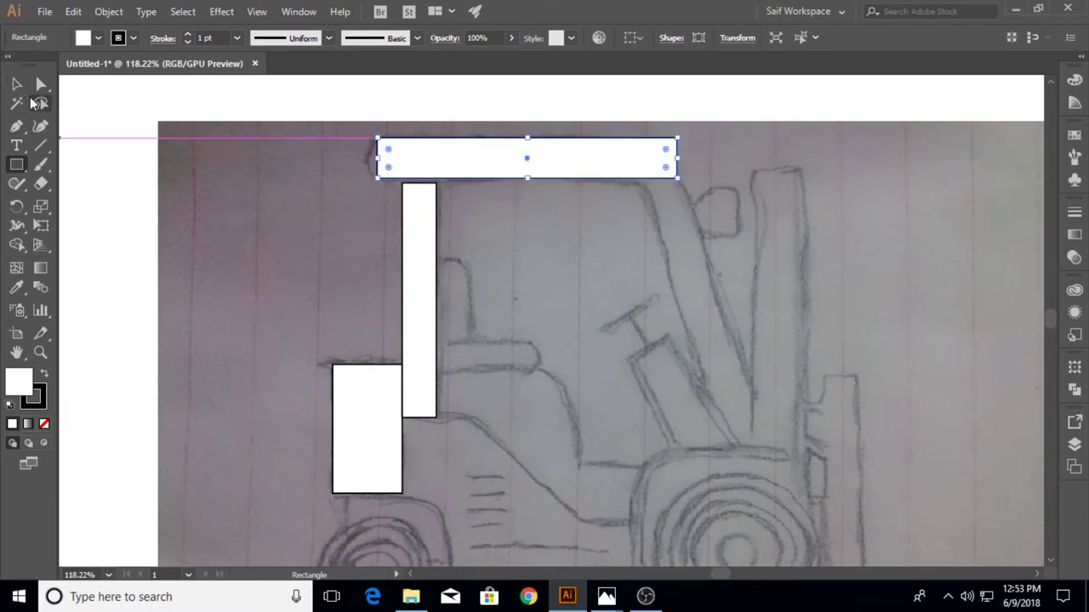
drag(472, 158, 714, 278)
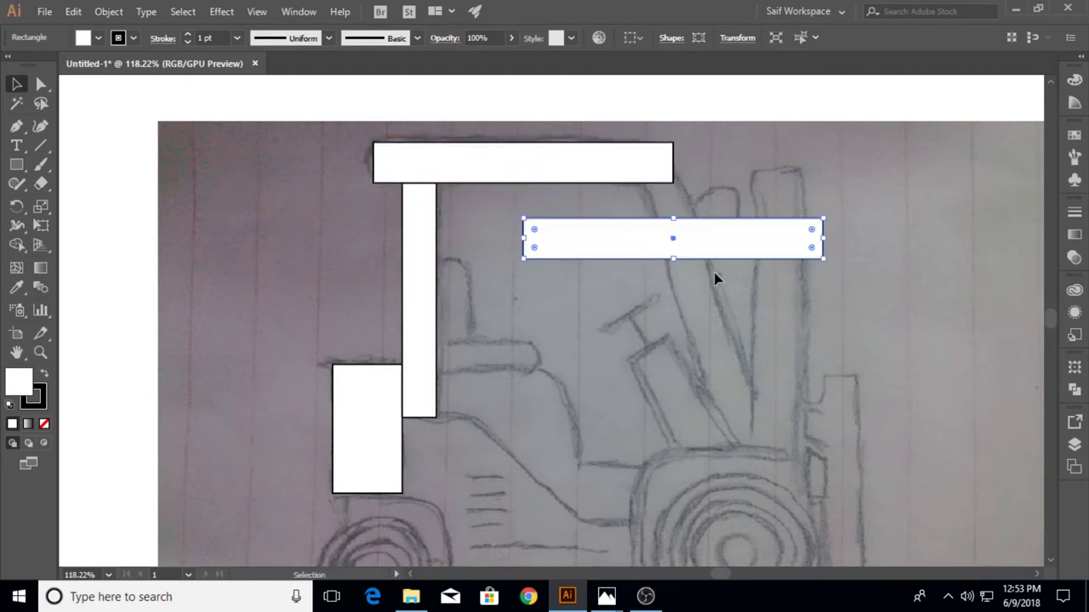
mouse_move(823, 265)
mouse_down()
mouse_move(729, 389)
mouse_move(704, 332)
mouse_move(713, 358)
mouse_up()
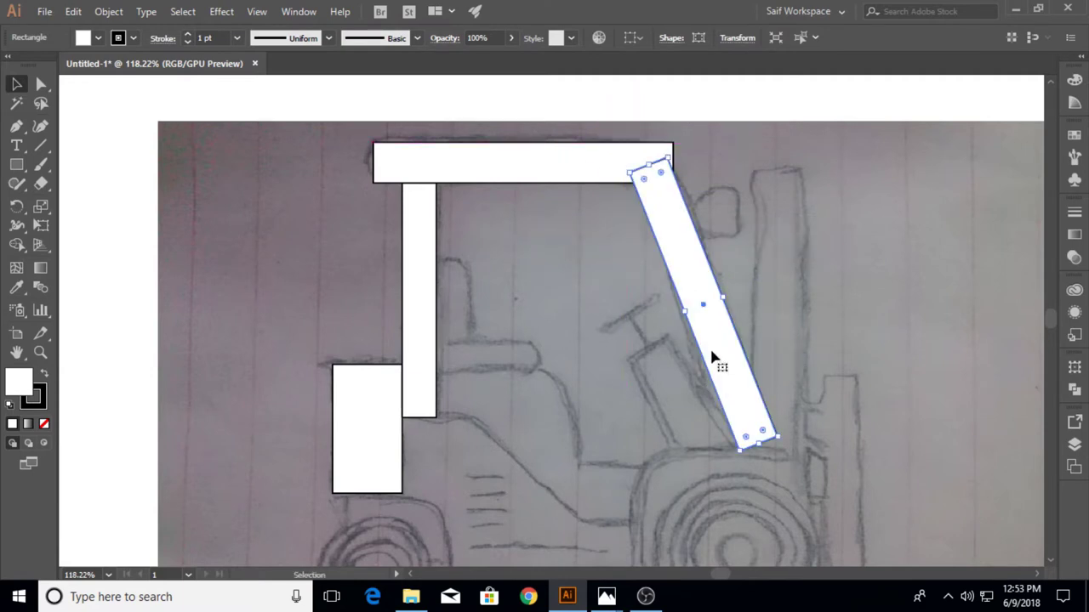
drag(790, 443, 770, 446)
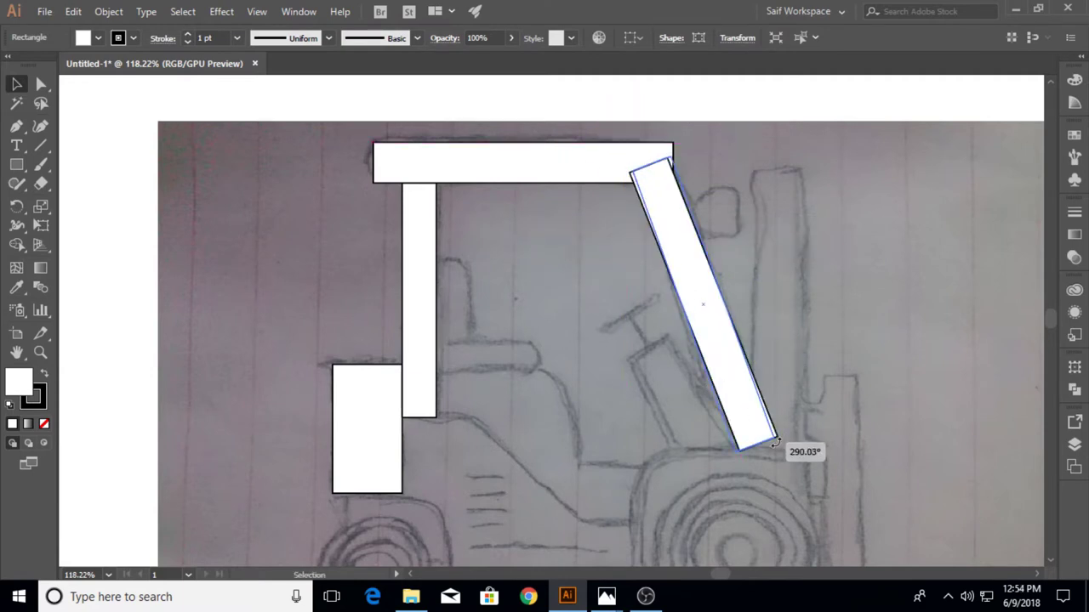
drag(731, 380, 725, 394)
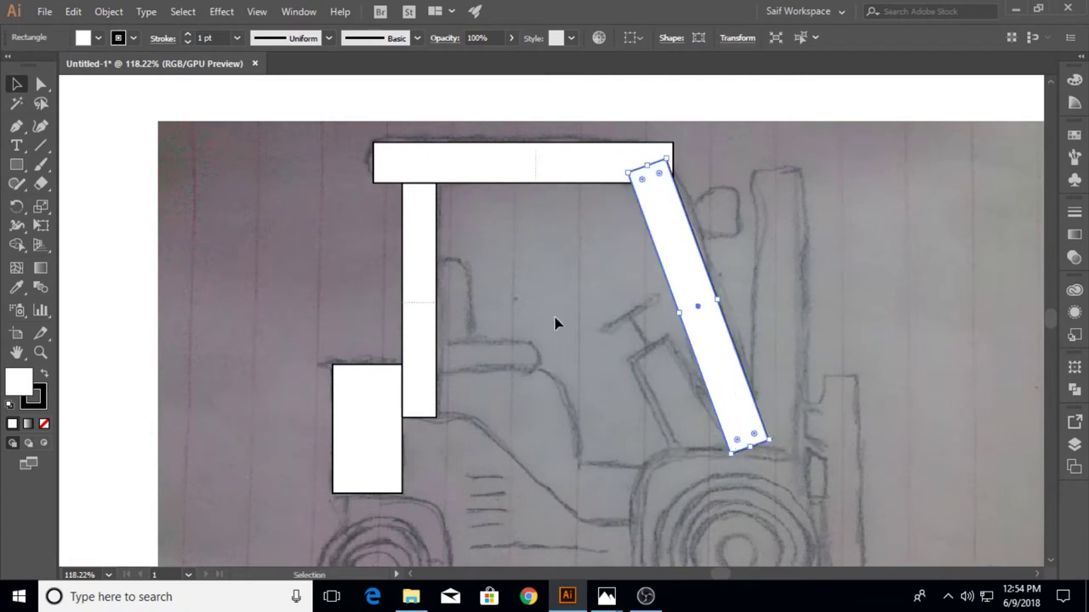
key(ctrl+a)
Set the traced rectangles' fill to None and readjust the slanted bar's angle
click(99, 42)
click(11, 62)
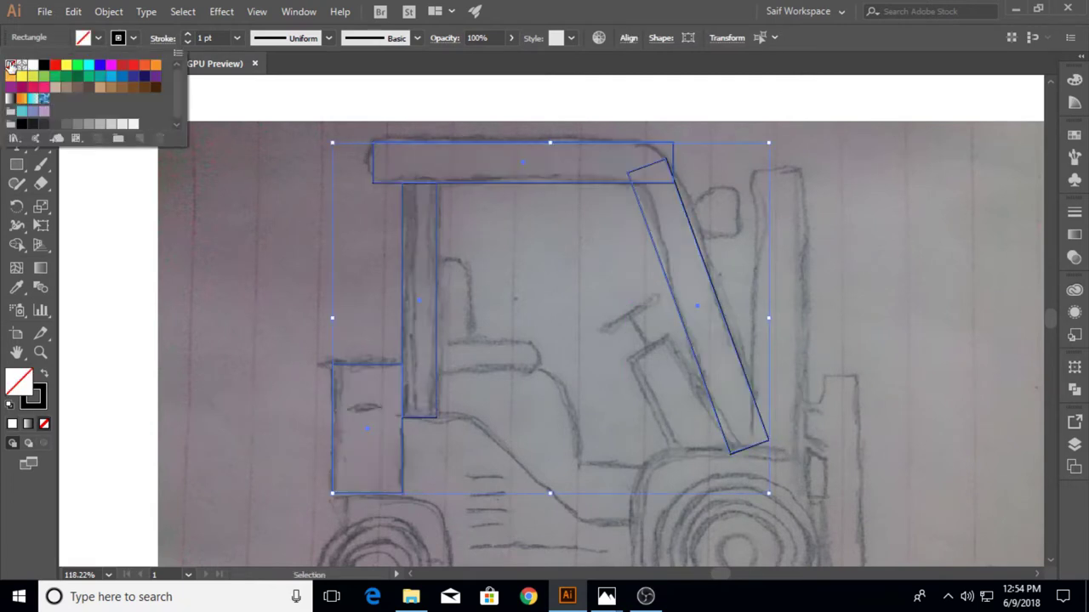
click(190, 175)
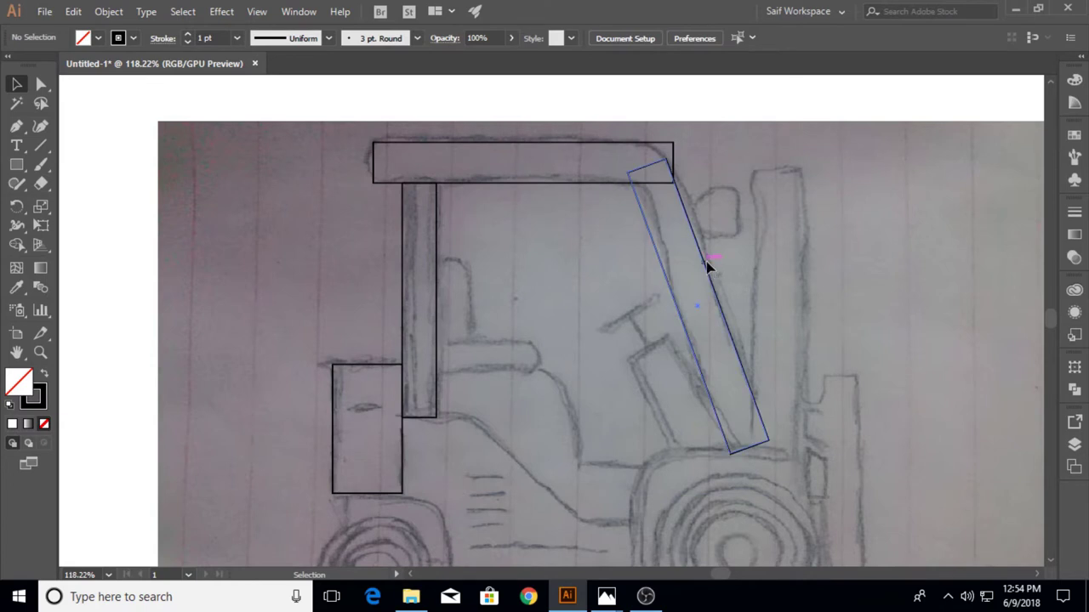
click(709, 268)
drag(781, 445, 768, 456)
Draw outline rectangles over the upright mast, the fork upright and the fork blade
key(m)
mouse_move(753, 170)
mouse_down()
mouse_move(792, 323)
mouse_move(802, 468)
mouse_up()
scroll(817, 341, down, 3)
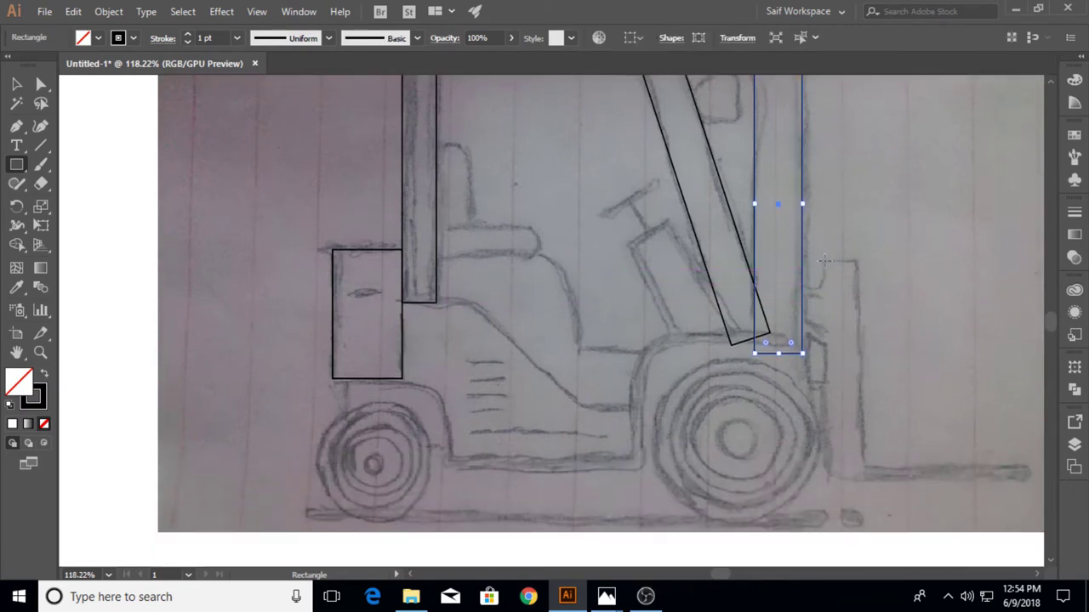
drag(821, 259, 863, 479)
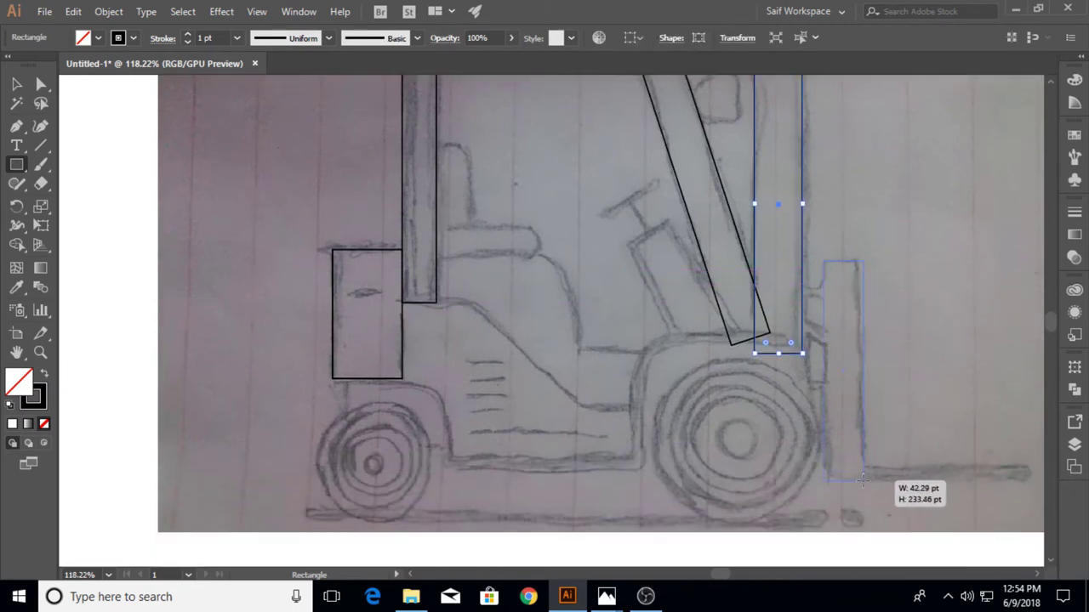
drag(933, 441, 780, 386)
drag(870, 410, 710, 424)
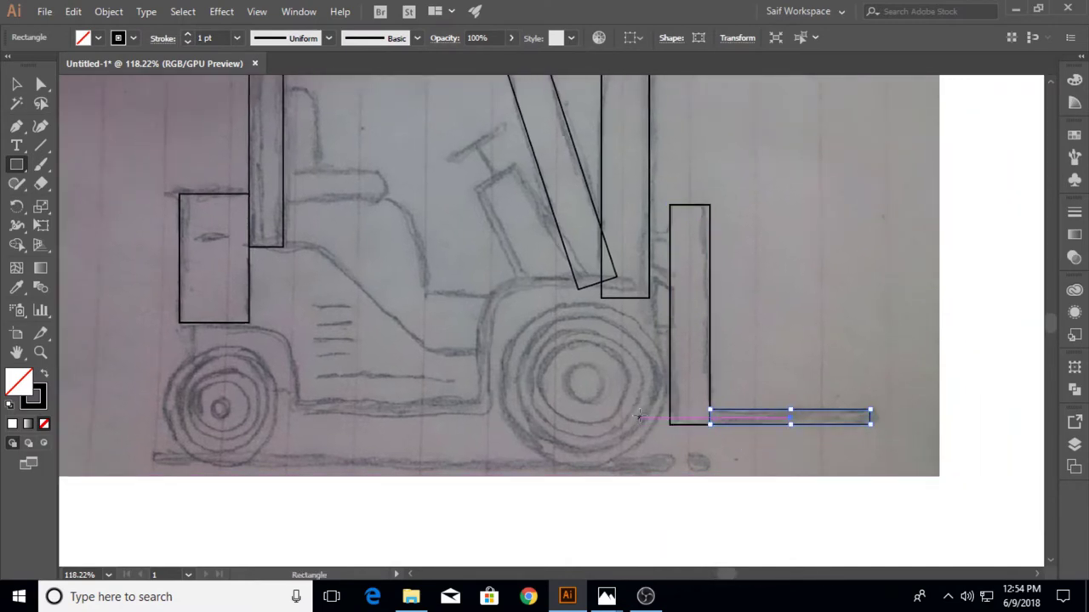
Trace the lower body panel between the wheels and the seat back with rectangles
scroll(639, 415, up, 2)
drag(636, 467, 442, 406)
scroll(474, 323, up, 2)
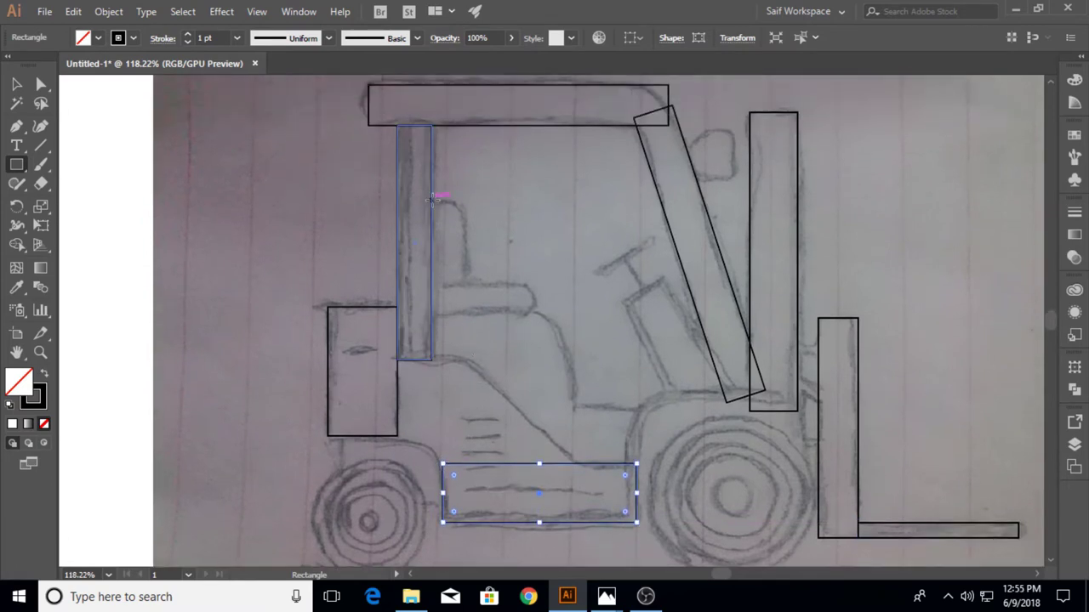
mouse_move(432, 201)
mouse_down()
mouse_move(465, 287)
mouse_move(512, 298)
mouse_up()
Add a rotated copy for the seat cushion and a rectangle over the body below the seat
key(v)
mouse_move(469, 335)
mouse_down()
mouse_move(492, 296)
mouse_move(511, 317)
mouse_move(536, 302)
mouse_up()
click(568, 258)
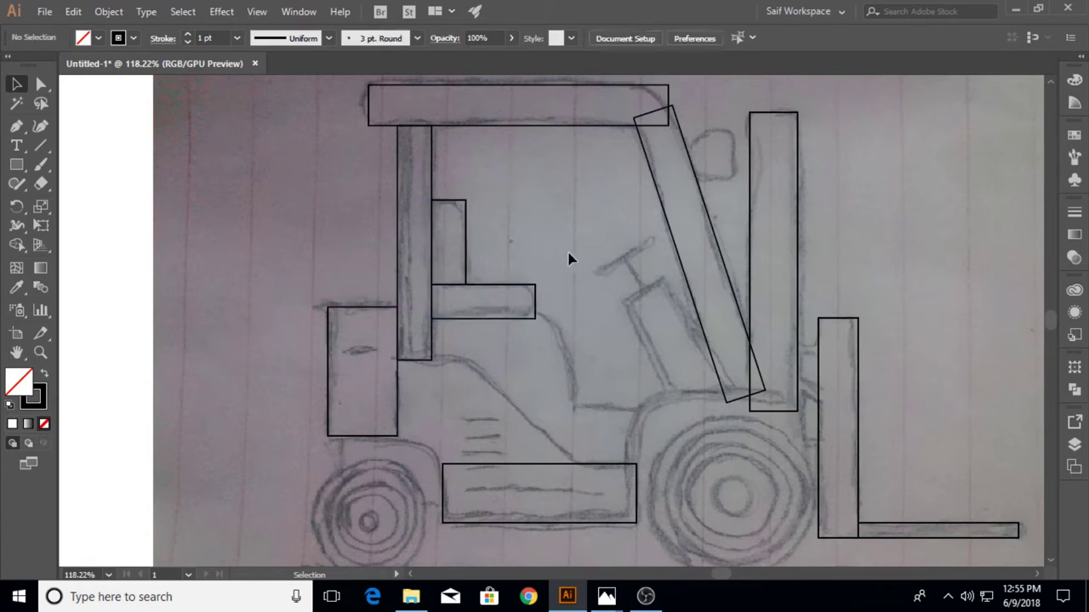
click(16, 164)
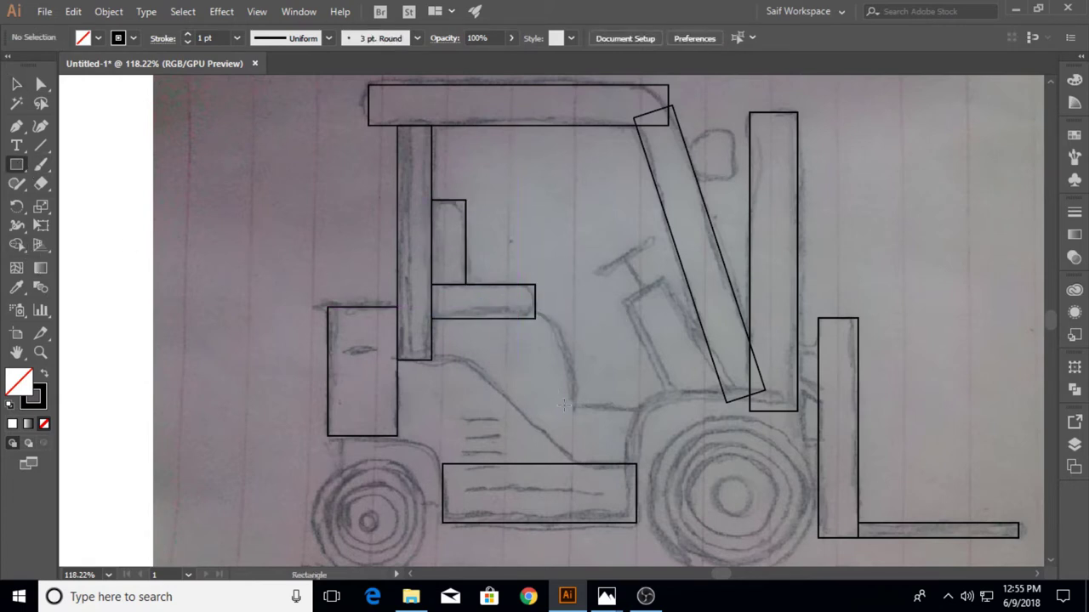
drag(573, 400, 431, 315)
click(16, 83)
click(331, 200)
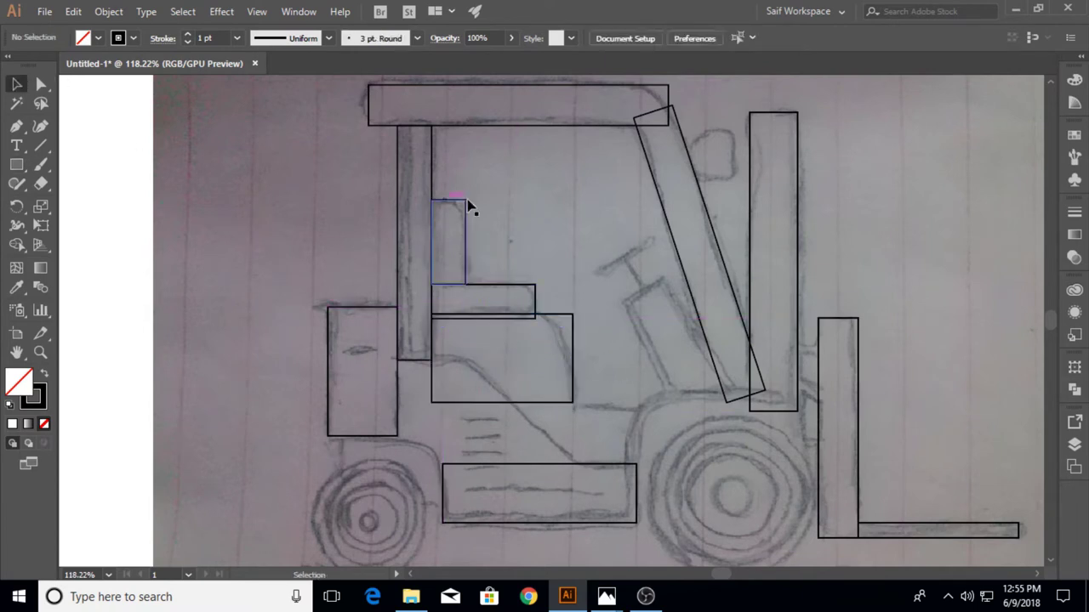
Draw a rectangle over the front wheel housing and raise its top edge
click(16, 165)
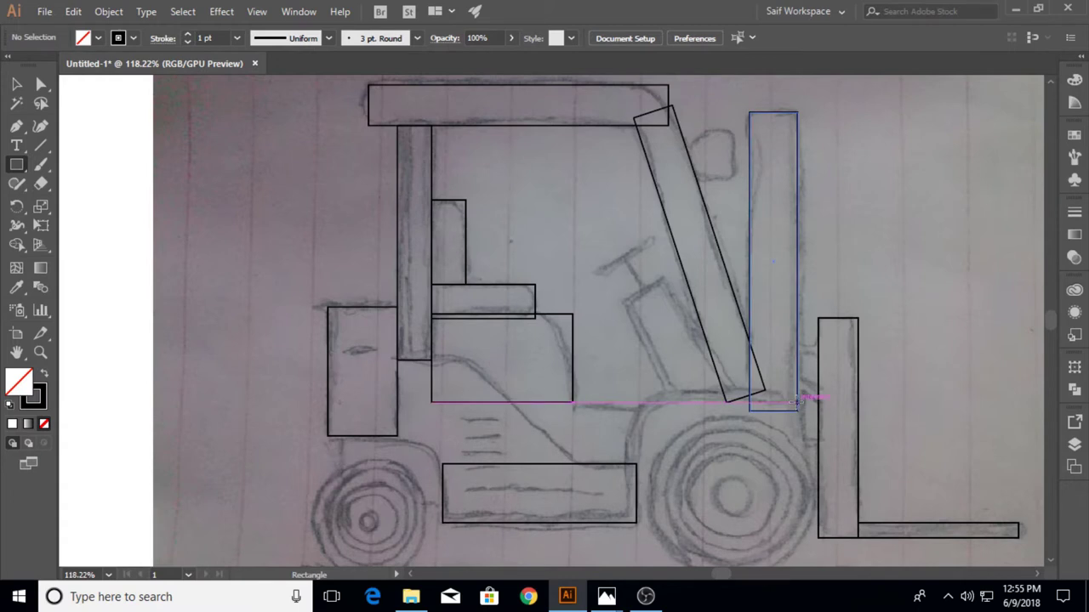
drag(796, 398, 636, 525)
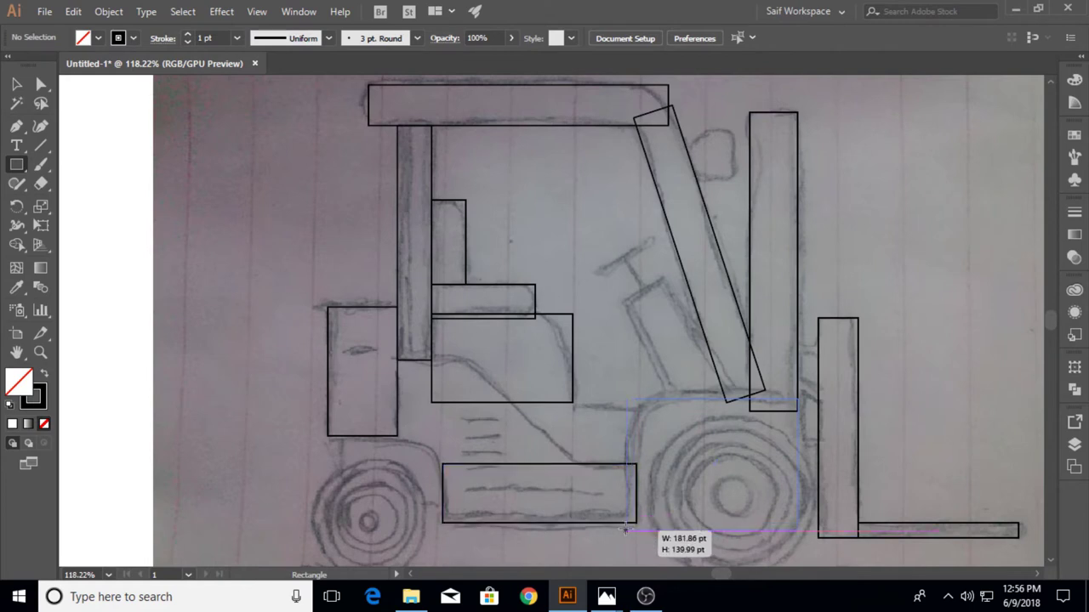
drag(636, 525, 626, 529)
drag(715, 398, 713, 391)
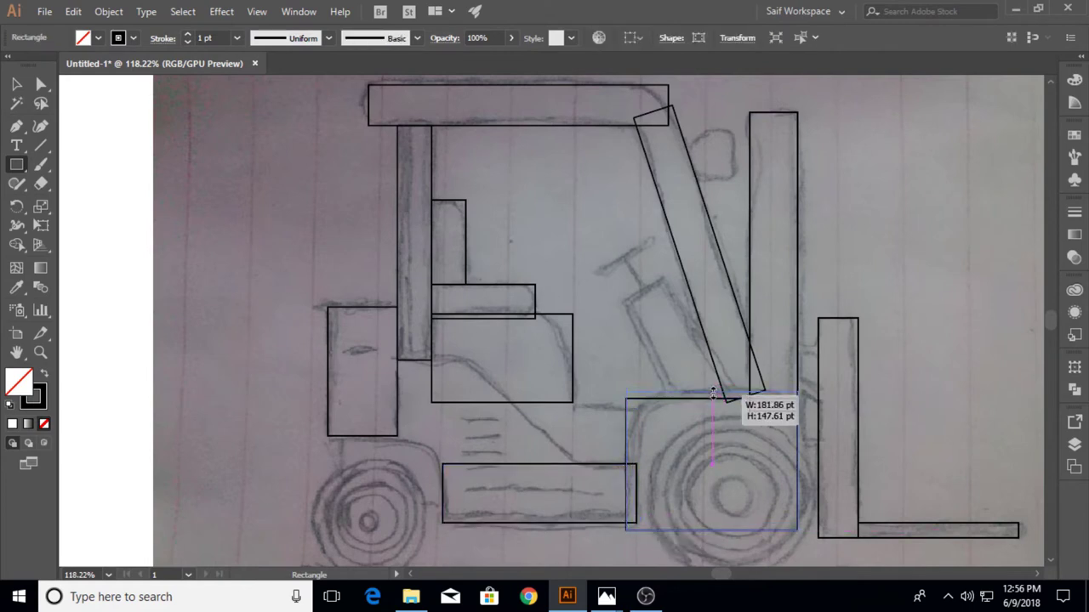
Trace the slanted steering column with a narrow rectangle tilted to match the sketch
drag(580, 228, 637, 386)
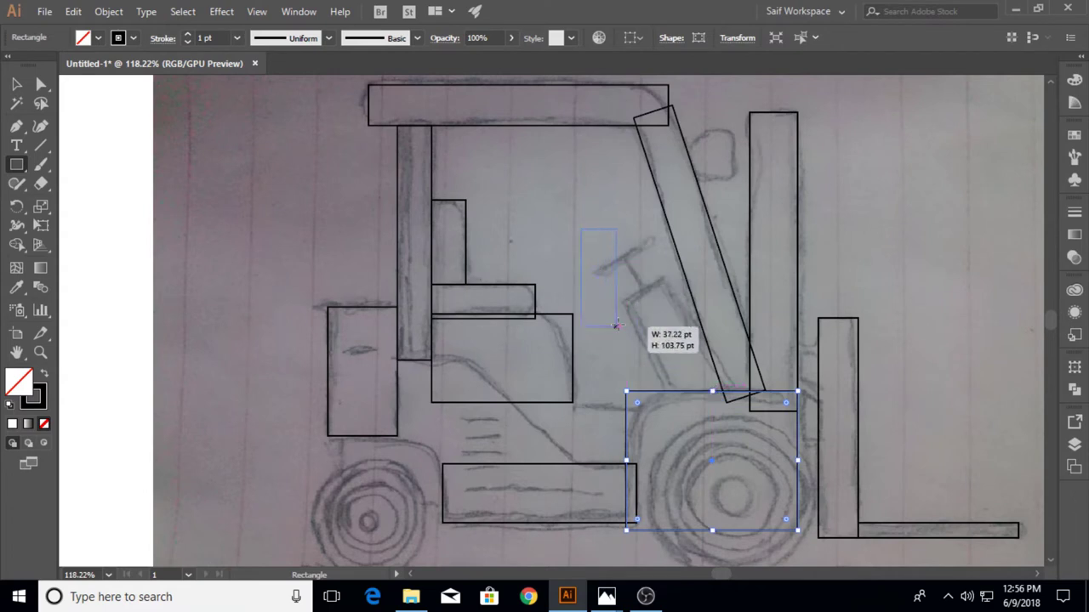
click(16, 83)
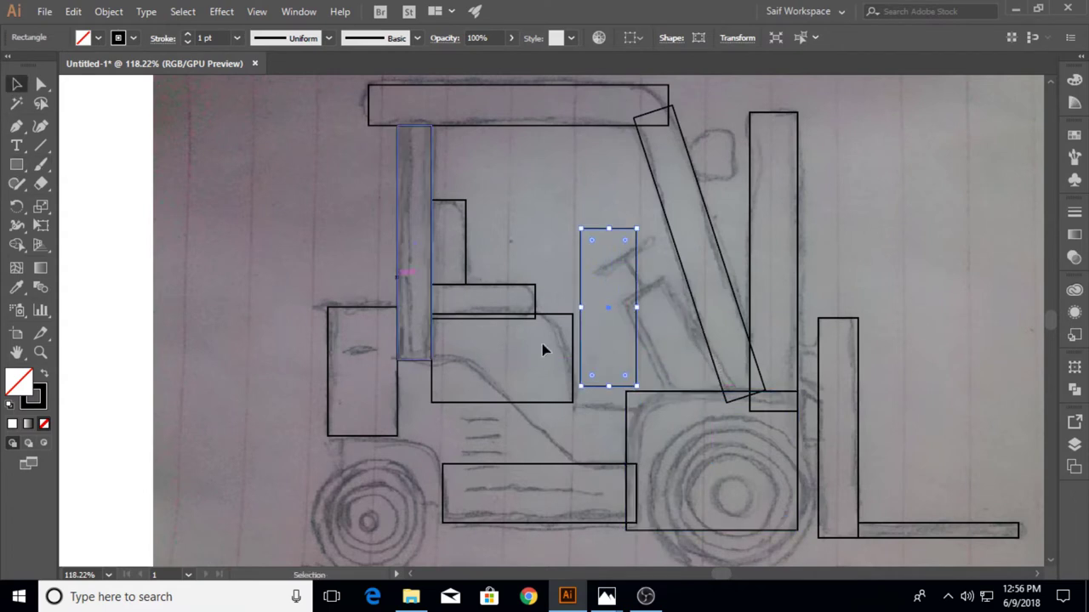
mouse_move(641, 393)
mouse_down()
mouse_move(660, 351)
mouse_move(749, 422)
mouse_move(686, 340)
mouse_up()
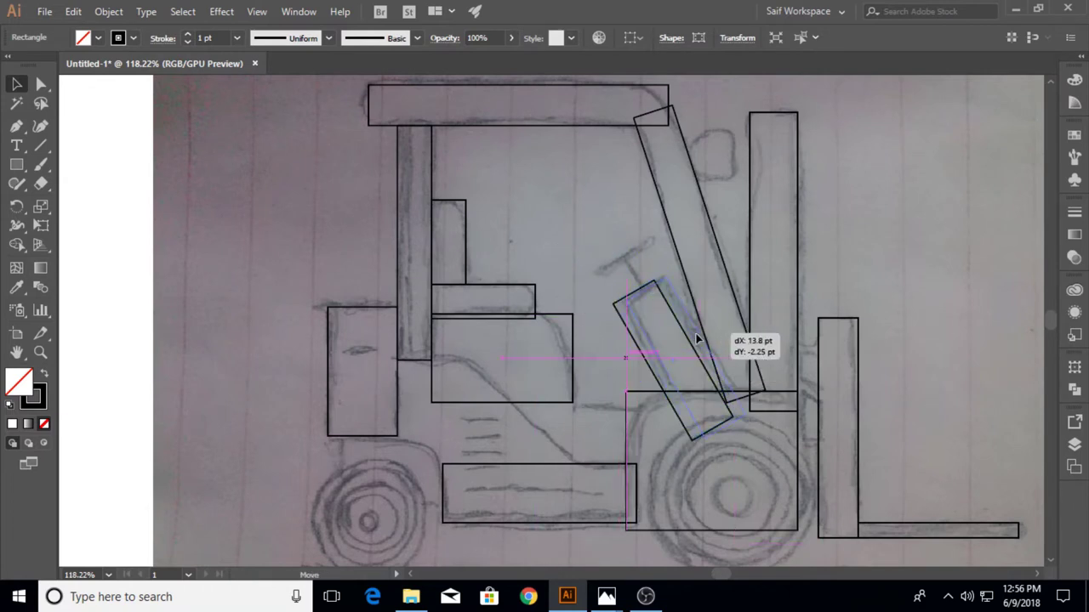
shift+click(742, 407)
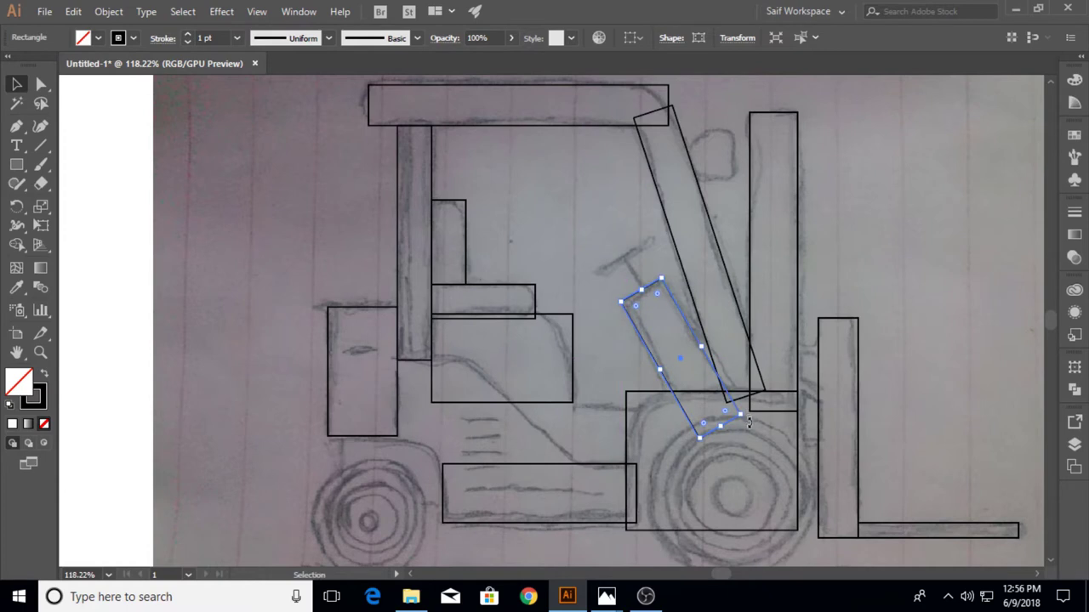
click(276, 239)
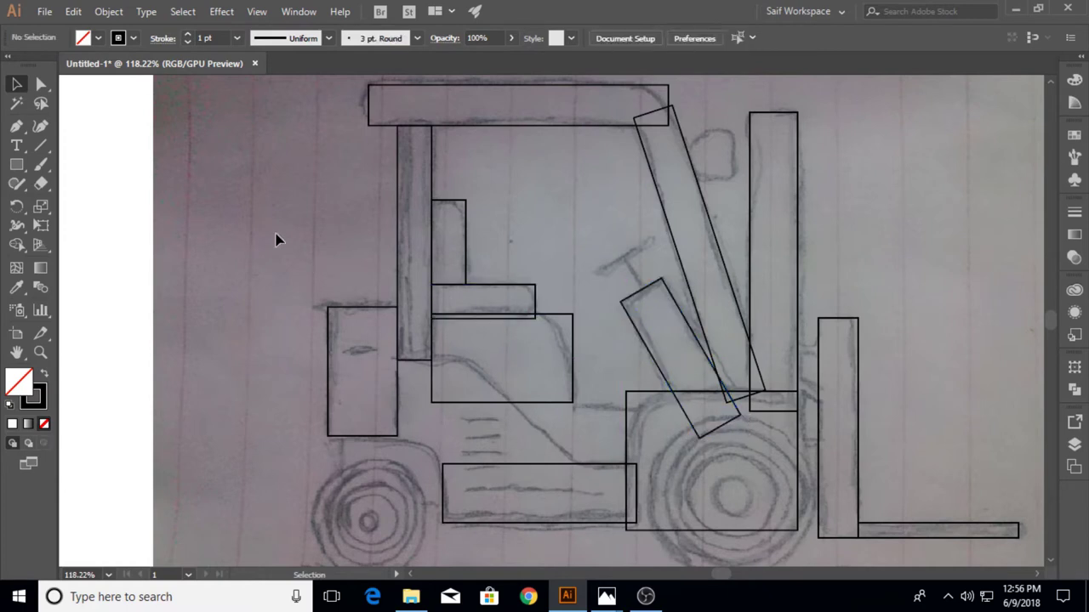
Add anchor points to the rear block and the bottom chassis rectangle
scroll(644, 342, down, 1)
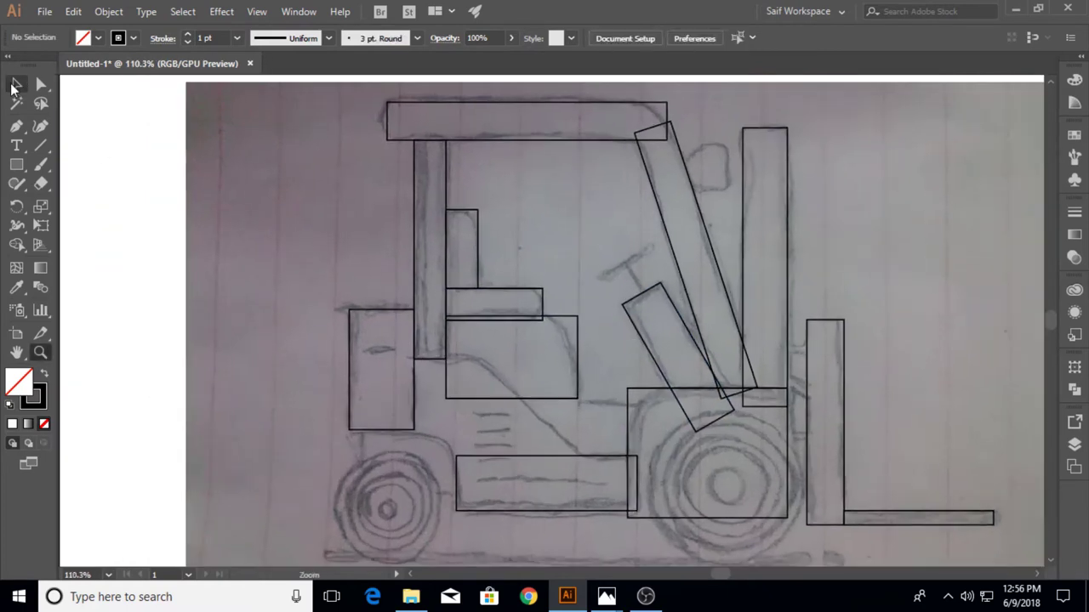
click(416, 407)
key(p)
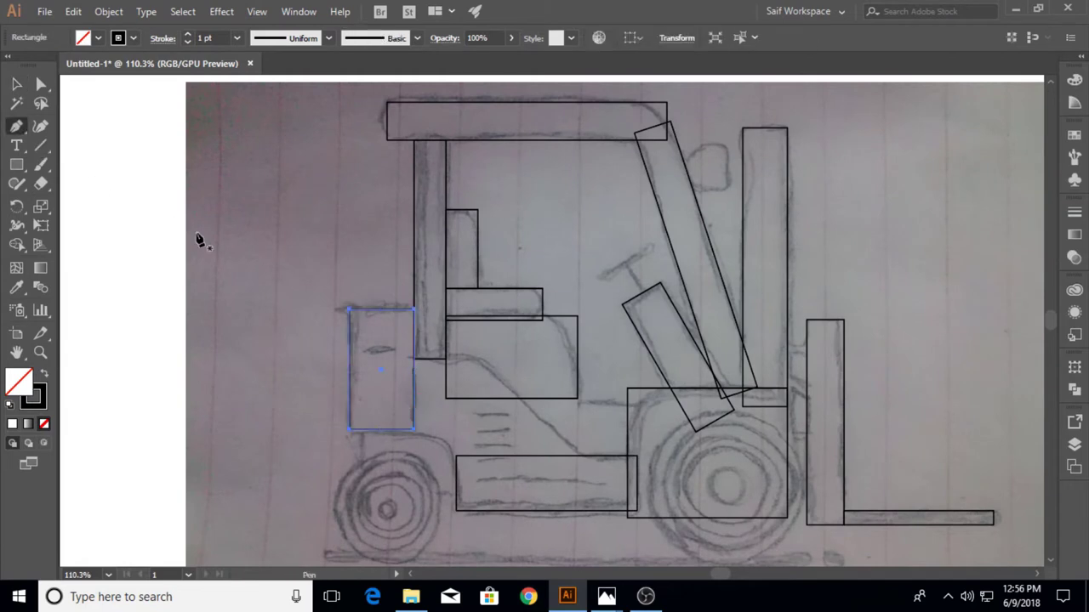
click(414, 387)
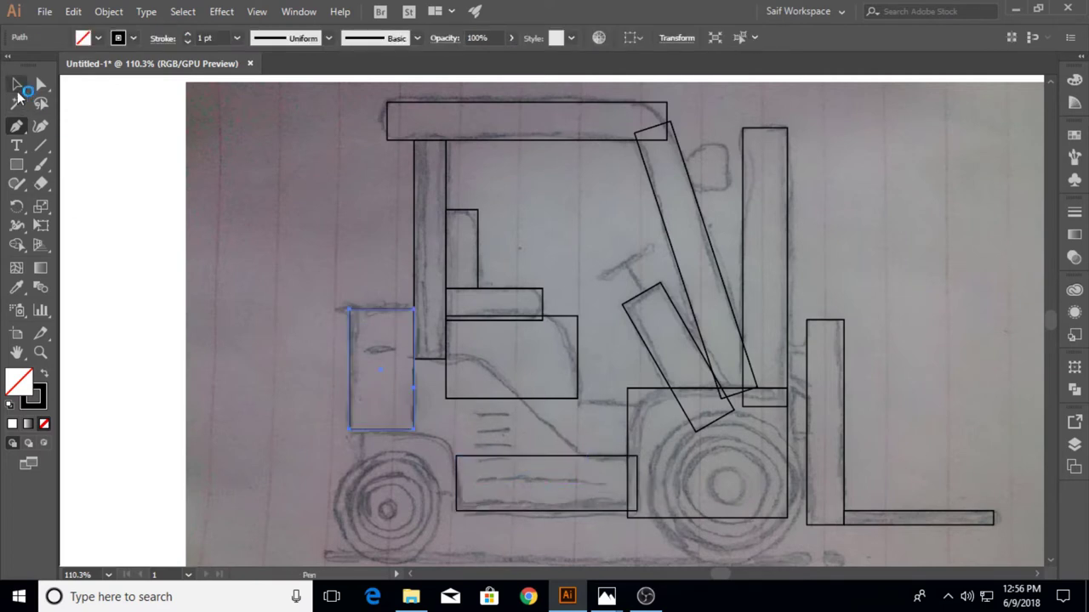
click(17, 85)
click(493, 459)
key(p)
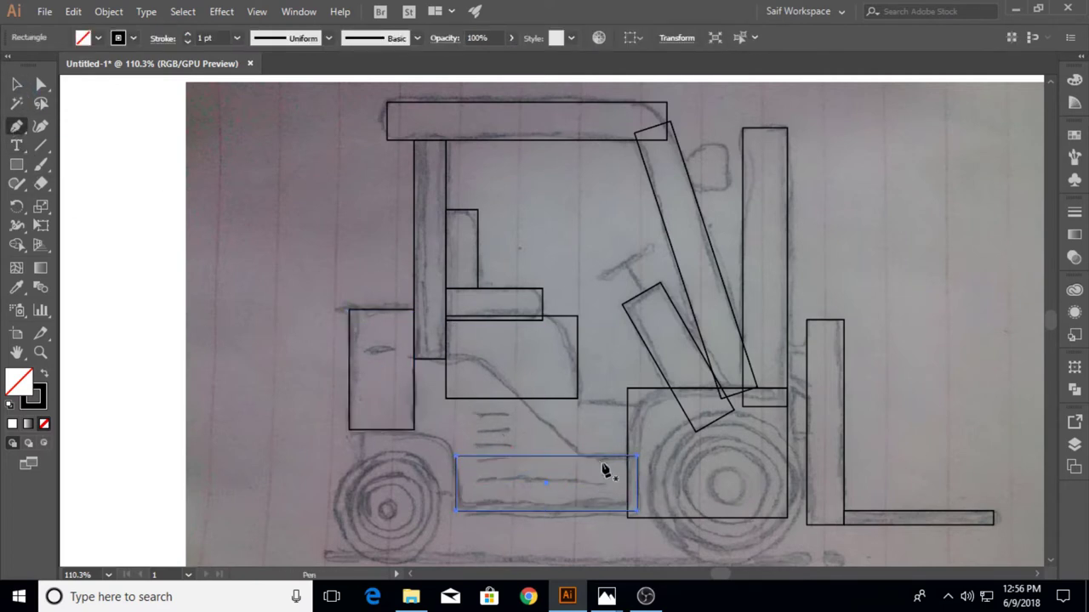
click(582, 461)
Delete the chassis rectangle's top-left corner section
click(17, 85)
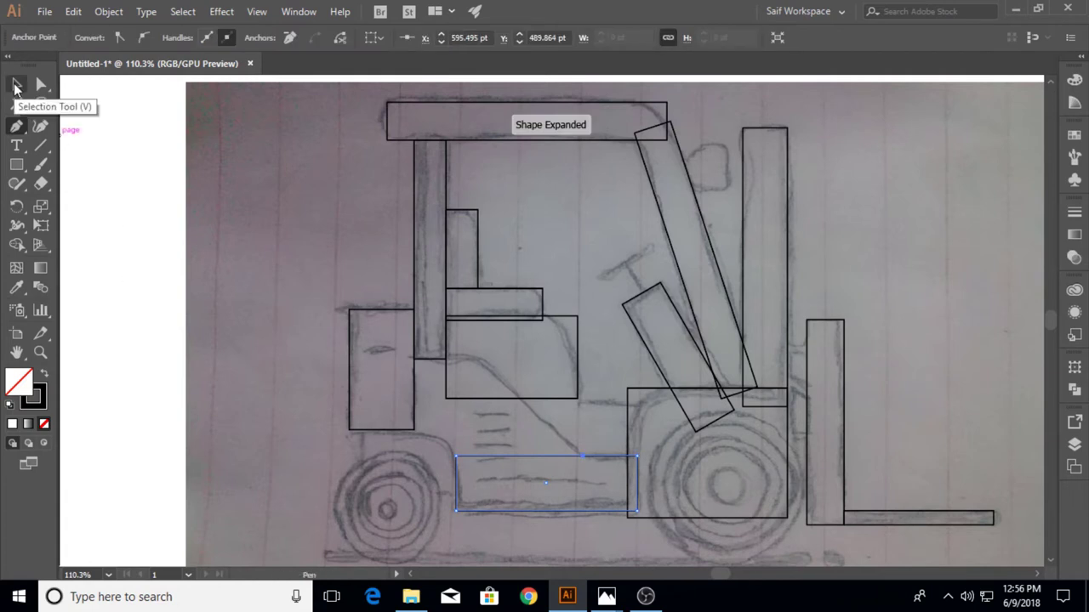
click(458, 464)
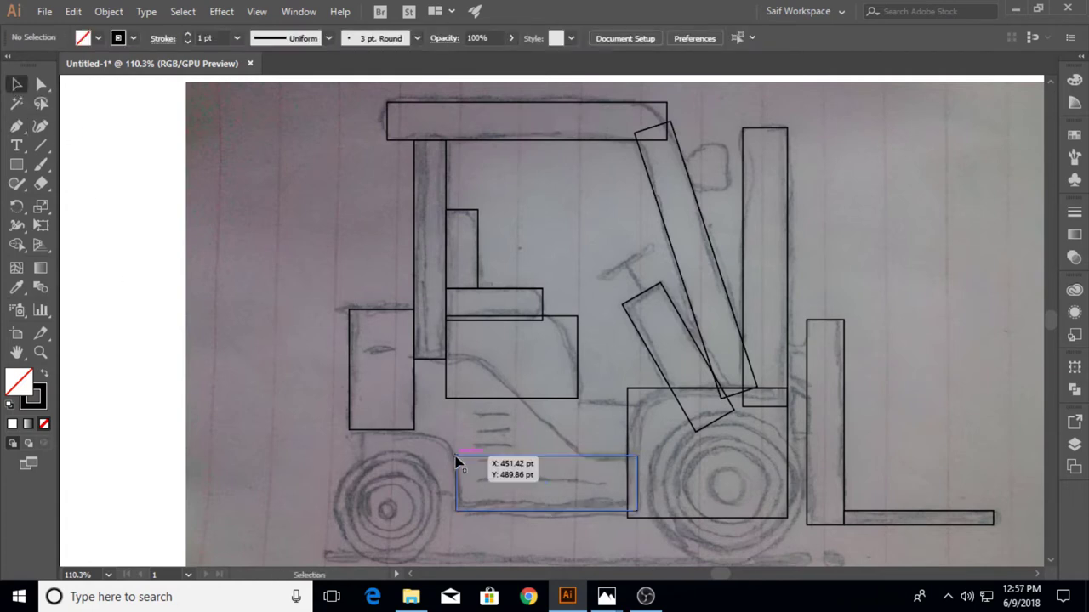
key(a)
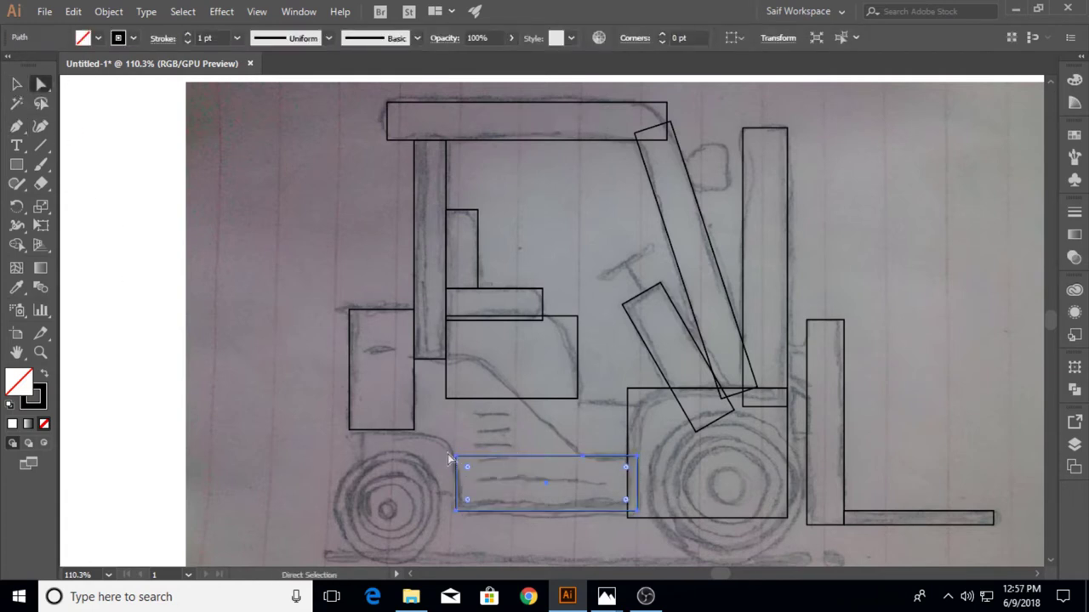
click(457, 460)
key(Delete)
click(414, 408)
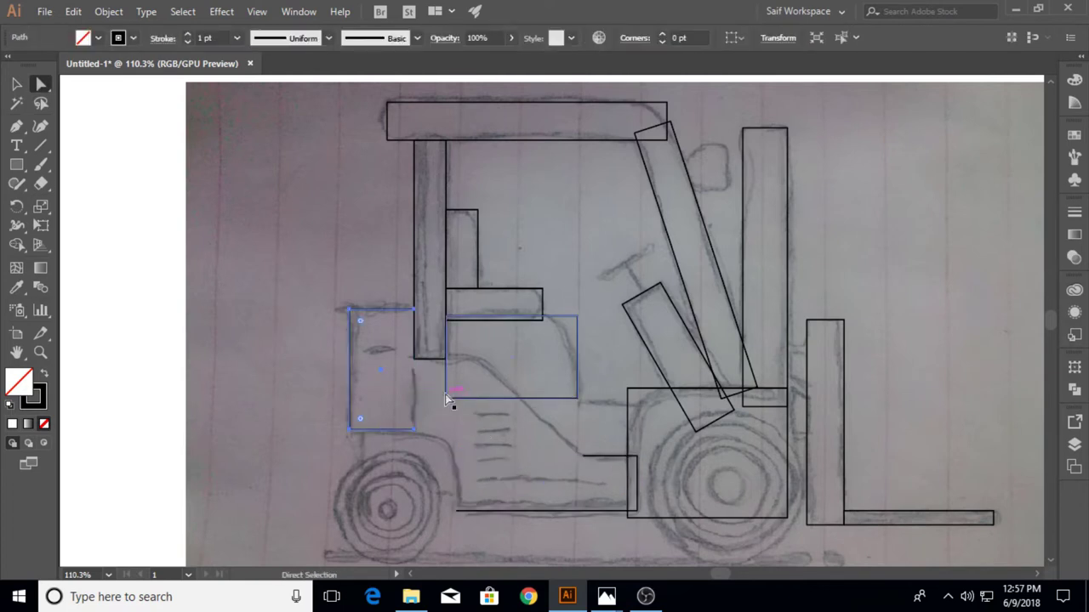
Pen a curve arching over the rear wheel and run the outline diagonally up to the seat corner
click(16, 125)
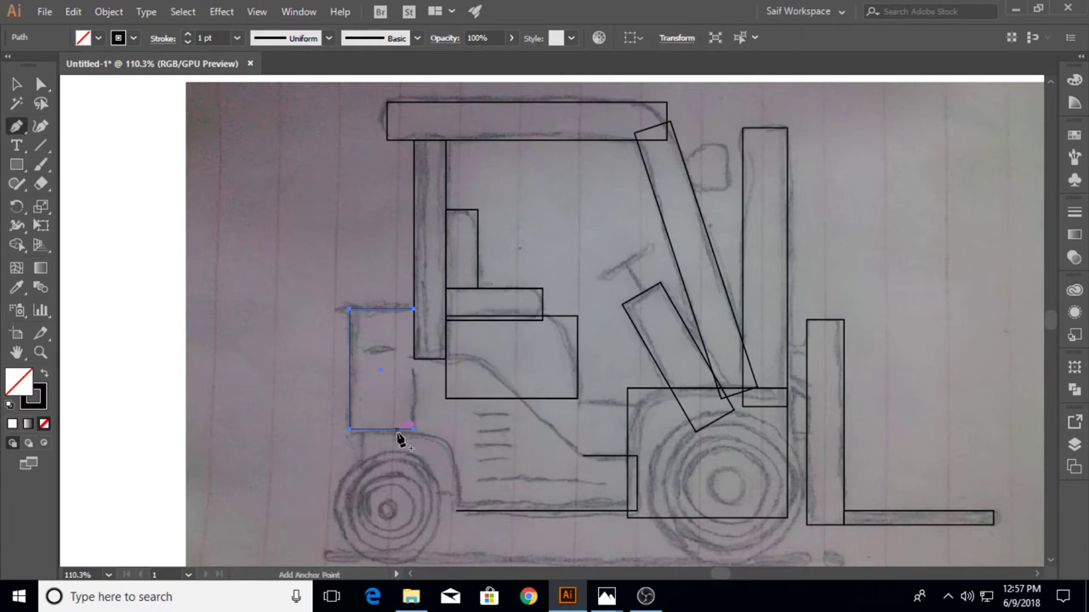
click(457, 511)
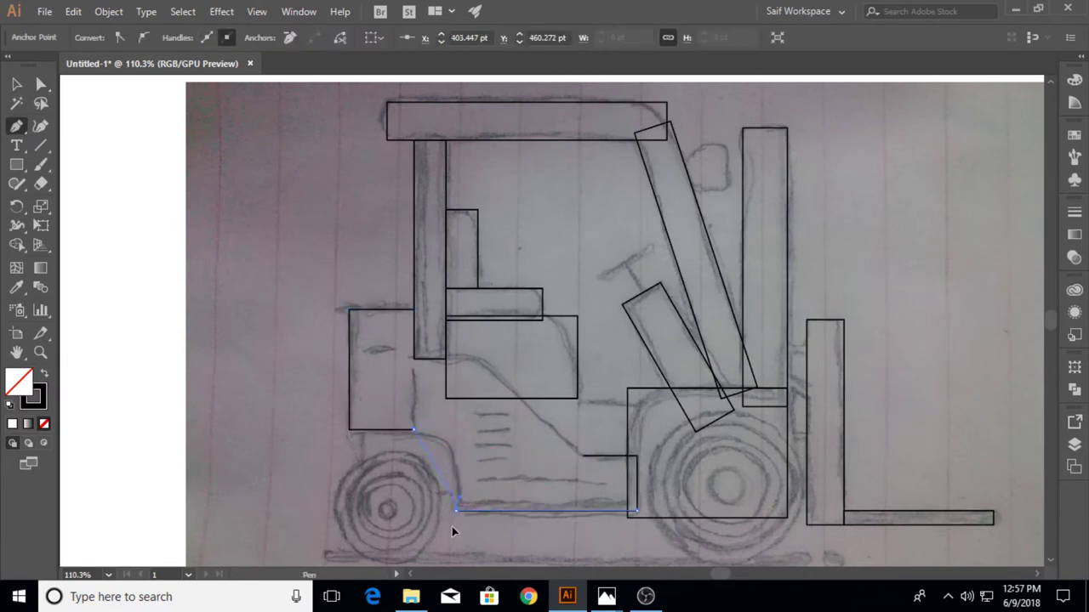
scroll(452, 545, down, 1)
drag(440, 572, 457, 510)
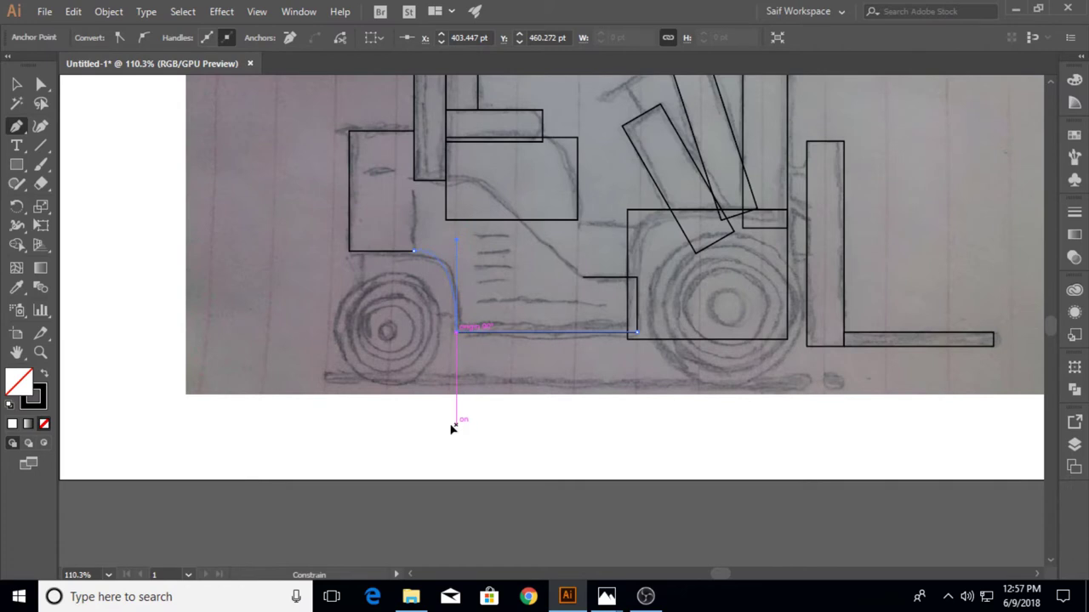
drag(457, 291, 454, 344)
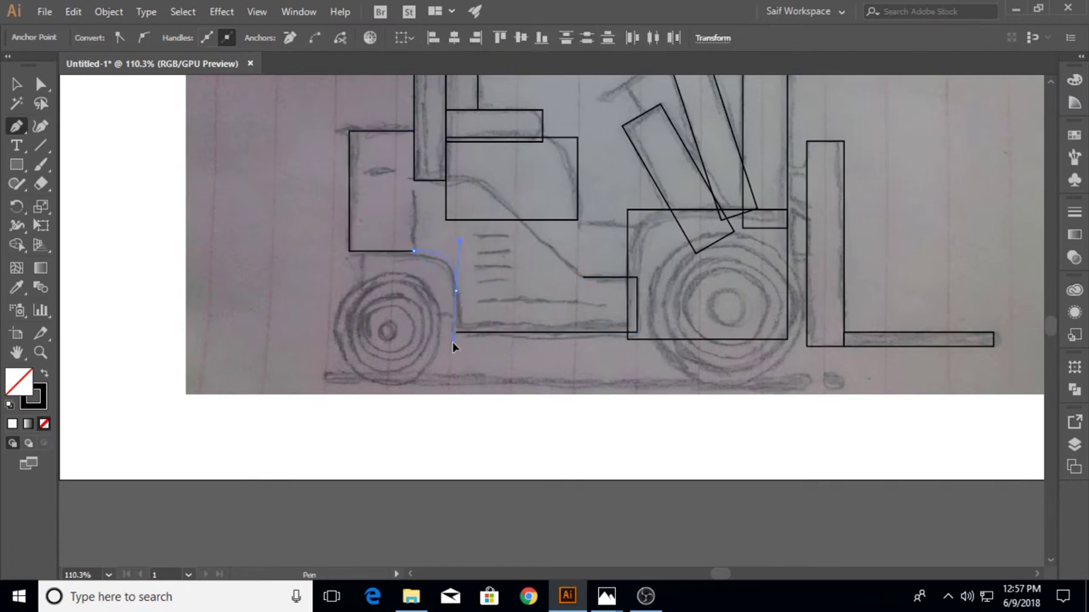
click(457, 331)
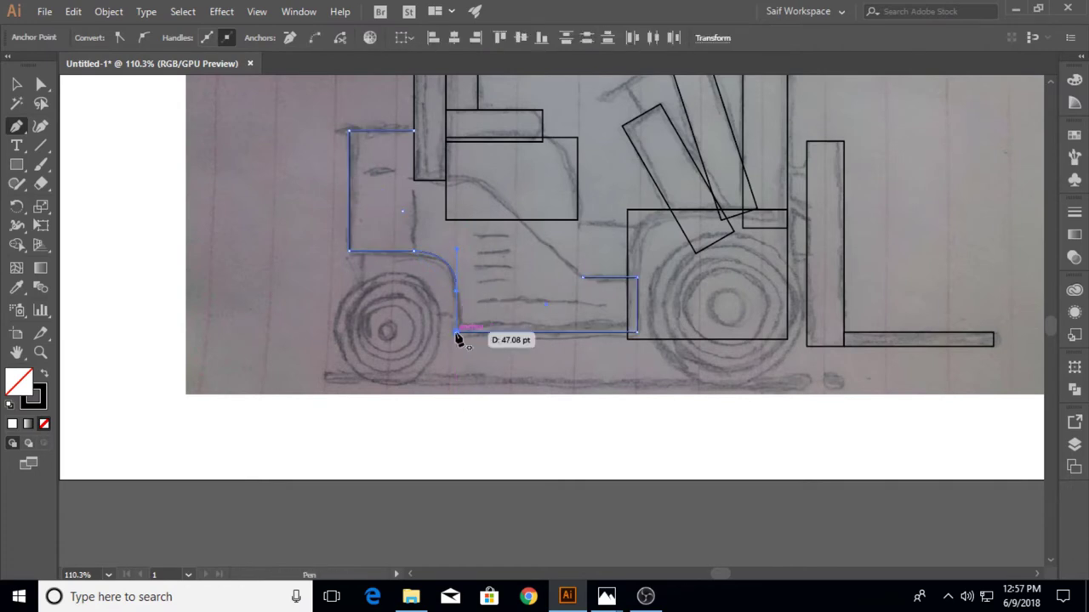
scroll(553, 294, up, 3)
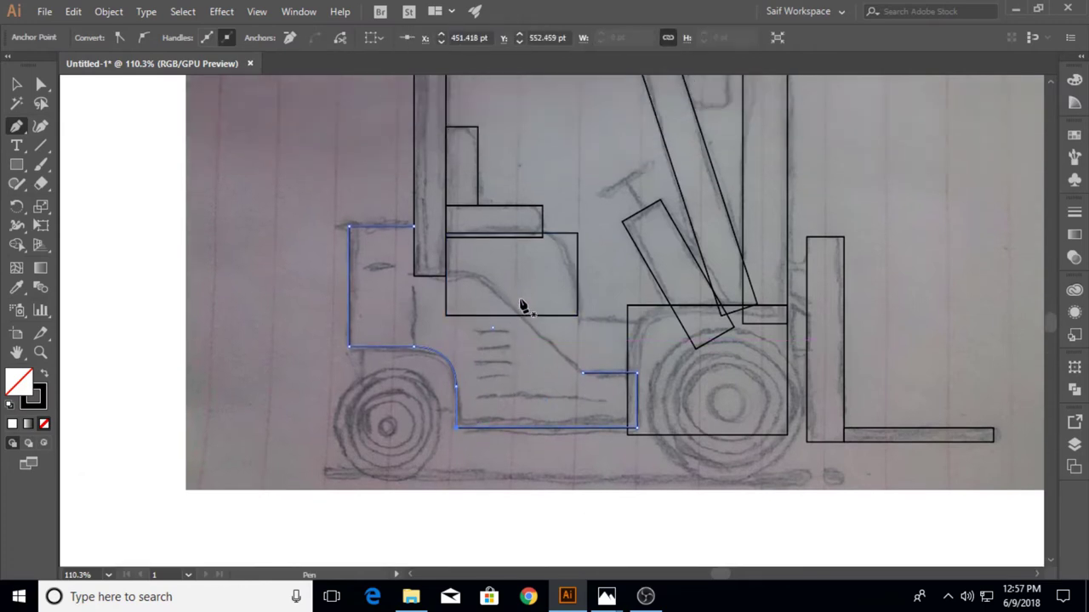
click(581, 372)
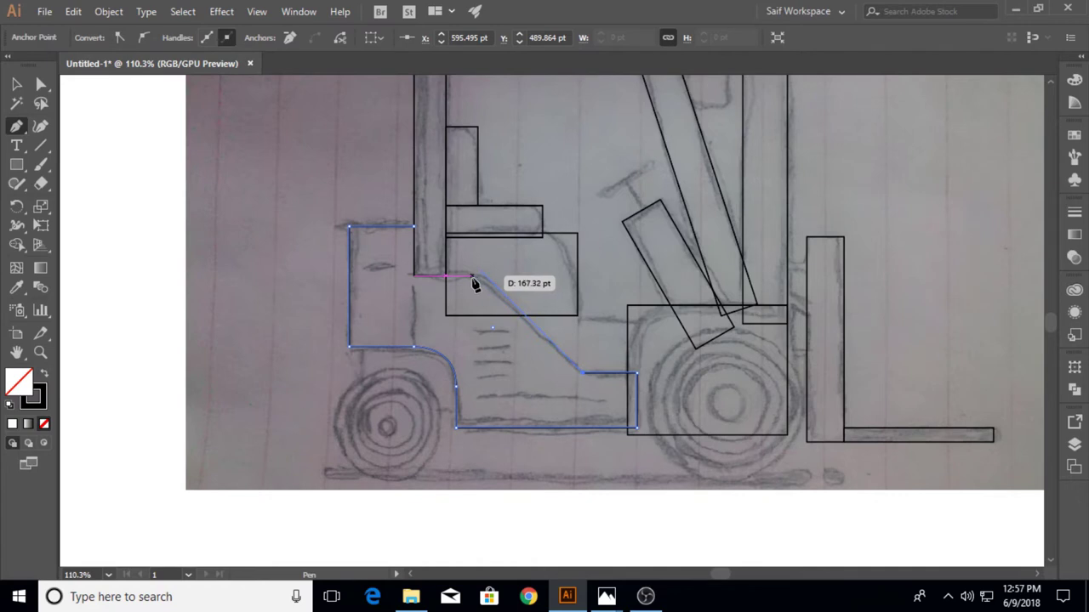
click(414, 276)
key(v)
Reposition the finished body outline back over the sketch
scroll(421, 284, up, 3)
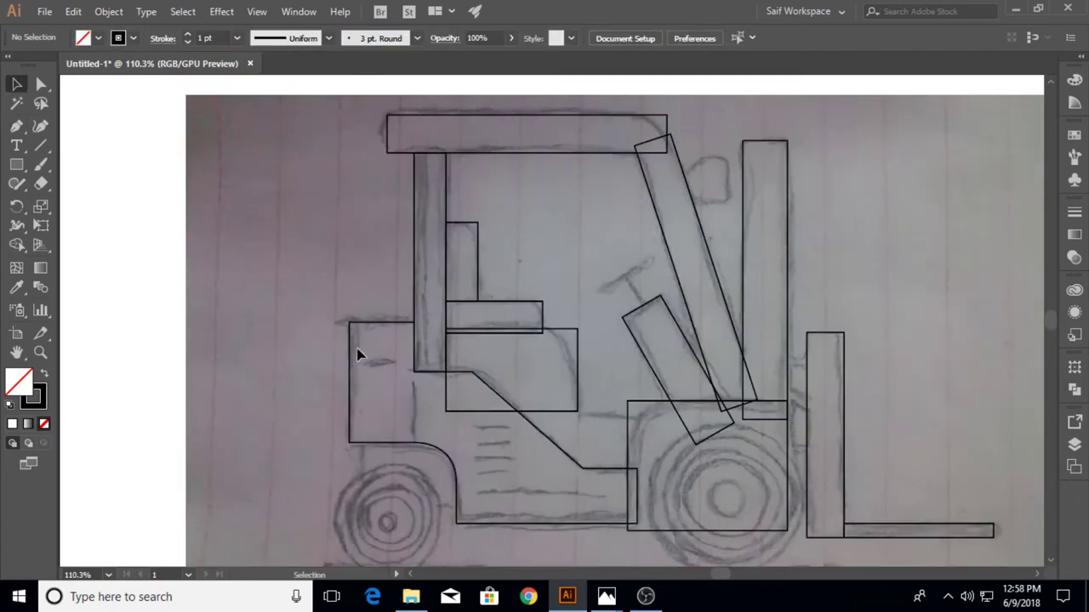
drag(348, 355, 285, 347)
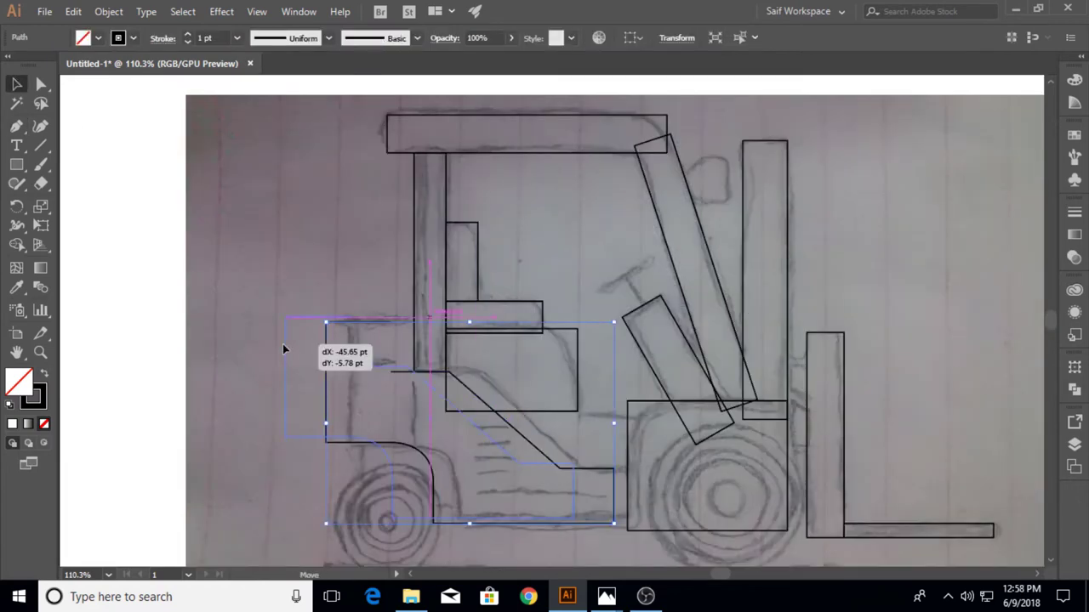
click(167, 244)
click(17, 125)
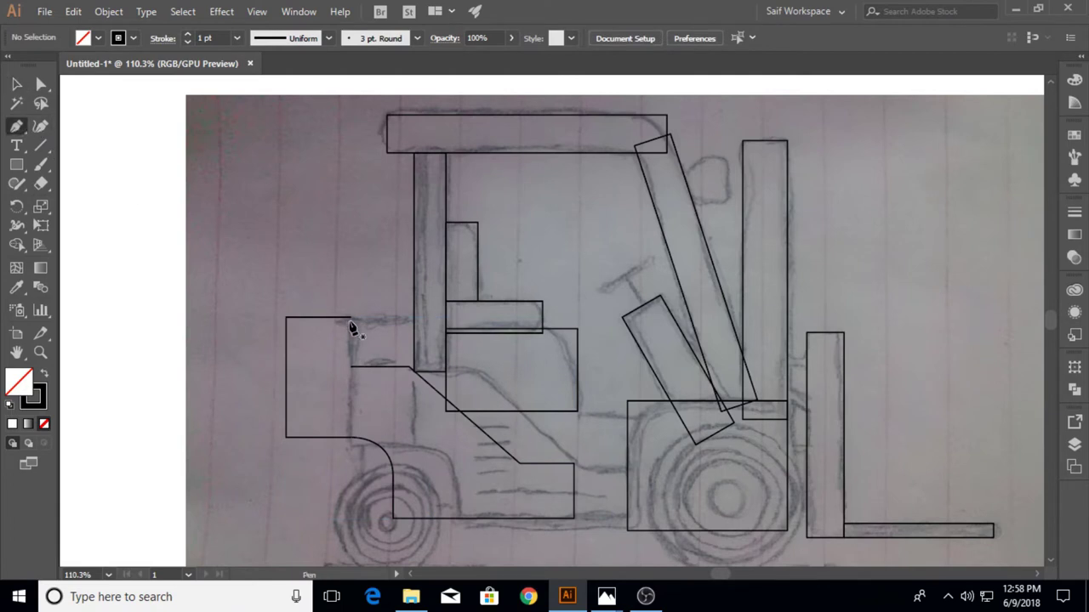
click(351, 318)
key(v)
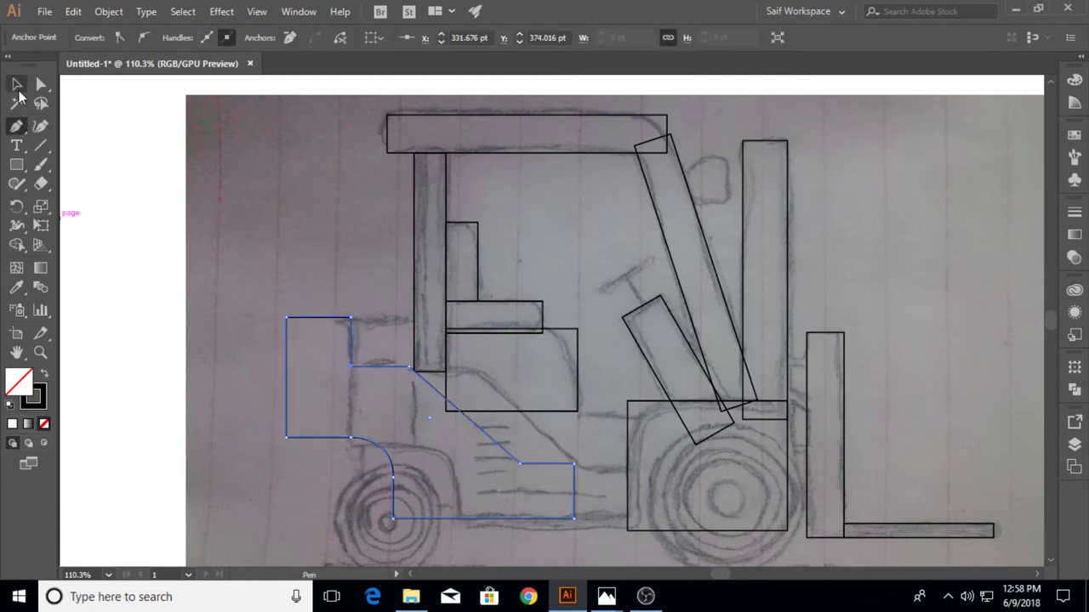
click(377, 360)
mouse_move(453, 407)
mouse_down()
mouse_move(517, 417)
mouse_move(453, 407)
mouse_up()
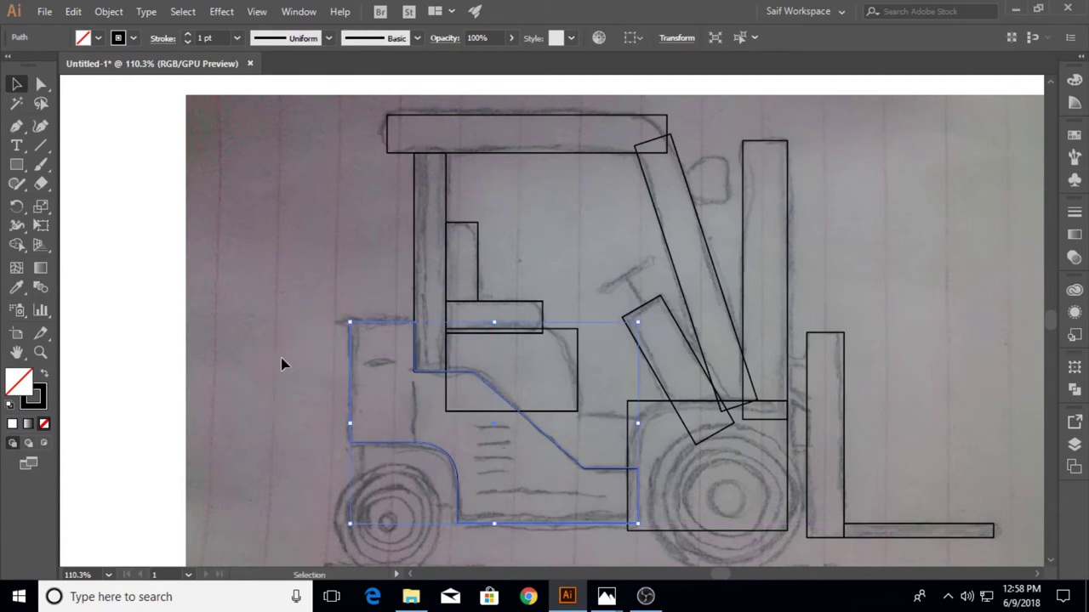
click(284, 308)
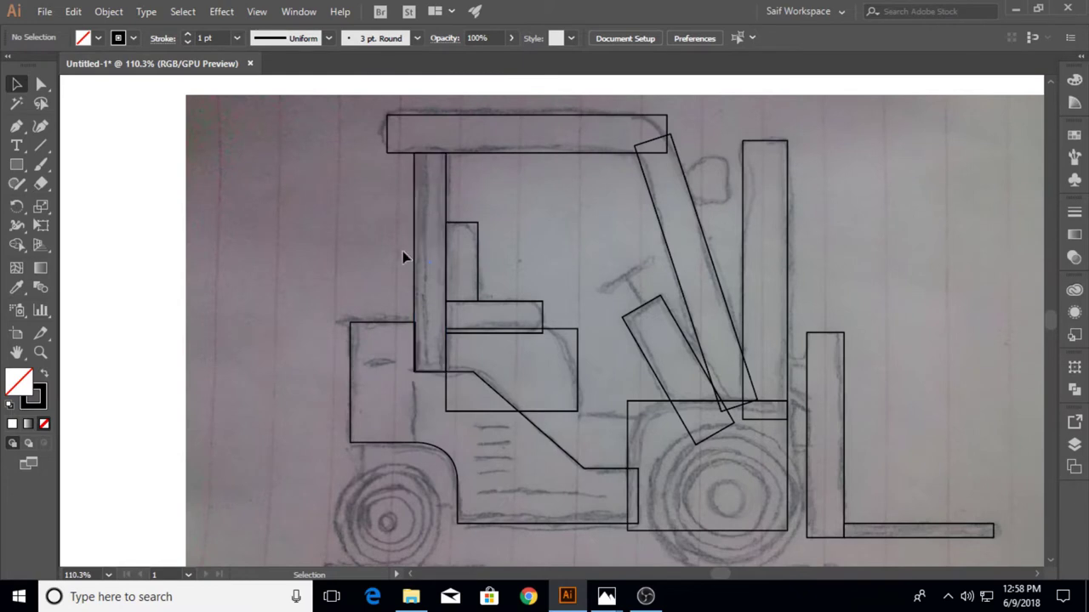
Nudge the cab body outline left and the tall vertical post right
drag(352, 391, 349, 386)
click(401, 215)
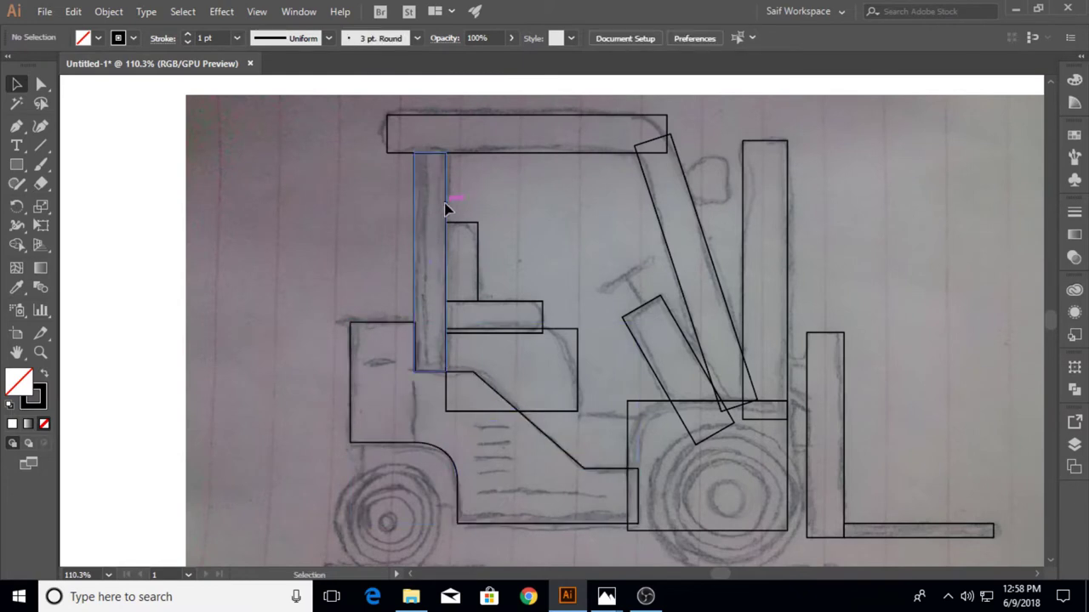
click(443, 211)
key(Right)
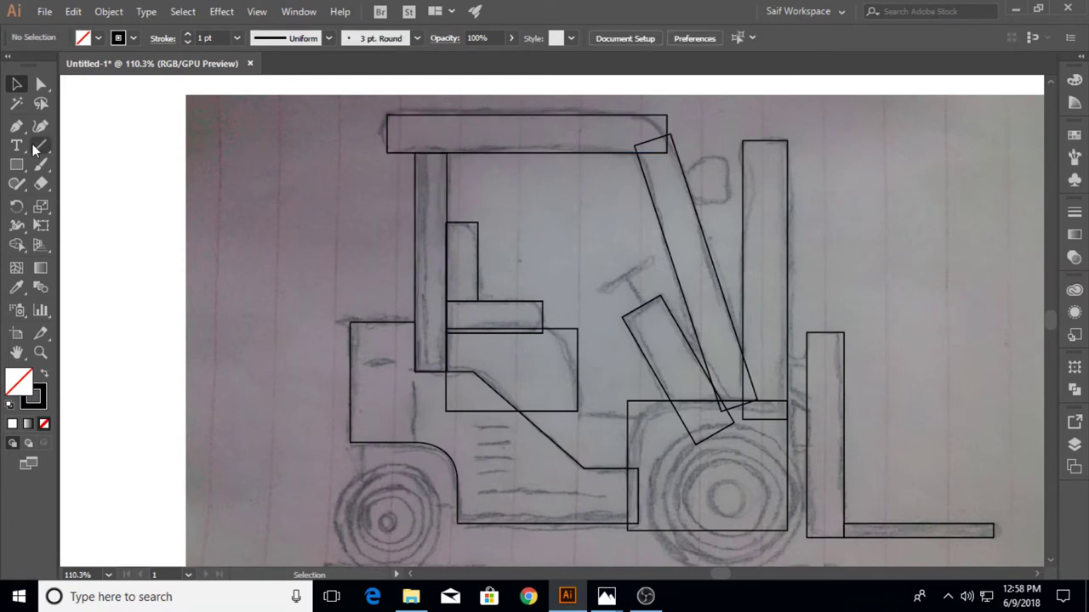
Round the roof bar's right end and the tilted pillar's top corner
key(a)
click(400, 153)
drag(397, 125, 415, 133)
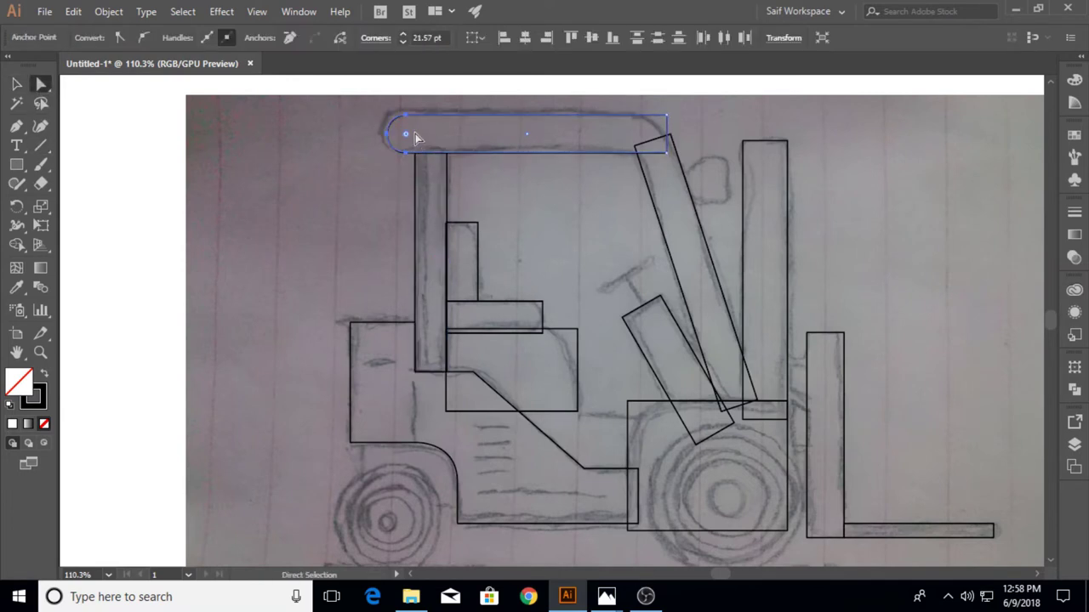
key(v)
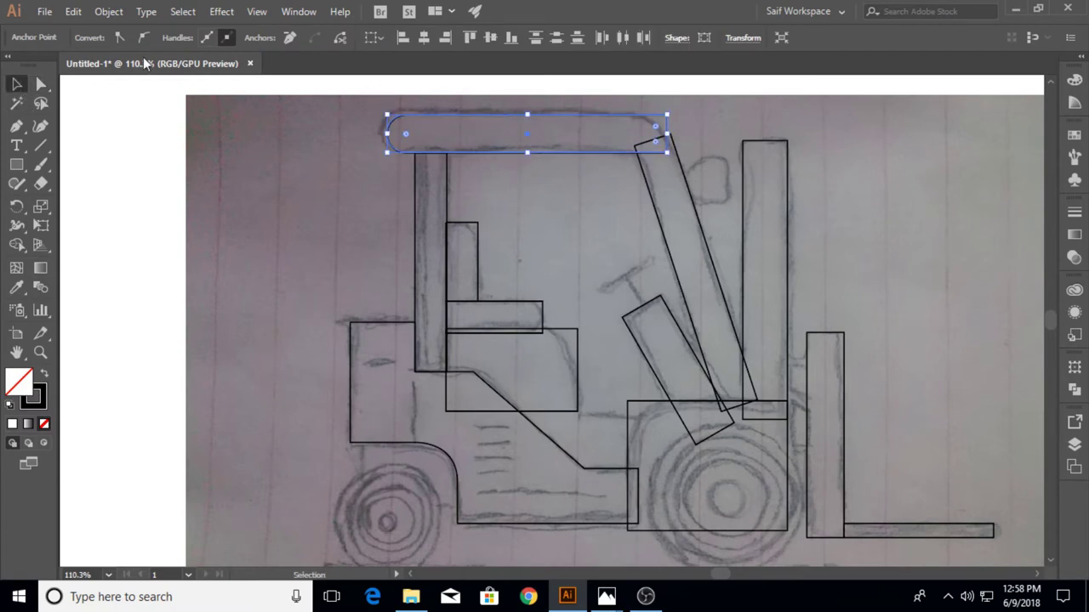
key(a)
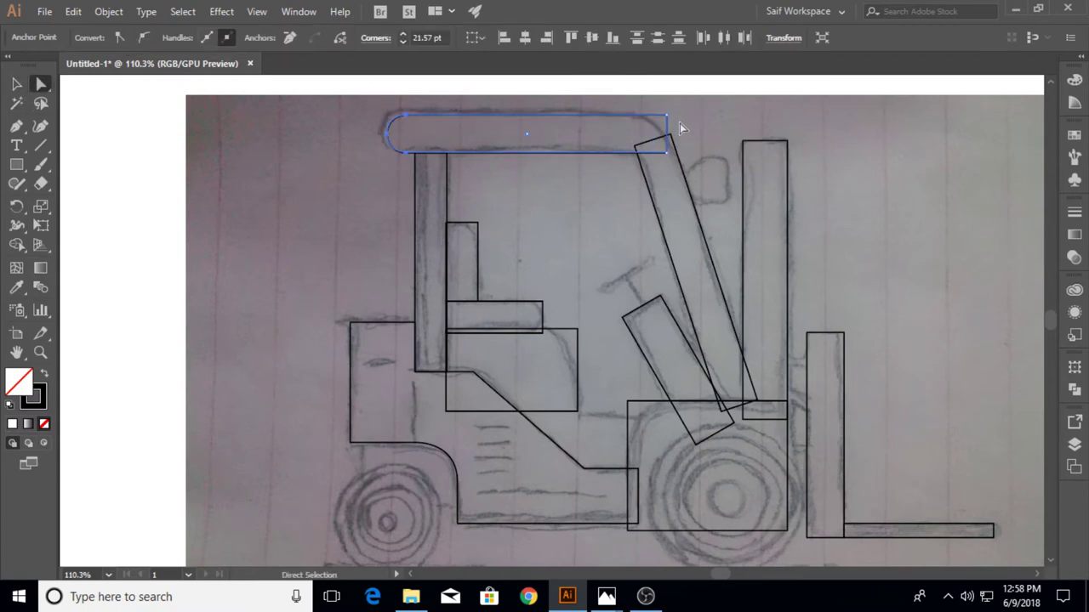
drag(657, 140, 640, 166)
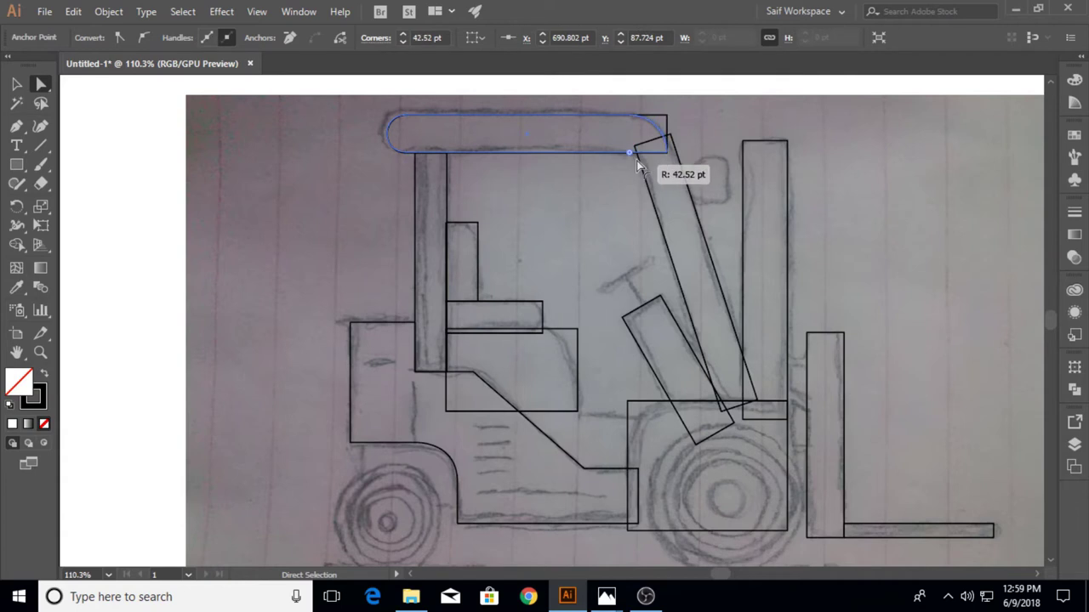
click(654, 149)
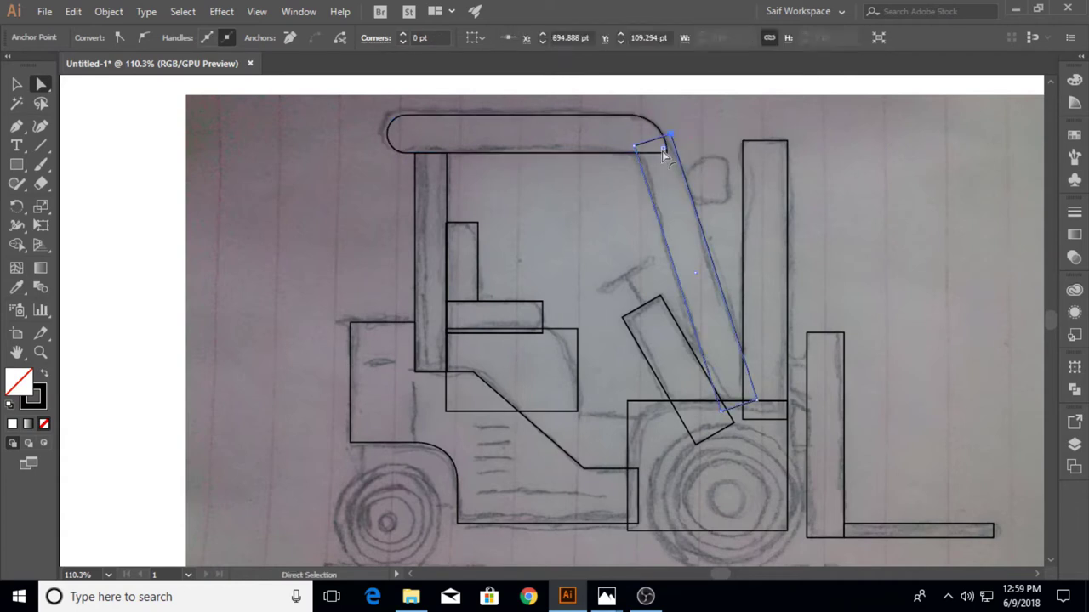
drag(664, 151, 655, 163)
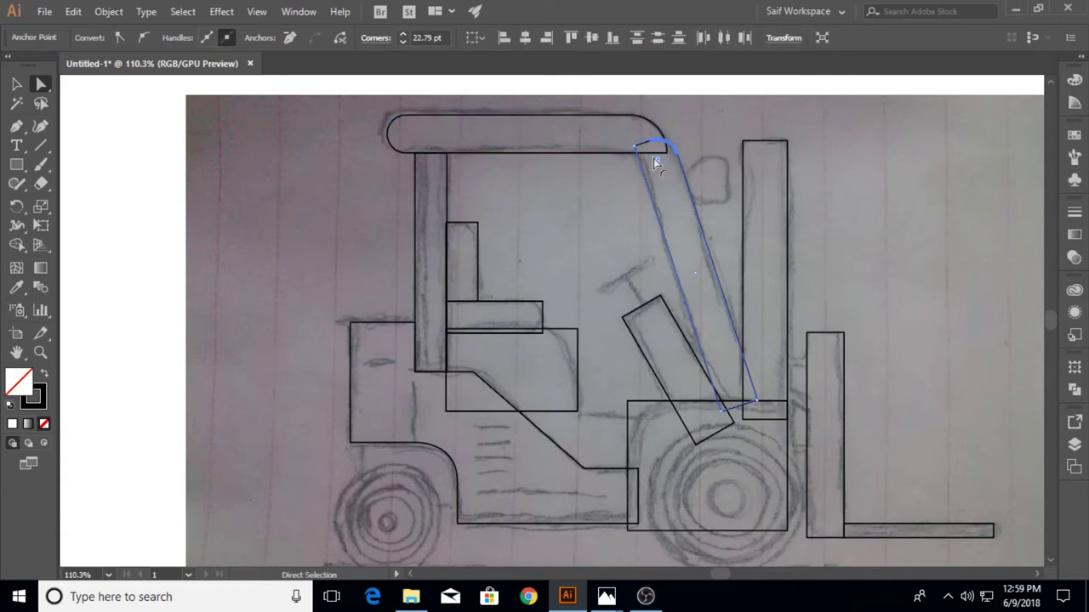
Stretch the tilted pillar up to the roof bar and round the bar's left end
key(v)
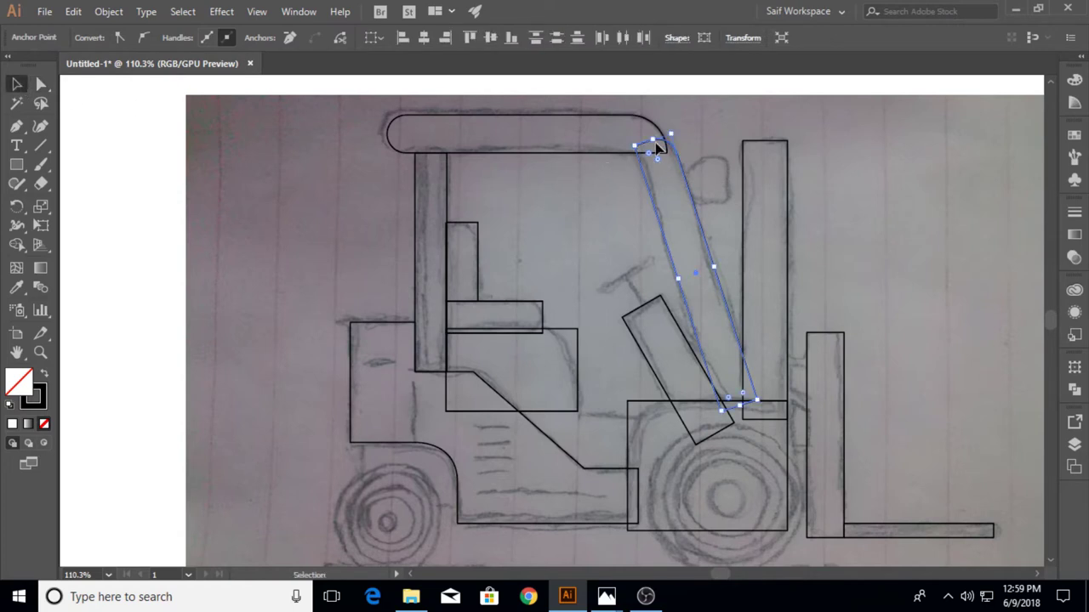
drag(653, 138, 632, 122)
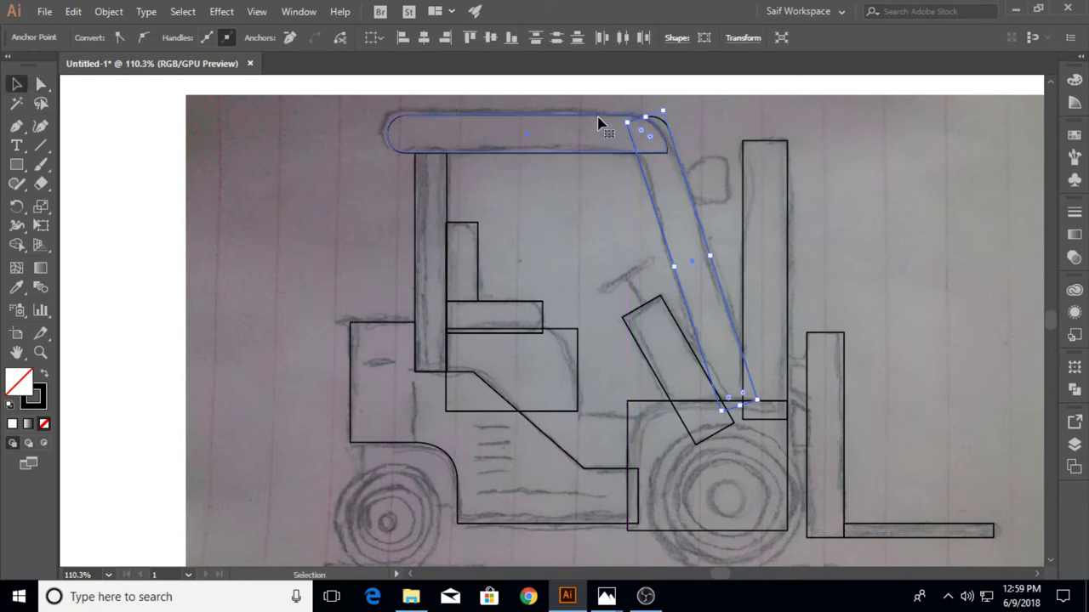
click(598, 117)
key(a)
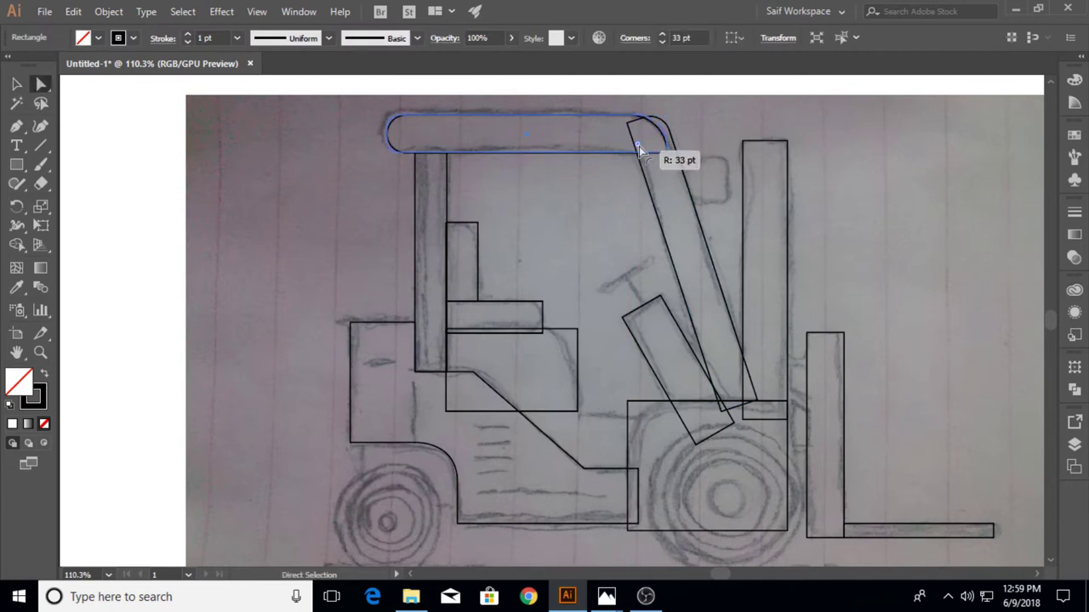
click(660, 146)
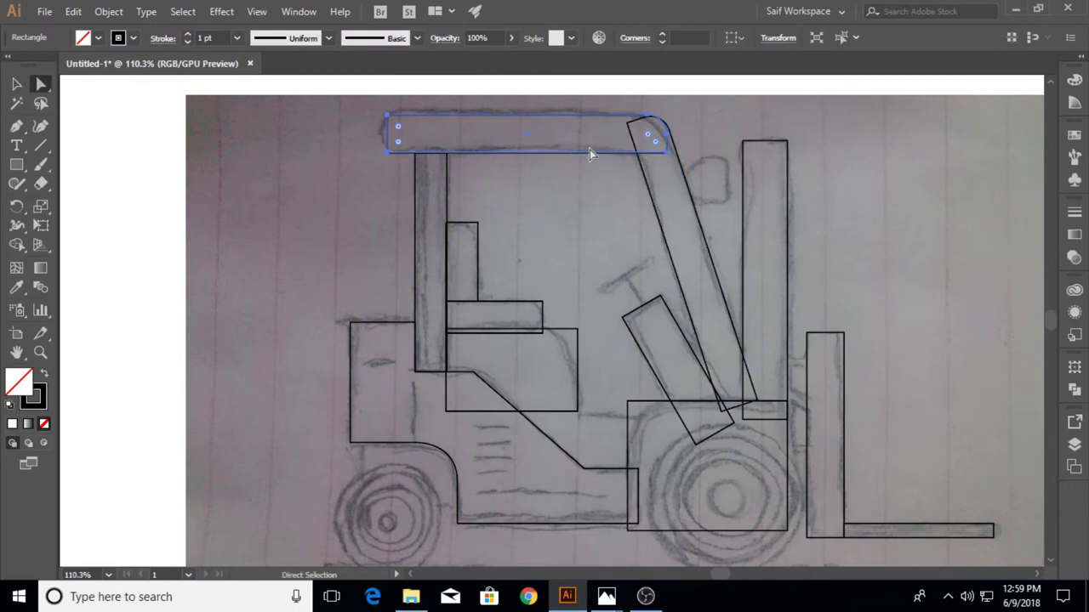
click(47, 349)
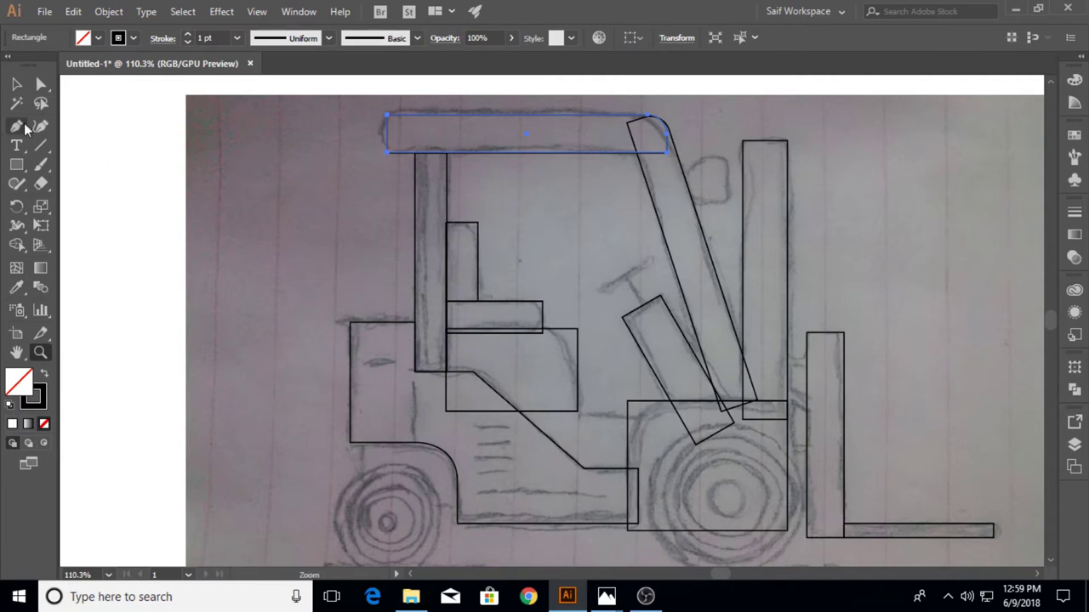
click(43, 85)
mouse_move(401, 170)
mouse_down()
mouse_move(378, 106)
mouse_move(438, 130)
mouse_up()
click(26, 85)
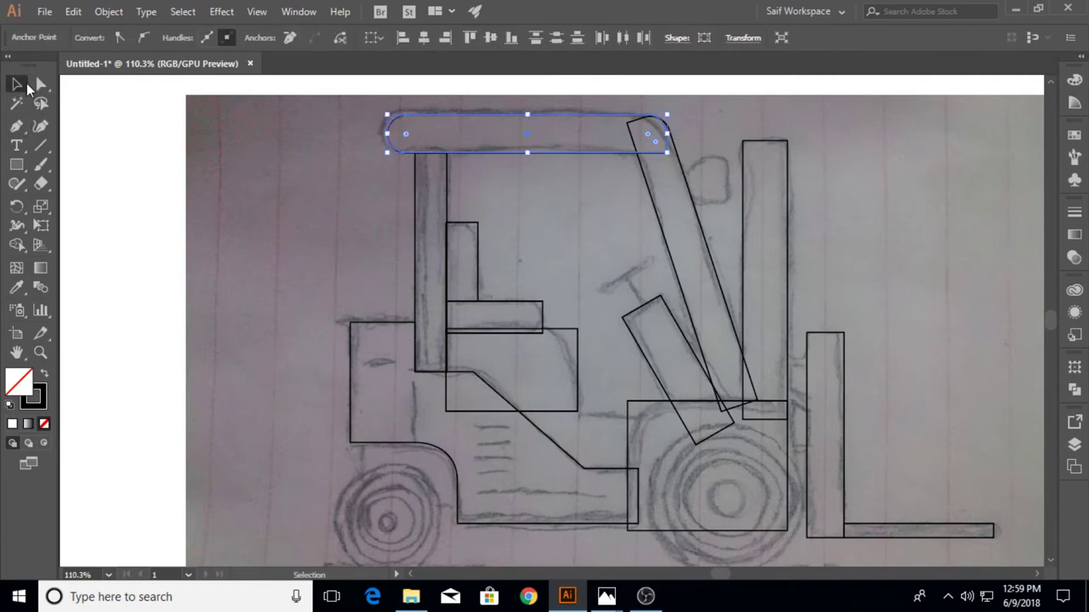
Unite the roof bar and slanted pillar into one shape with Pathfinder
shift+click(653, 196)
click(1074, 391)
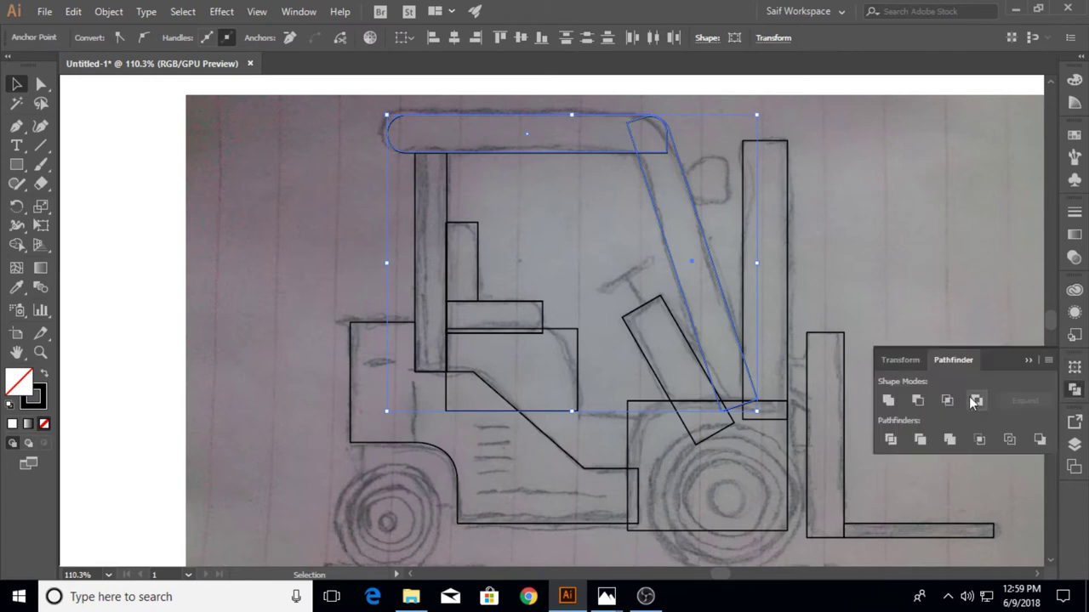
click(888, 399)
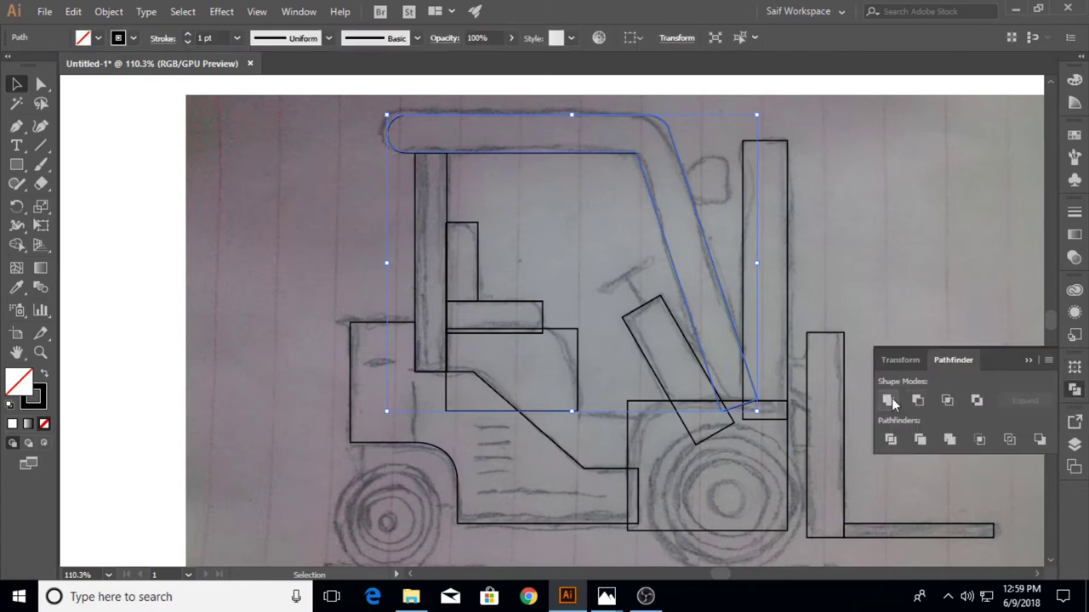
click(1028, 360)
click(849, 177)
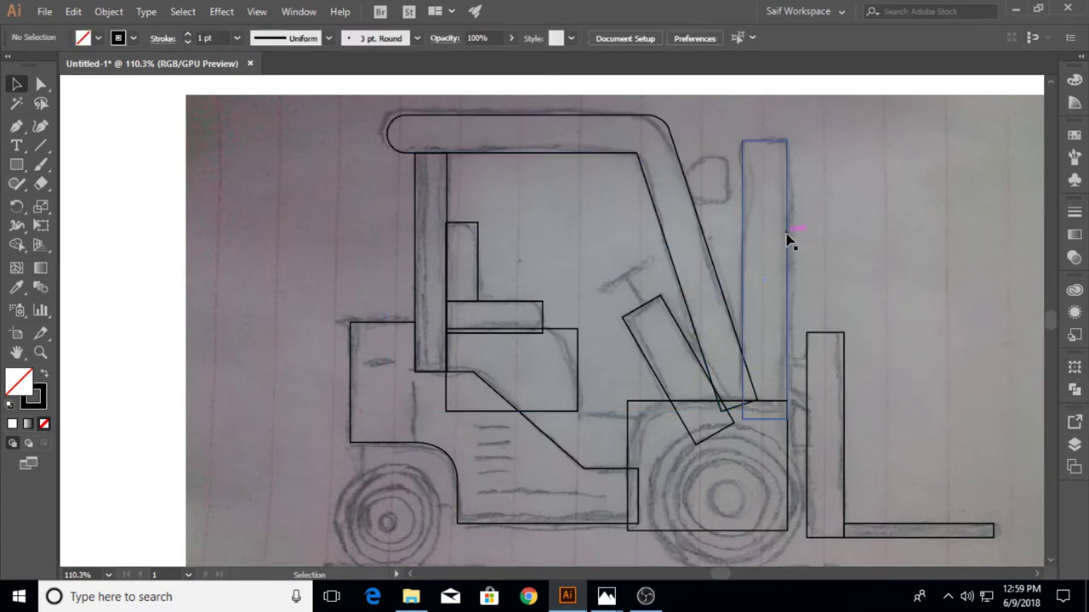
Round the seat-back's top and the seat bar's top-right corner
click(472, 257)
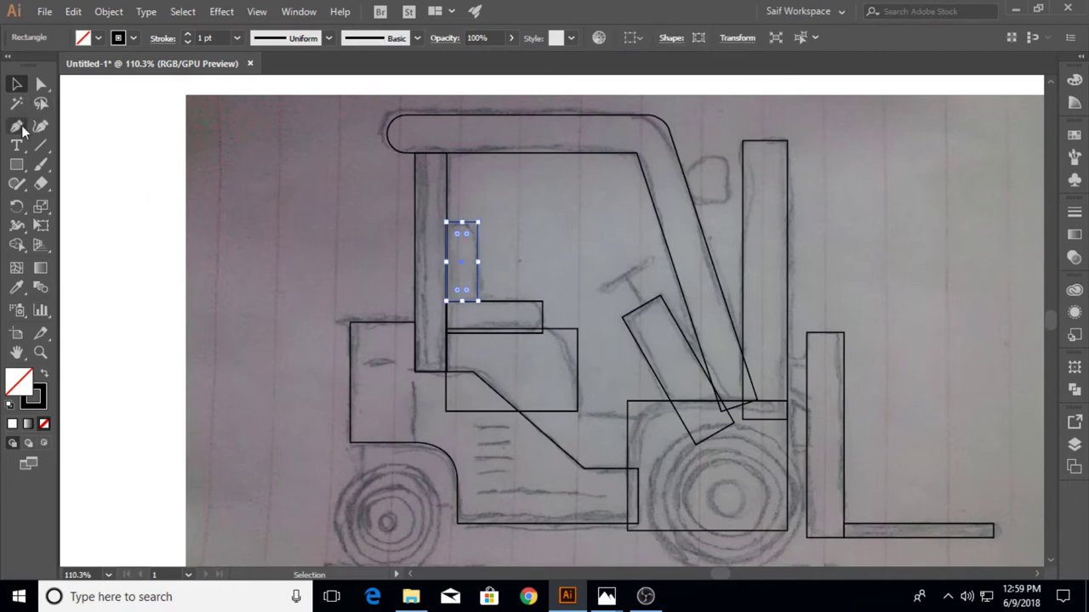
click(40, 84)
drag(469, 234, 460, 250)
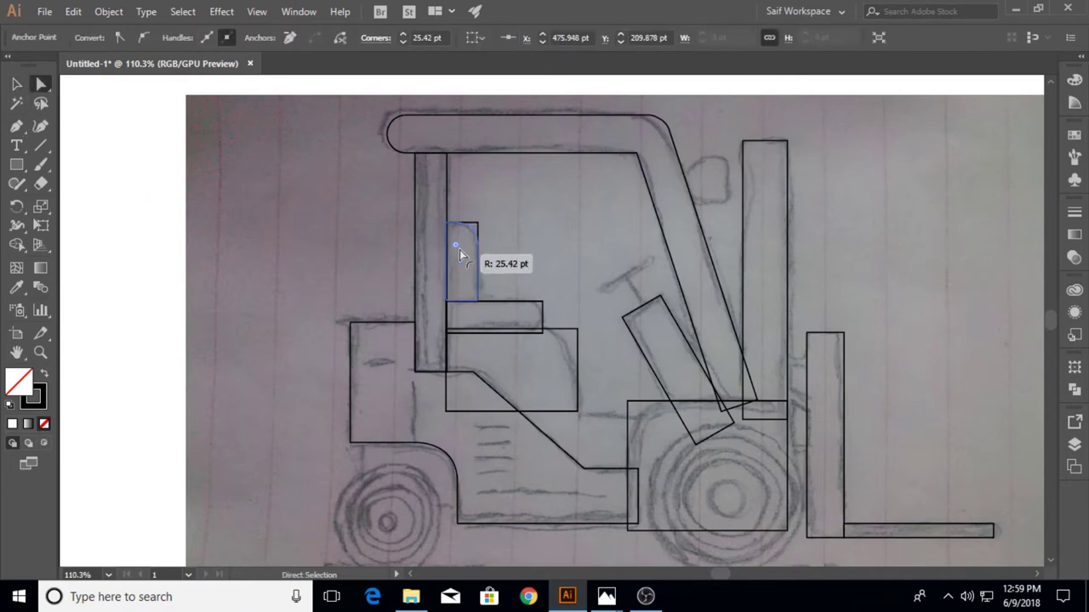
click(542, 302)
drag(536, 312, 527, 318)
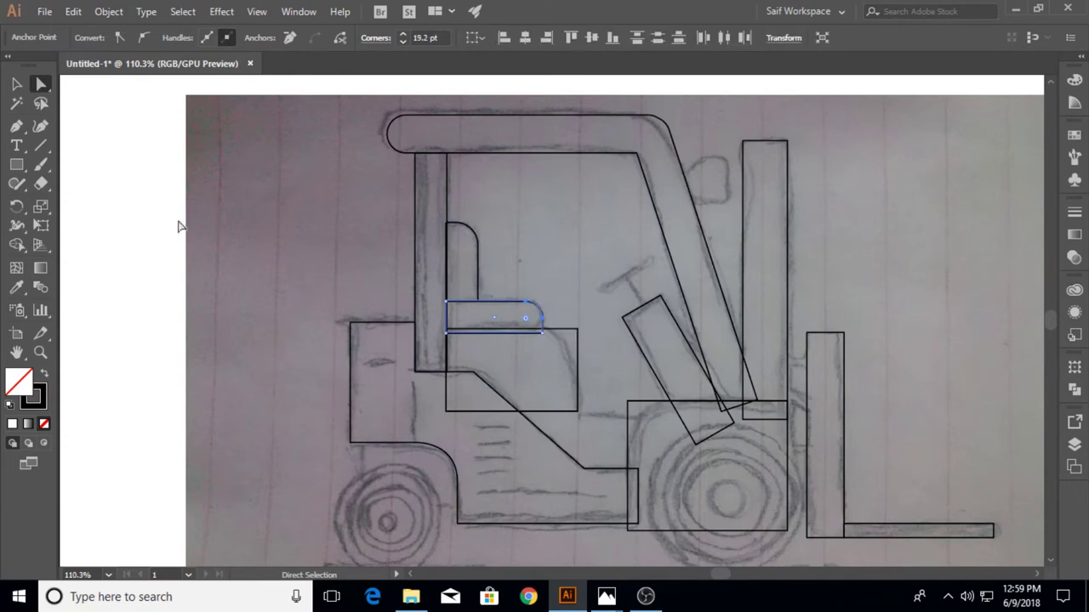
click(16, 84)
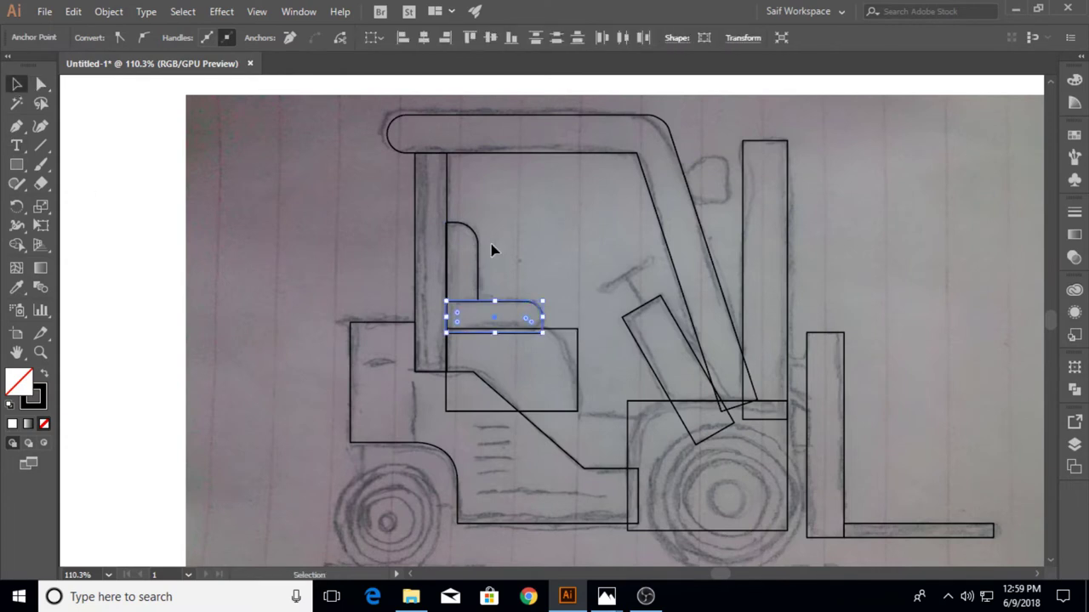
Unite the two seat pieces into one L-shaped seat
click(1073, 390)
click(896, 403)
click(1024, 362)
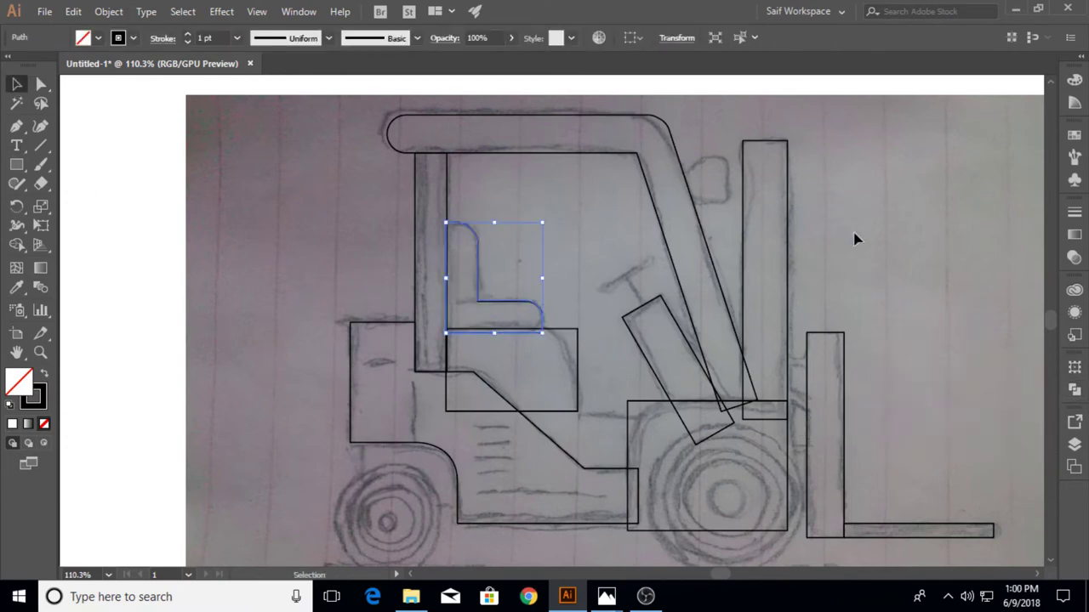
click(856, 239)
scroll(407, 280, down, 1)
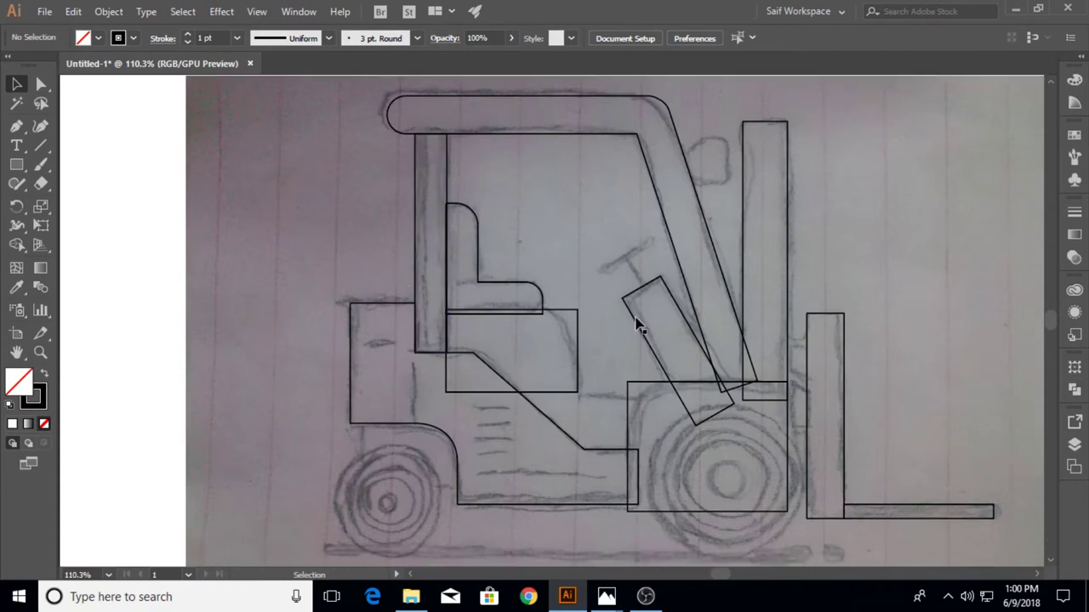
Round the seat base's top-right corner to about a 47 pt radius
key(a)
click(578, 332)
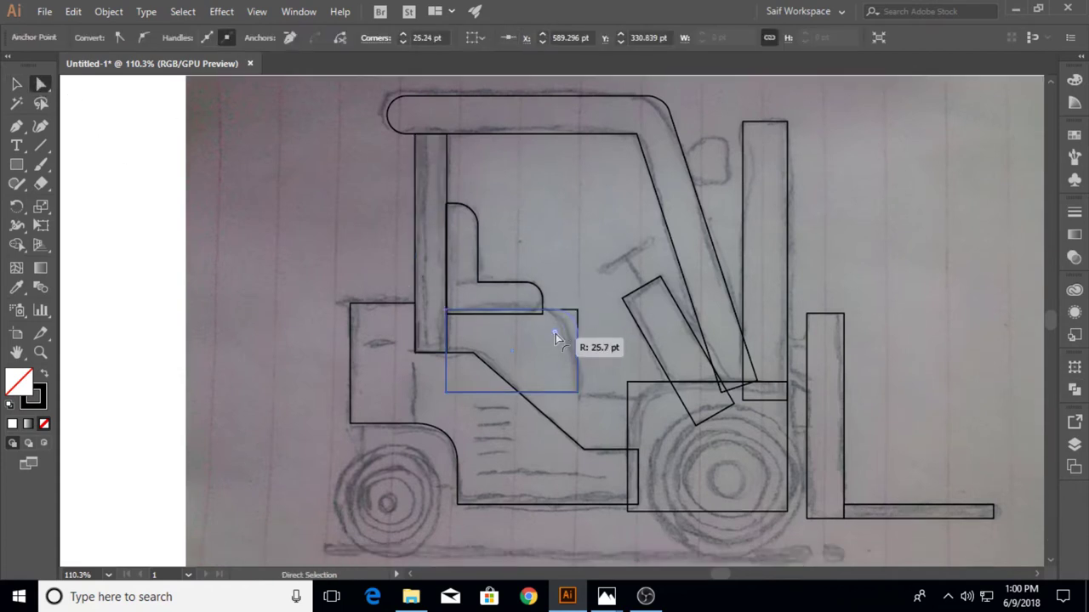
drag(554, 336, 548, 349)
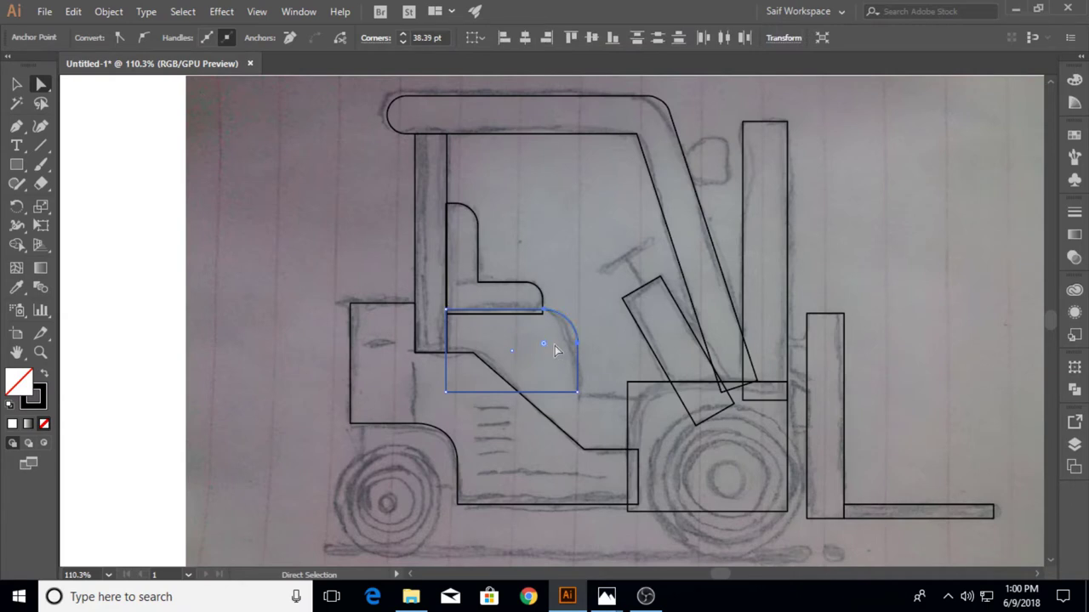
drag(545, 346, 536, 352)
click(16, 85)
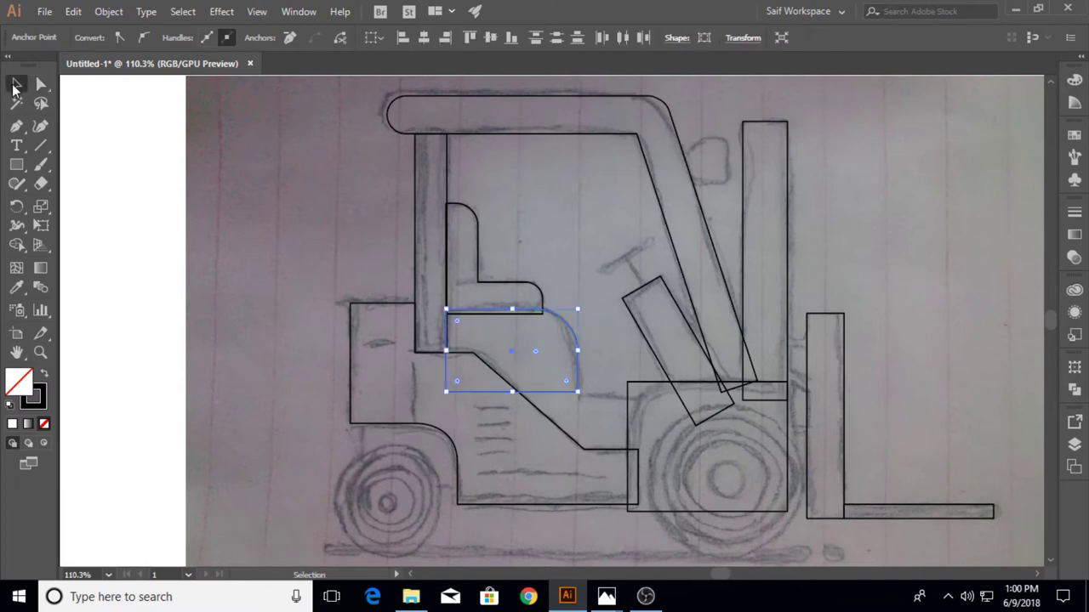
click(311, 220)
click(500, 313)
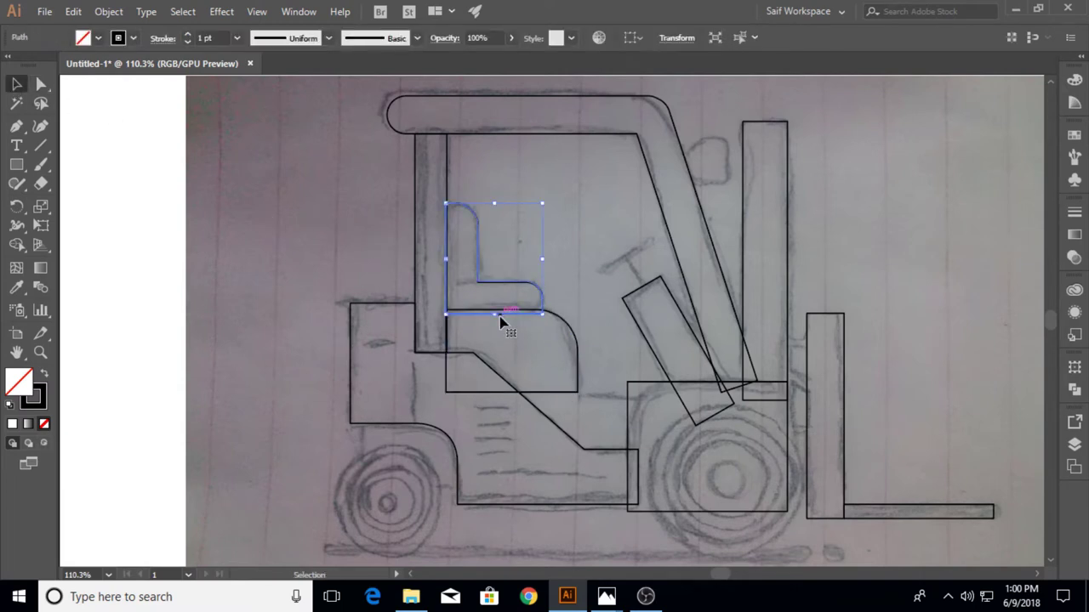
click(498, 359)
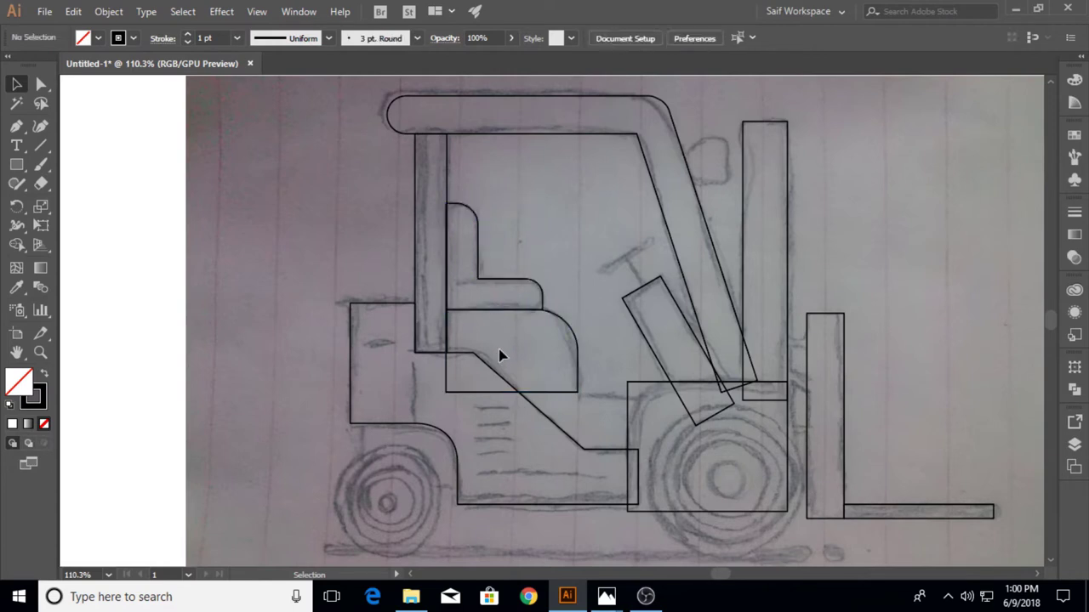
scroll(246, 317, down, 2)
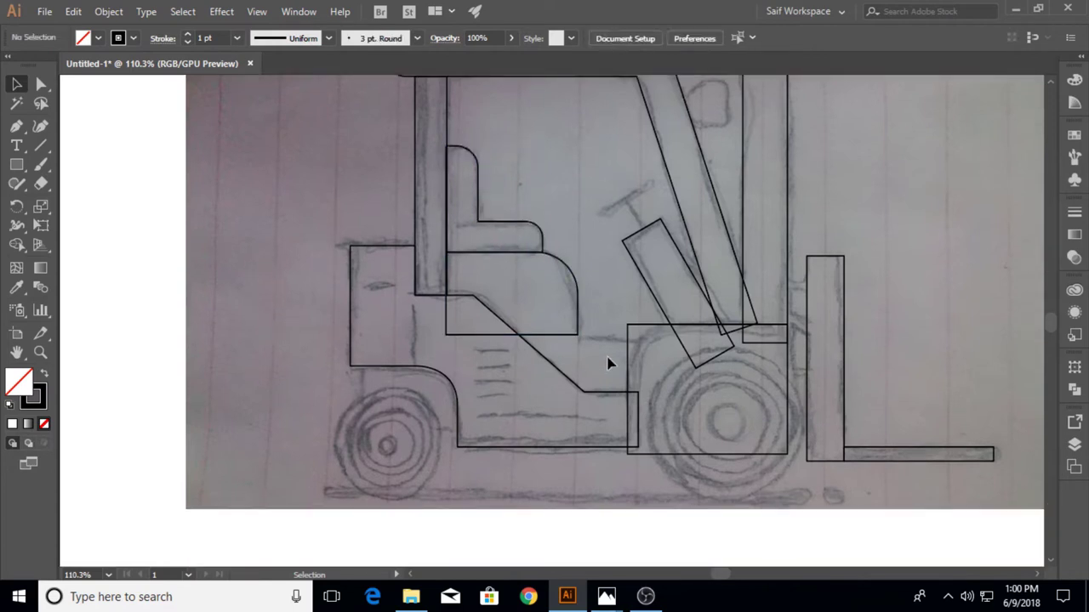
Round the front-wheel rectangle's top-left corner and raise the wheel-arch shape's bottom edge
click(632, 331)
scroll(137, 153, up, 1)
key(a)
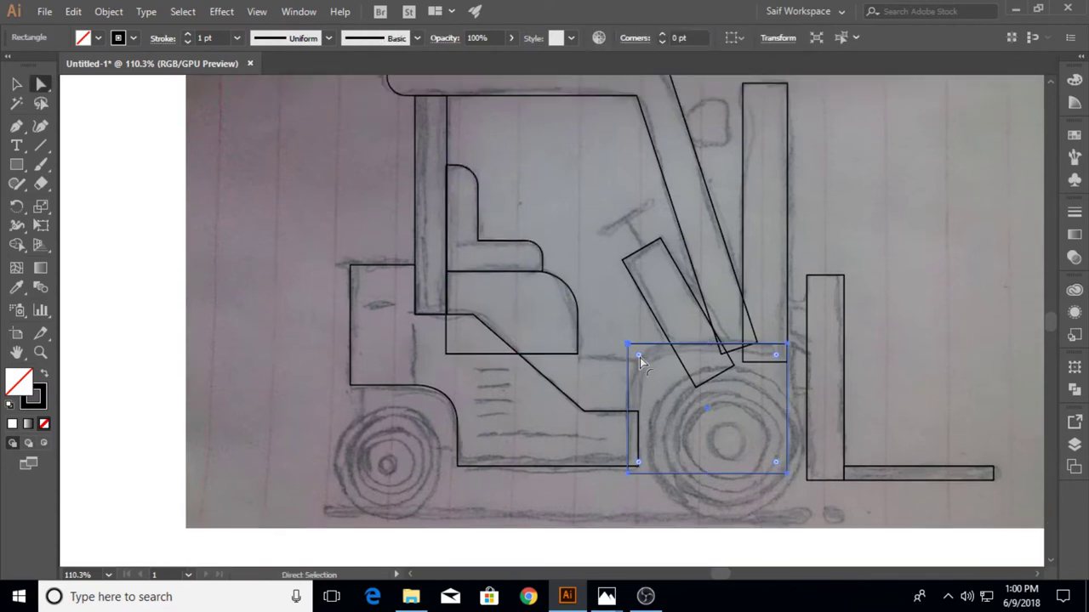
drag(640, 357, 678, 385)
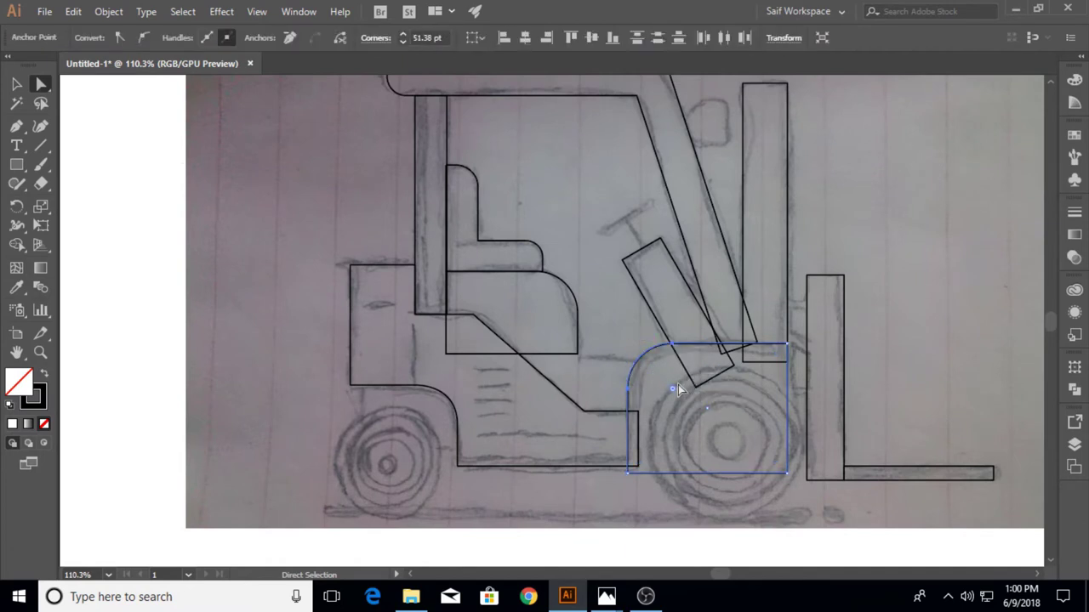
click(16, 83)
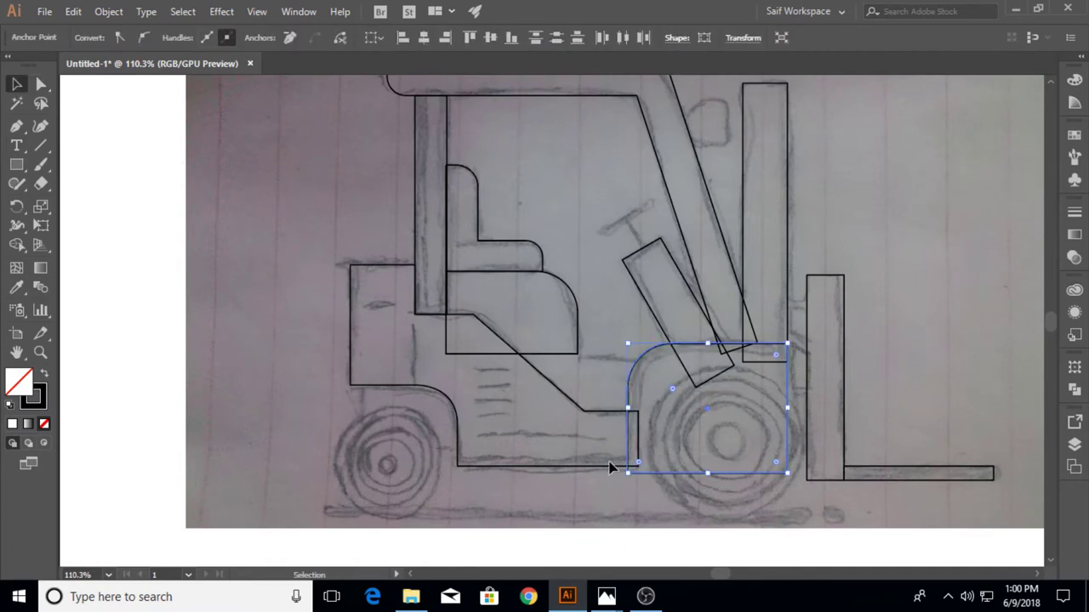
drag(710, 473, 709, 449)
click(546, 497)
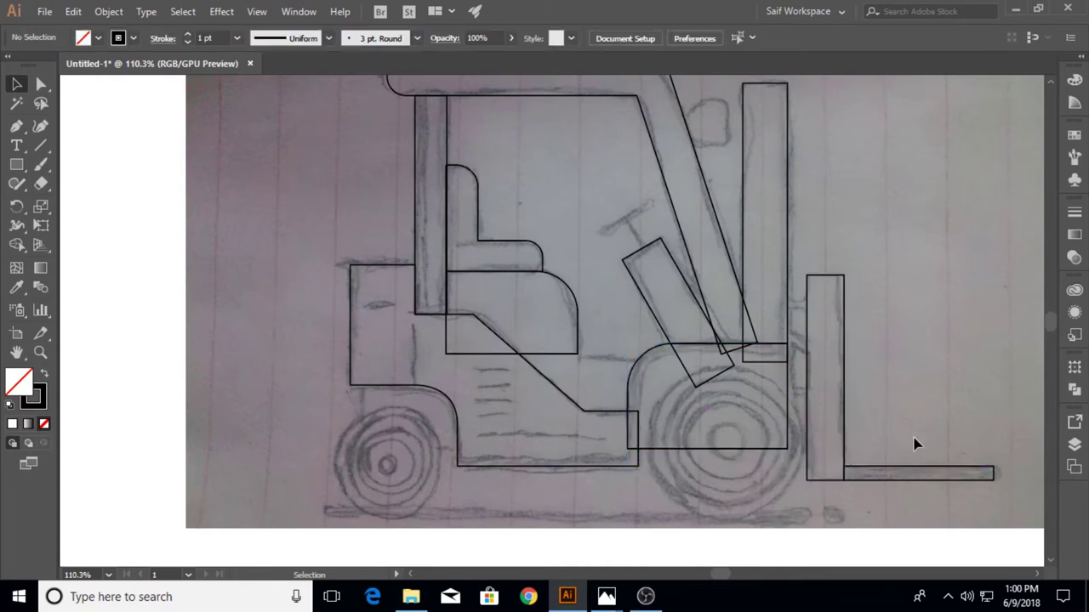
Square off the fork bar's end and stretch it farther to the right
key(a)
mouse_move(974, 459)
mouse_down()
mouse_move(1014, 494)
mouse_move(992, 476)
mouse_move(978, 481)
mouse_up()
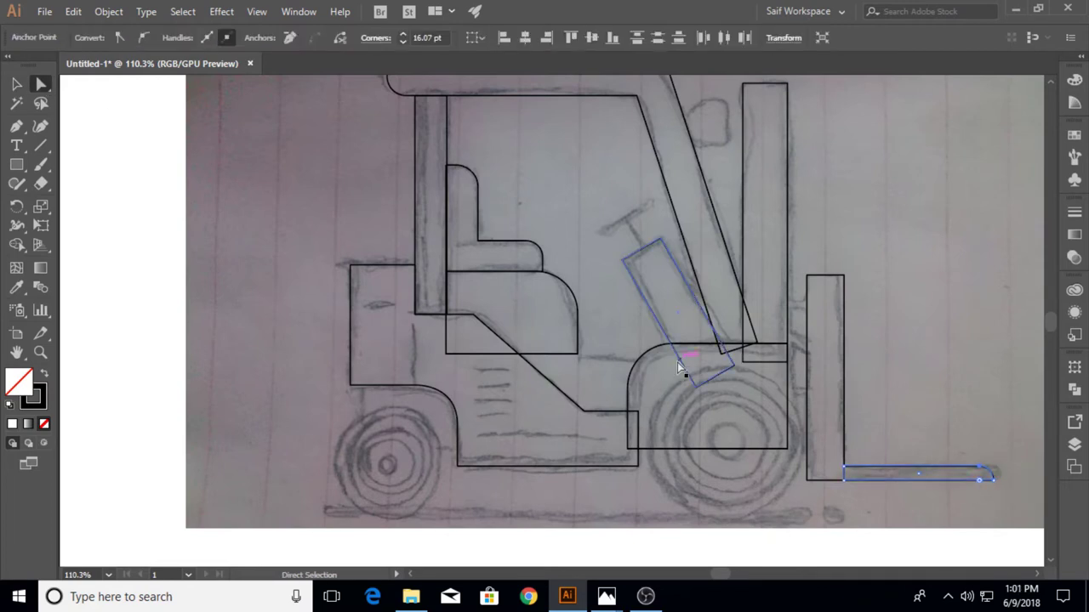
key(v)
key(ctrl+z)
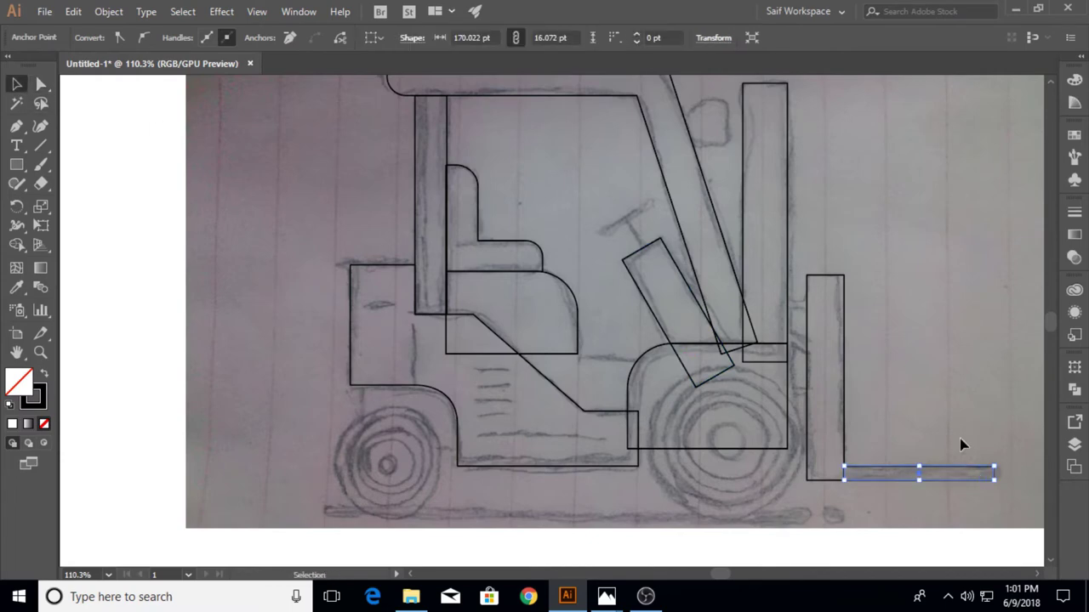
scroll(882, 409, up, 2)
scroll(556, 452, up, 5)
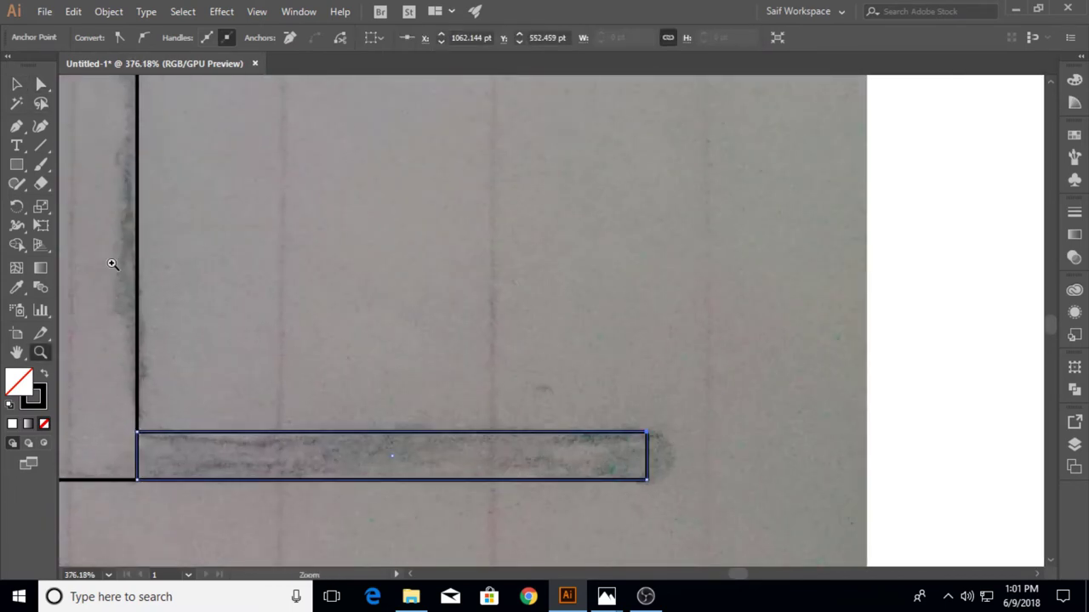
mouse_move(648, 456)
mouse_down()
mouse_move(693, 456)
mouse_move(644, 481)
mouse_up()
Round only the fork bar's upper tip corner with the live-corner widget
key(a)
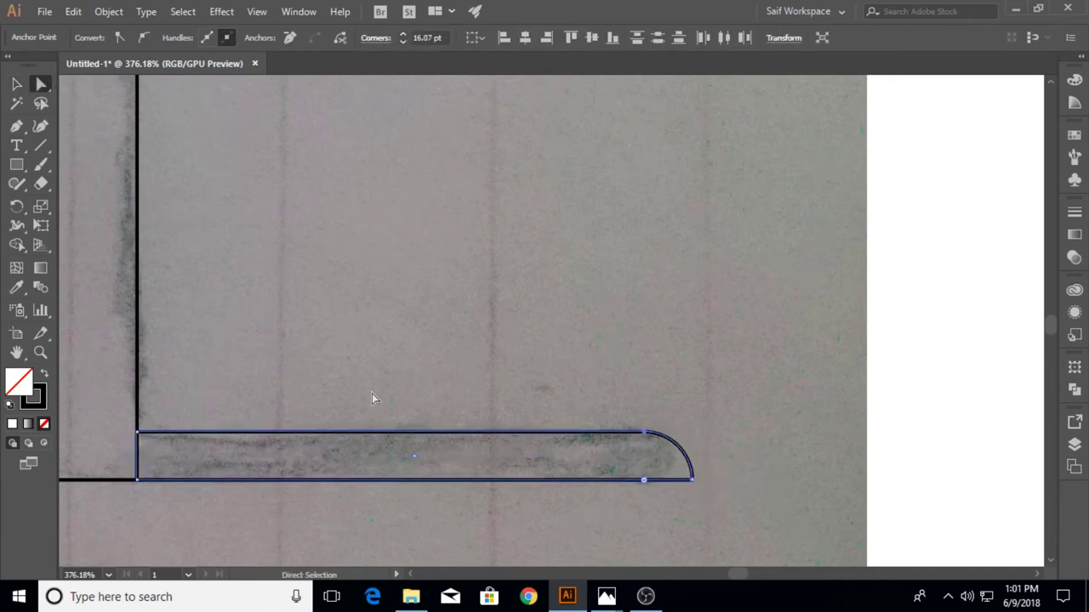
scroll(513, 335, down, 1)
scroll(501, 335, down, 1)
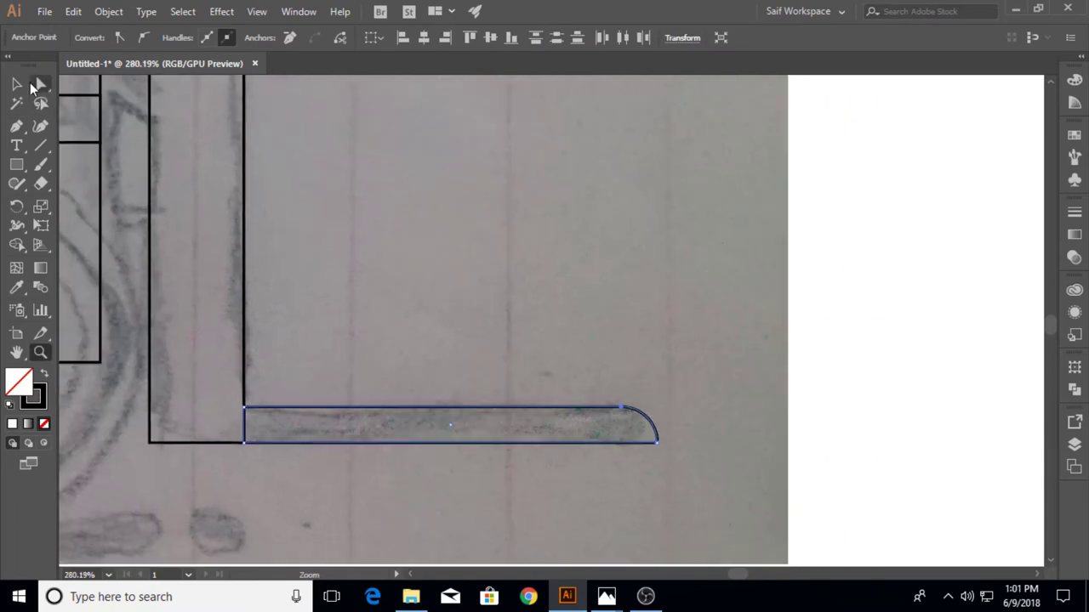
click(654, 443)
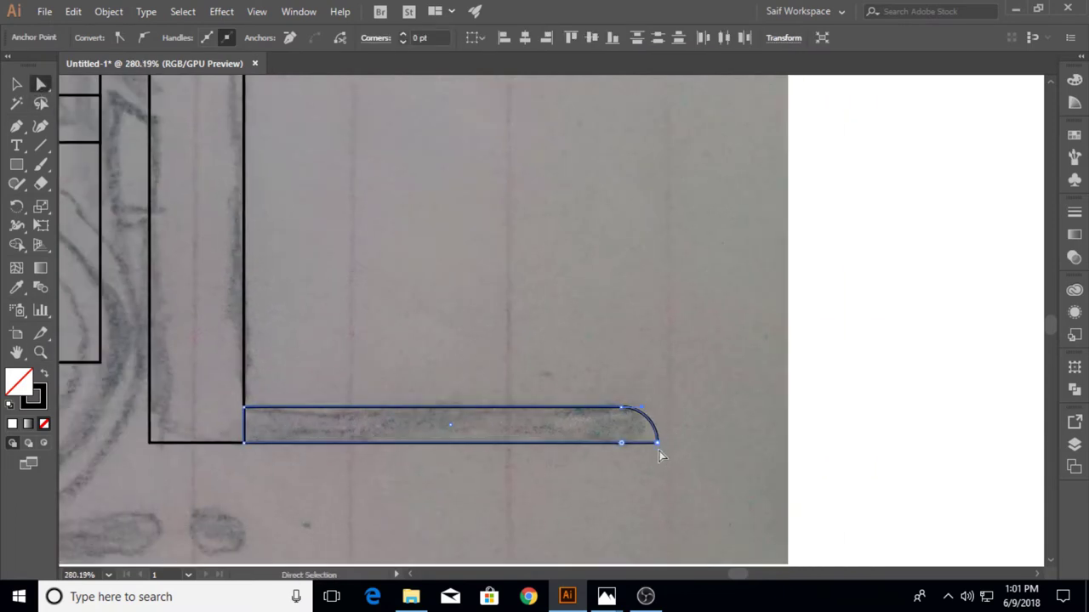
click(620, 443)
Zoom out to show the whole forklift, the page and the colour swatches
key(z)
alt+click(204, 310)
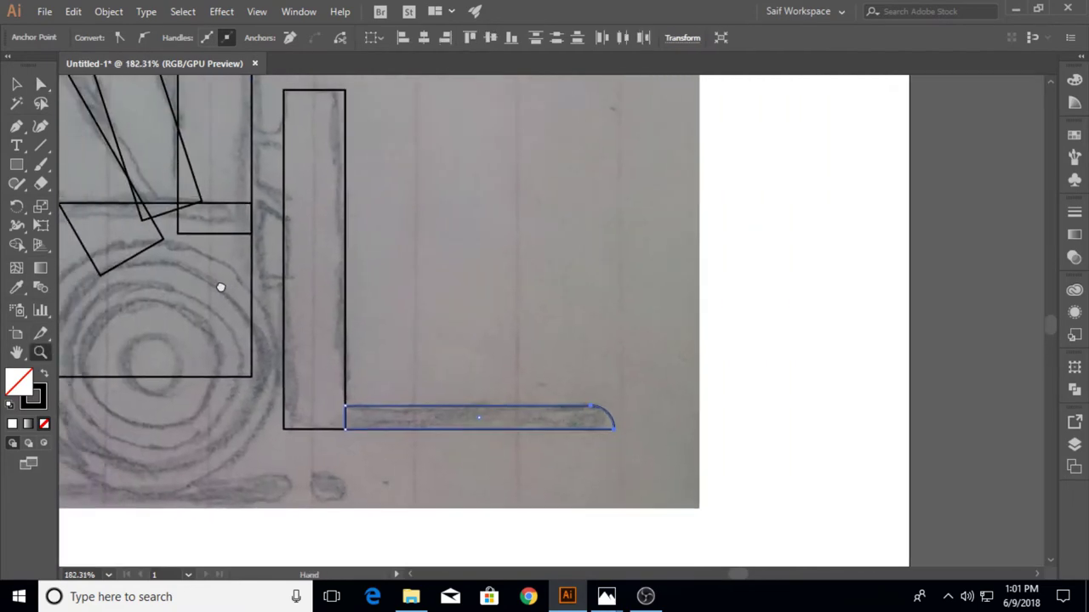
alt+click(204, 233)
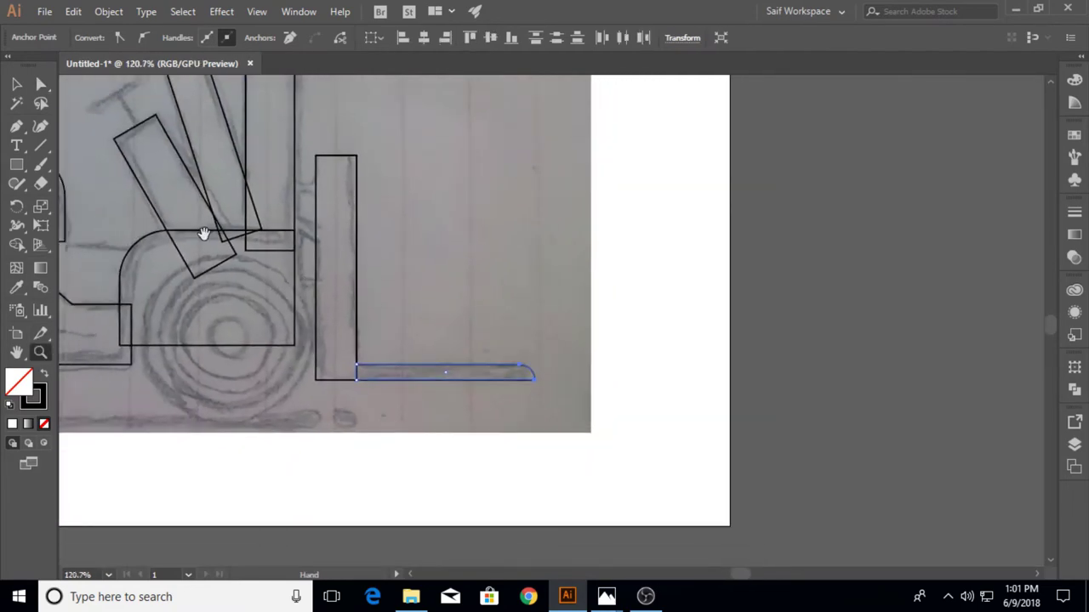
alt+click(316, 297)
drag(320, 280, 471, 296)
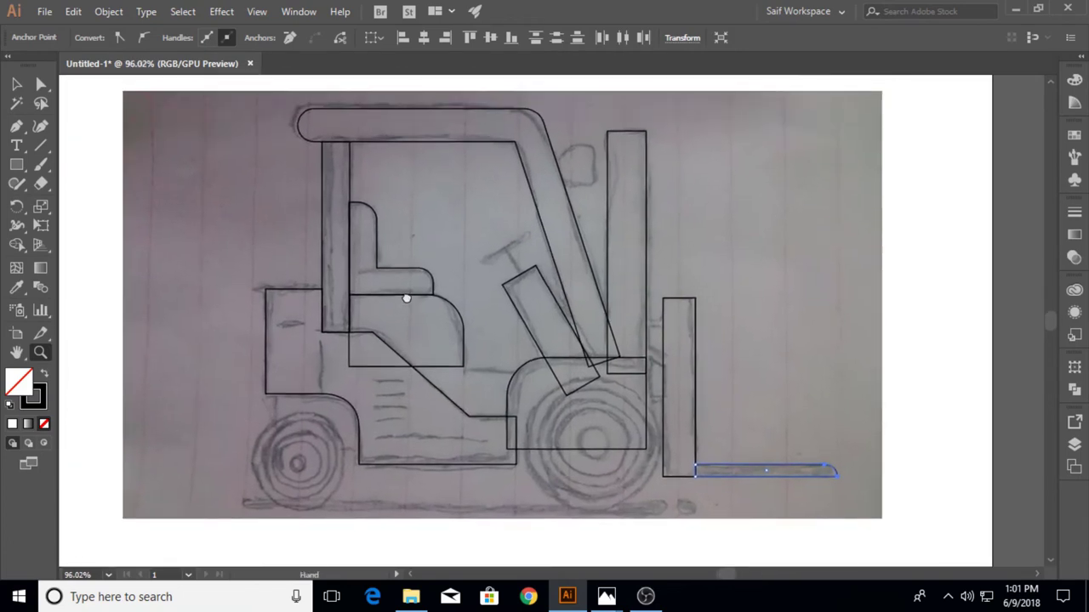
key(v)
key(ctrl+minus)
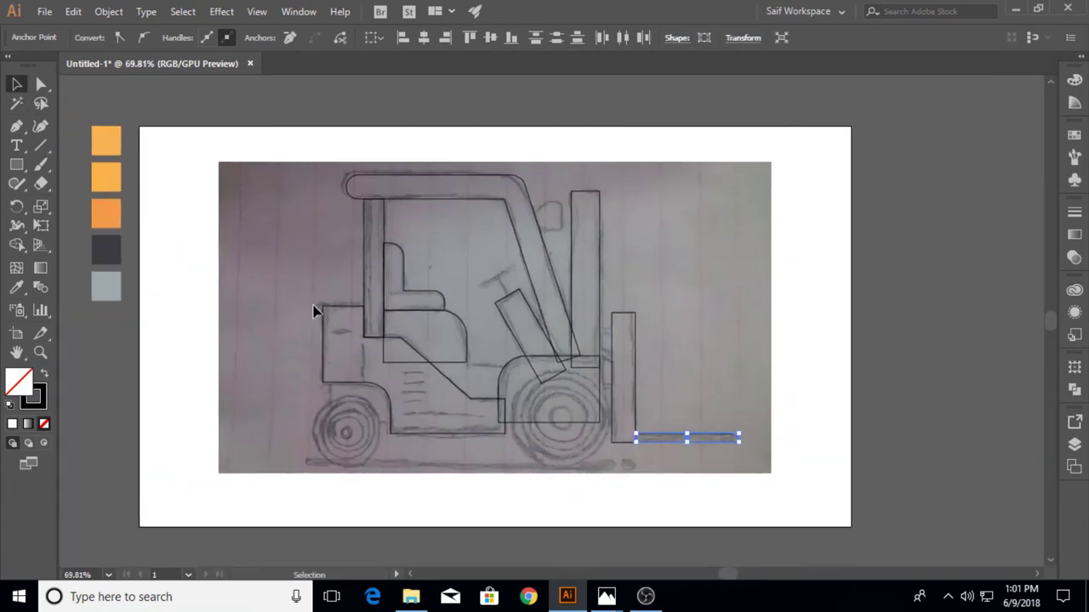
Fill the forklift body and the vertical pillar with the light orange swatch
click(320, 308)
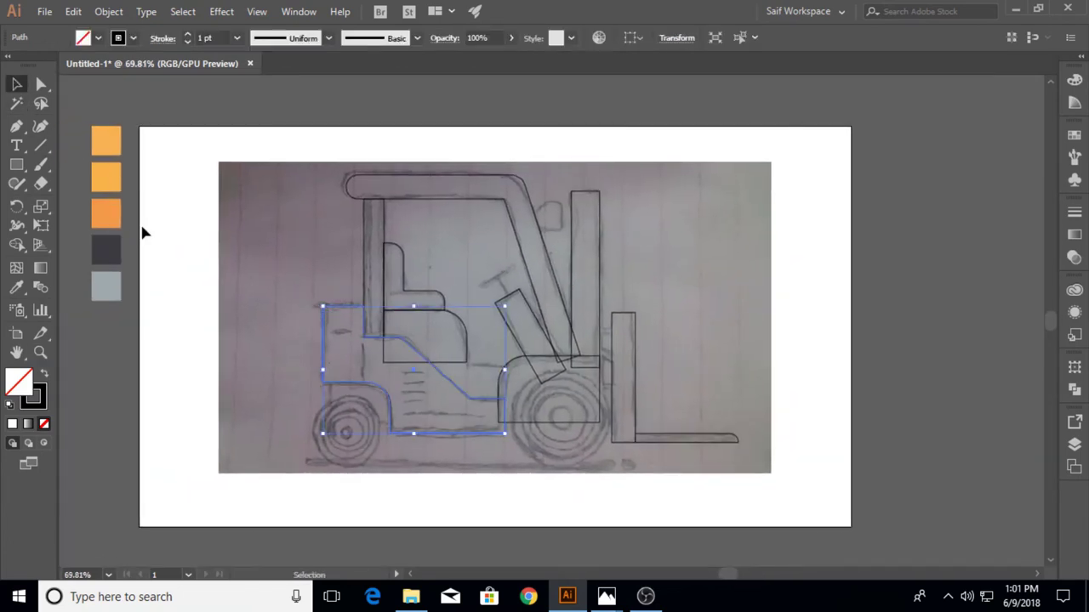
click(17, 288)
click(106, 170)
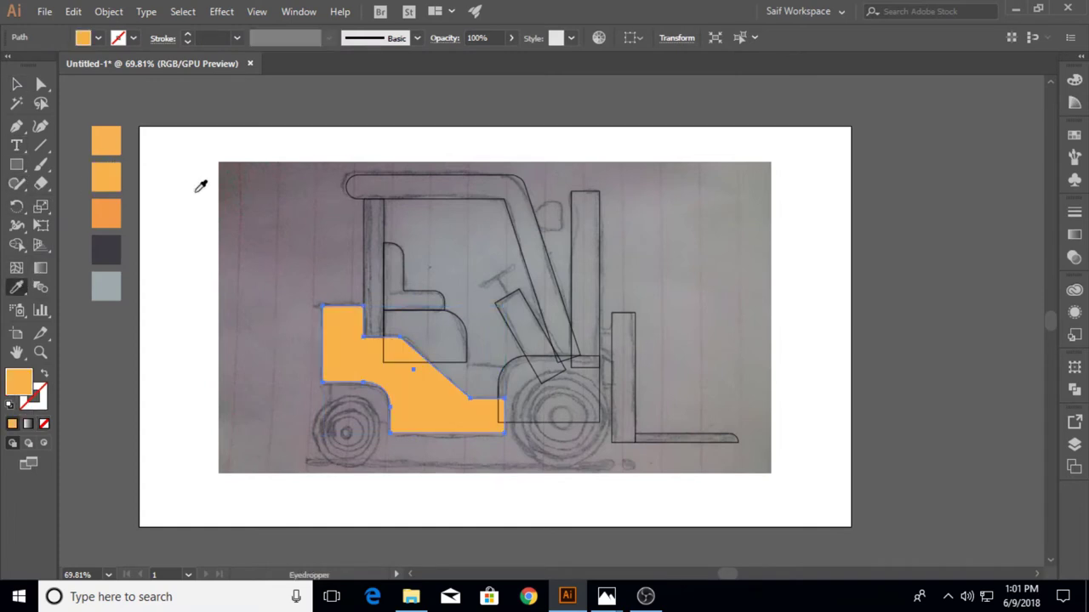
key(v)
click(371, 220)
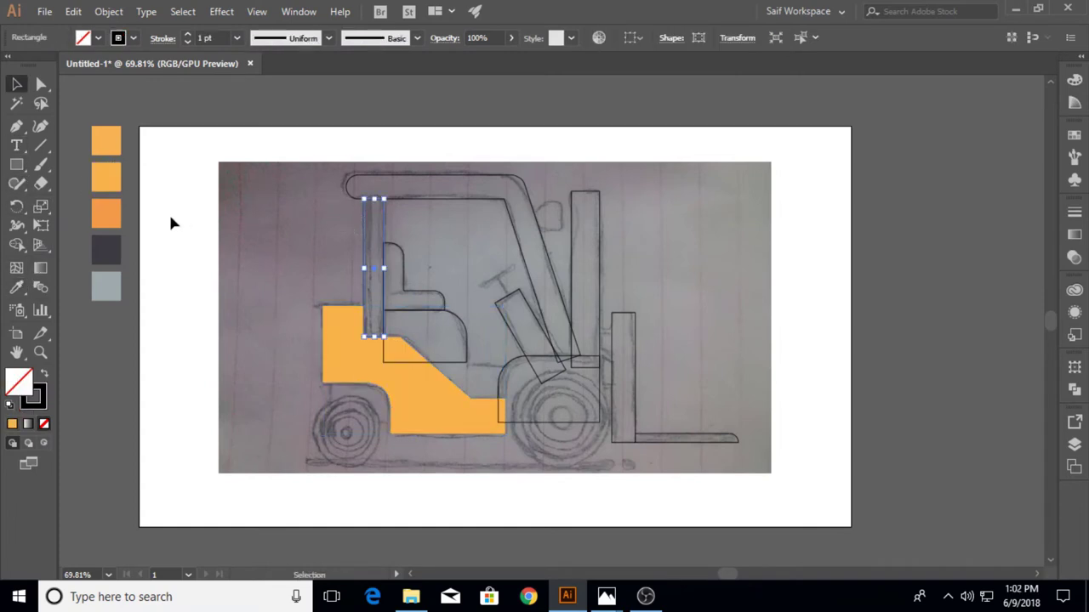
key(i)
click(119, 177)
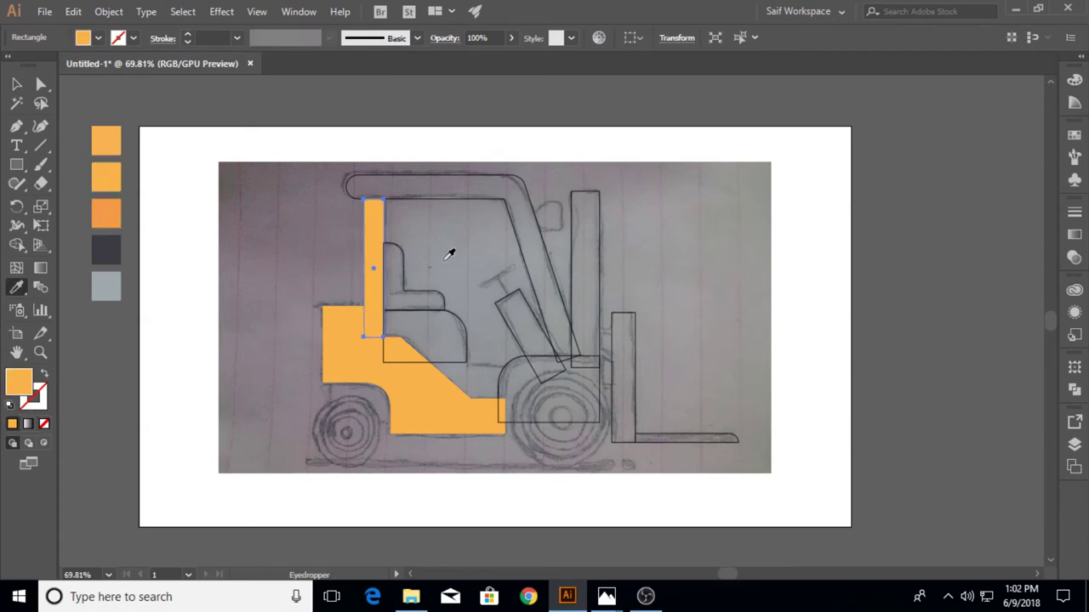
key(v)
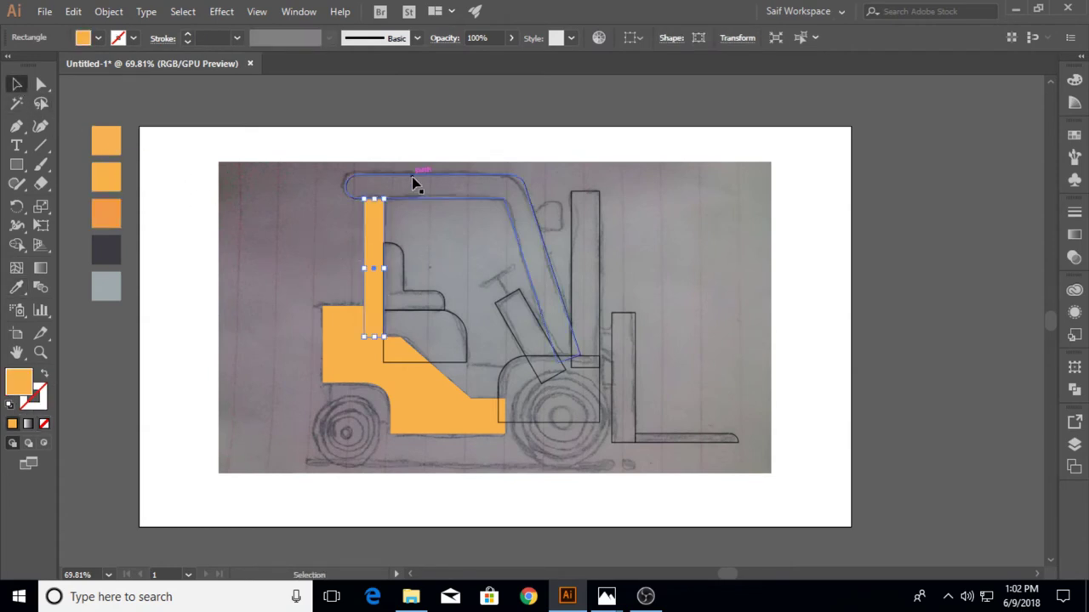
Fill the roof, mast, seat, fork and wheel arch dark grey
click(416, 177)
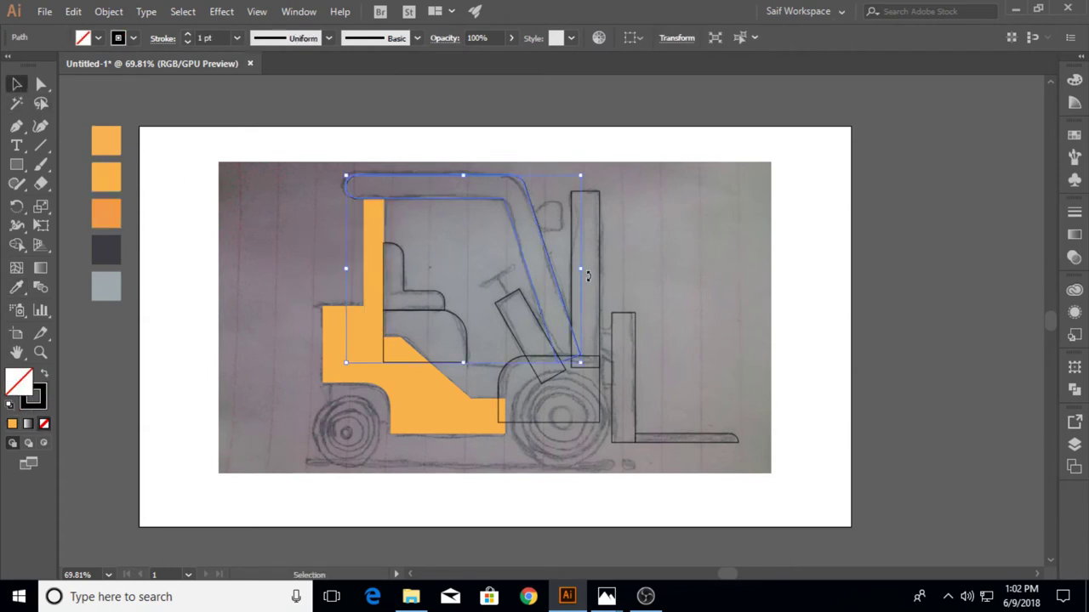
shift+click(466, 333)
shift+click(598, 311)
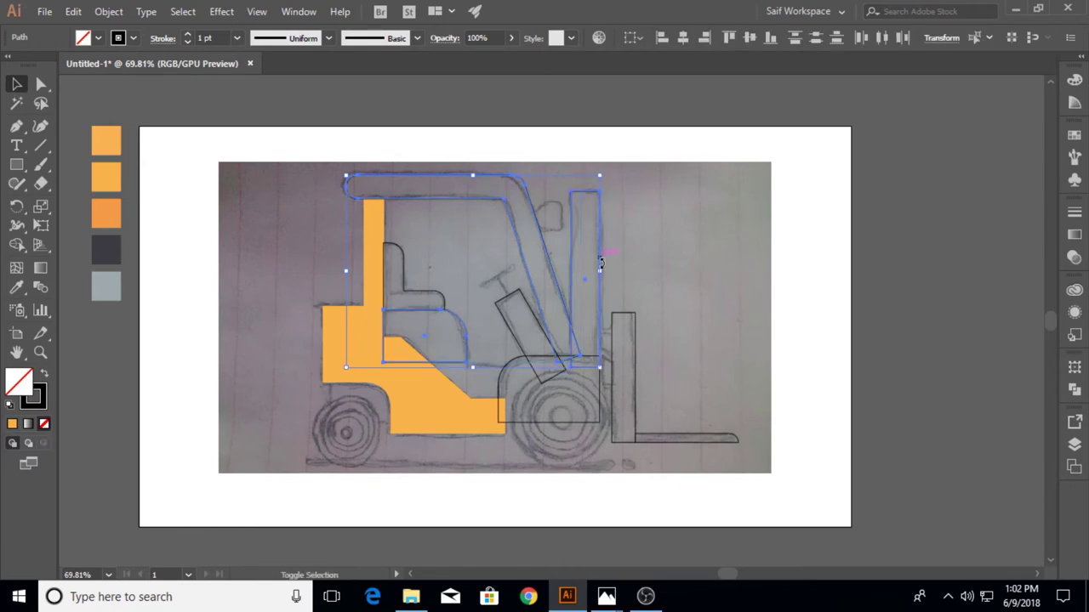
shift+click(629, 318)
shift+click(510, 369)
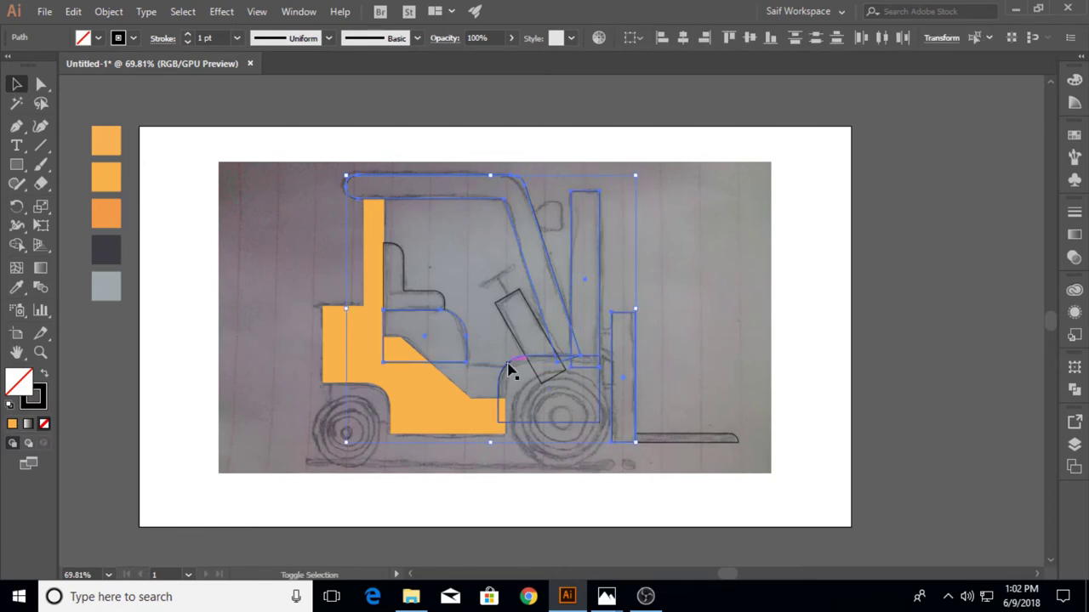
click(16, 287)
click(106, 249)
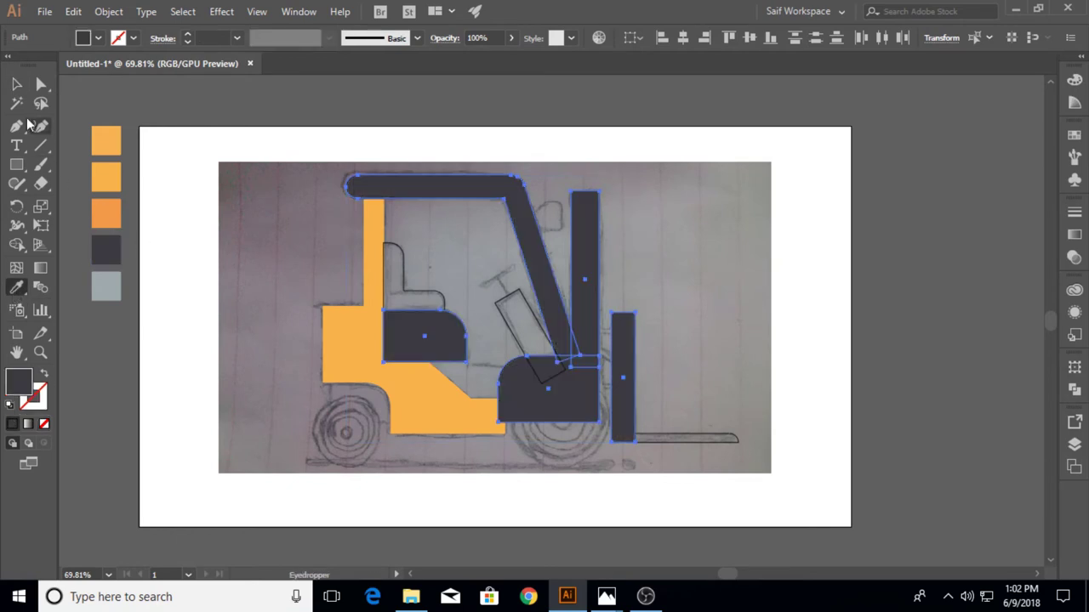
key(v)
Give every forklift shape a black 3 pt stroke aligned to the outside
drag(259, 145, 754, 485)
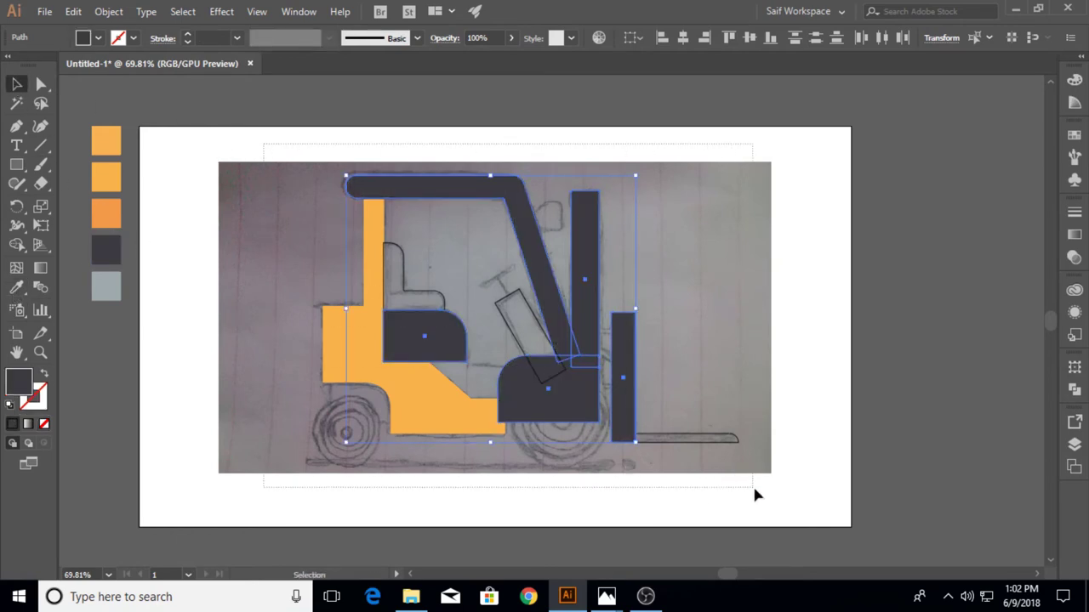
click(133, 38)
click(44, 65)
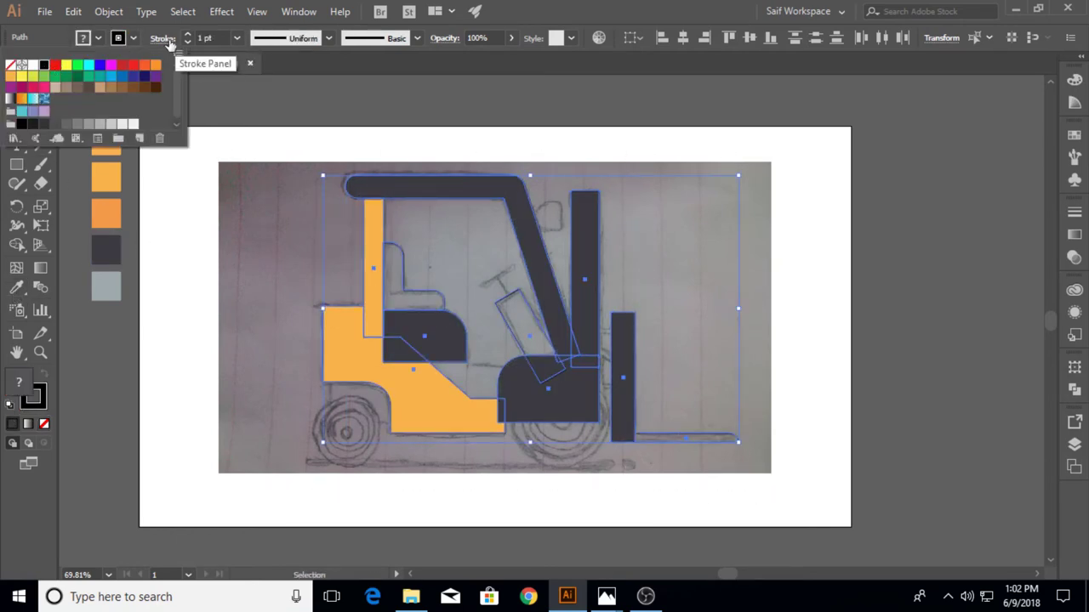
click(164, 39)
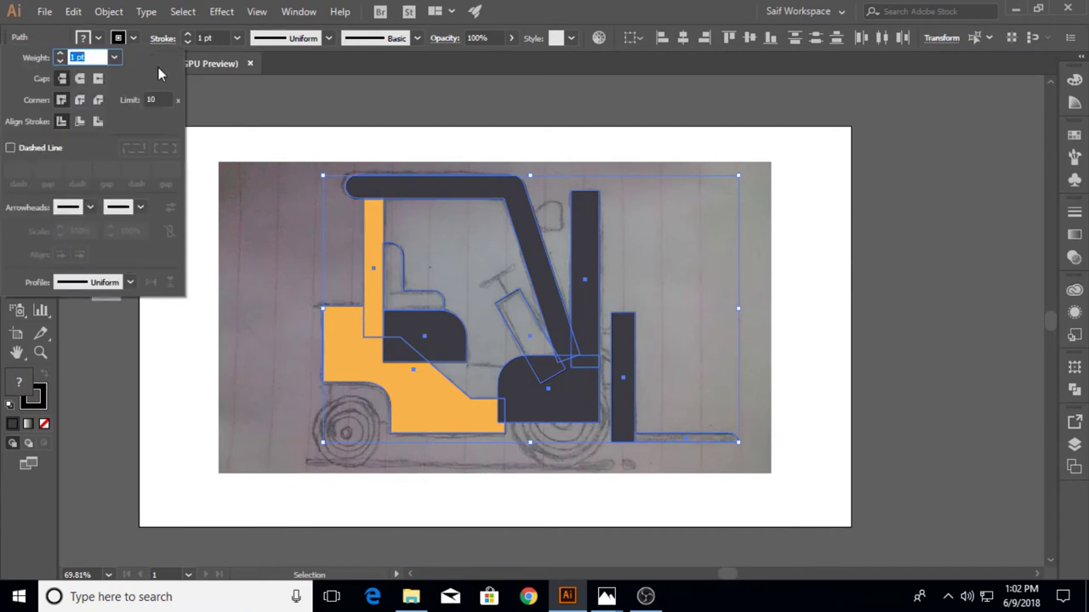
click(98, 121)
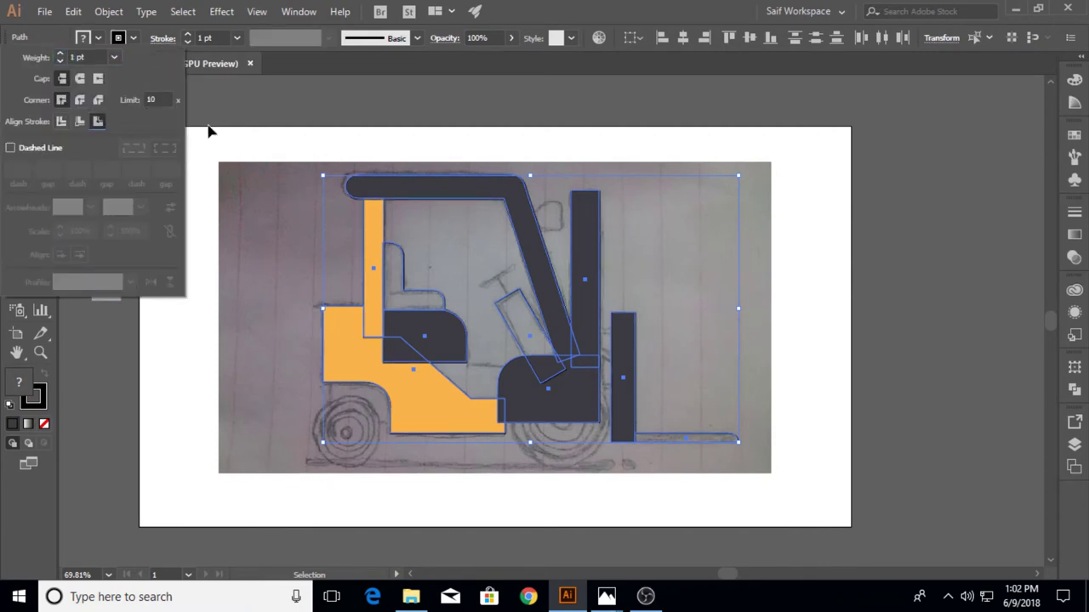
click(243, 41)
click(260, 141)
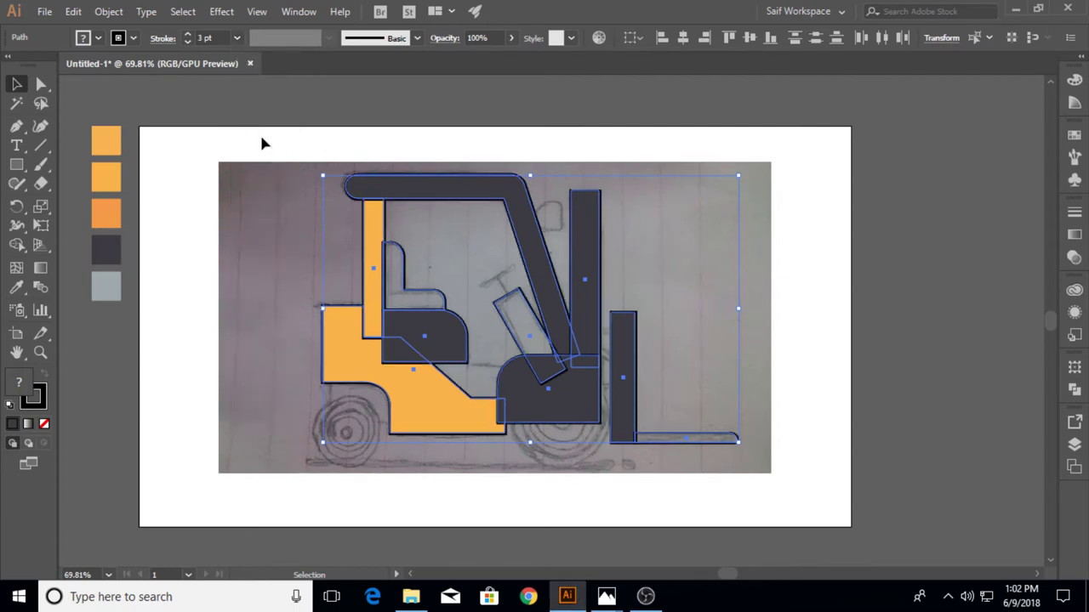
click(330, 153)
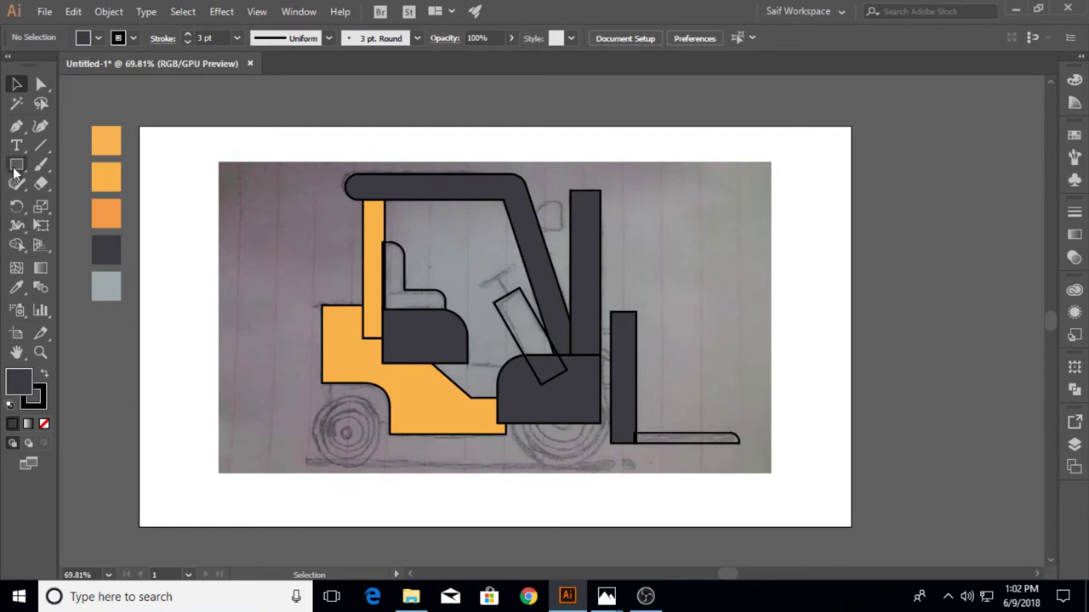
Zoom in on the rear wheel and draw a small hub circle plus larger circles covering the sketched wheel
drag(16, 165, 90, 204)
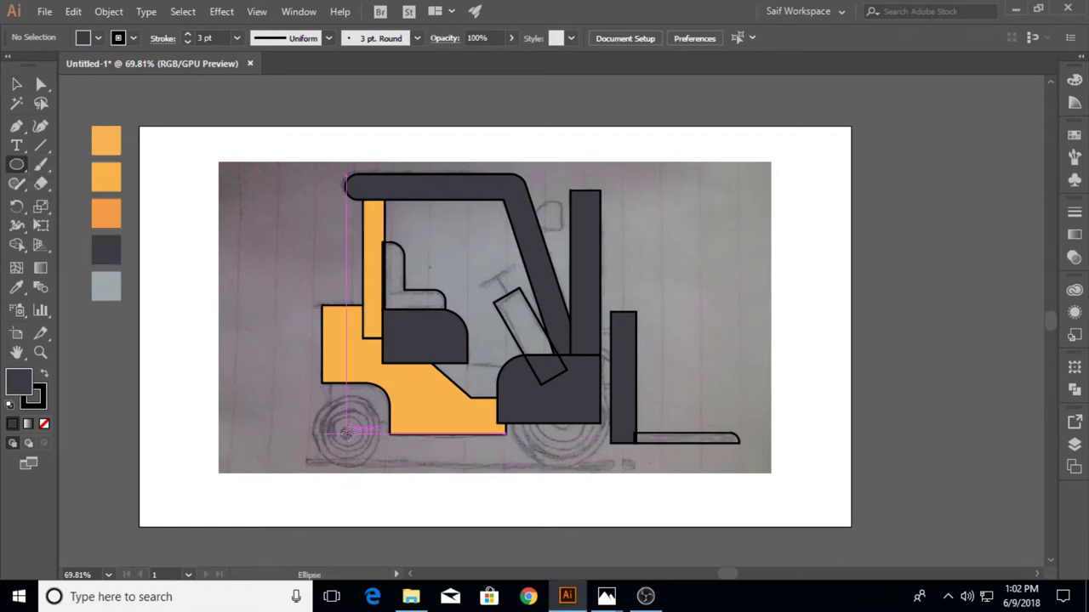
click(40, 352)
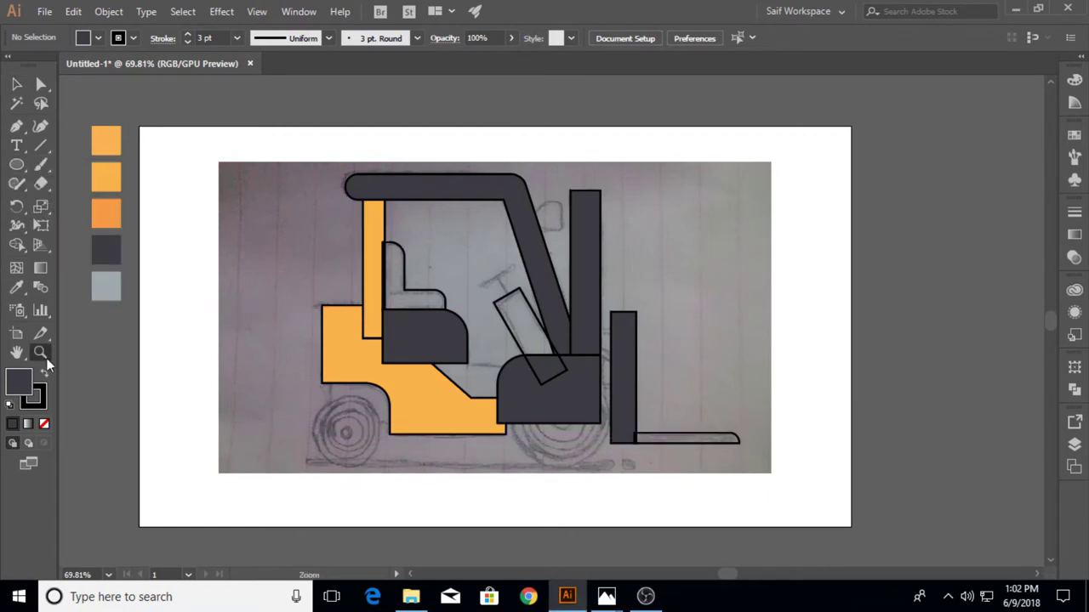
drag(336, 444, 438, 378)
click(17, 164)
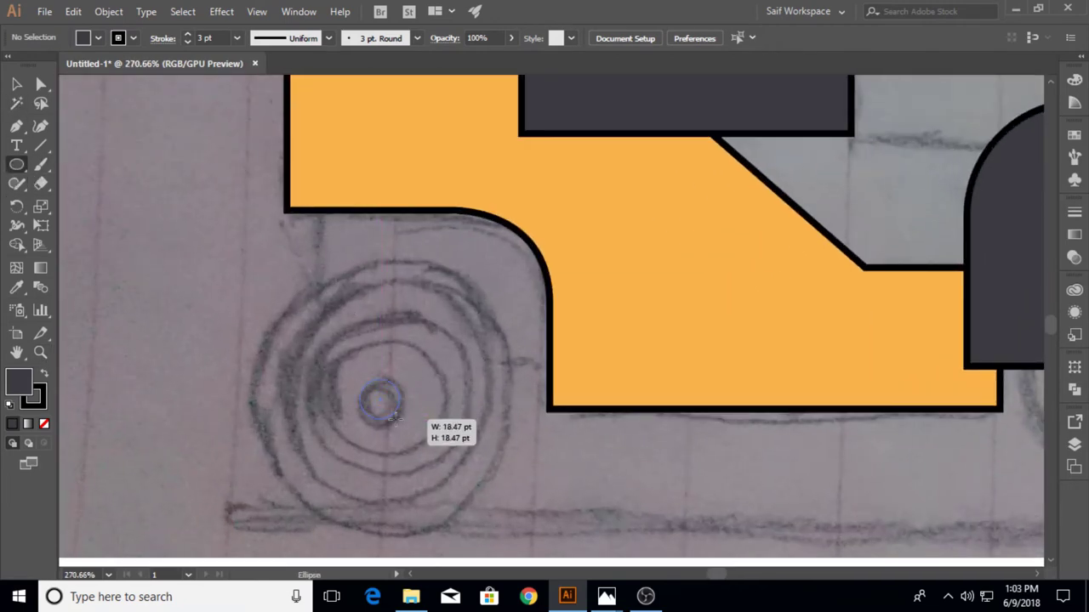
drag(379, 400, 401, 420)
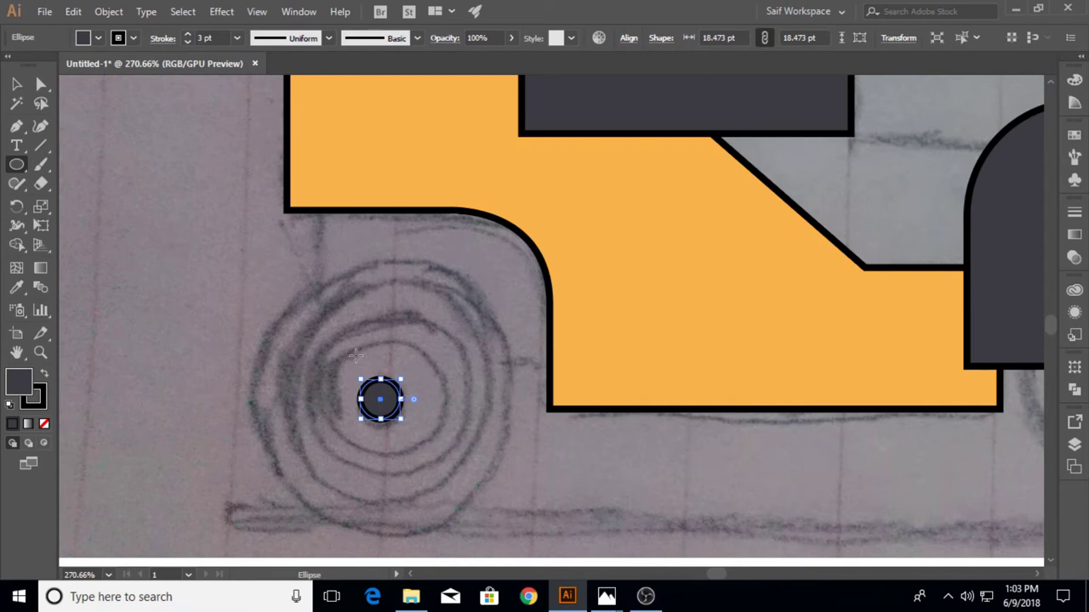
drag(353, 352, 433, 434)
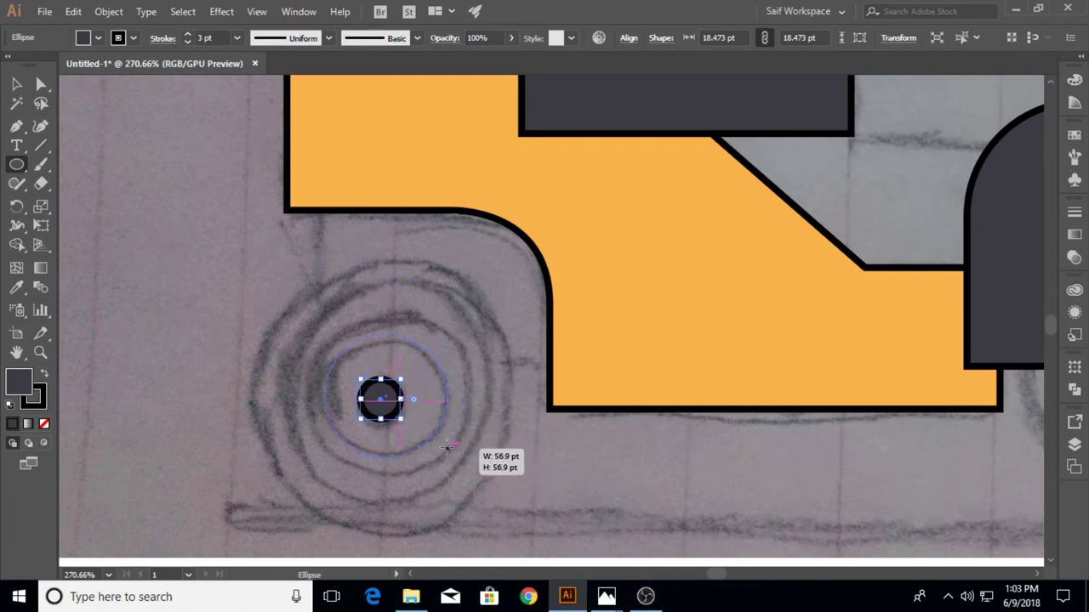
drag(433, 434, 444, 456)
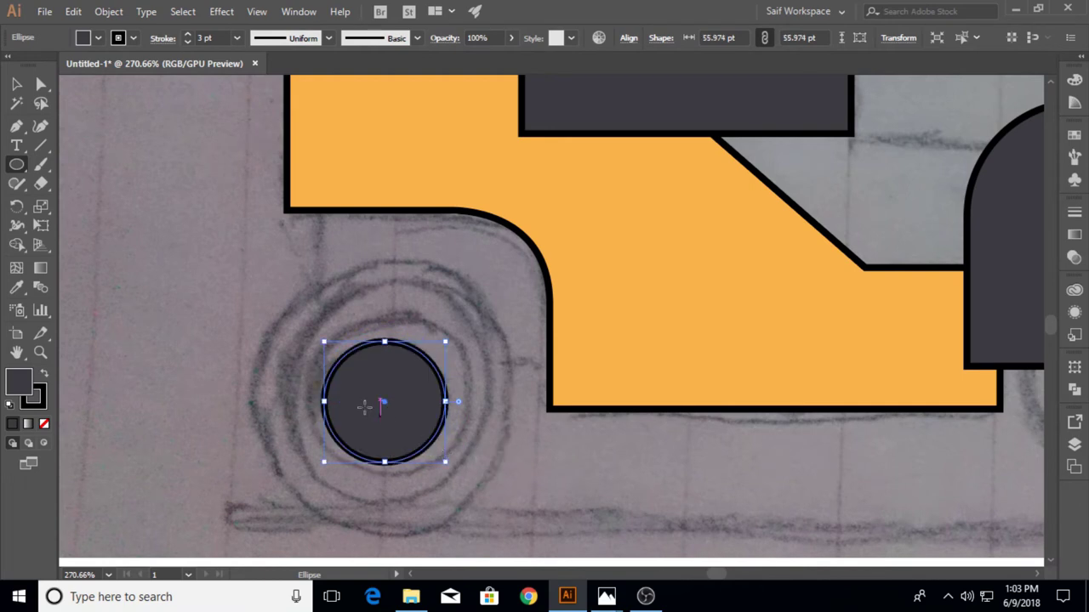
drag(385, 402, 487, 460)
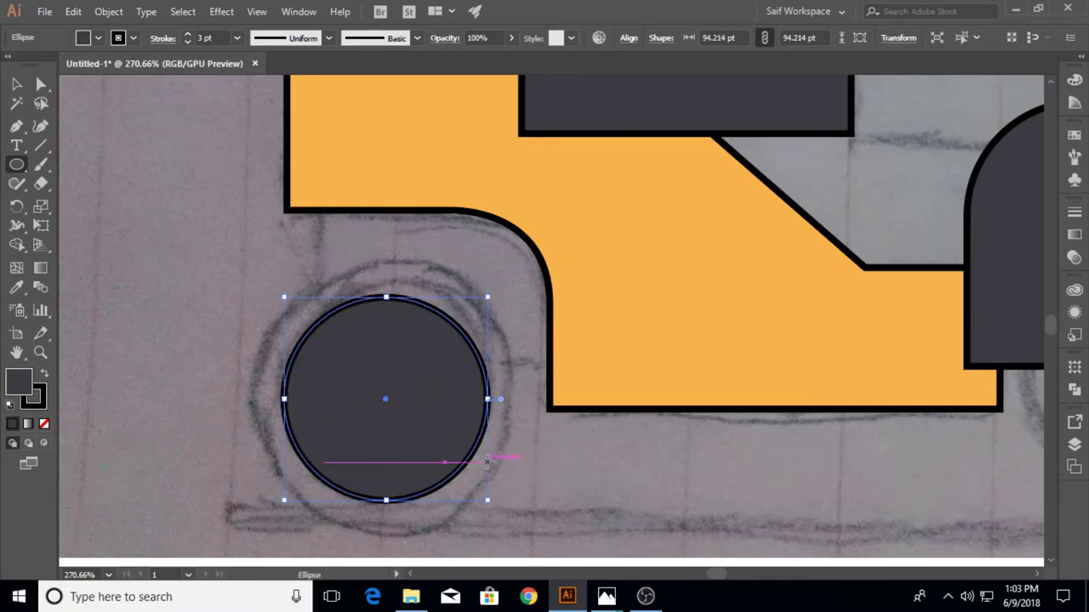
click(40, 352)
mouse_move(409, 271)
mouse_down()
mouse_move(301, 233)
mouse_move(303, 284)
mouse_move(275, 280)
mouse_move(236, 245)
mouse_up()
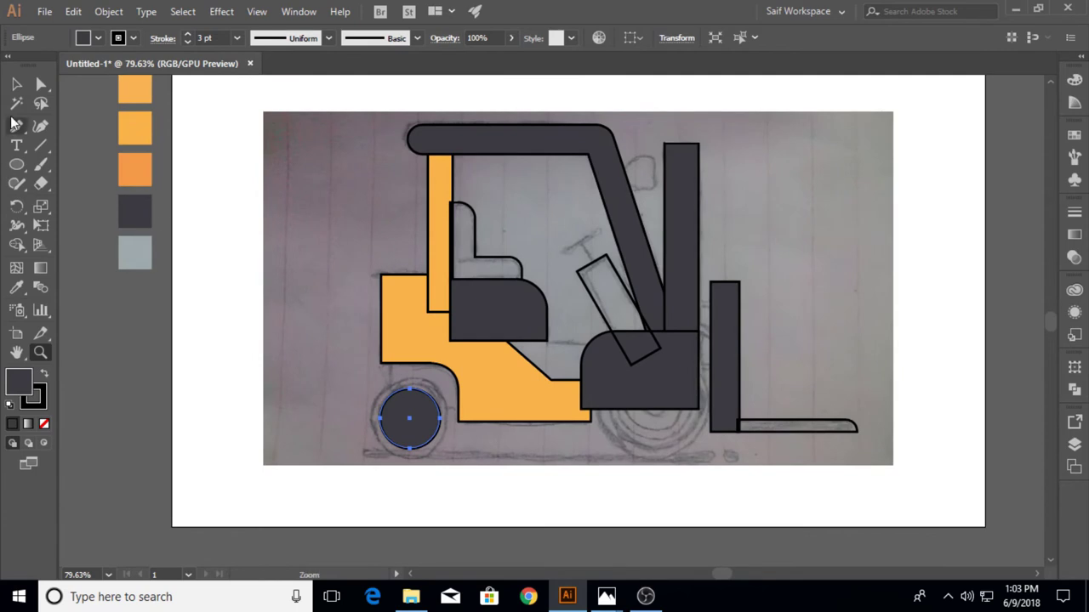
Fill the large wheel circle light grey and move it aside
click(17, 288)
click(124, 244)
click(16, 83)
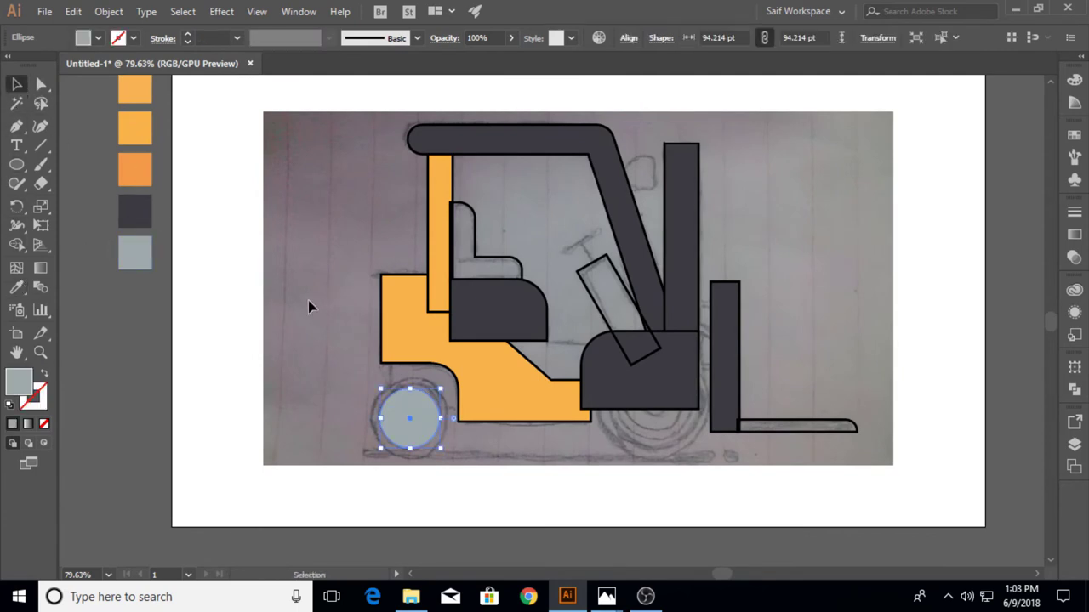
click(308, 301)
drag(417, 417, 317, 406)
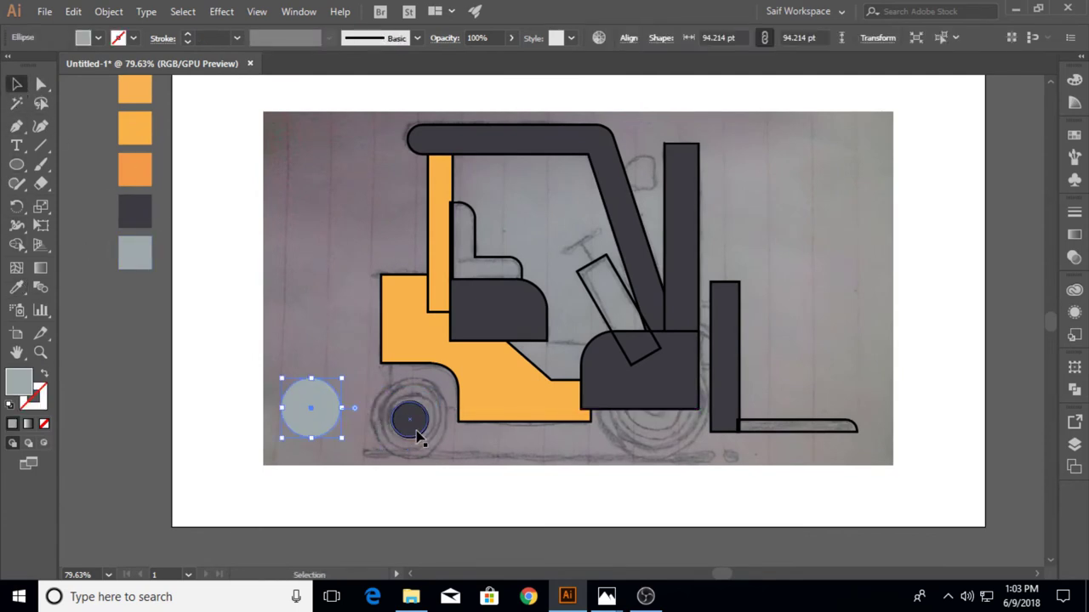
Fill the circle beneath orange and move it onto the grey circle
click(410, 420)
click(16, 288)
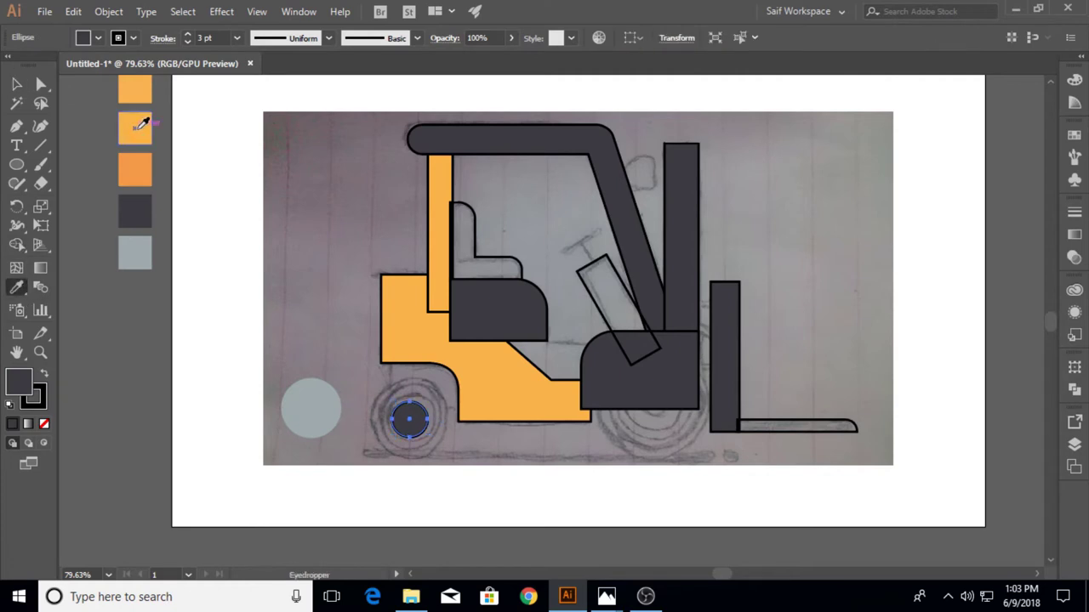
click(136, 129)
click(13, 85)
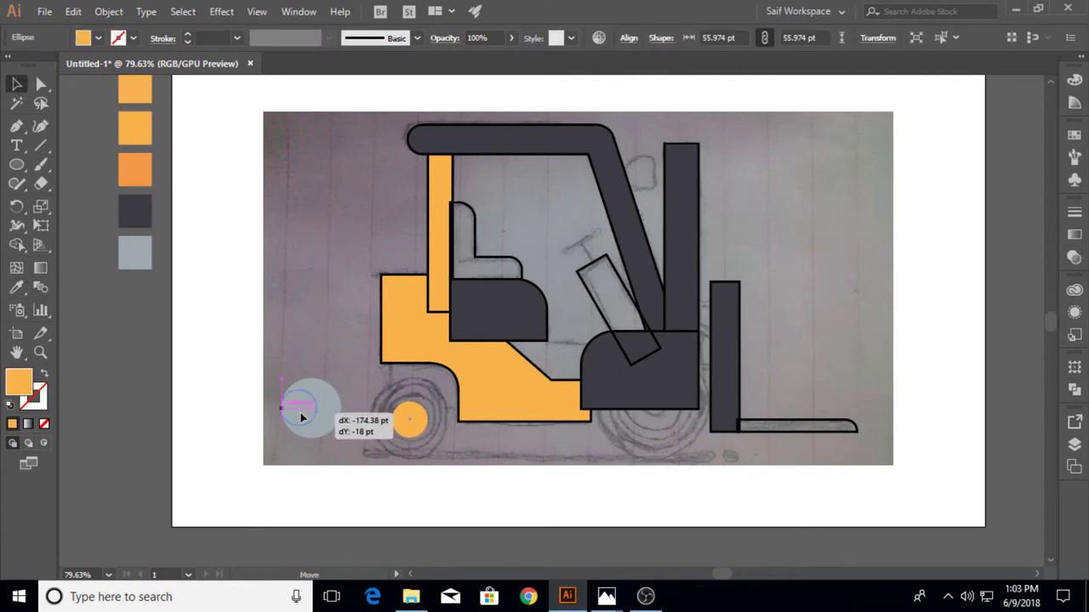
drag(415, 428, 346, 419)
Bring the orange circle and the hub circle to the front, stacking the hub on top
right_click(348, 421)
click(545, 343)
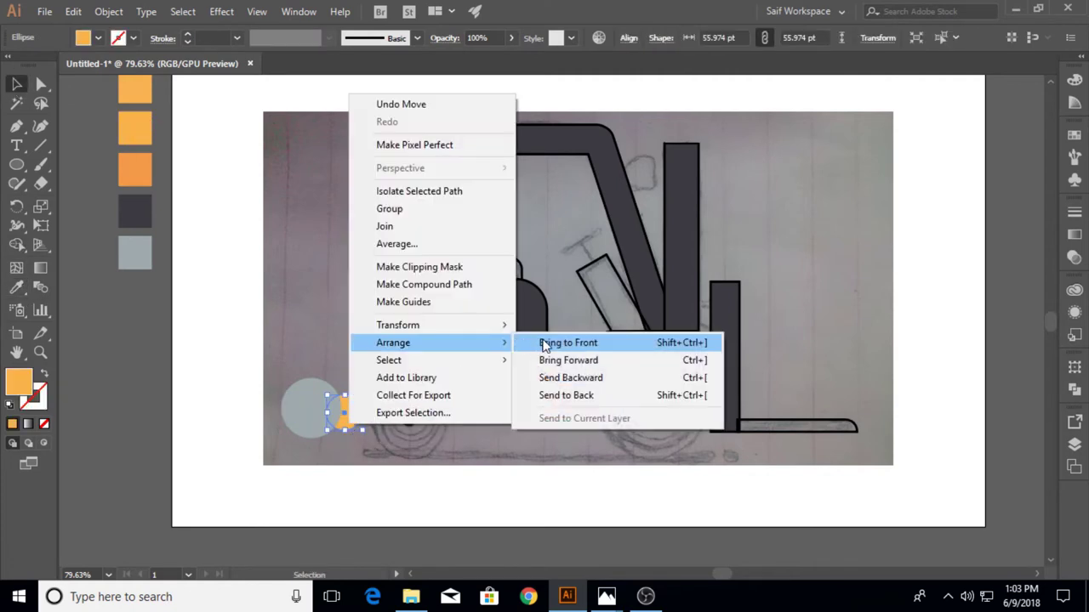
click(409, 418)
right_click(414, 423)
mouse_move(456, 340)
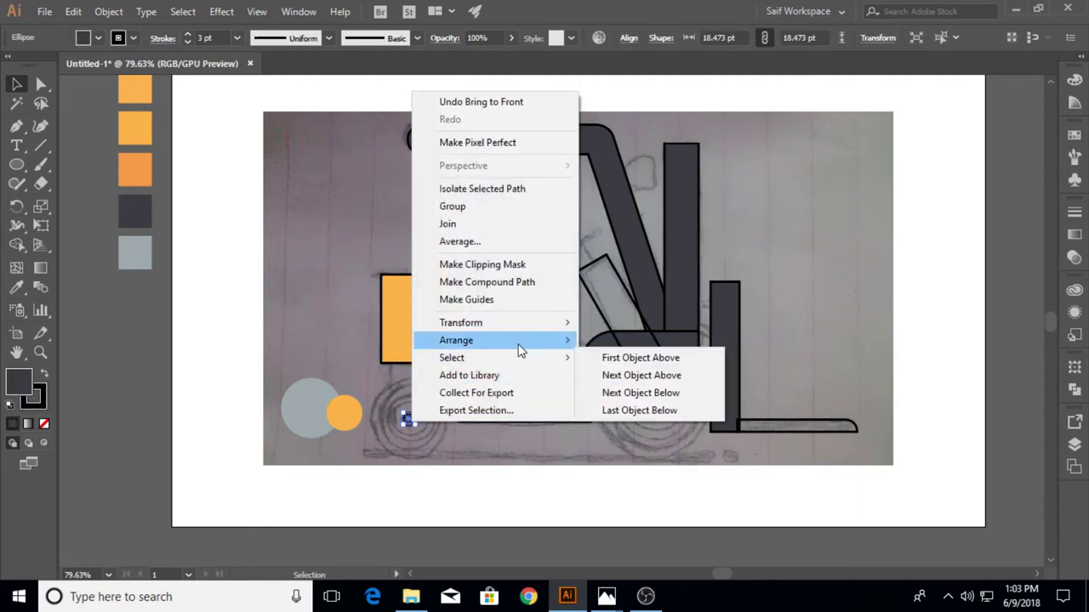
click(638, 340)
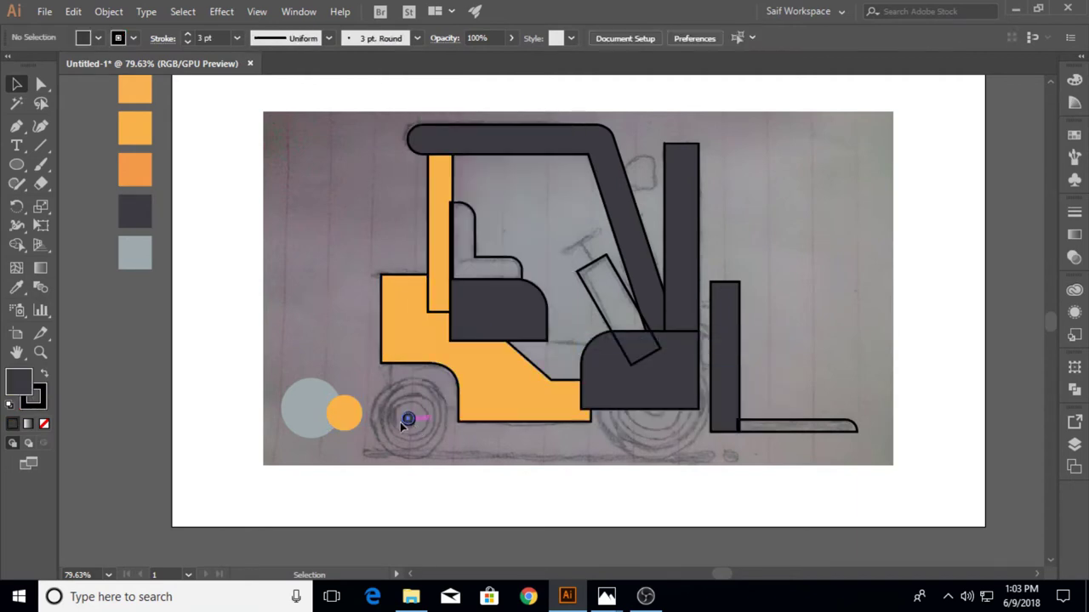
drag(409, 418, 351, 414)
Align the three circles' centres horizontally and vertically, then move them onto the rear wheel
drag(275, 377, 368, 442)
click(629, 37)
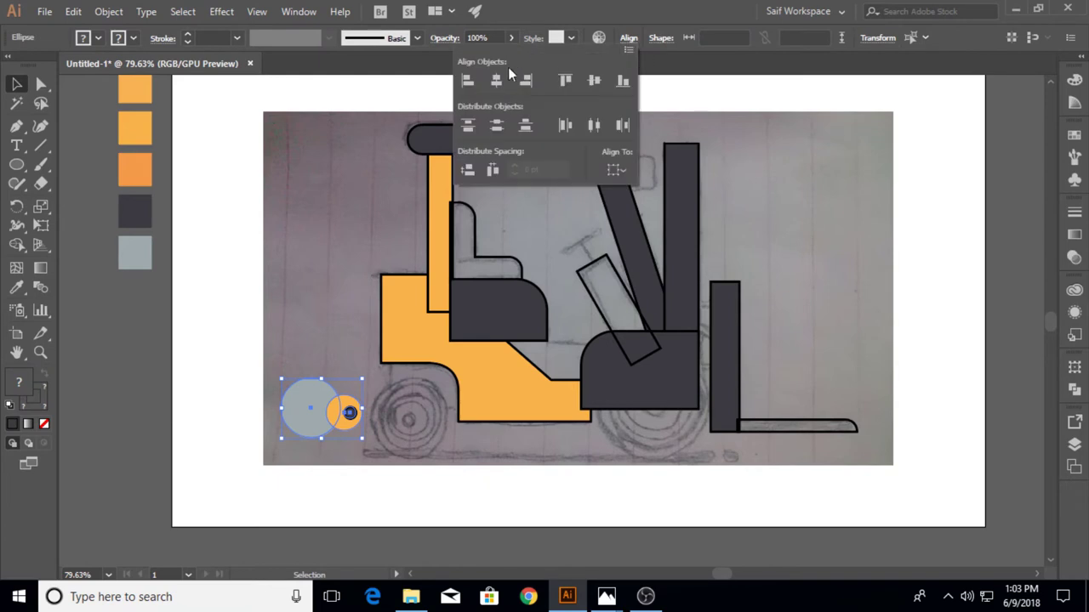
click(498, 80)
click(593, 79)
click(306, 234)
click(288, 409)
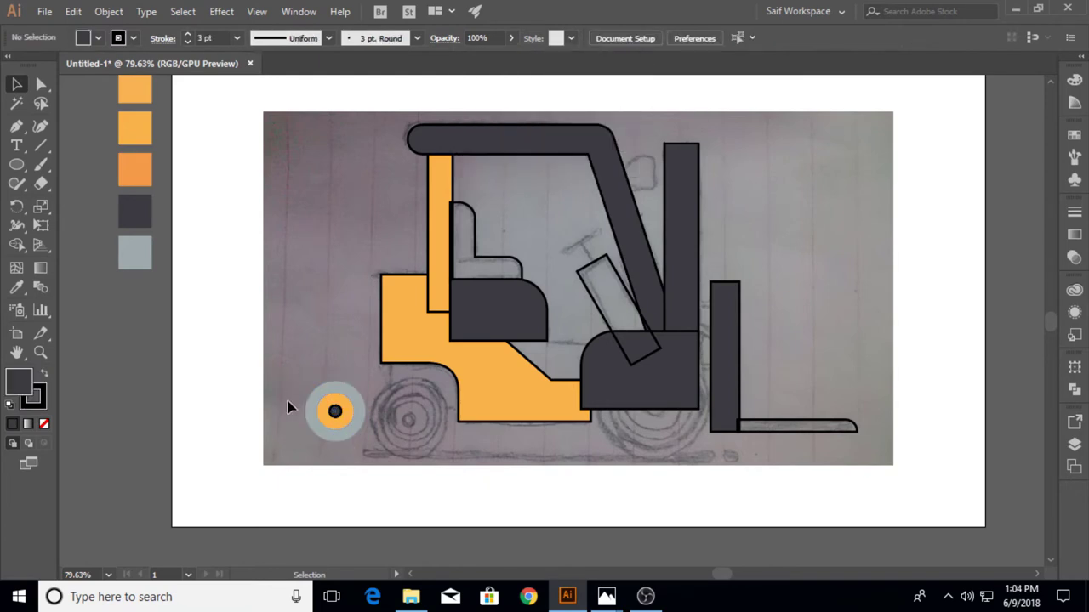
drag(343, 416, 417, 425)
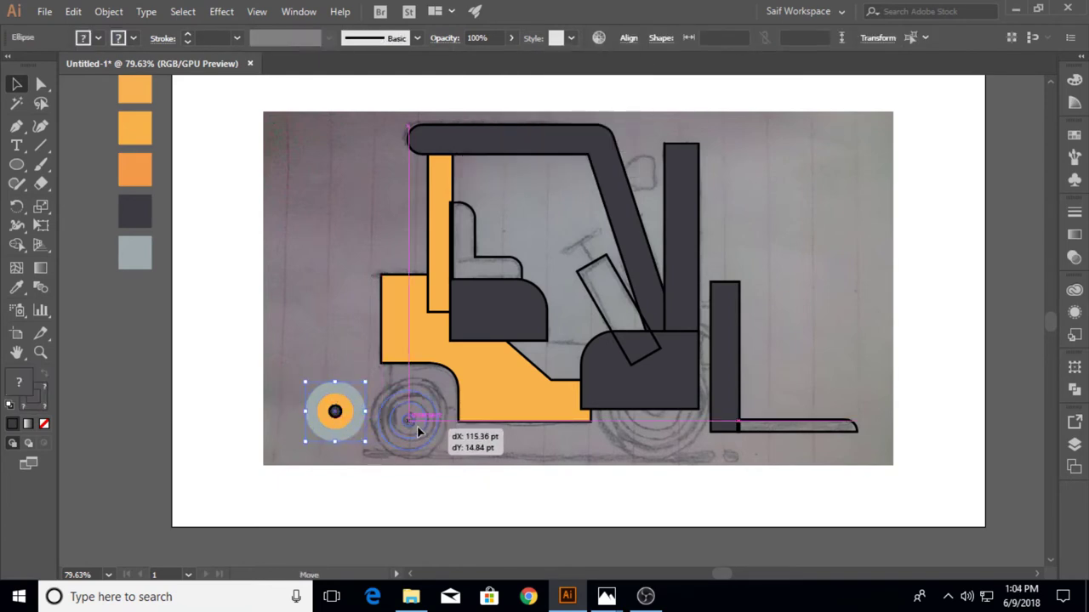
Give the outer wheel circle a black outline, settling on a 16 pt thickness
click(133, 38)
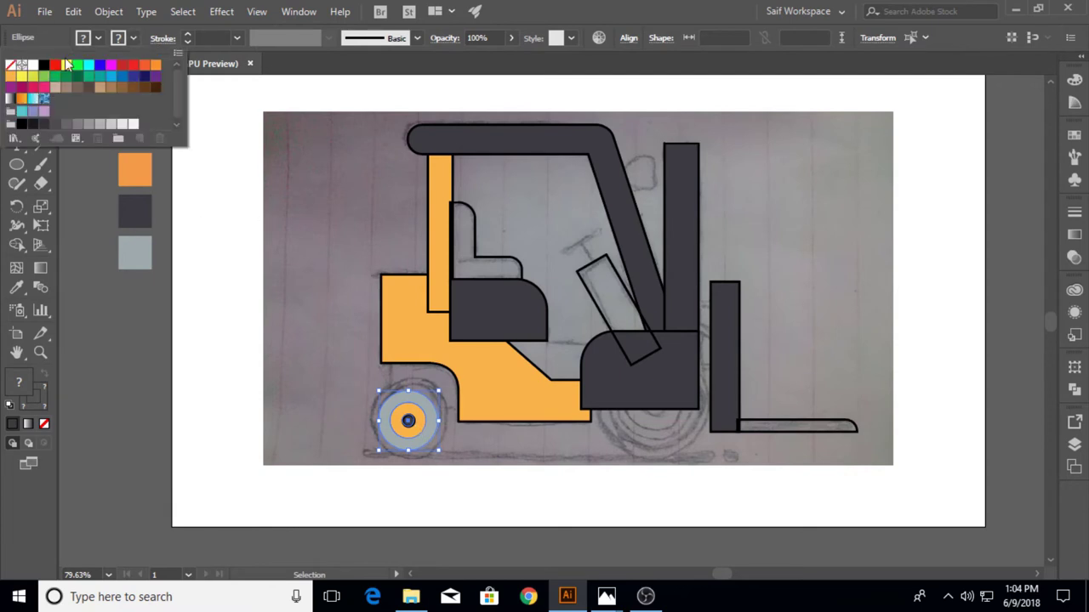
click(40, 65)
click(239, 38)
click(234, 158)
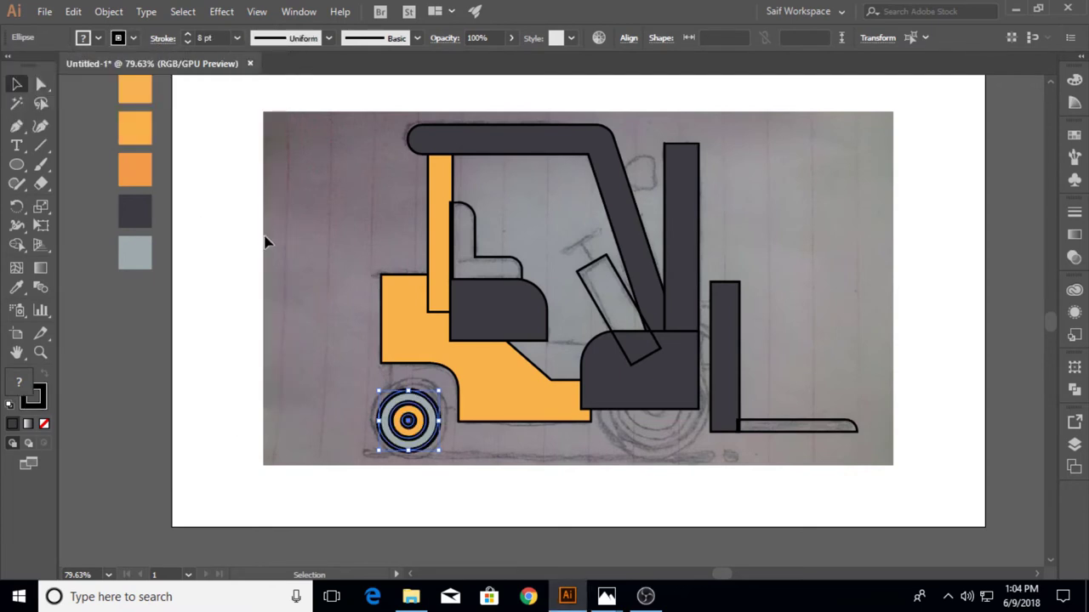
click(239, 38)
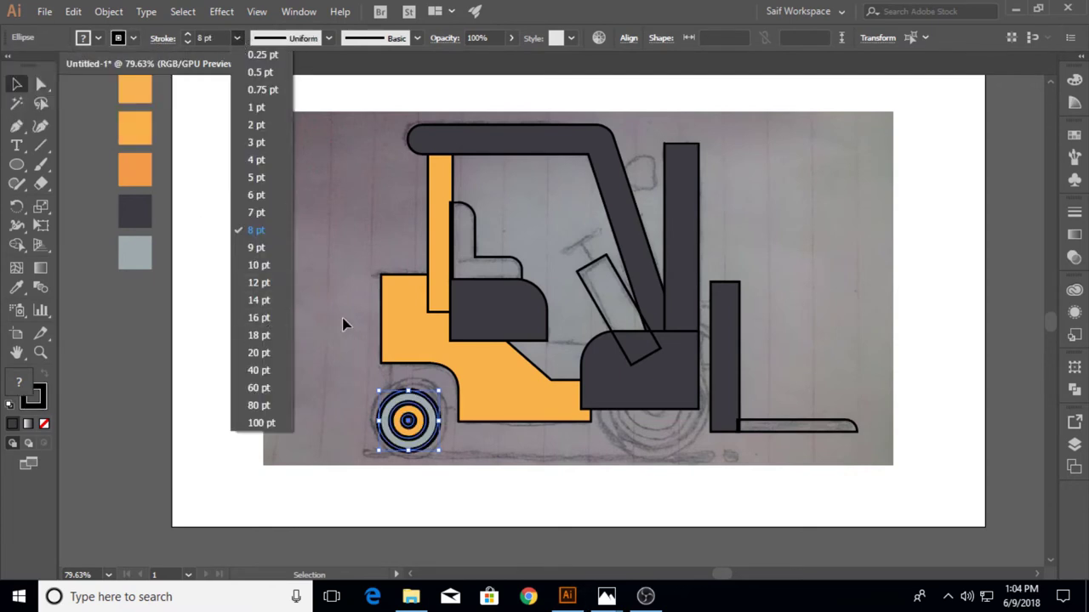
click(258, 265)
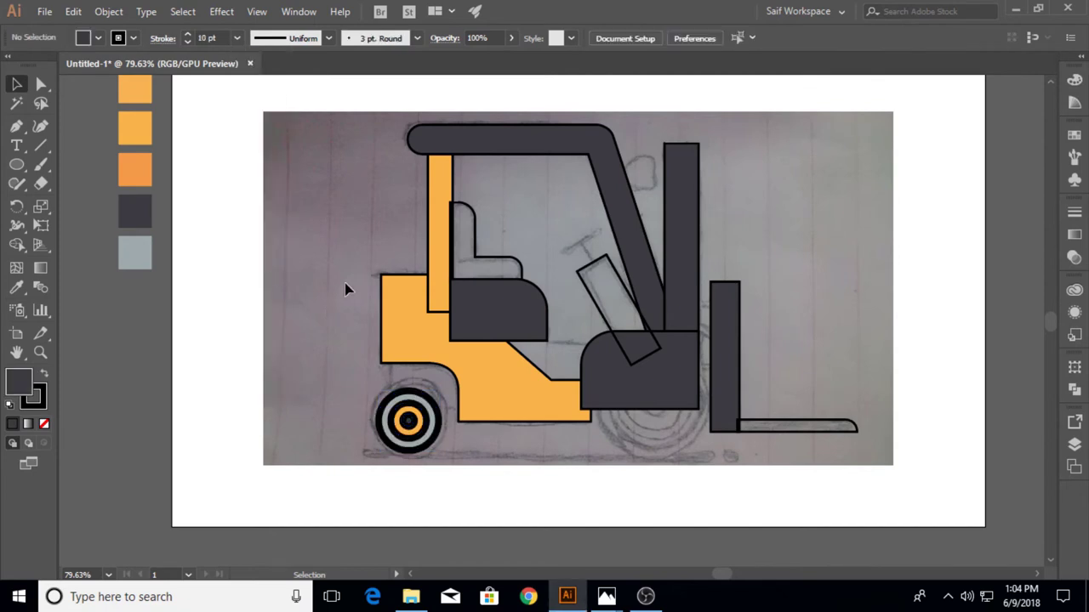
click(434, 404)
click(237, 37)
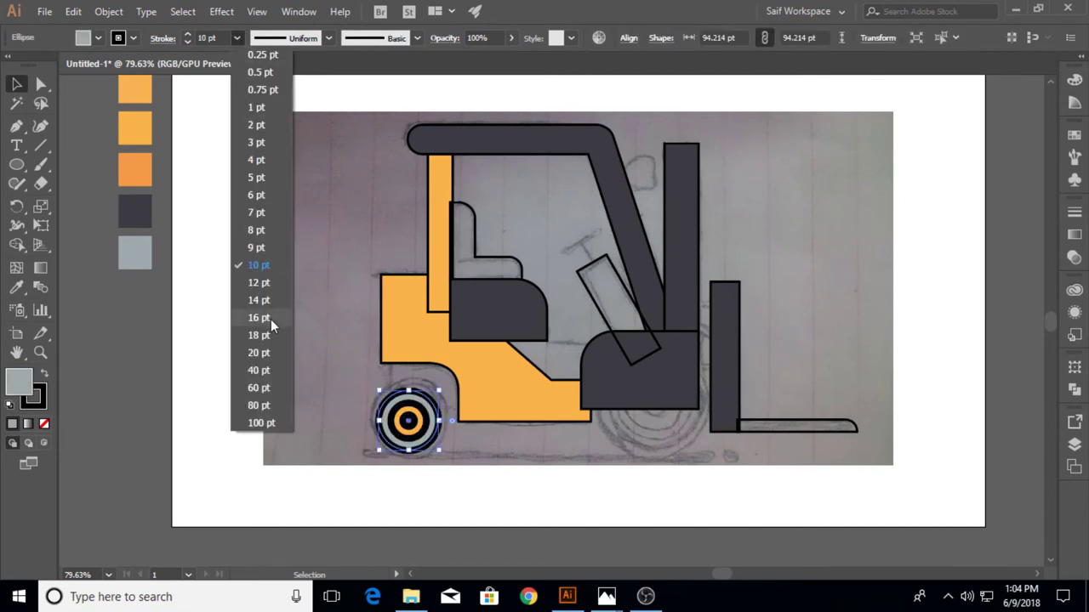
click(266, 352)
click(239, 40)
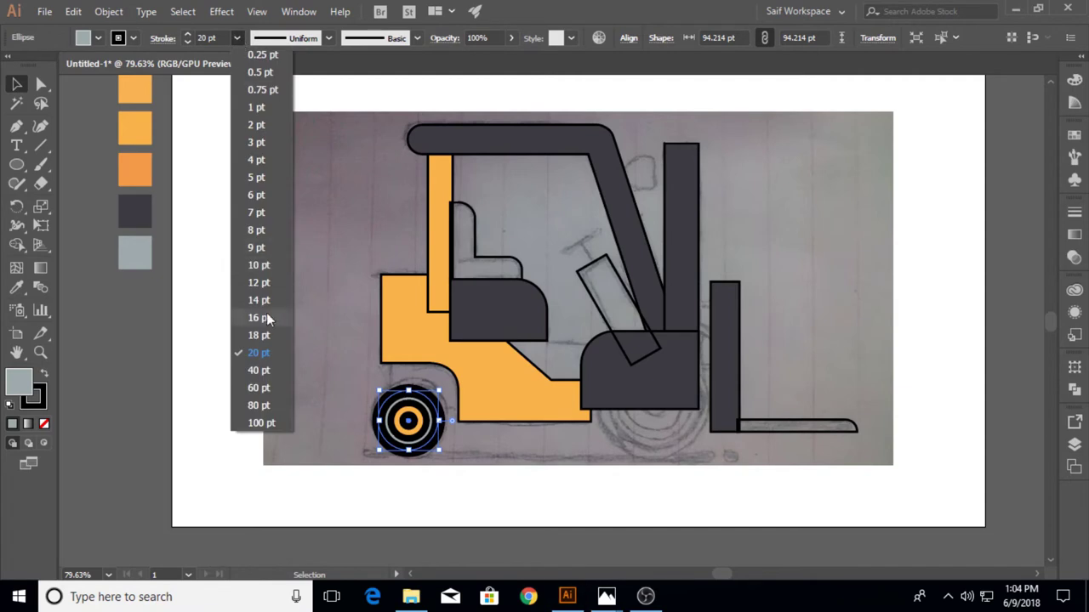
click(260, 325)
click(324, 297)
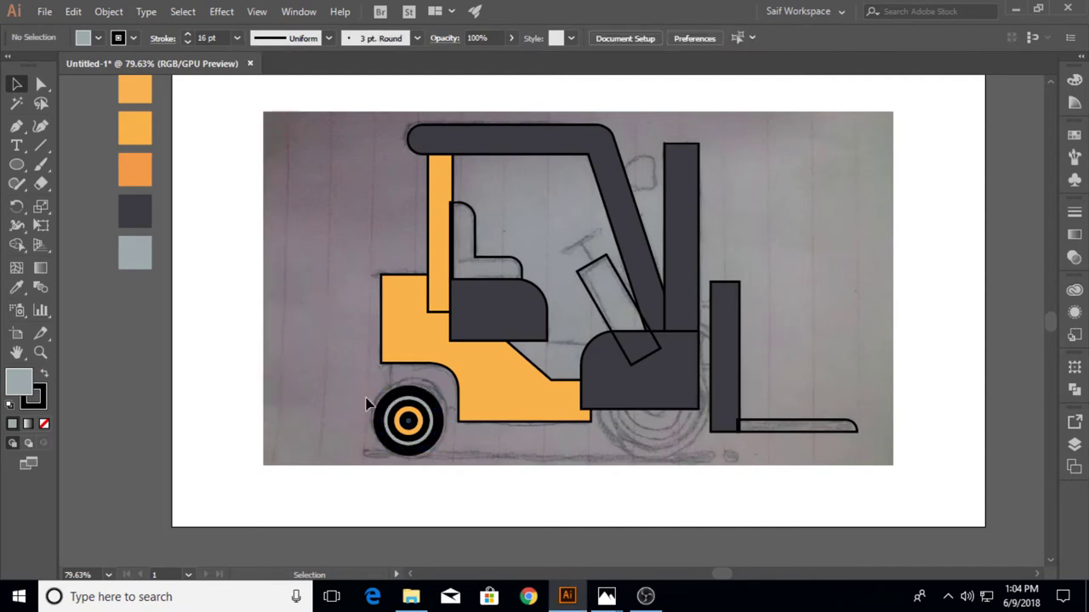
Resize the wheel to about 109 pt, nudge it up, and copy it under the front chassis
key(ctrl+z)
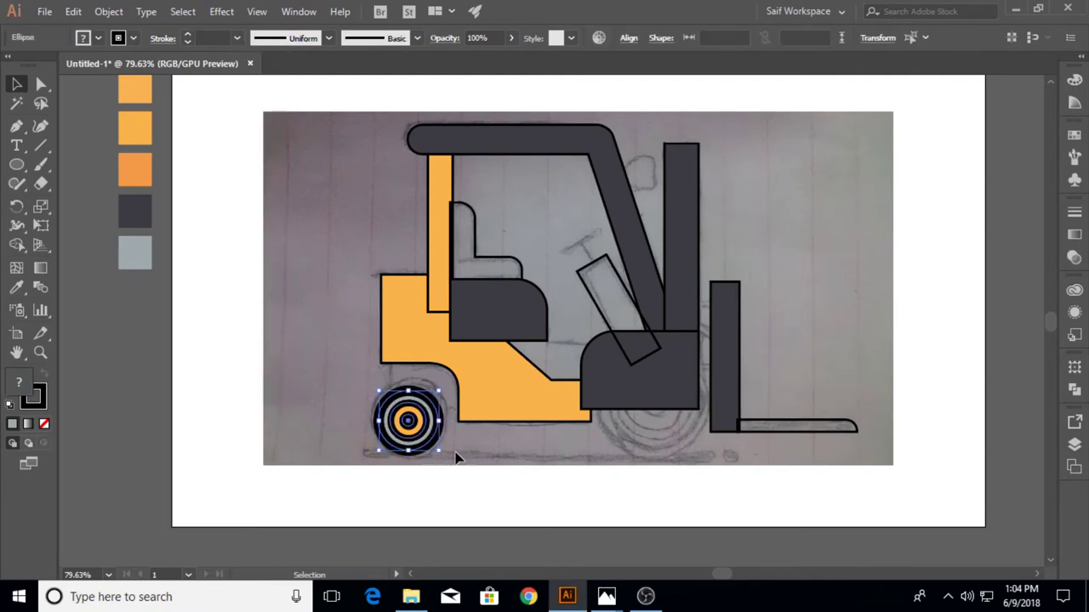
drag(440, 393, 447, 383)
shift+click(445, 386)
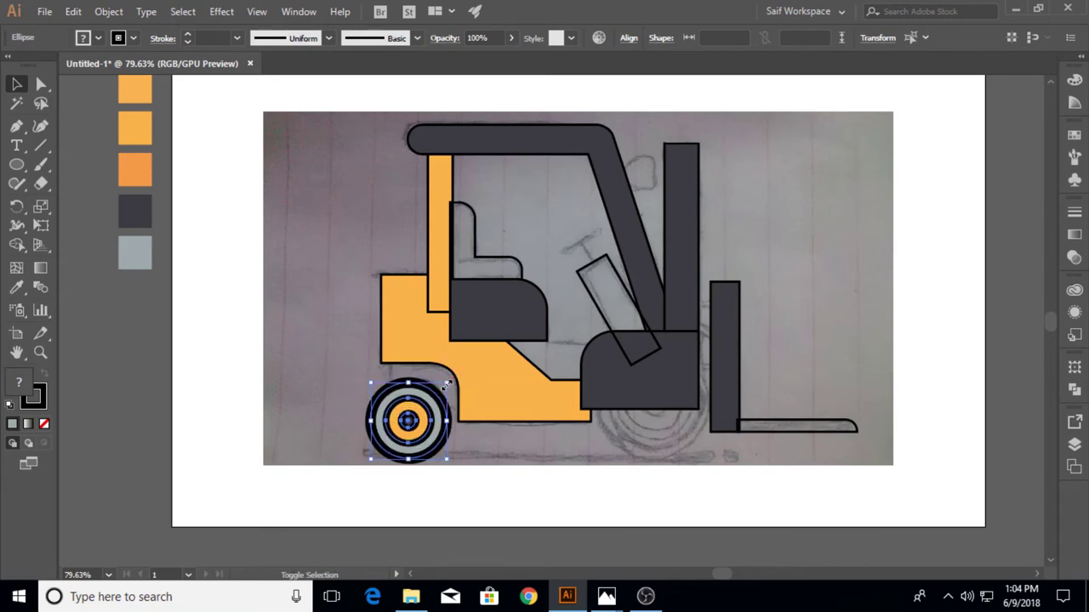
key(Up)
key(Up)
key(Up)
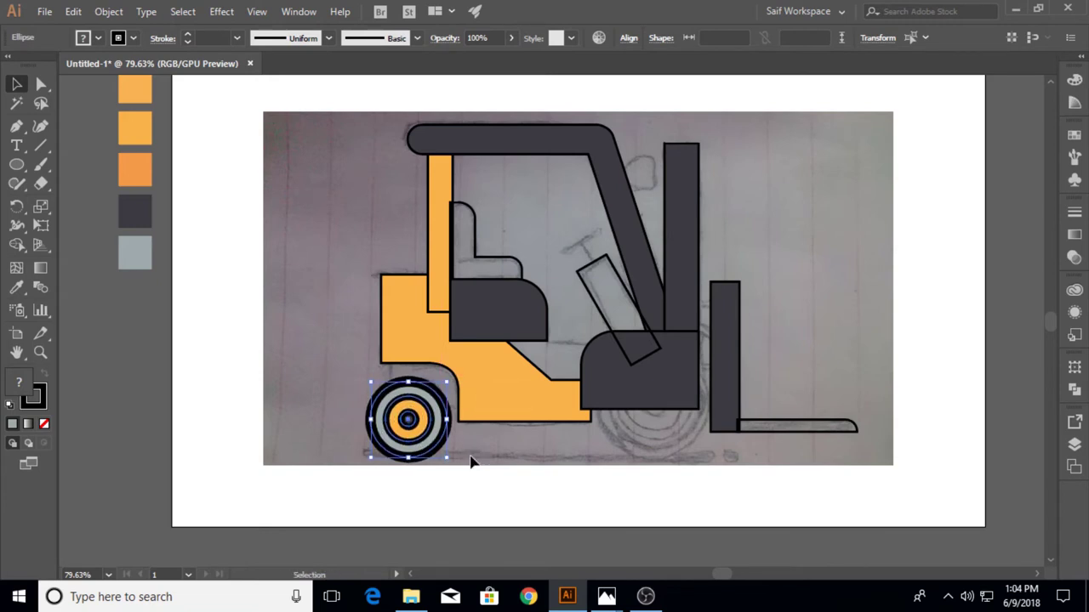
key(Up)
key(Up)
key(Up)
drag(447, 383, 444, 384)
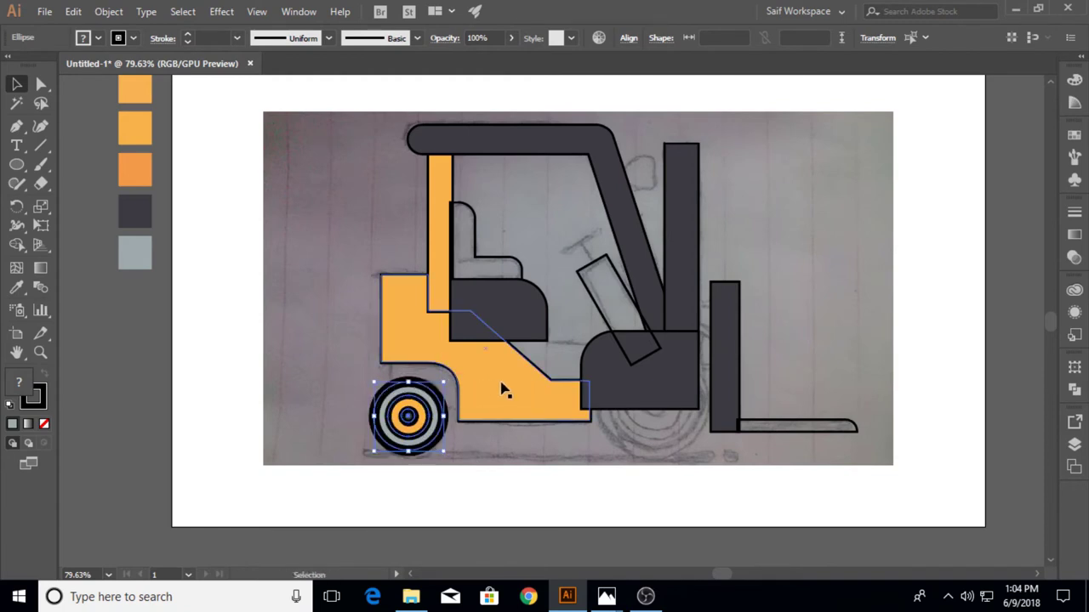
key(Up)
key(Up)
key(Up)
key(Up)
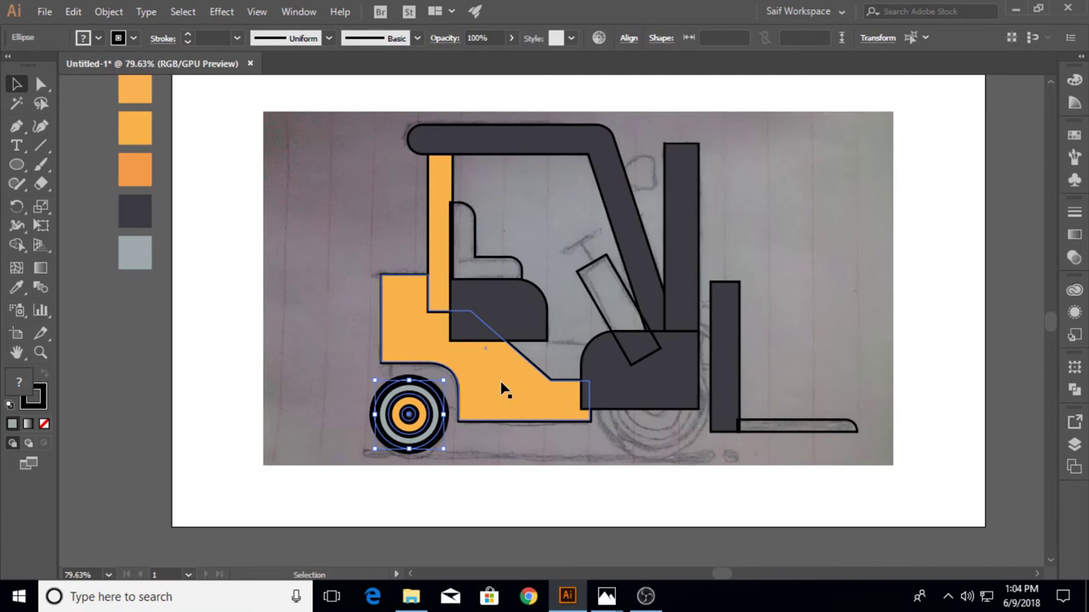
click(296, 320)
click(430, 440)
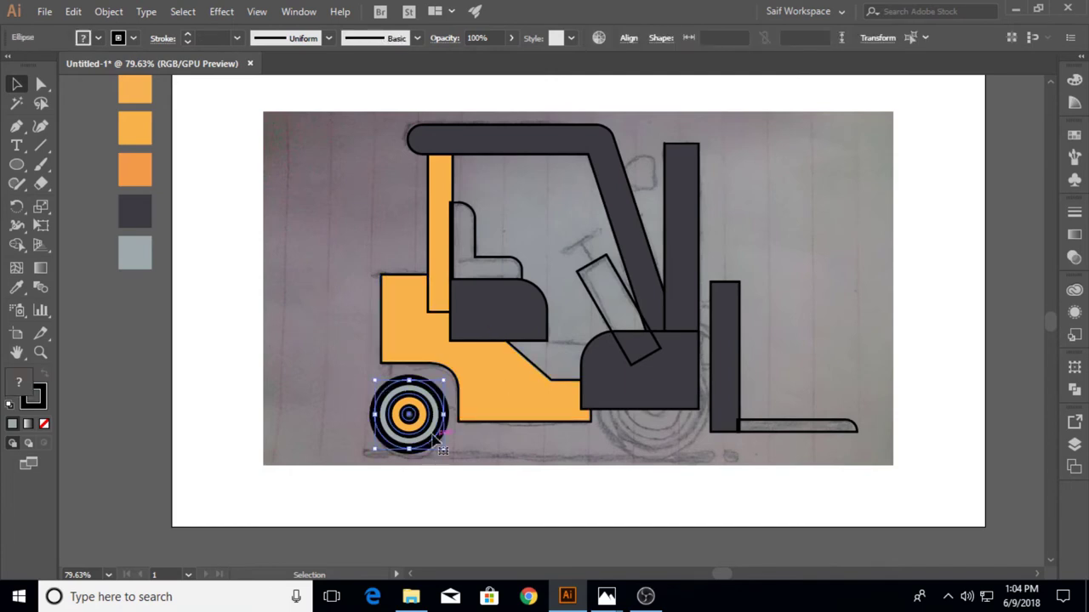
mouse_move(428, 431)
mouse_down()
mouse_move(696, 393)
mouse_move(409, 413)
mouse_move(669, 406)
mouse_up()
Enlarge the copied front wheel to fit its sketch and nudge it up and left
drag(705, 451, 712, 461)
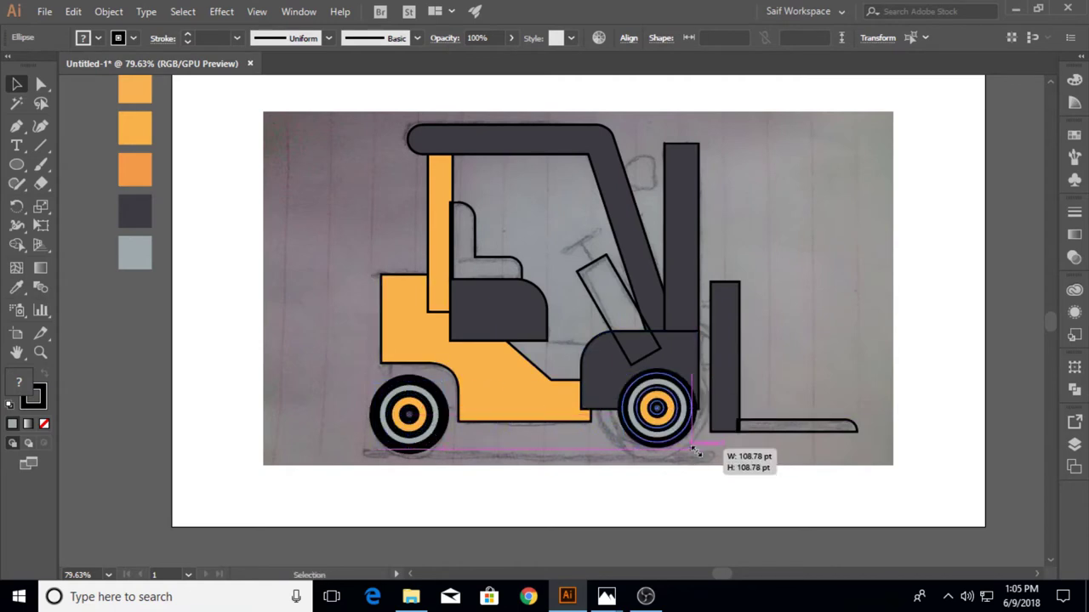
key(Up)
key(Up)
key(Up)
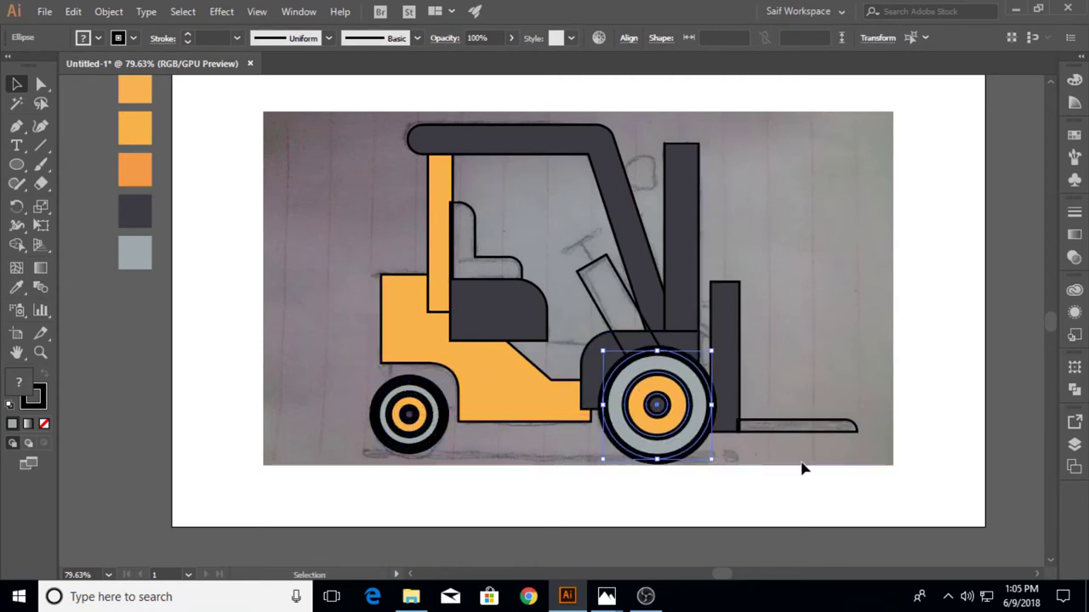
key(Up)
key(Up)
key(Up)
key(Left)
key(Left)
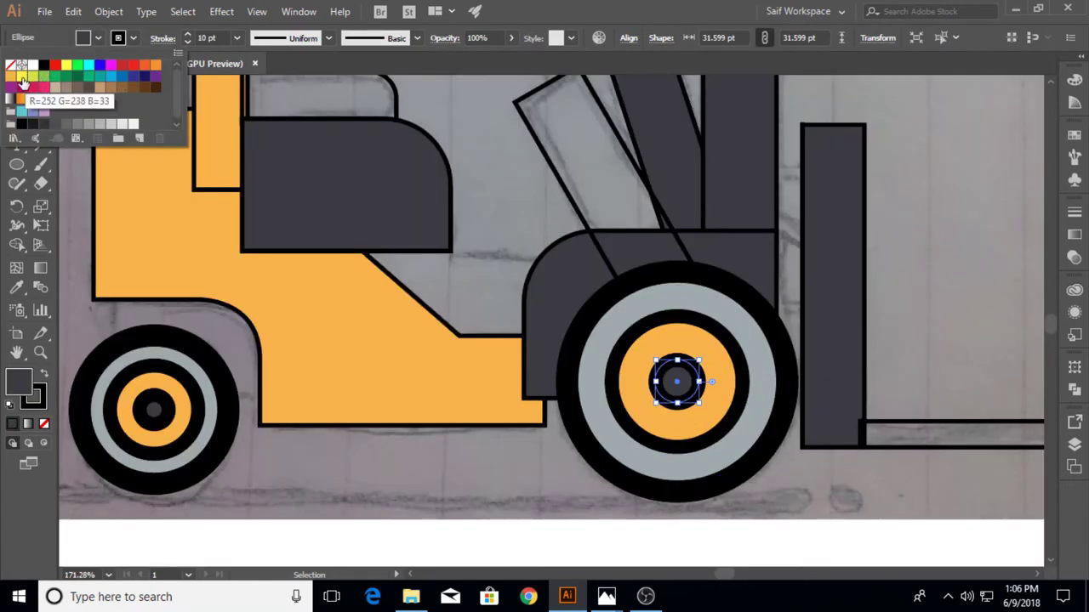
Fill the front wheel's centre hub with a light peach from the Color Picker
click(22, 76)
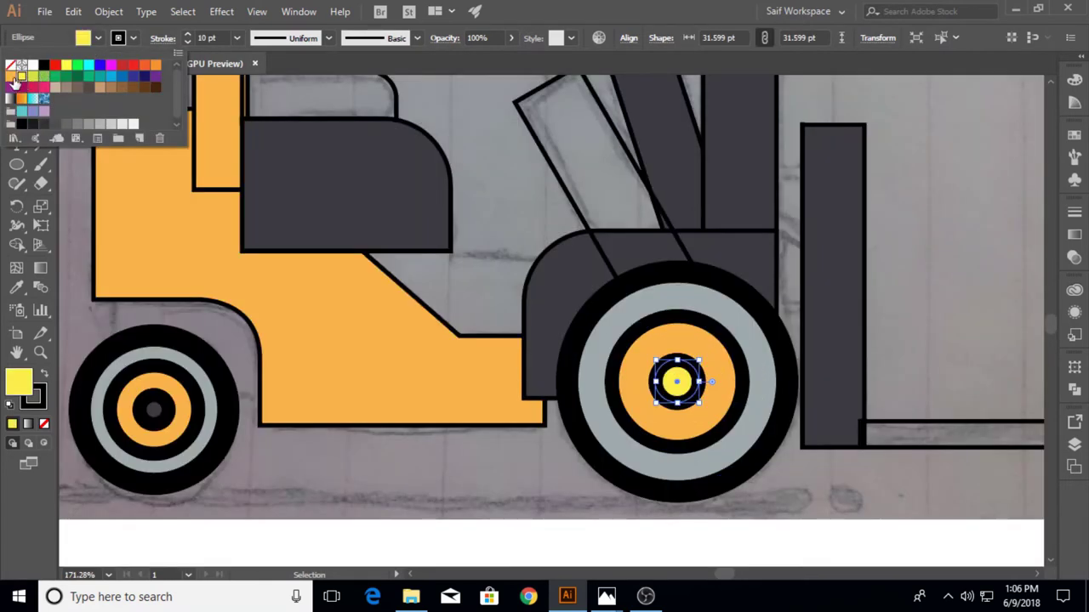
click(14, 82)
double_click(19, 382)
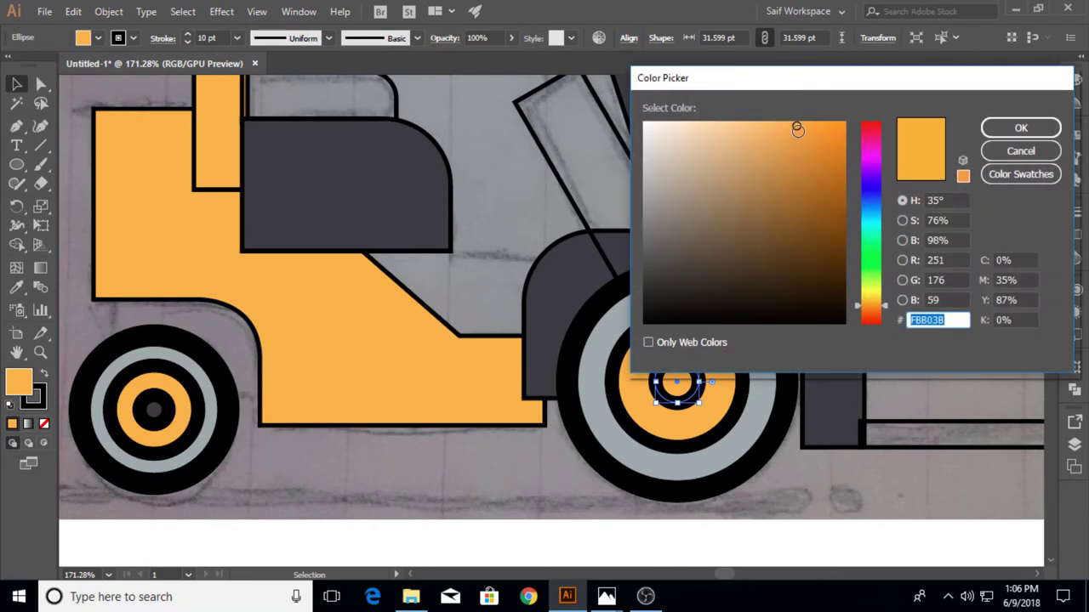
drag(797, 127, 733, 124)
click(1021, 127)
Give the hub a 5 pt outline and fit the whole artboard in view
click(463, 474)
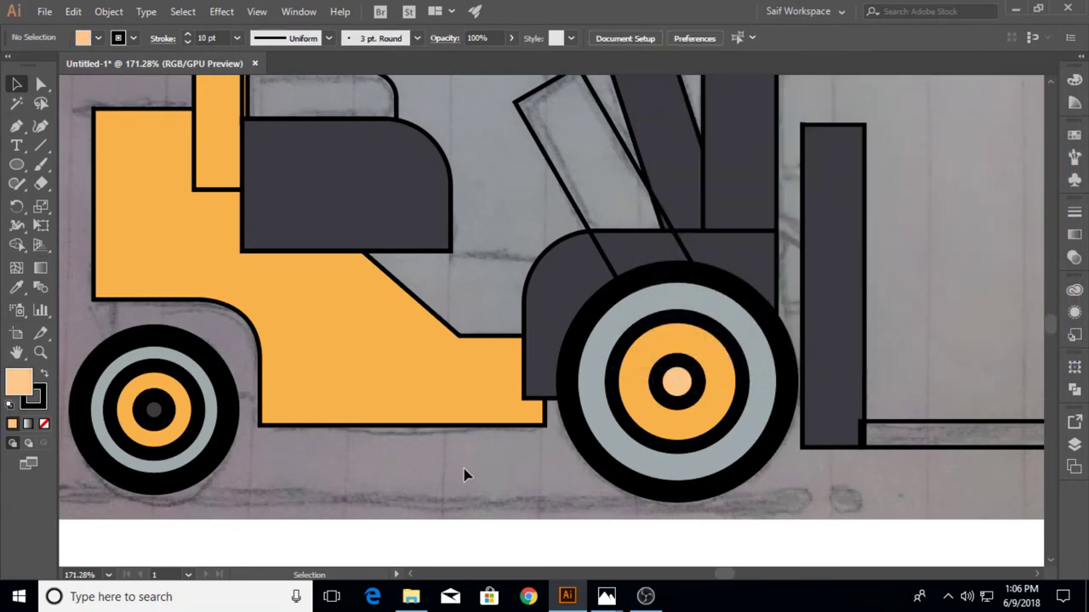
click(676, 378)
click(238, 39)
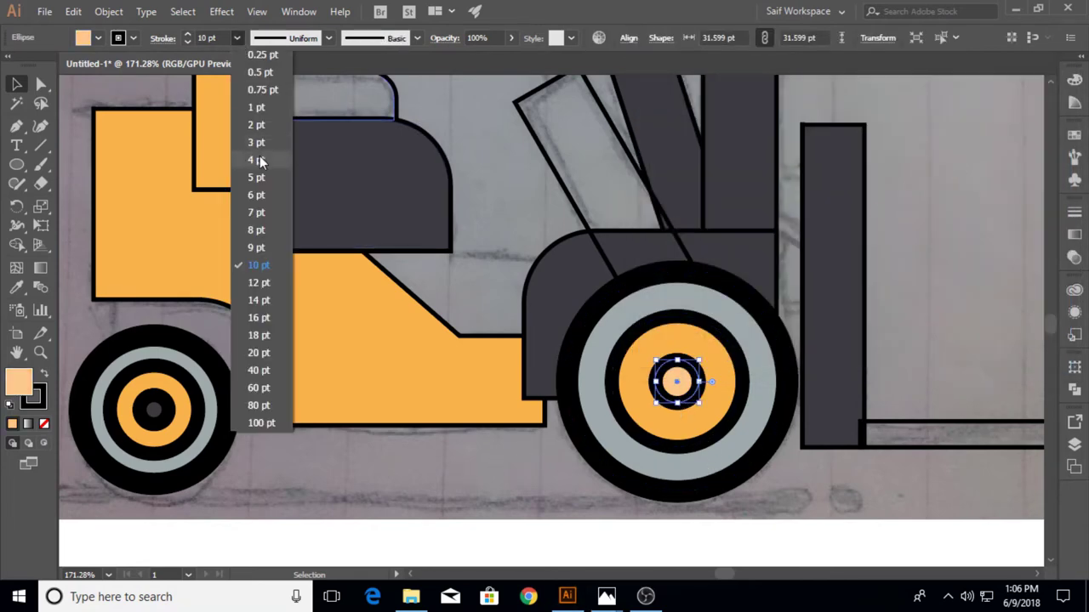
click(255, 177)
key(z)
key(ctrl+0)
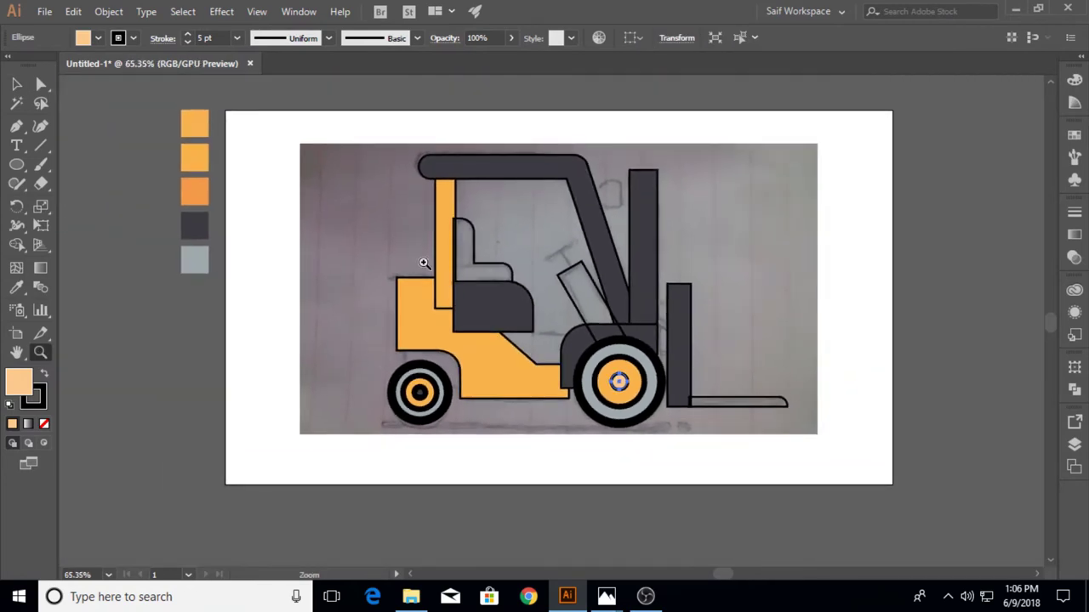
Eyedrop the light grey swatch onto the tilted mast bar and the seat back
click(16, 84)
click(445, 140)
click(566, 270)
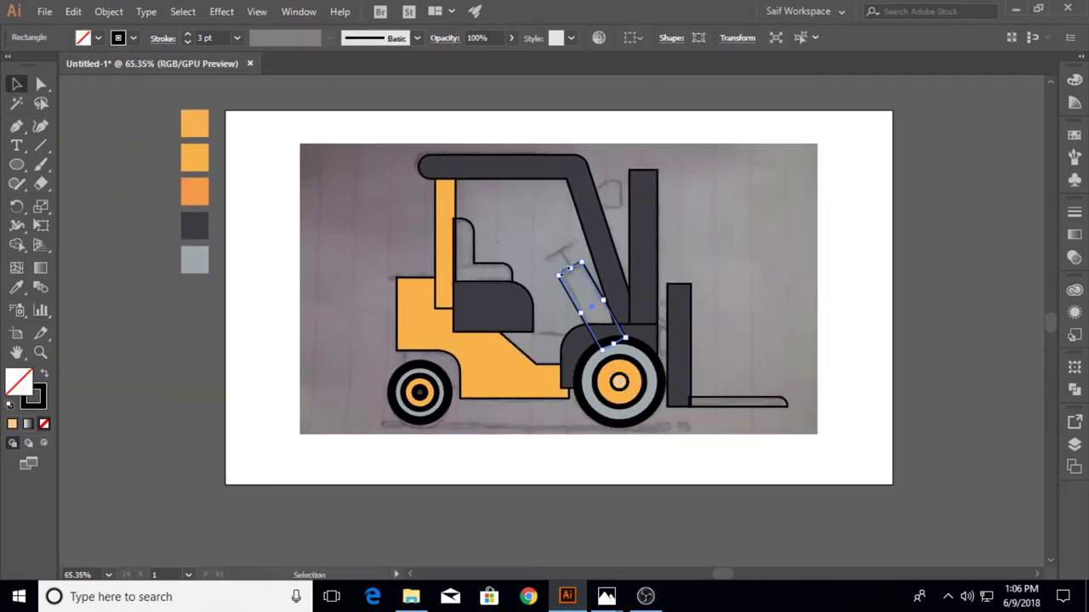
click(15, 286)
click(194, 260)
click(15, 84)
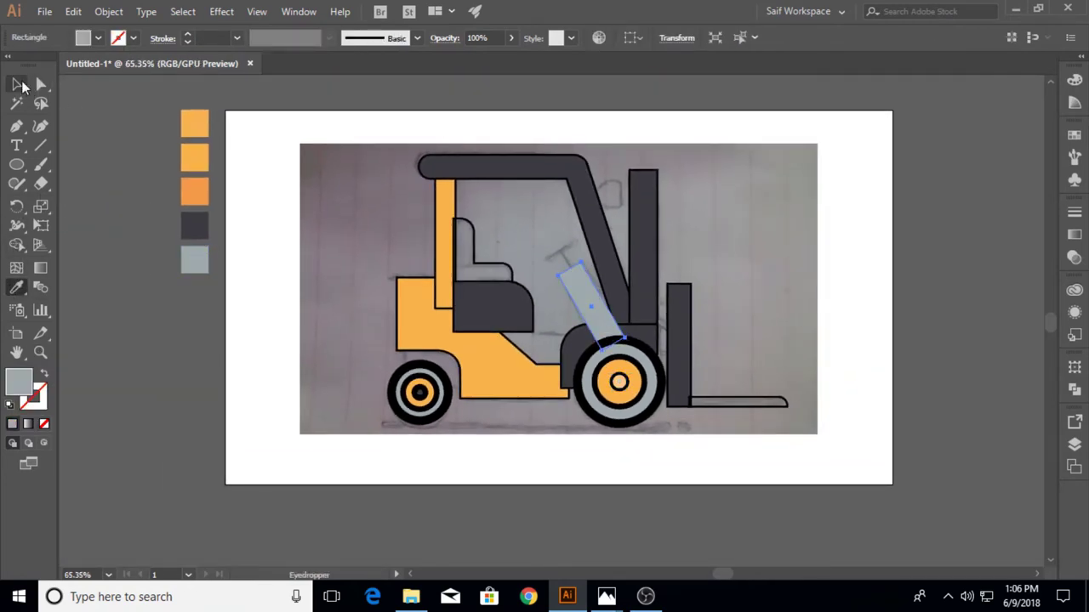
click(466, 238)
click(16, 287)
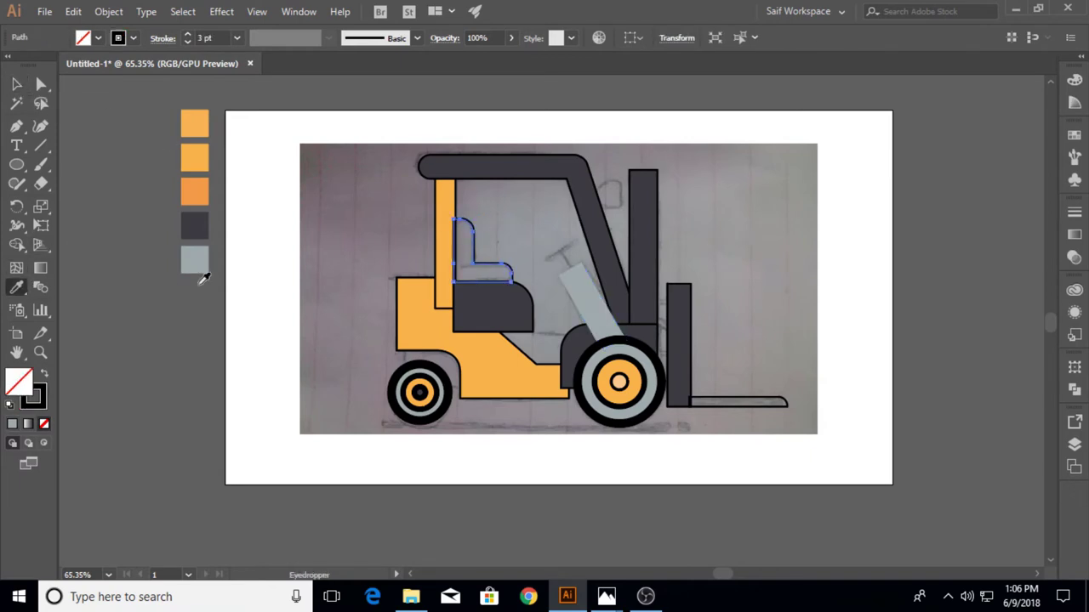
click(196, 258)
Give the seat back and tilted bar black 3 pt outlines
click(15, 84)
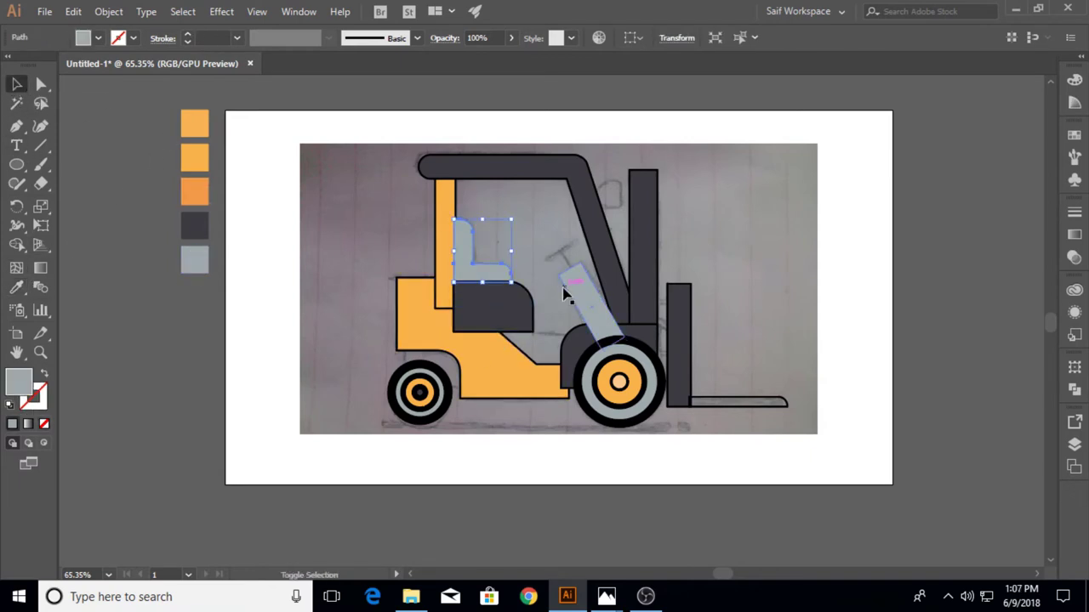
shift+click(572, 280)
click(132, 37)
click(38, 54)
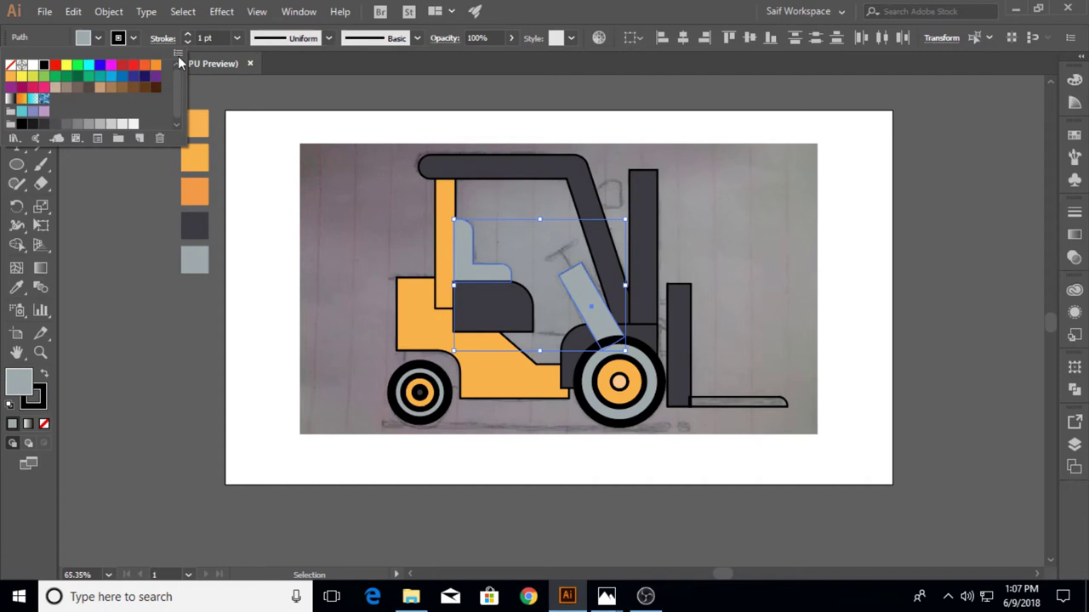
click(236, 38)
click(261, 139)
Nudge the seat back slightly down and bring the orange body in front of it
click(181, 301)
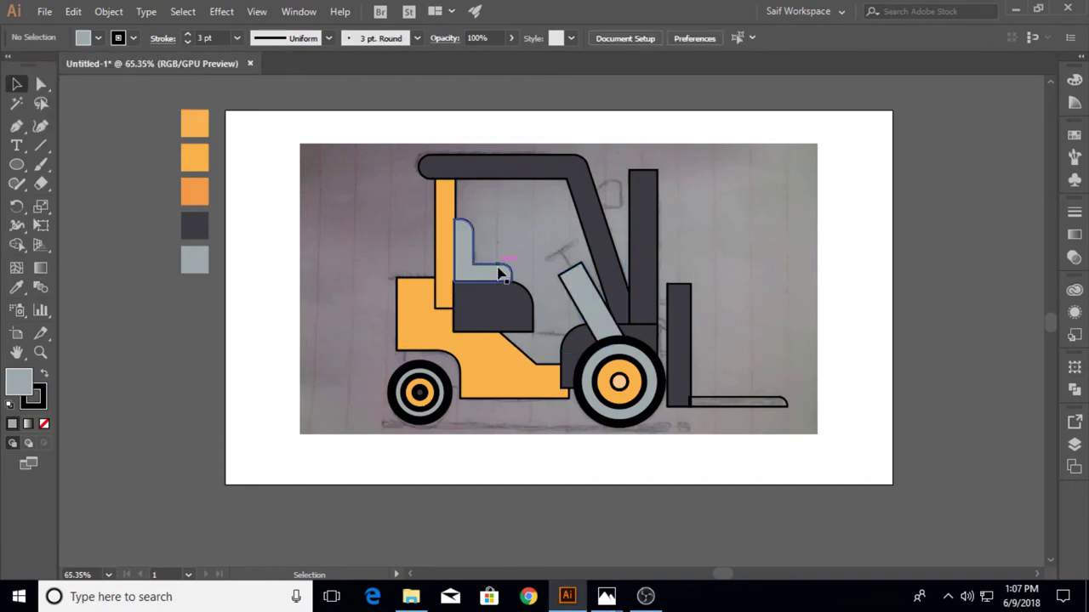
drag(499, 268, 500, 270)
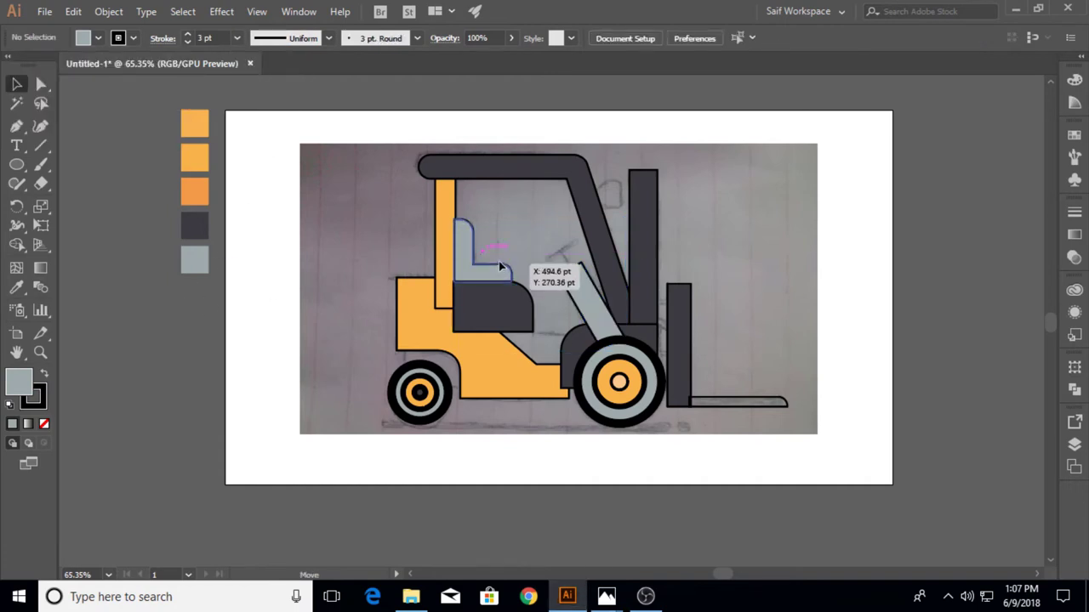
drag(500, 270, 502, 266)
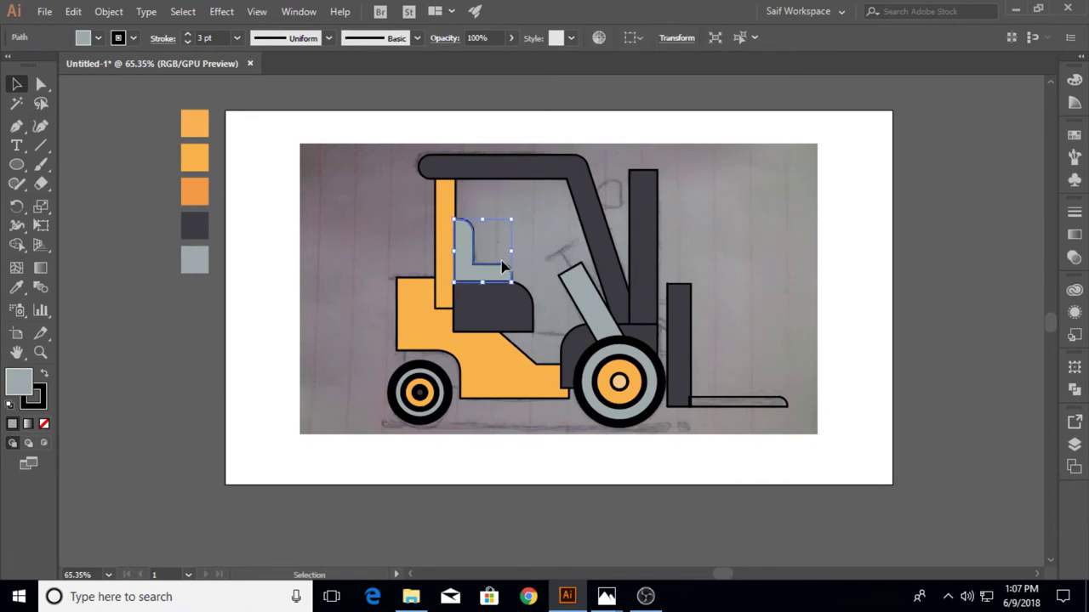
right_click(432, 324)
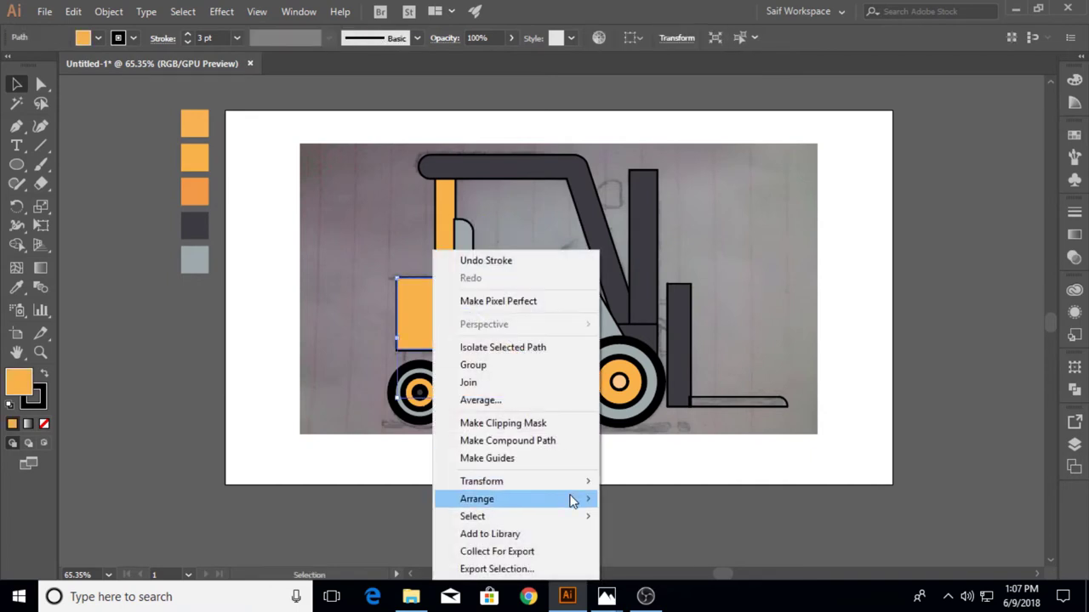
click(634, 500)
click(349, 255)
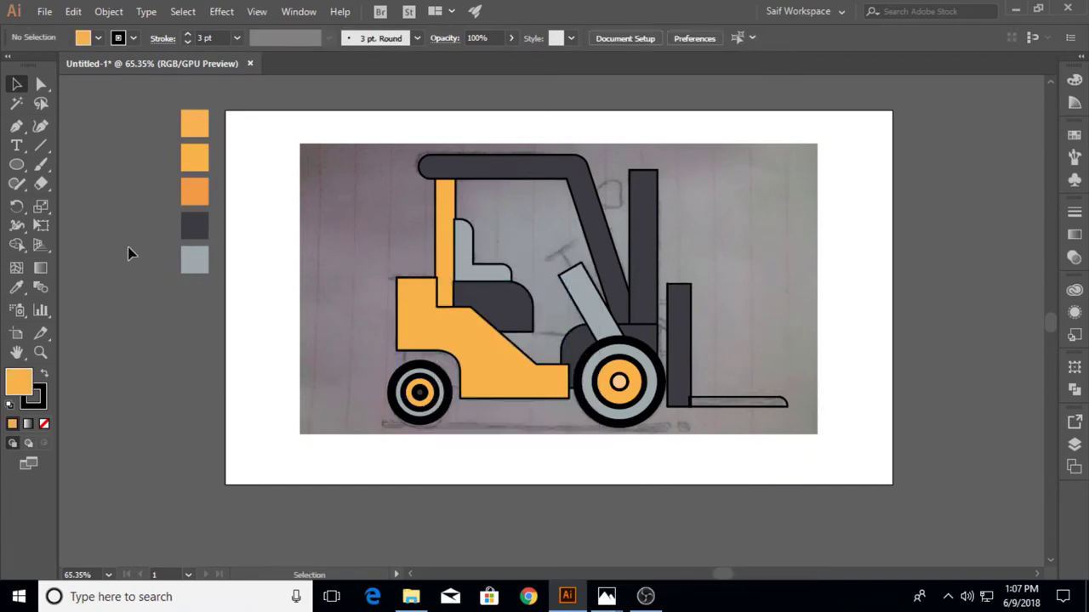
Draw a rectangle over the rear wheel arch and give it the overhead guard's dark grey
drag(19, 167, 68, 164)
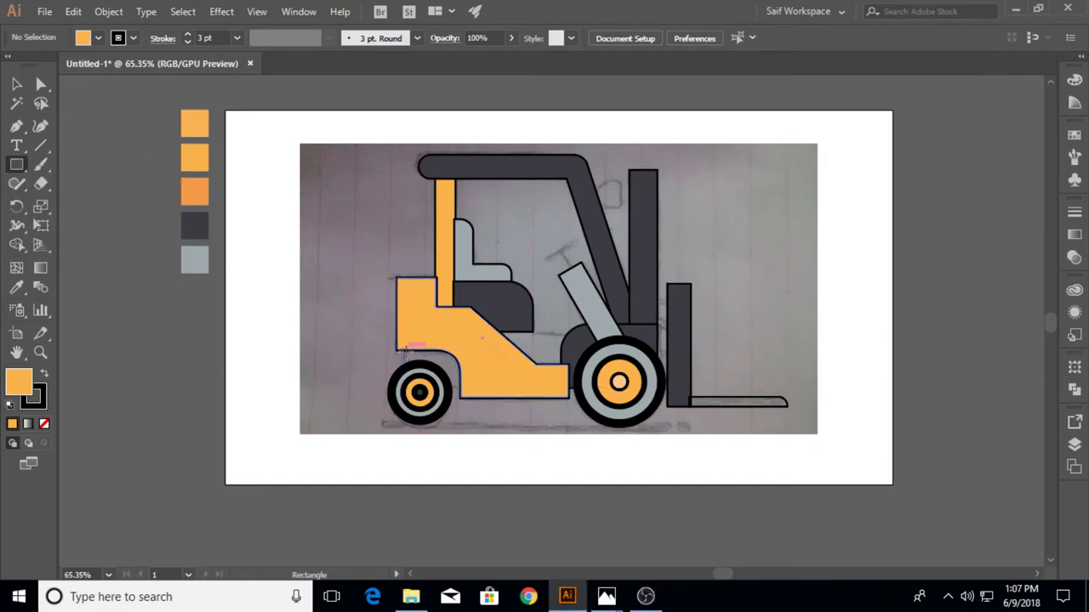
drag(404, 347, 472, 386)
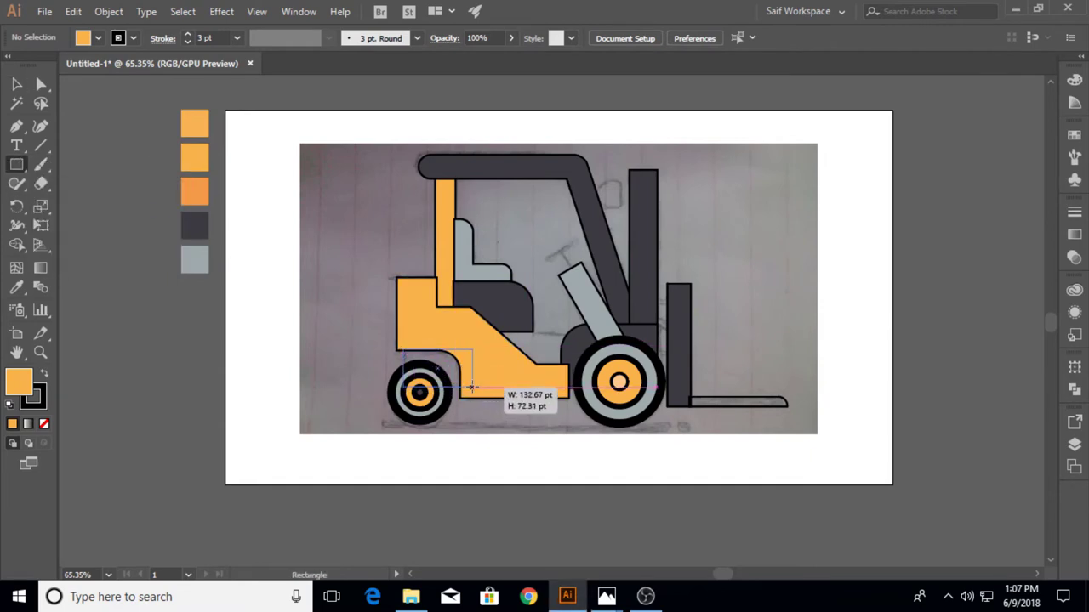
click(17, 288)
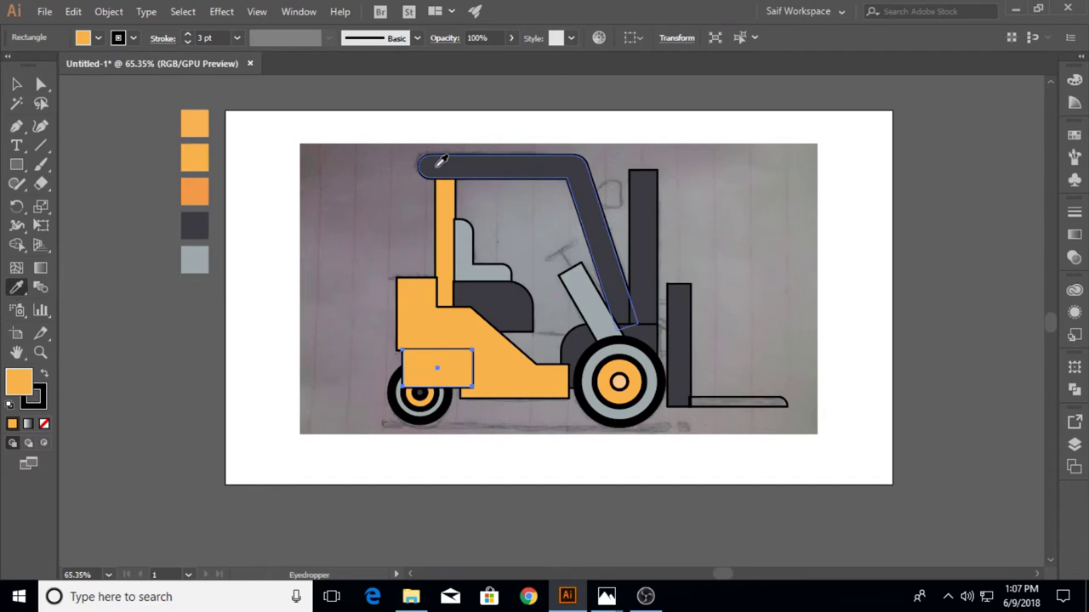
click(432, 171)
click(16, 84)
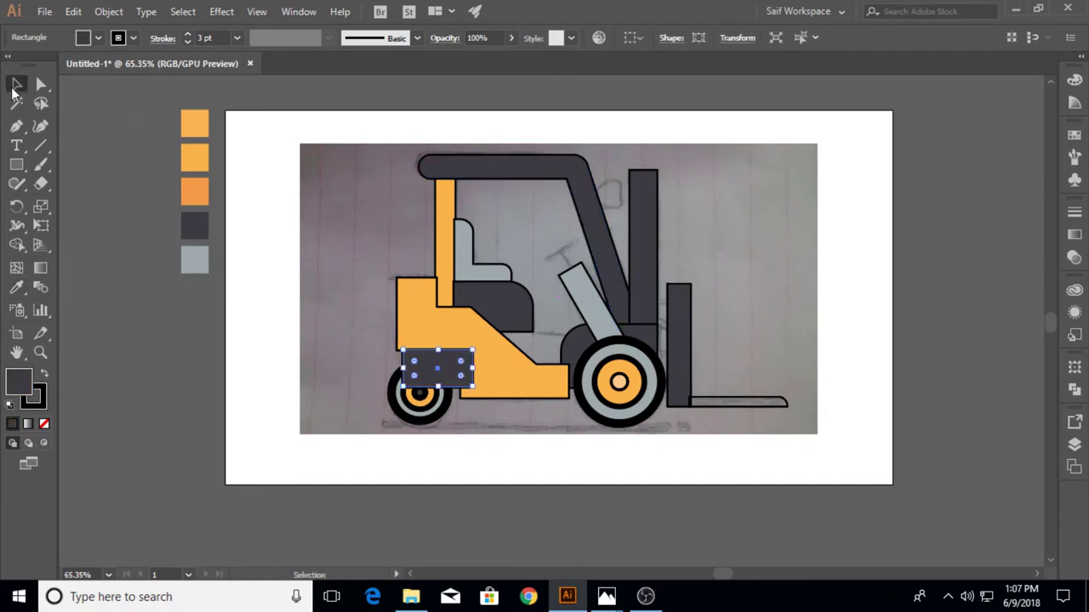
key(ctrl+[)
Bring the orange body and then the rear wheel in front of the dark rectangle
click(502, 349)
right_click(506, 377)
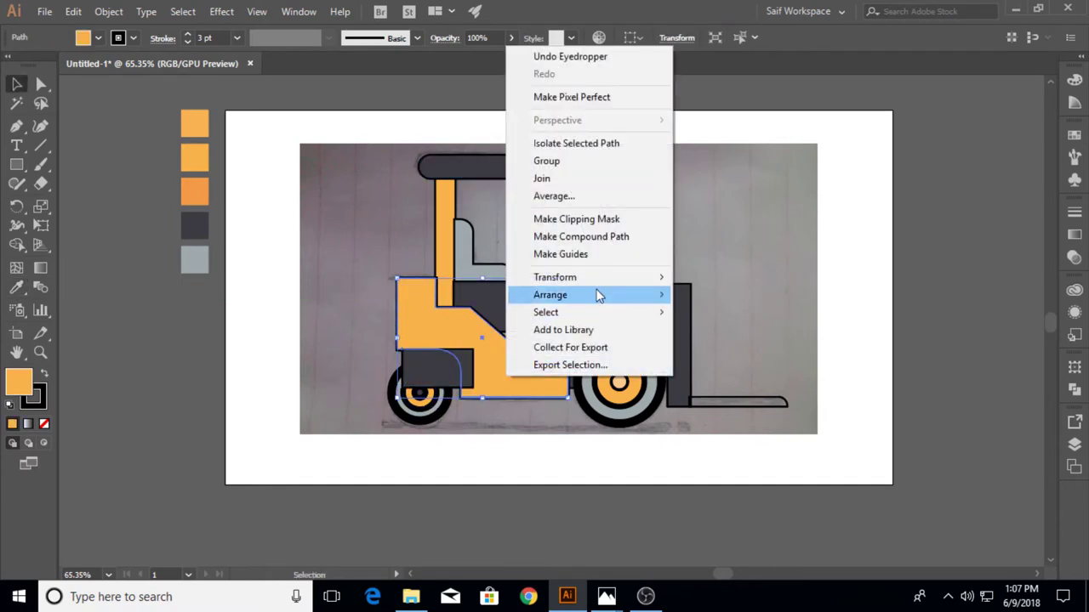
click(719, 293)
click(332, 297)
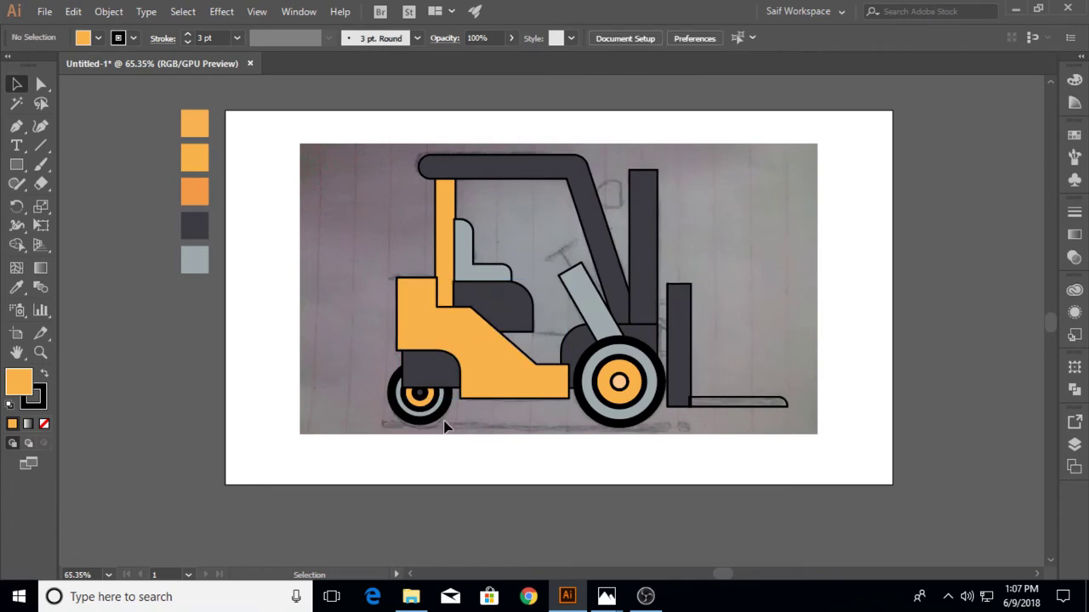
right_click(397, 402)
click(647, 313)
click(314, 317)
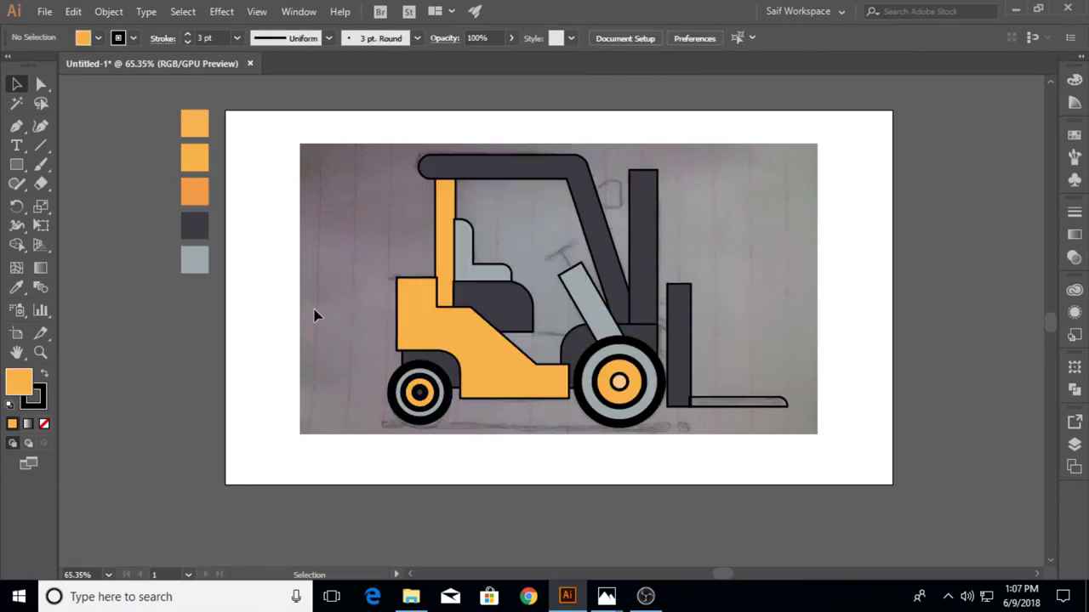
Darken the rear arch rectangle and front wheel arch fill to near black
click(455, 365)
shift+click(541, 332)
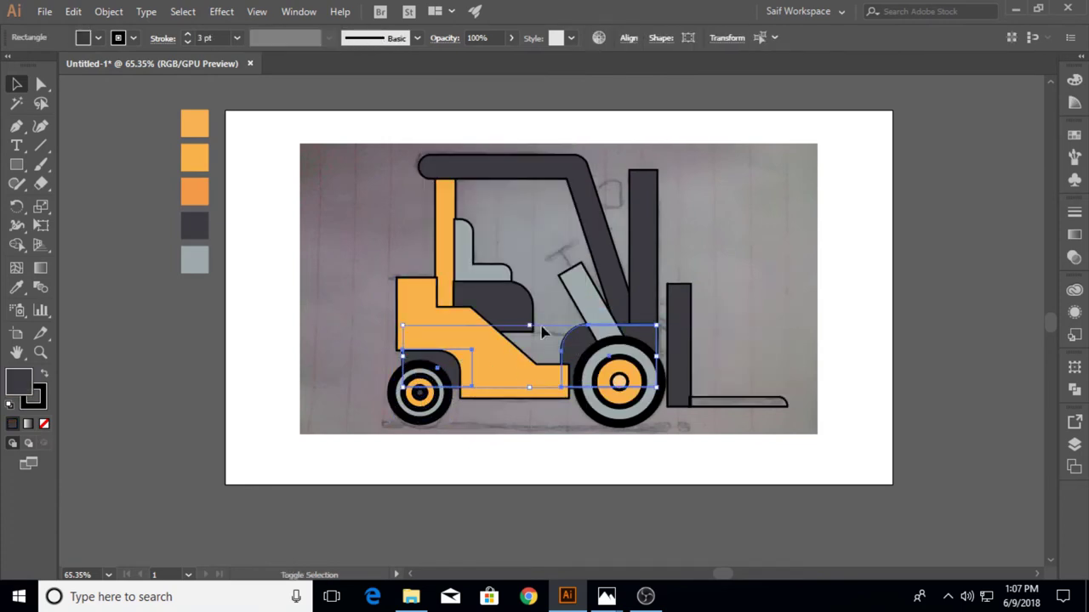
double_click(18, 382)
click(652, 300)
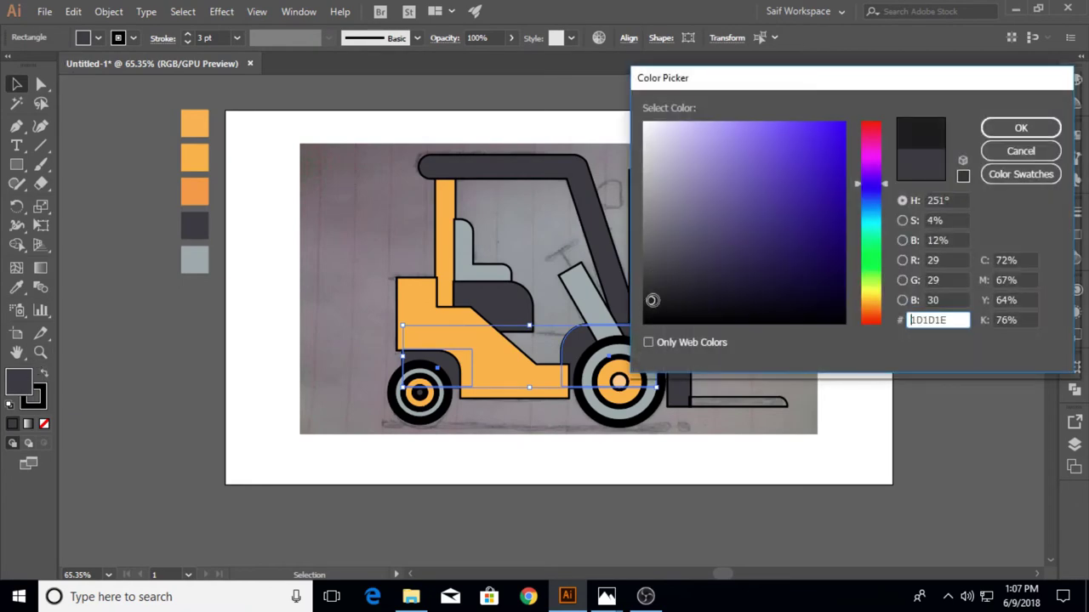
click(997, 125)
click(176, 359)
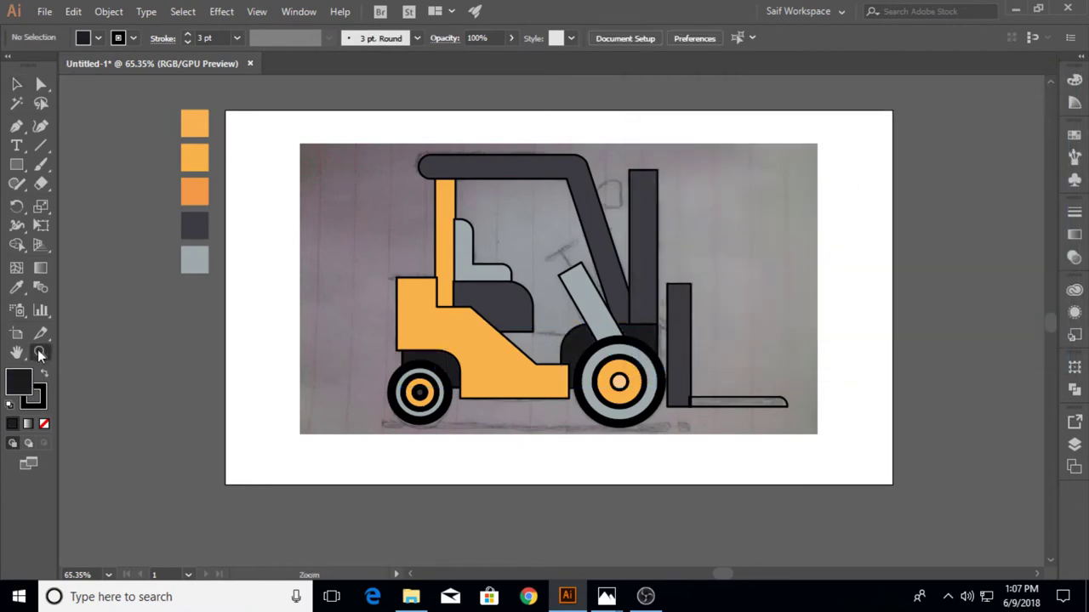
Eyedrop the near-black arch colour onto the fork blade
drag(523, 350, 572, 349)
click(16, 83)
drag(799, 372, 830, 432)
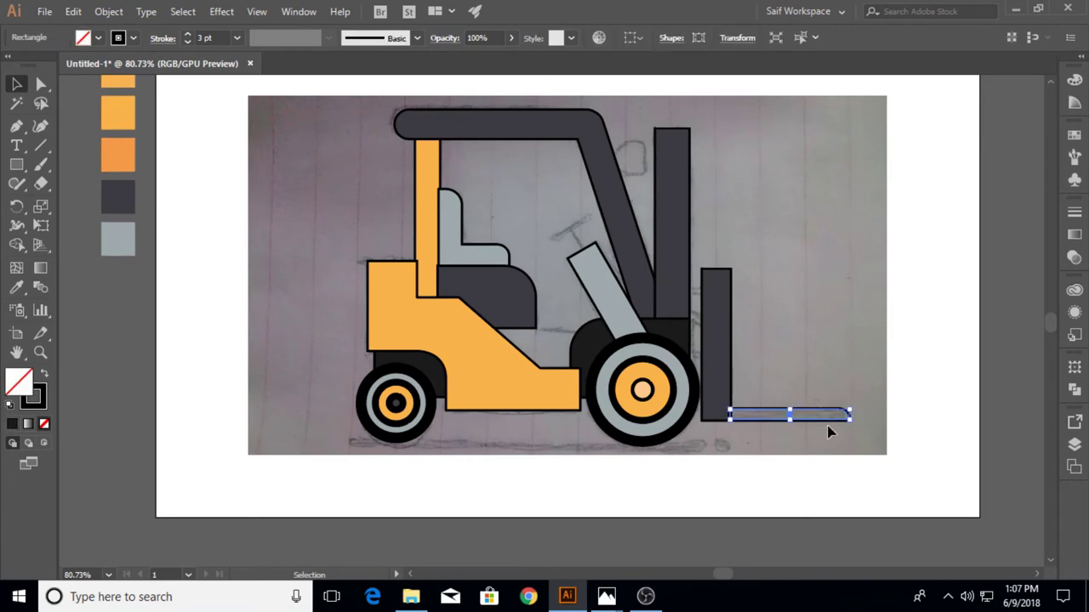
key(i)
click(440, 367)
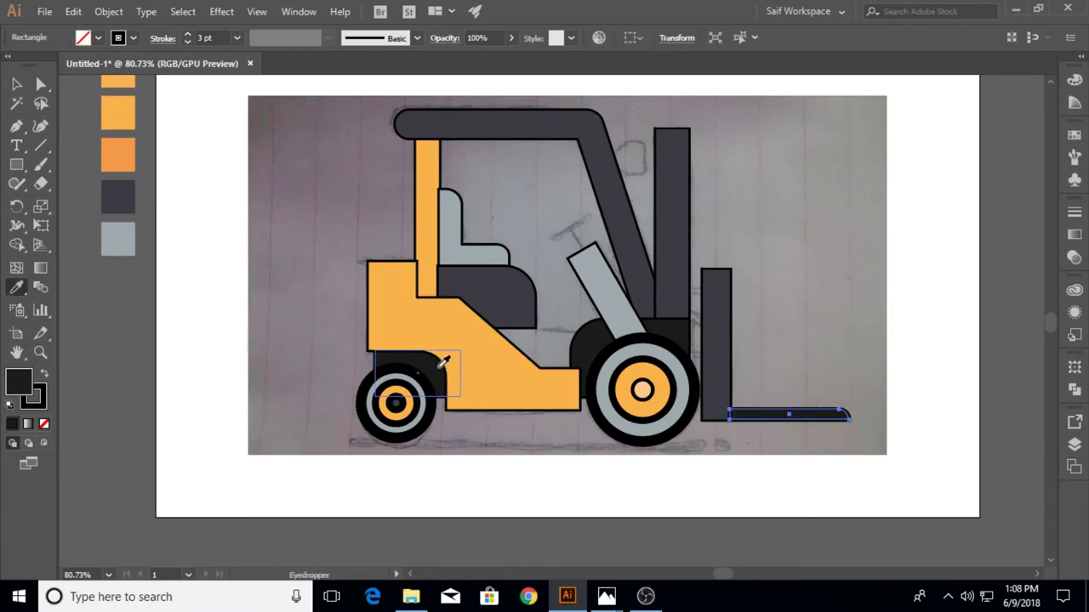
key(v)
click(695, 255)
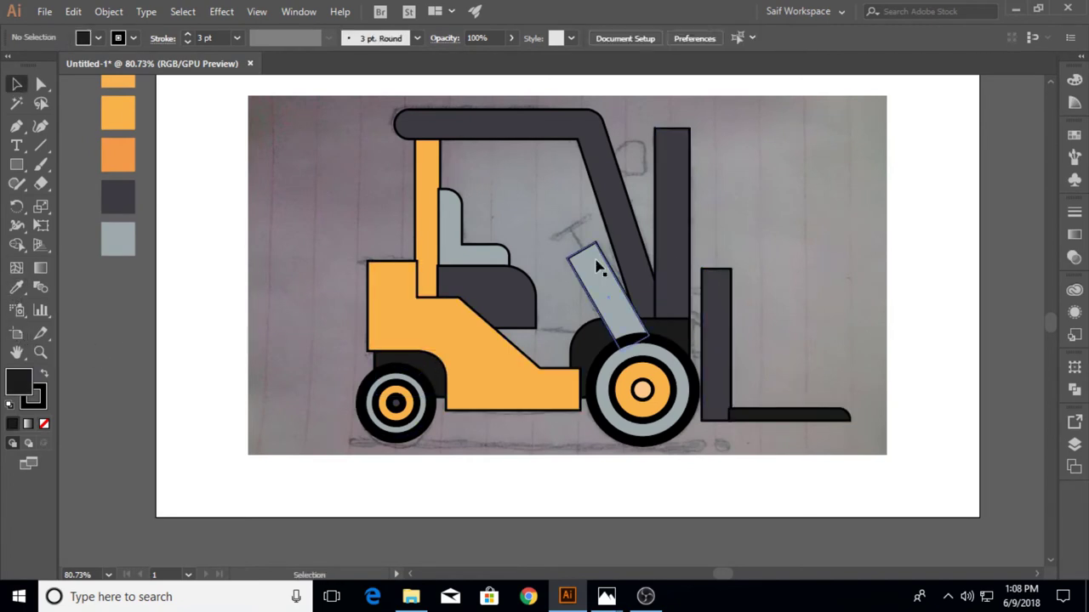
Check the dark front fender and the light grey lever bar by selecting them
click(647, 340)
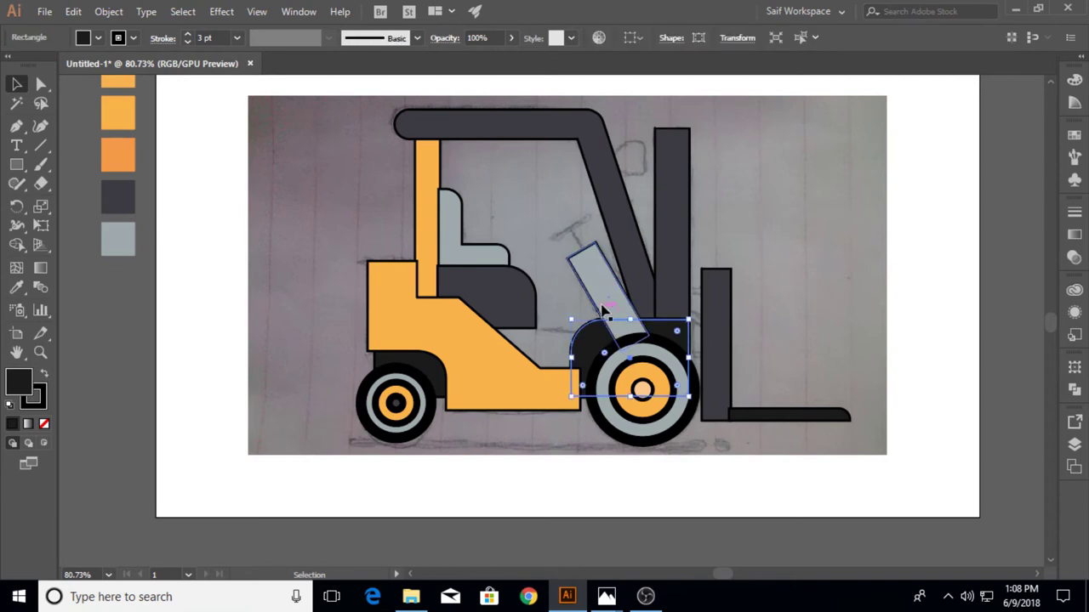
click(610, 290)
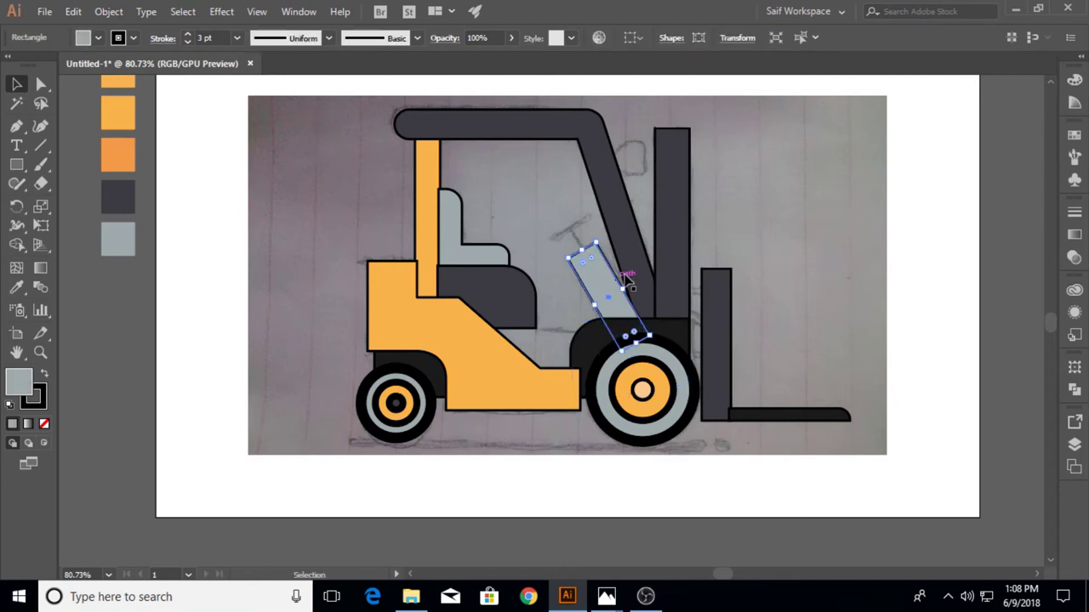
key(ctrl+shift+a)
click(16, 165)
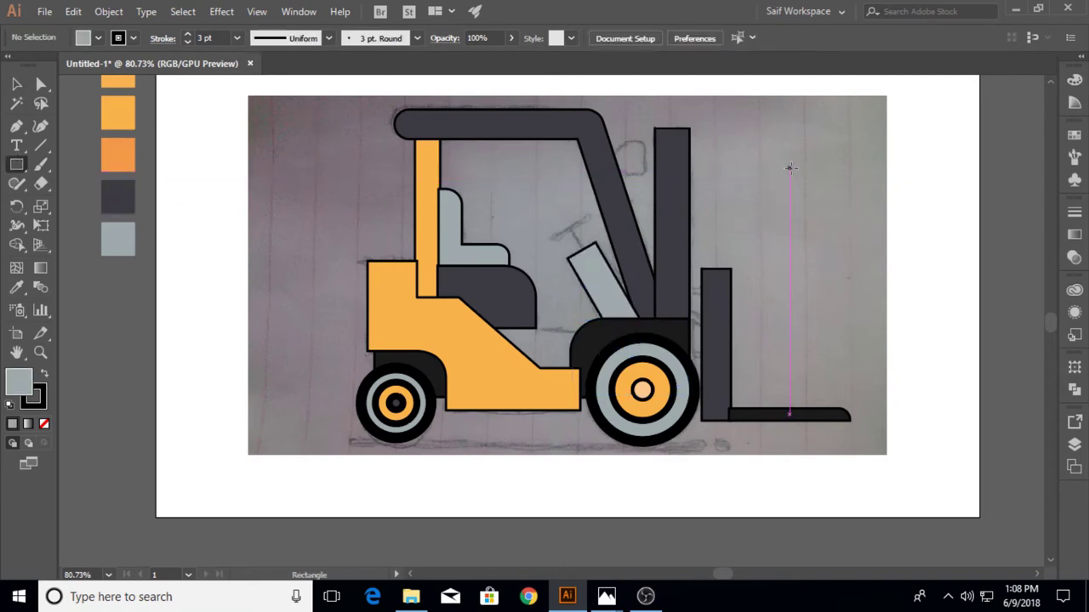
Draw a thin bar and duplicate it upright as a stem to form a T
mouse_move(788, 169)
mouse_down()
mouse_move(835, 172)
mouse_move(823, 200)
mouse_up()
key(v)
click(760, 195)
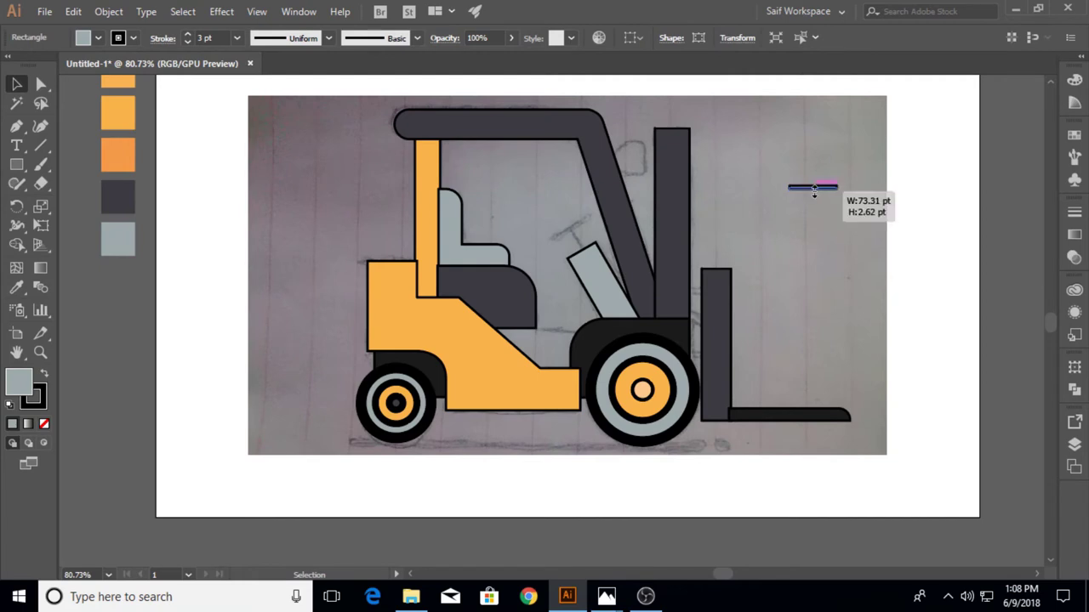
click(823, 211)
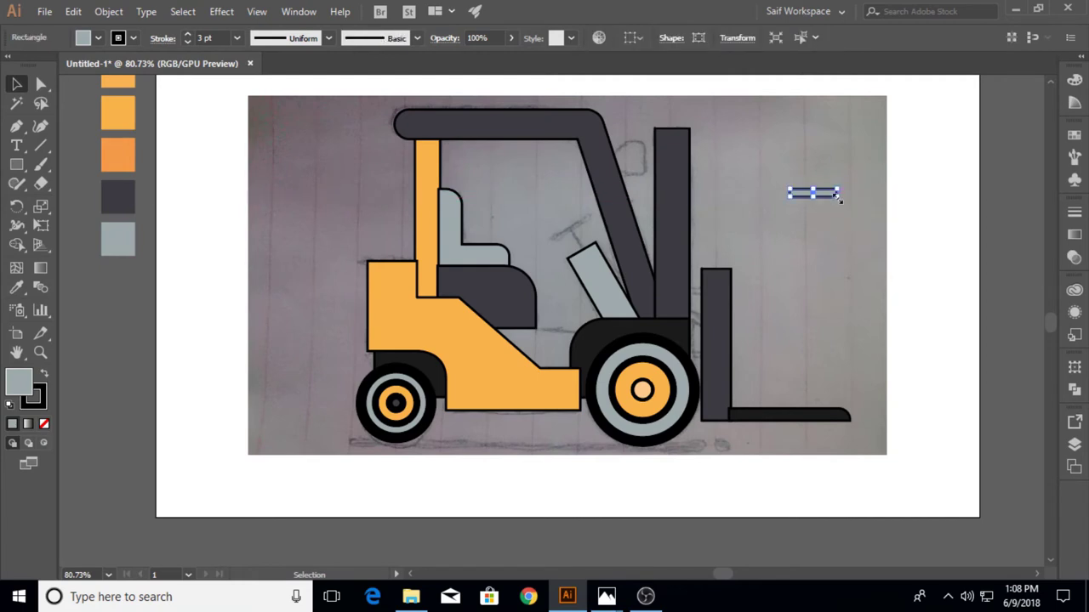
drag(827, 200, 815, 268)
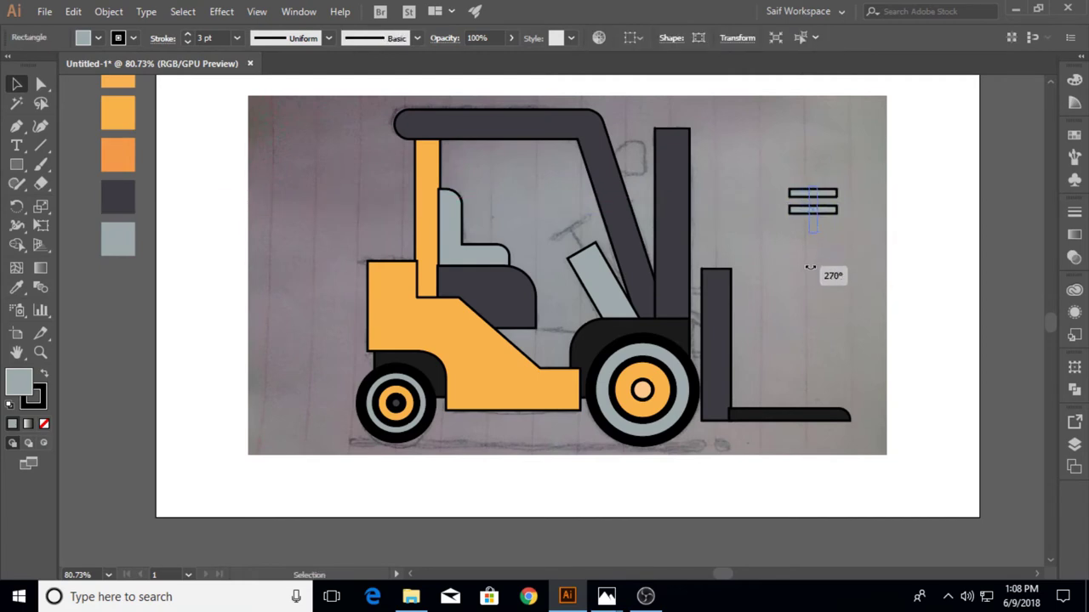
drag(814, 226, 815, 239)
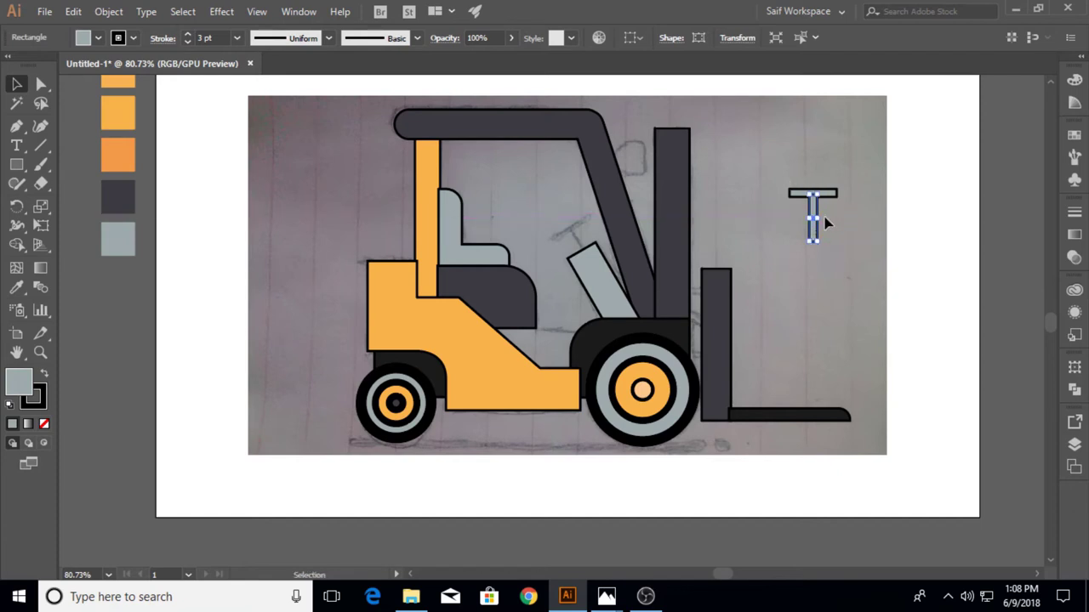
key(ctrl+a)
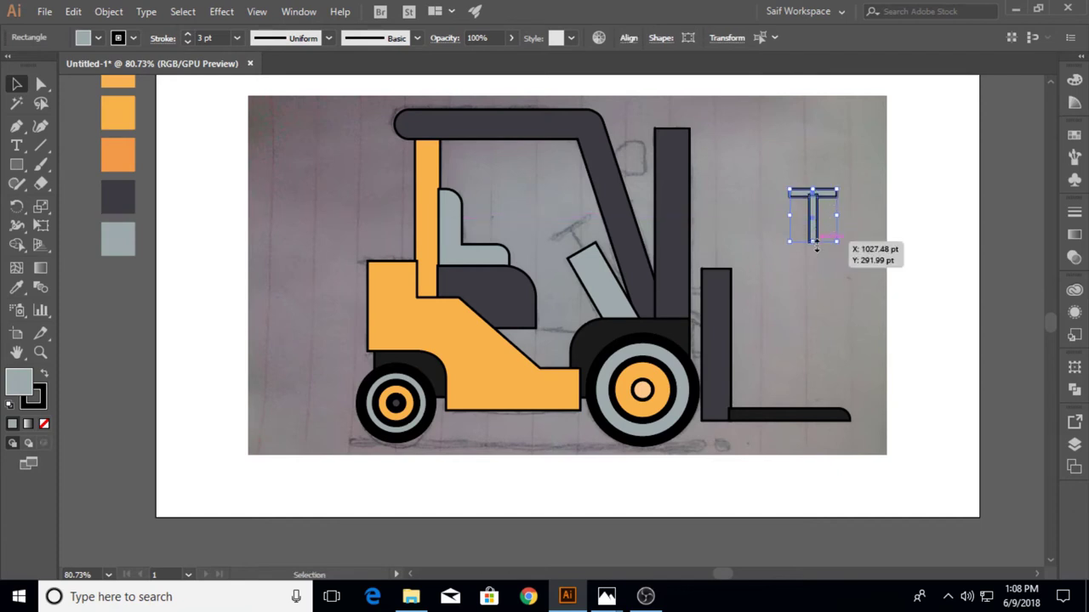
click(814, 231)
Shorten the T's vertical stem from its bottom end
click(40, 352)
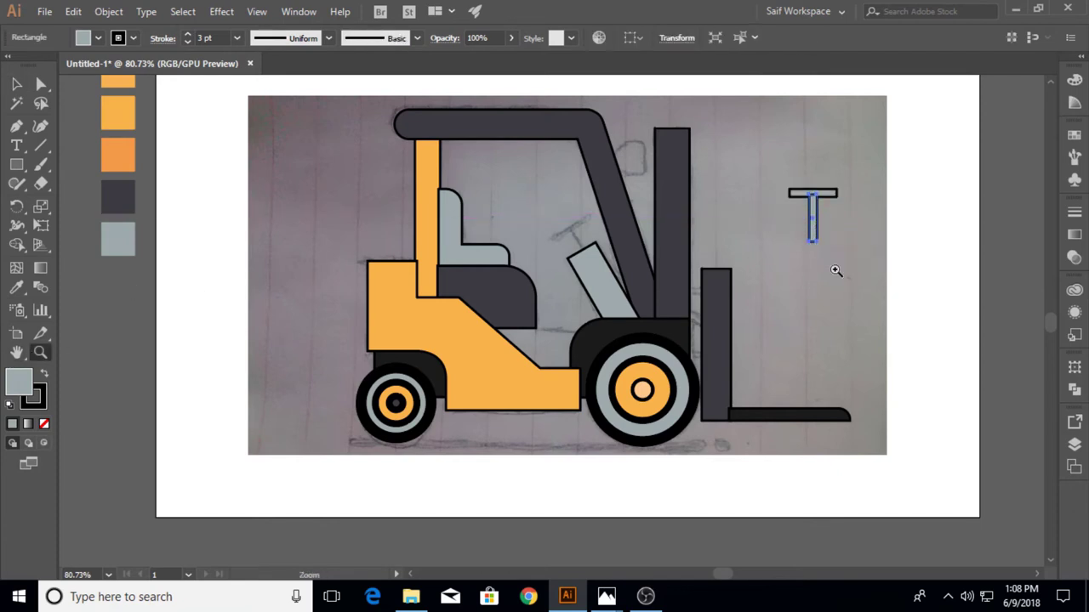
click(836, 247)
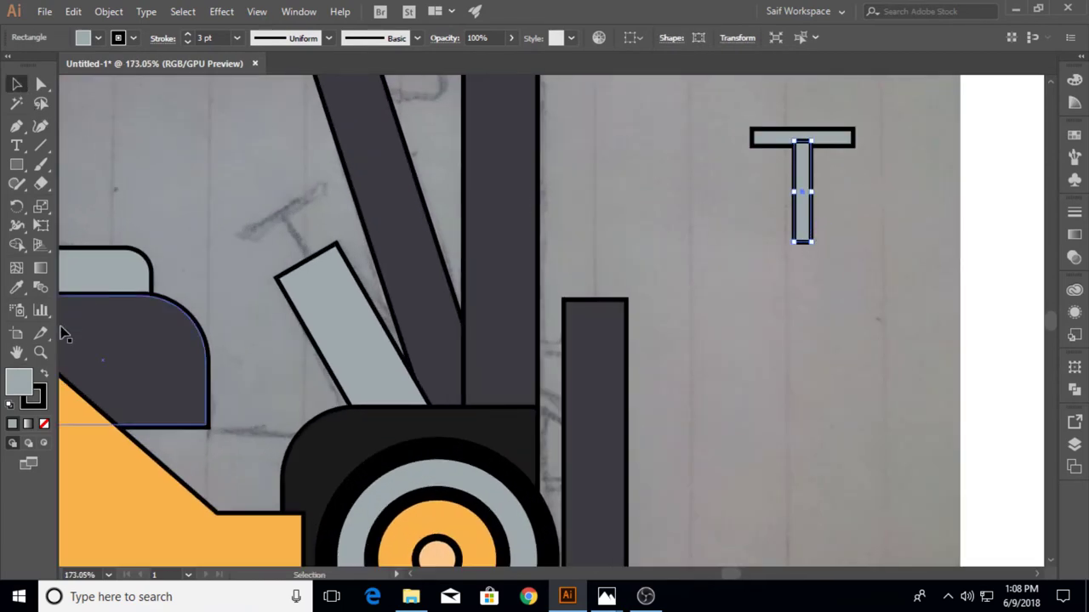
click(780, 217)
key(v)
drag(866, 316, 866, 250)
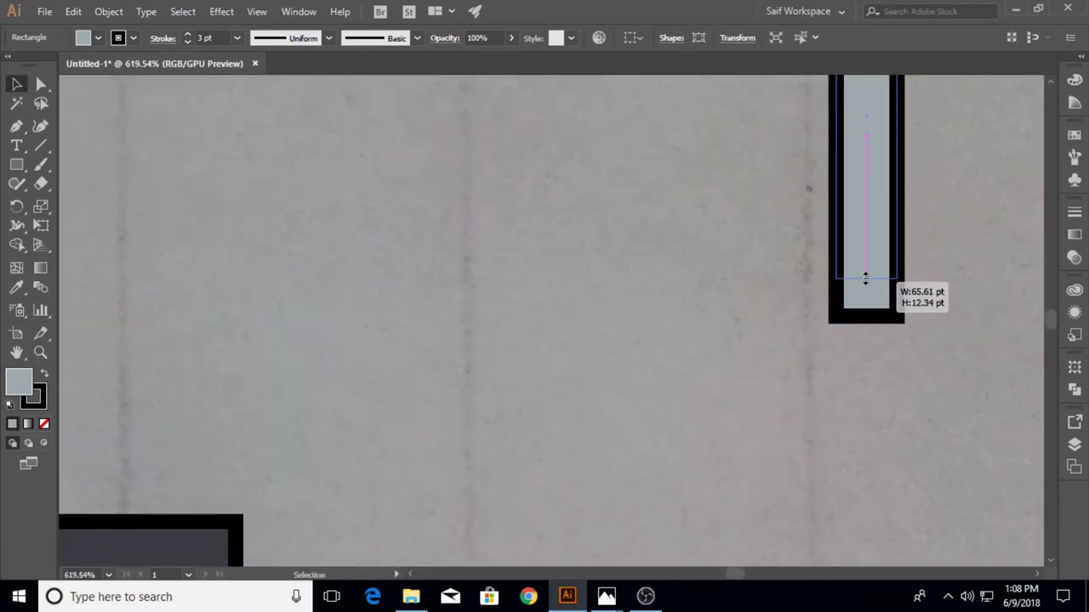
drag(785, 166, 553, 375)
click(16, 87)
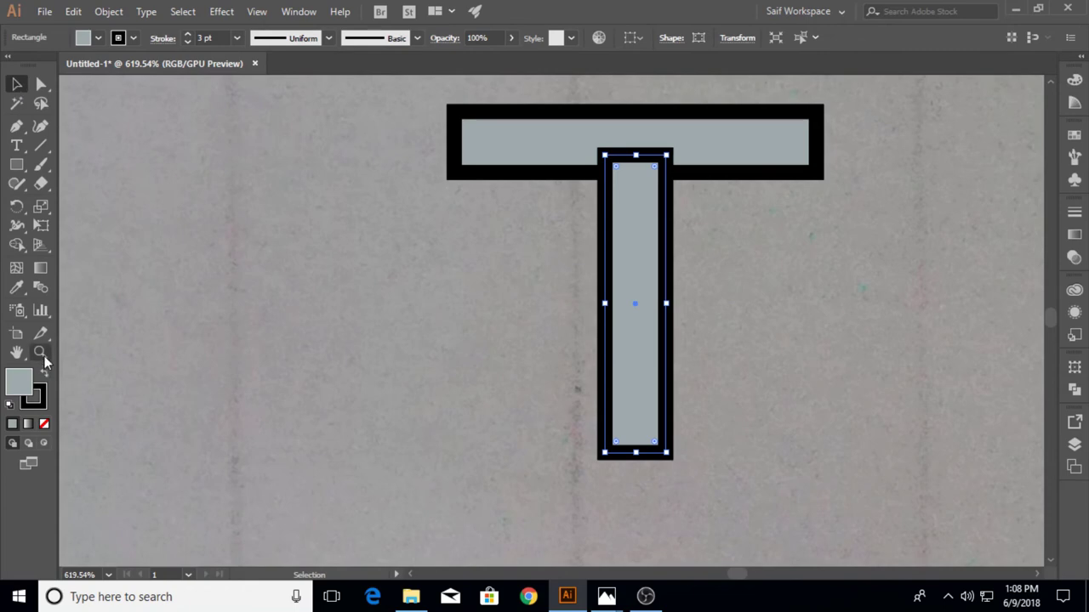
key(ctrl+0)
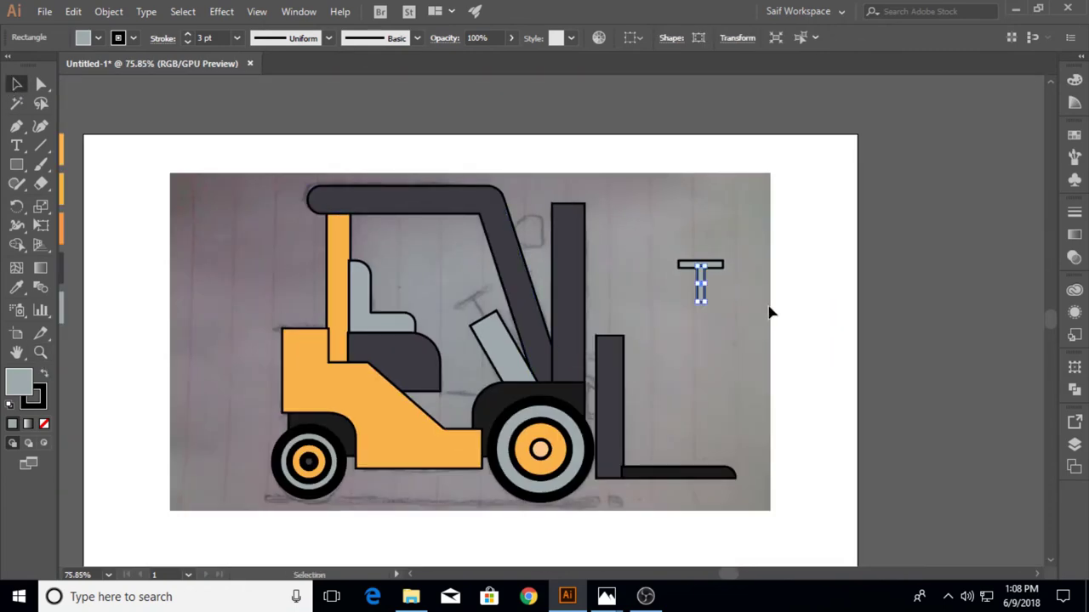
Unite the two bars with Pathfinder and move the T onto the grey lever's top
click(1074, 388)
shift+click(711, 264)
mouse_move(711, 280)
mouse_down()
mouse_move(468, 281)
mouse_move(521, 320)
mouse_move(505, 331)
mouse_move(513, 333)
mouse_up()
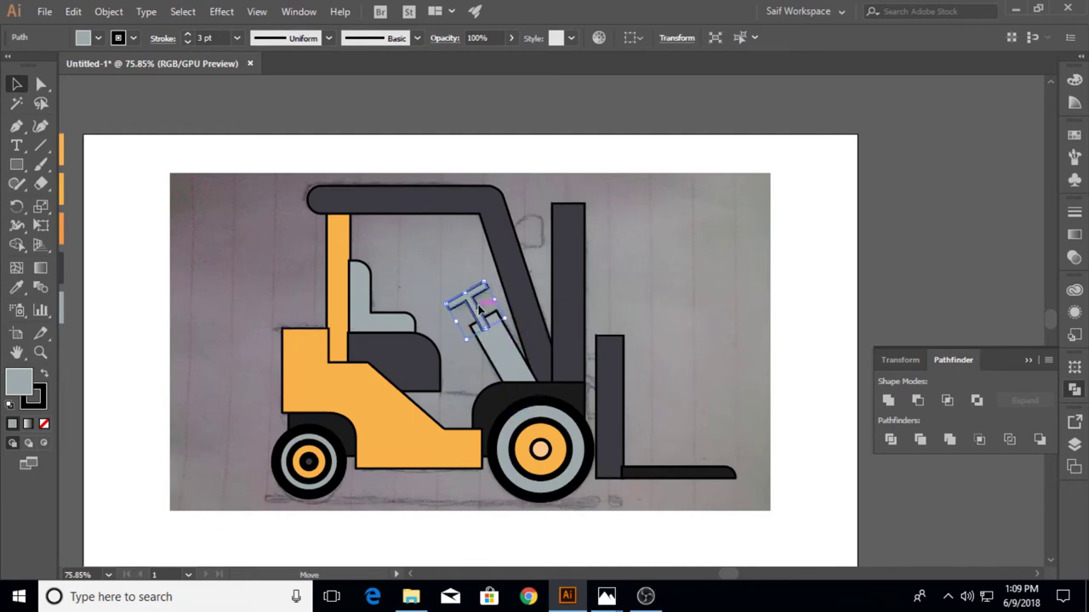
click(478, 313)
Round off both ends of the T's crossbar with the corner widgets
click(40, 352)
click(653, 304)
click(596, 307)
key(a)
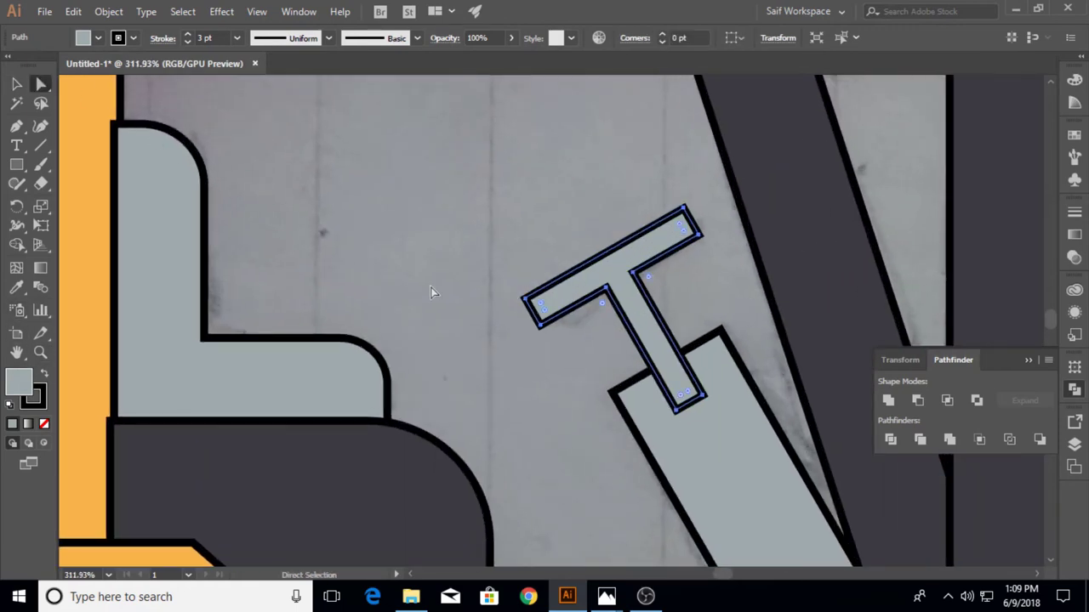
drag(539, 305, 499, 298)
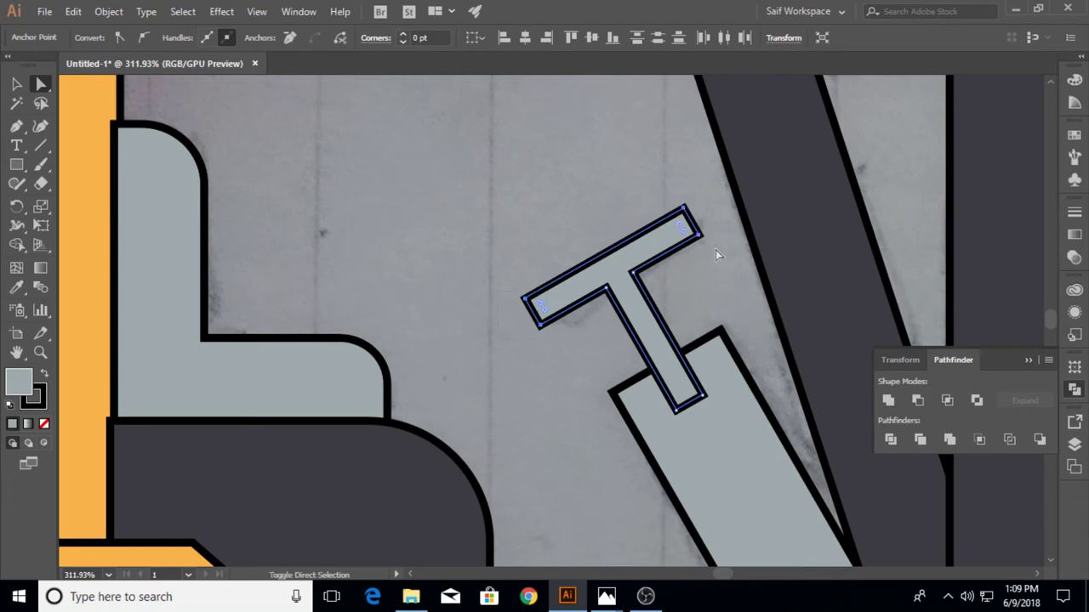
drag(682, 228, 691, 236)
Eyedrop the black fill onto the T handle
key(i)
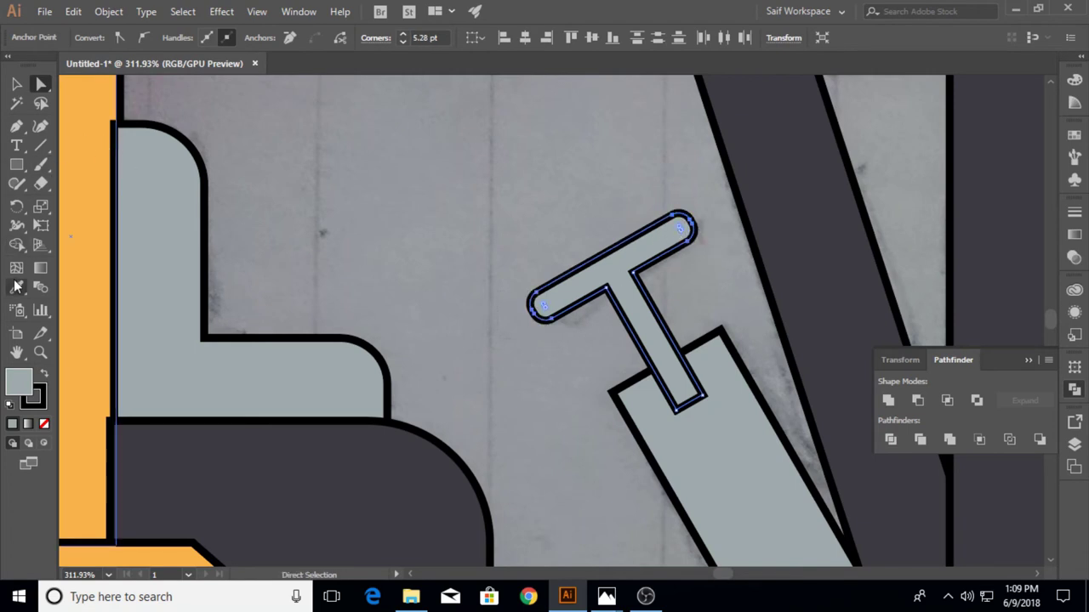
scroll(291, 425, down, 2)
scroll(291, 425, down, 3)
click(104, 450)
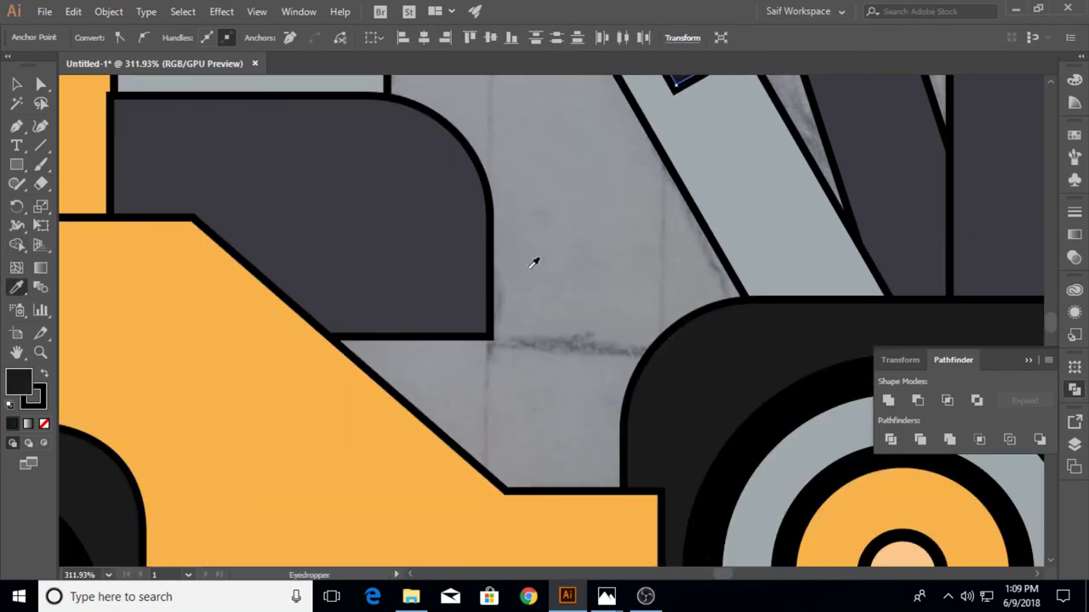
scroll(535, 260, up, 3)
key(a)
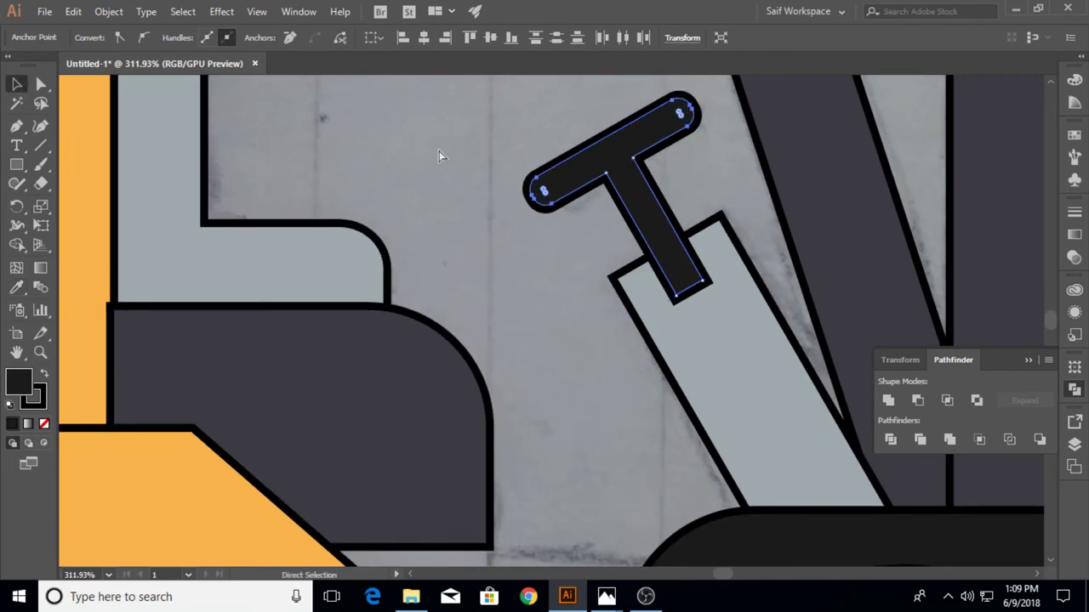
key(v)
key(a)
key(v)
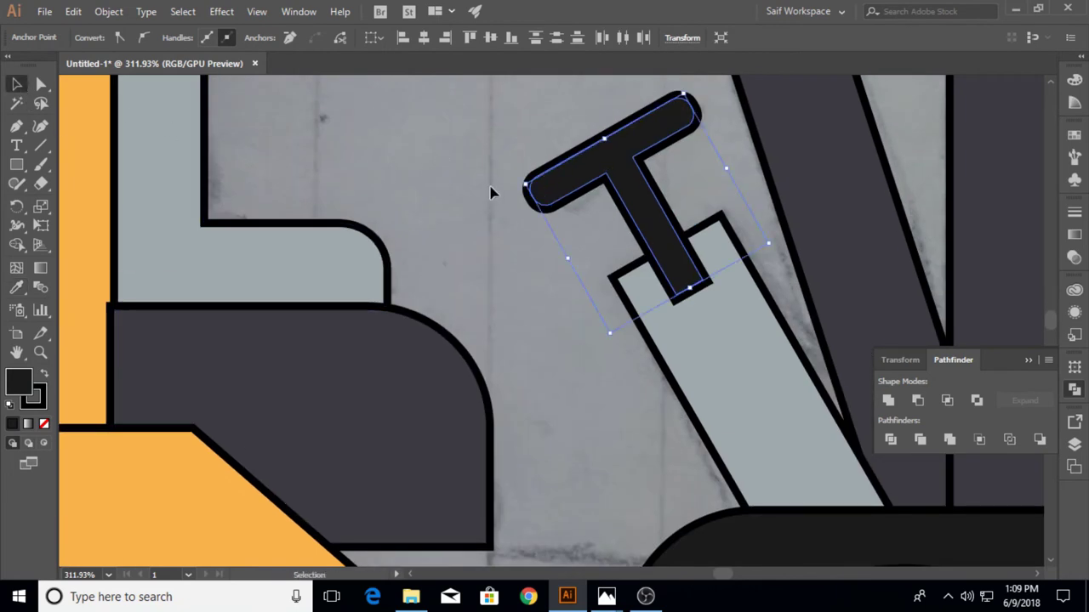
Try sending the T backward, undo it, and zoom out to the whole forklift
right_click(642, 209)
click(832, 513)
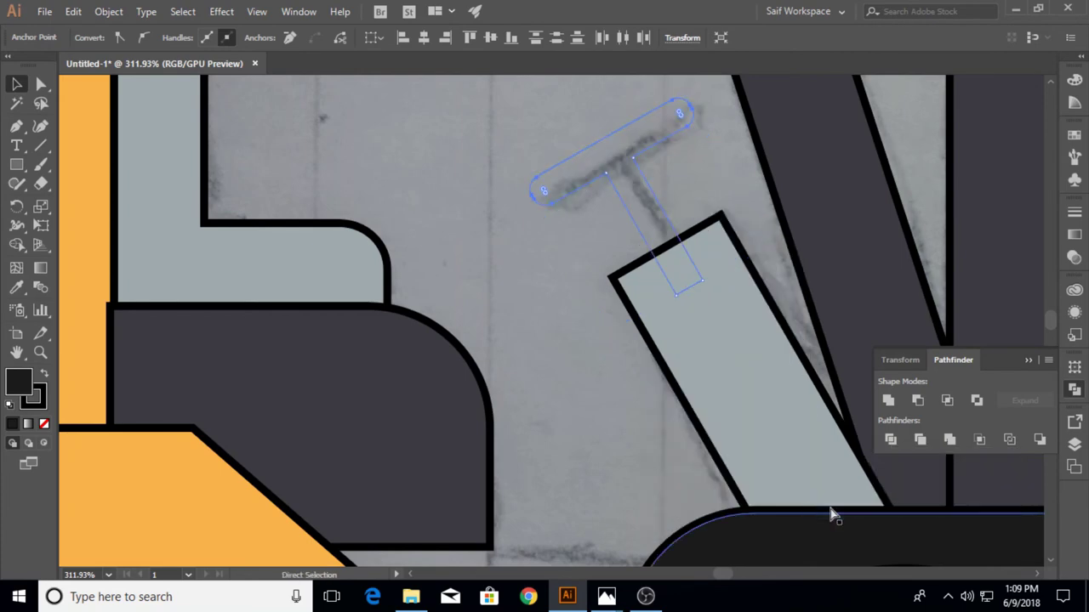
key(ctrl+z)
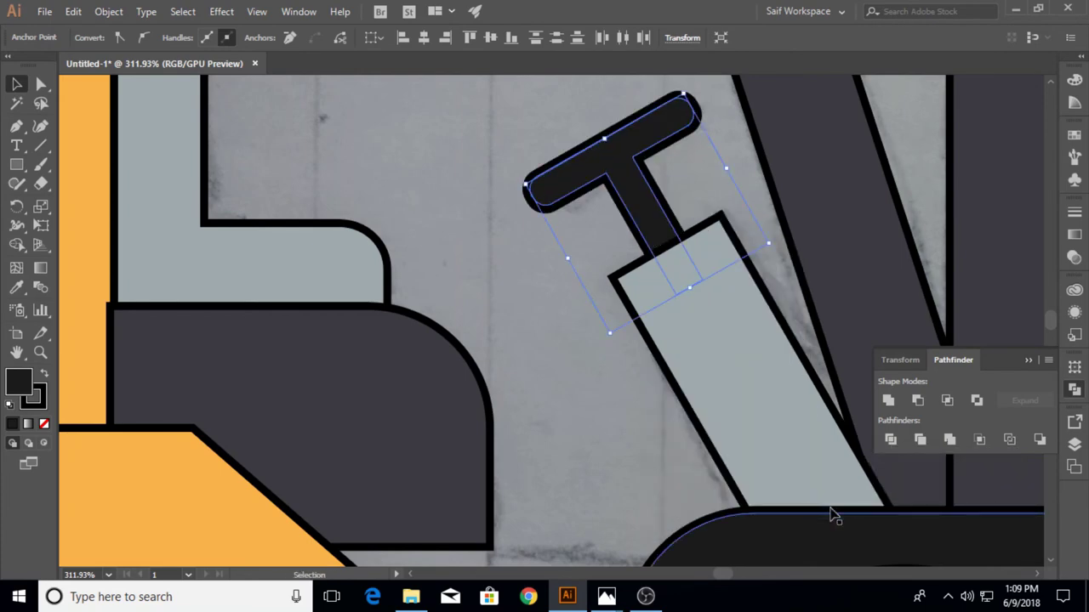
click(40, 353)
key(ctrl+0)
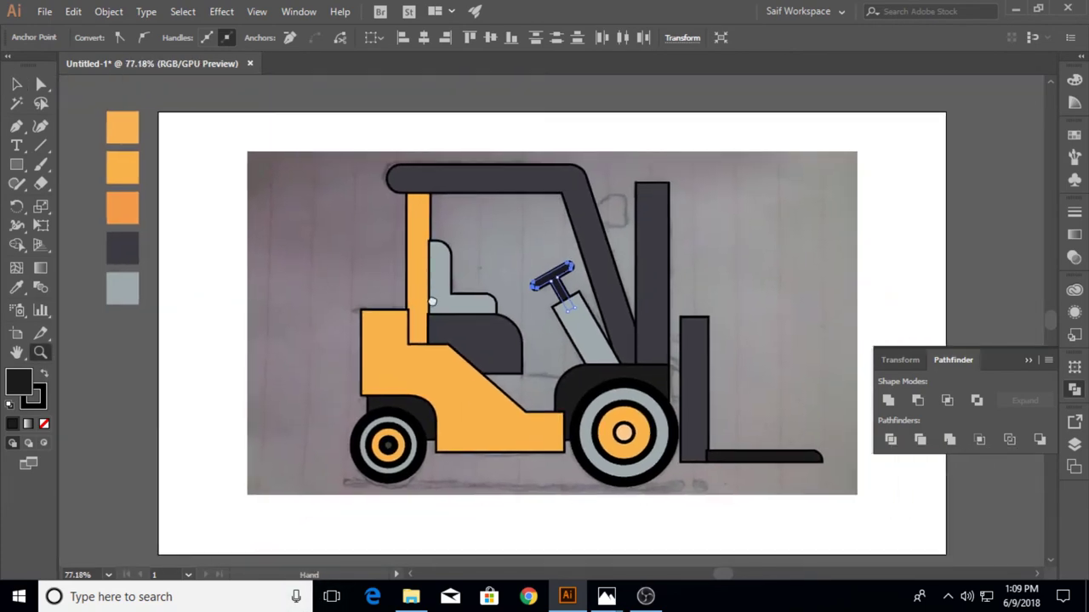
Draw a small square beside the mast top and round its two left corners
click(17, 164)
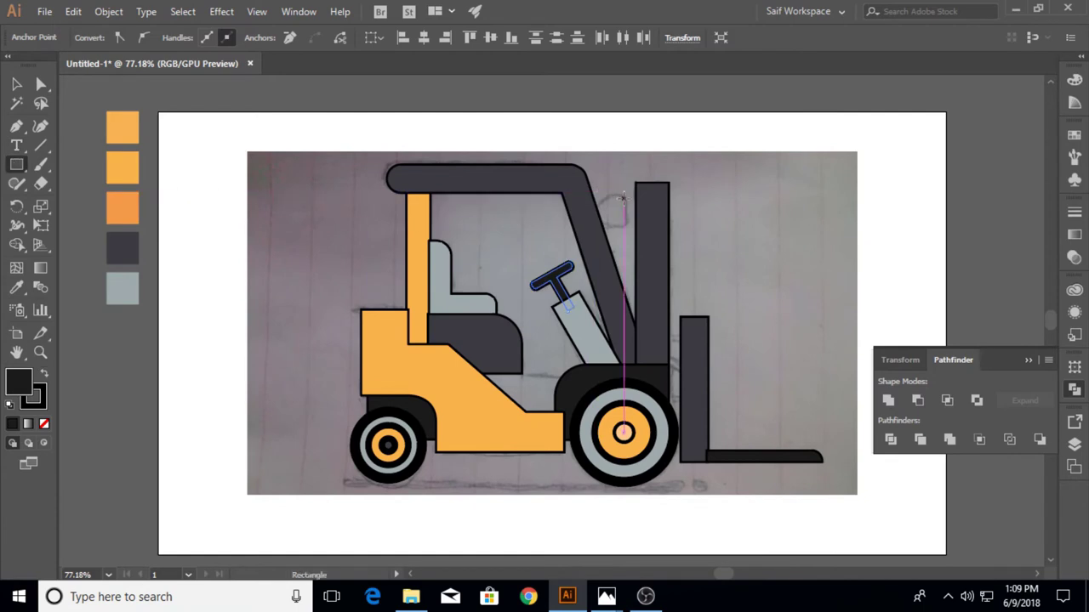
drag(623, 195, 612, 225)
click(40, 84)
scroll(578, 196, up, 3)
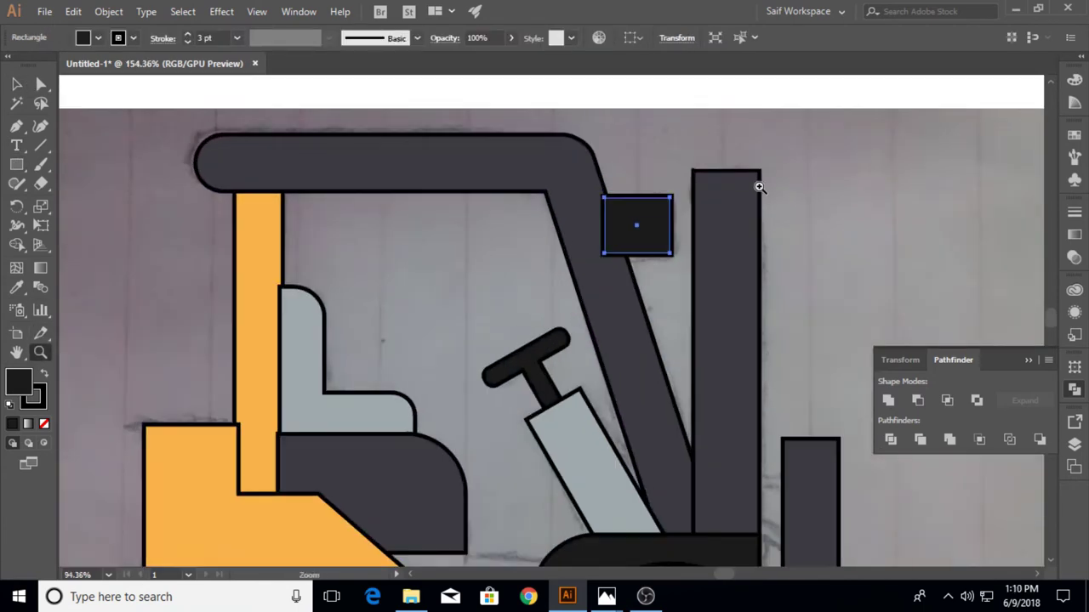
scroll(578, 196, up, 3)
drag(614, 191, 636, 301)
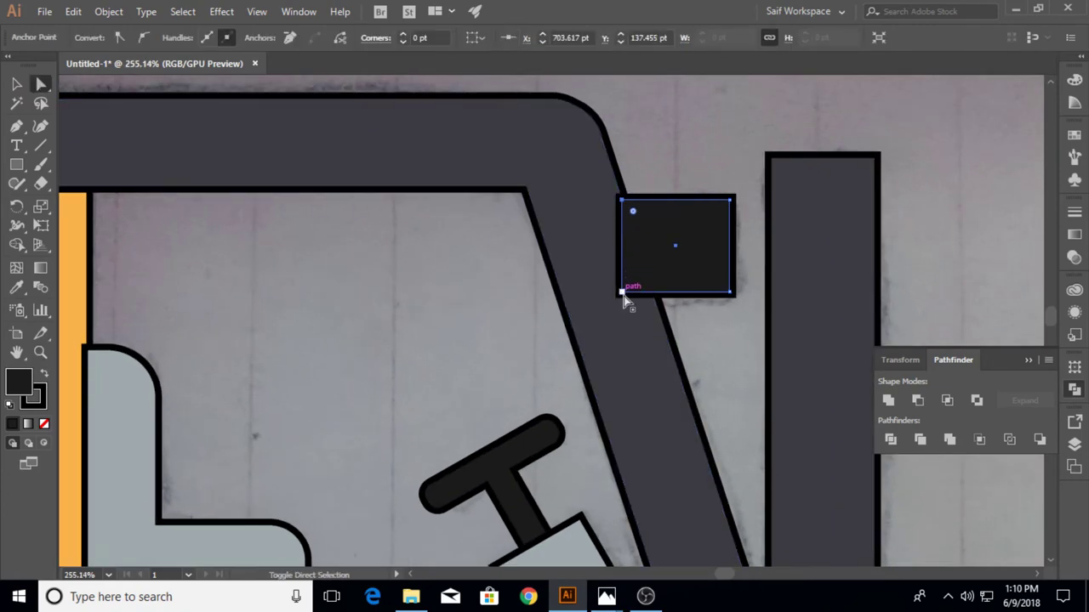
drag(632, 213, 752, 232)
Paste the black connector in place and send it behind the diagonal mast bar
key(v)
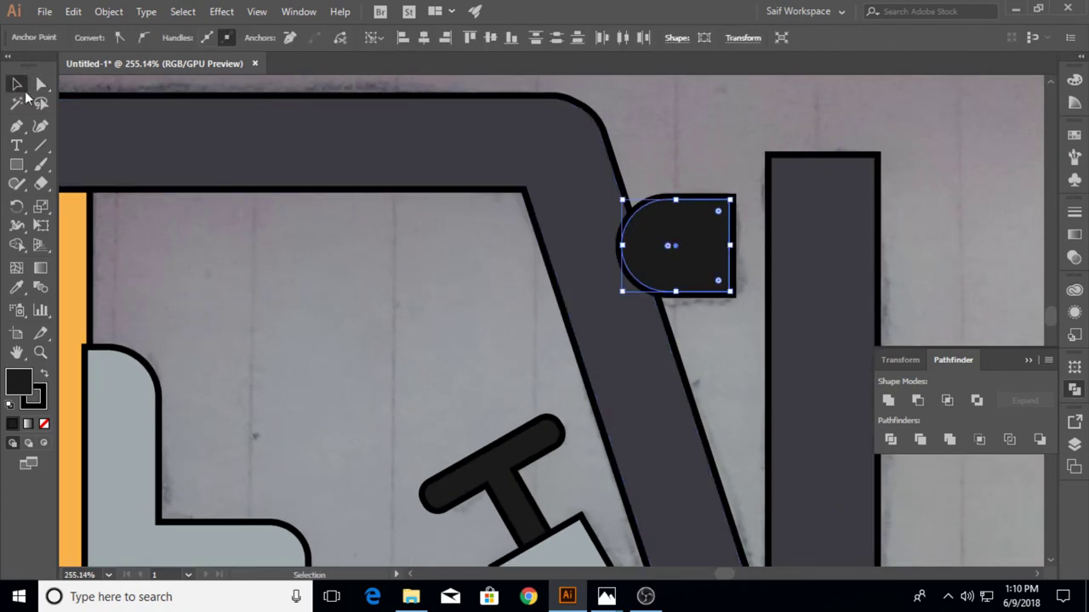
key(ctrl+x)
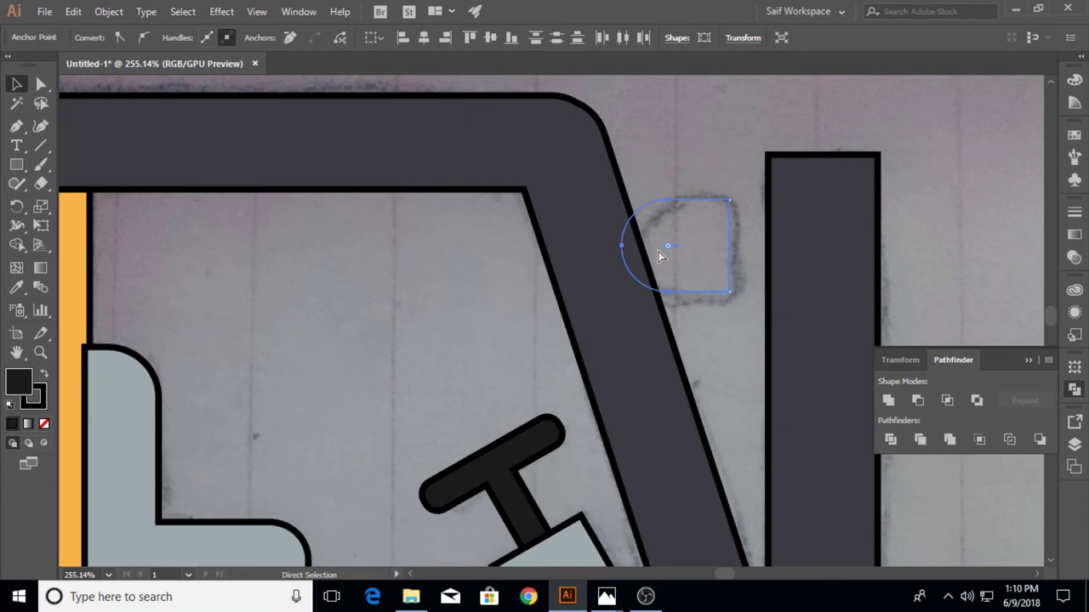
key(ctrl+f)
key(ctrl+shift+bracketleft)
click(717, 152)
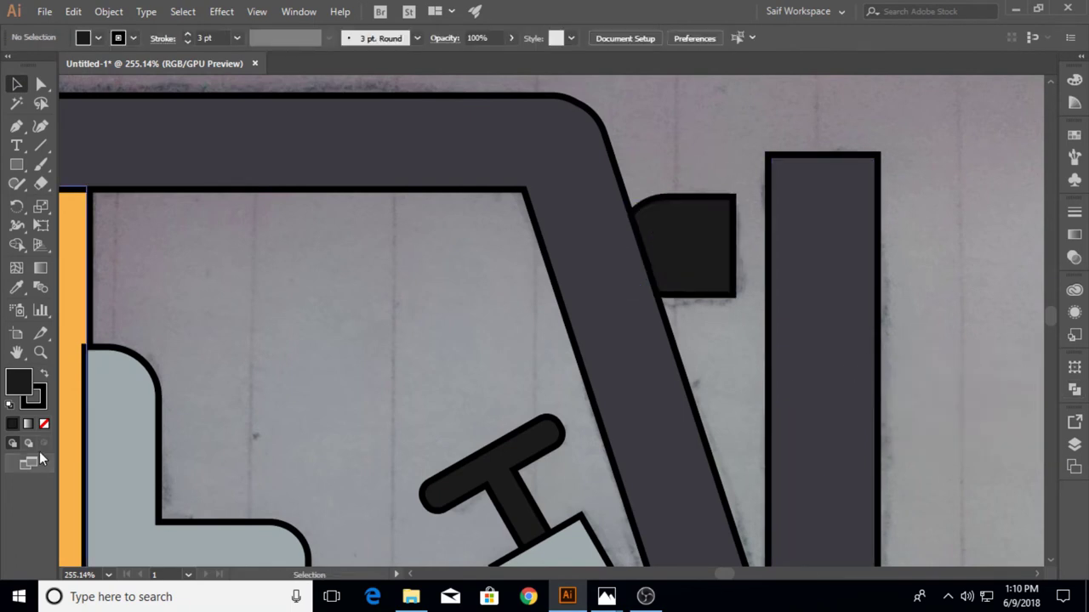
key(ctrl+0)
click(725, 435)
Pen-draw the upper four-corner connector piece beside the fork post
click(709, 369)
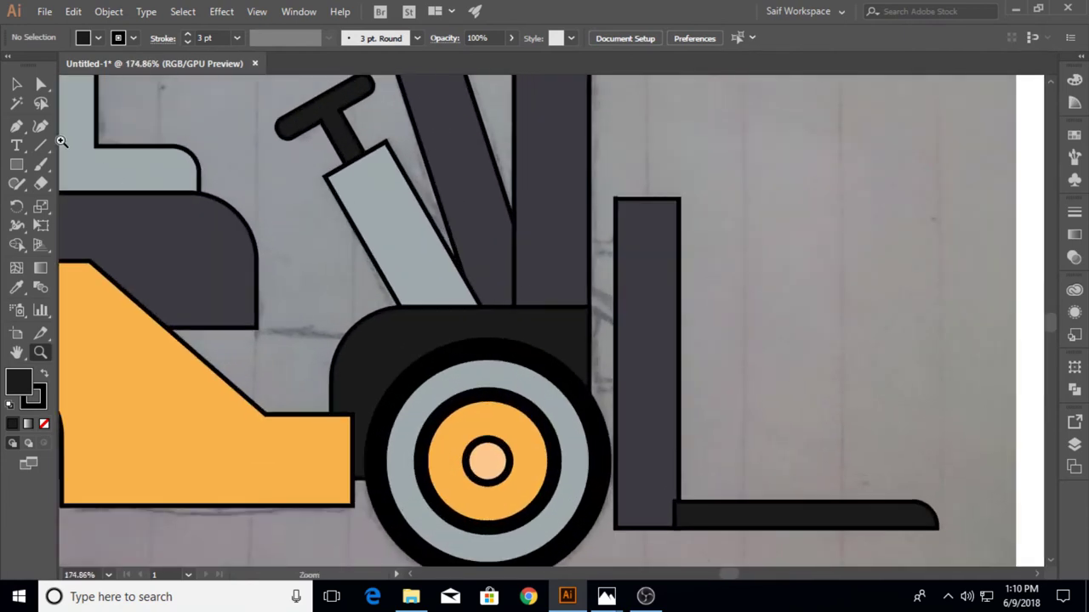
key(p)
click(587, 242)
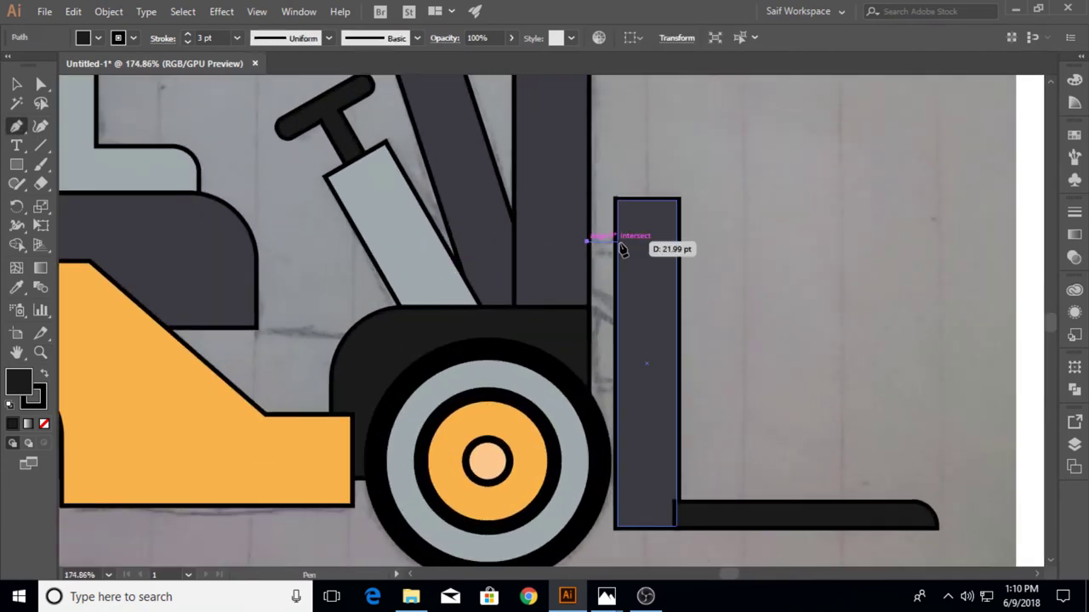
click(618, 243)
click(614, 324)
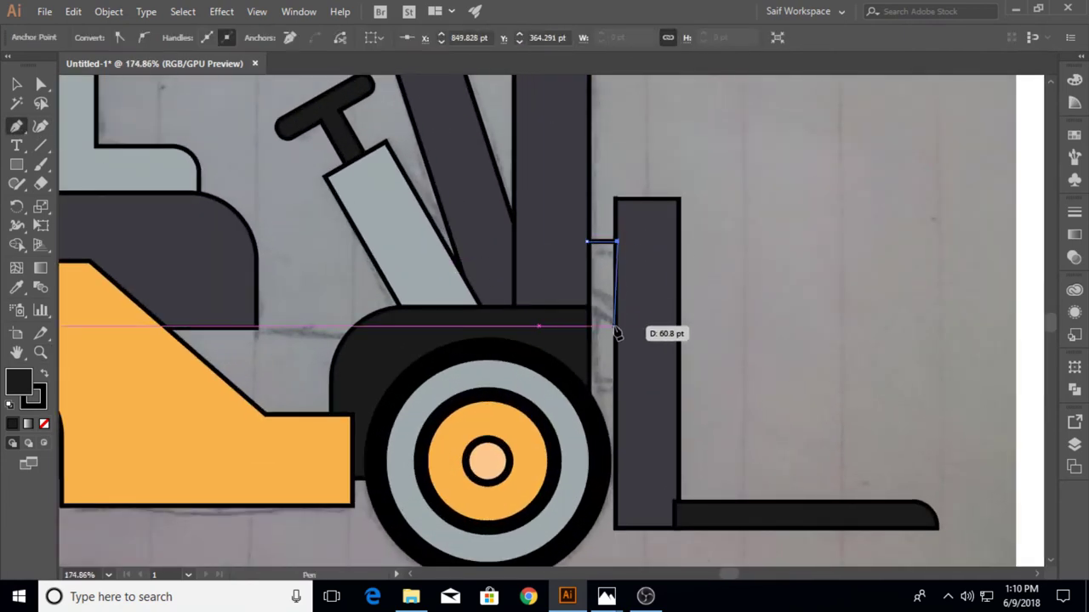
click(586, 310)
click(587, 244)
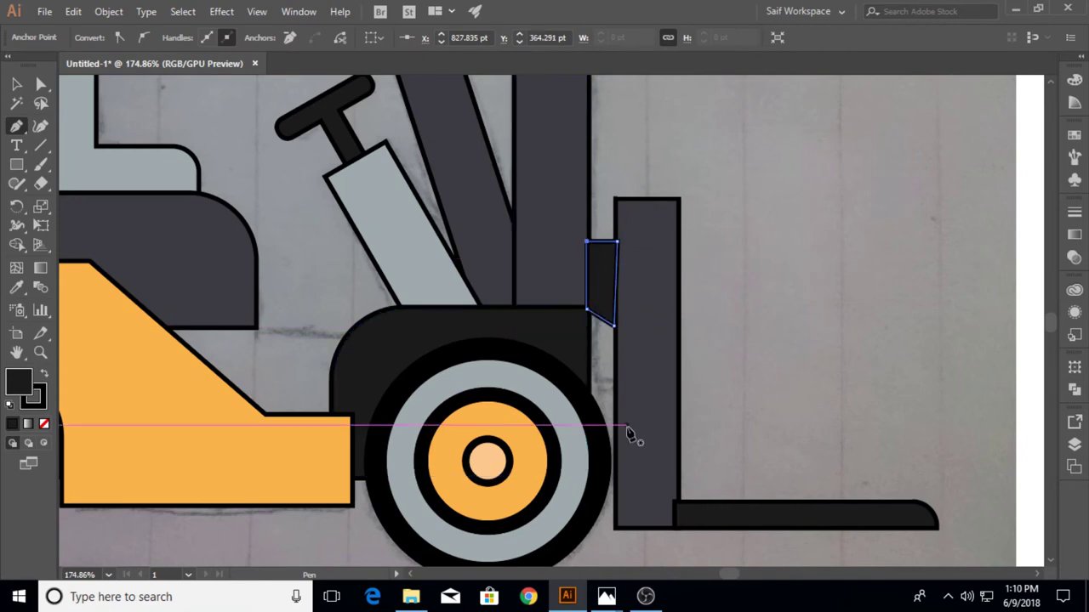
Draw the lower connector rectangle and tuck both pieces behind the fork post
click(590, 375)
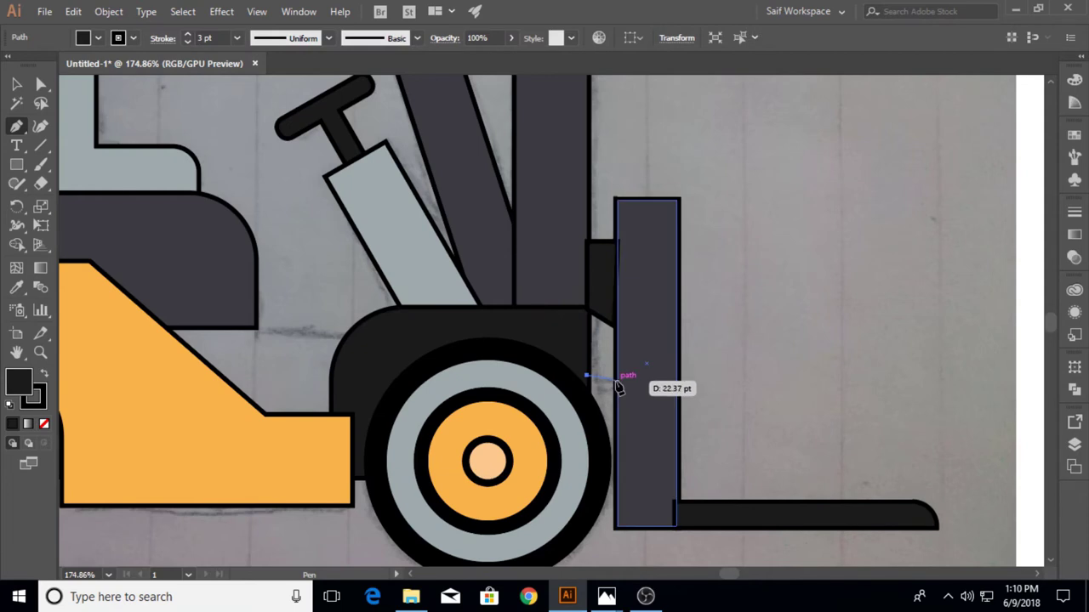
click(617, 375)
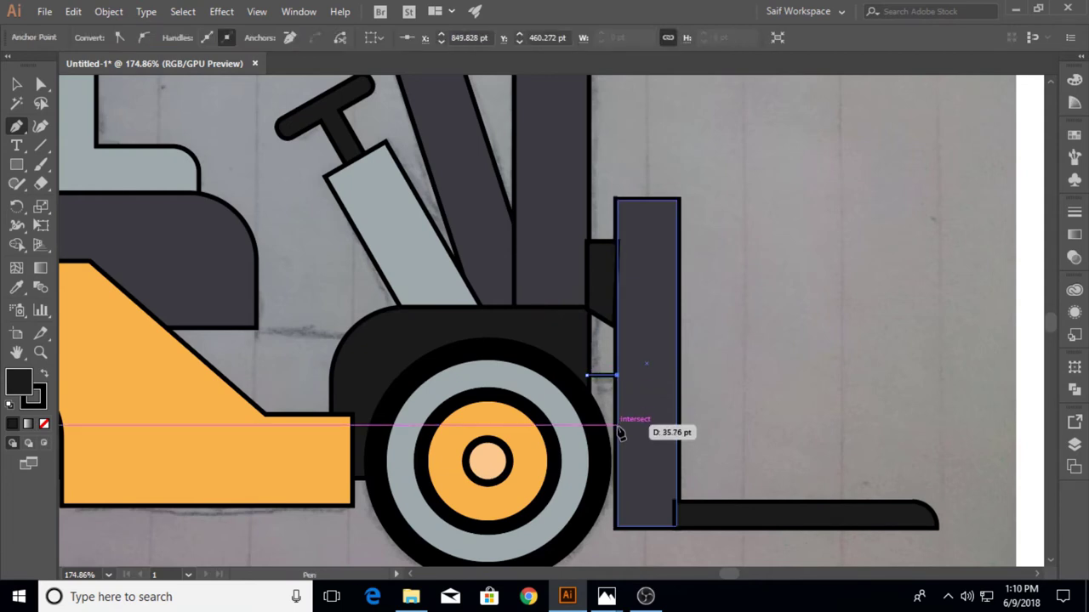
click(617, 452)
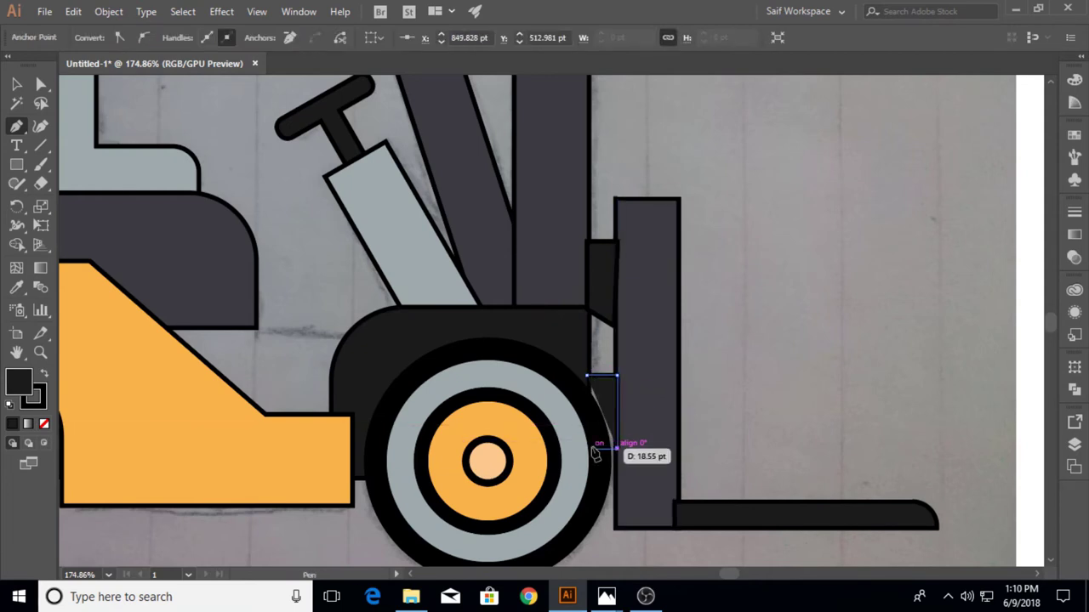
click(587, 448)
click(587, 375)
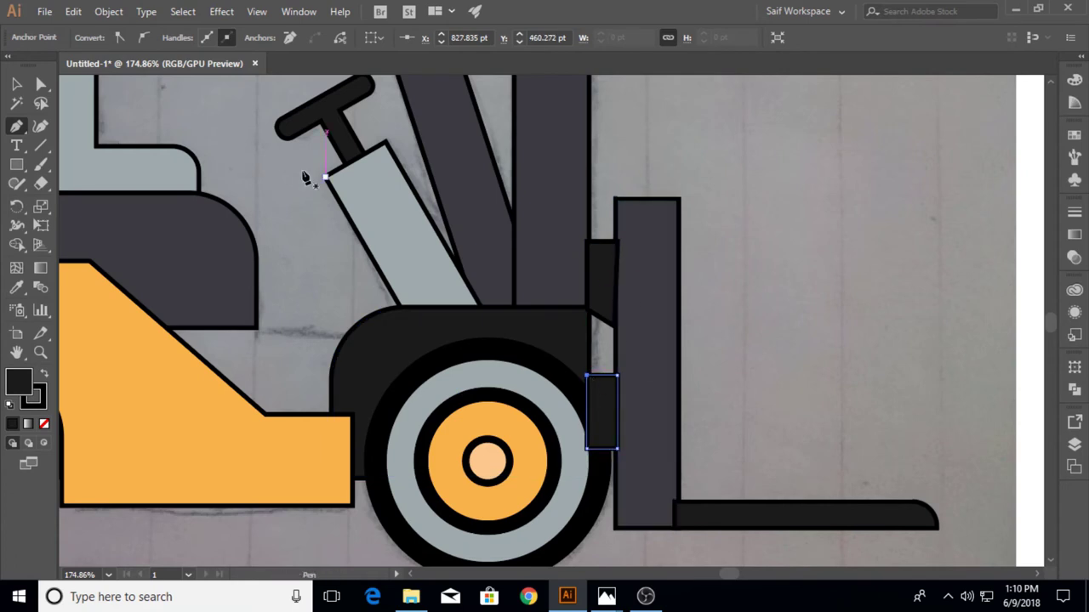
click(18, 84)
shift+click(600, 284)
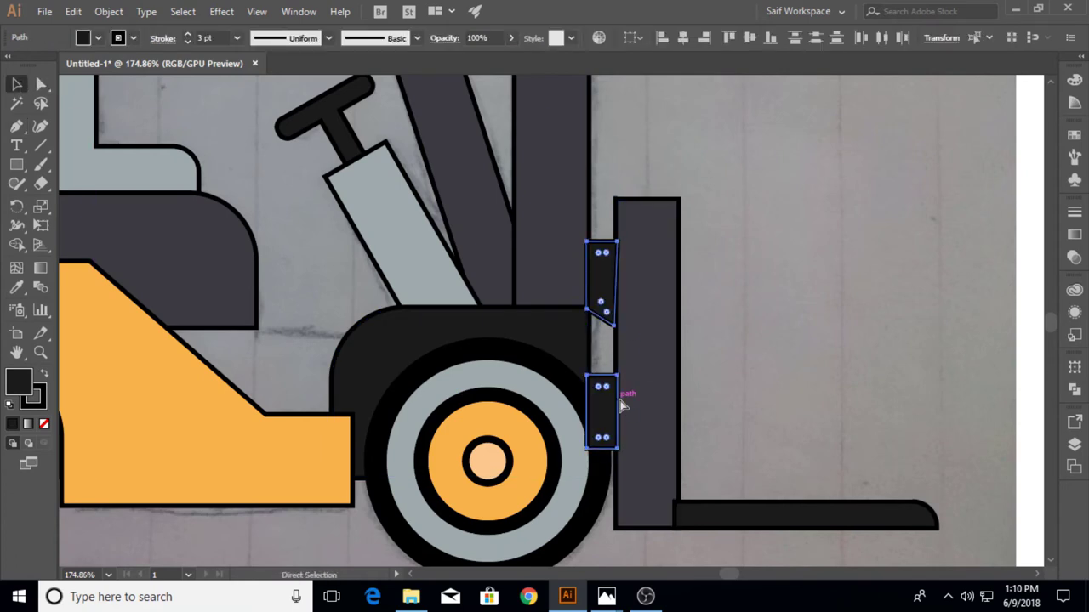
shift+click(621, 407)
key(ctrl+shift+bracketright)
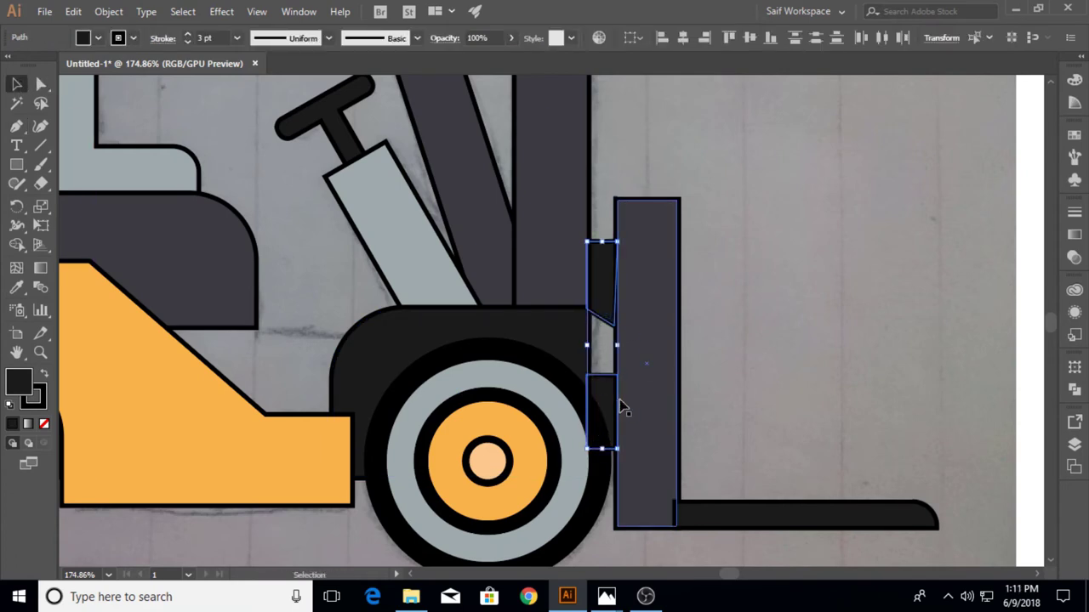
click(771, 343)
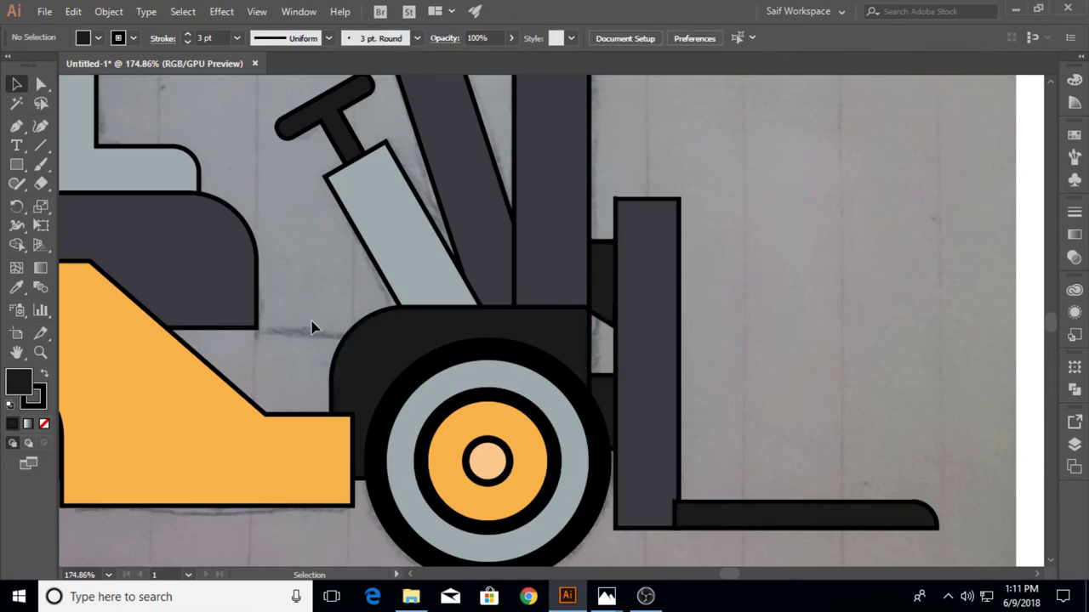
Give the tall mast rectangle and slanted mast piece 6 pt outlines
click(520, 247)
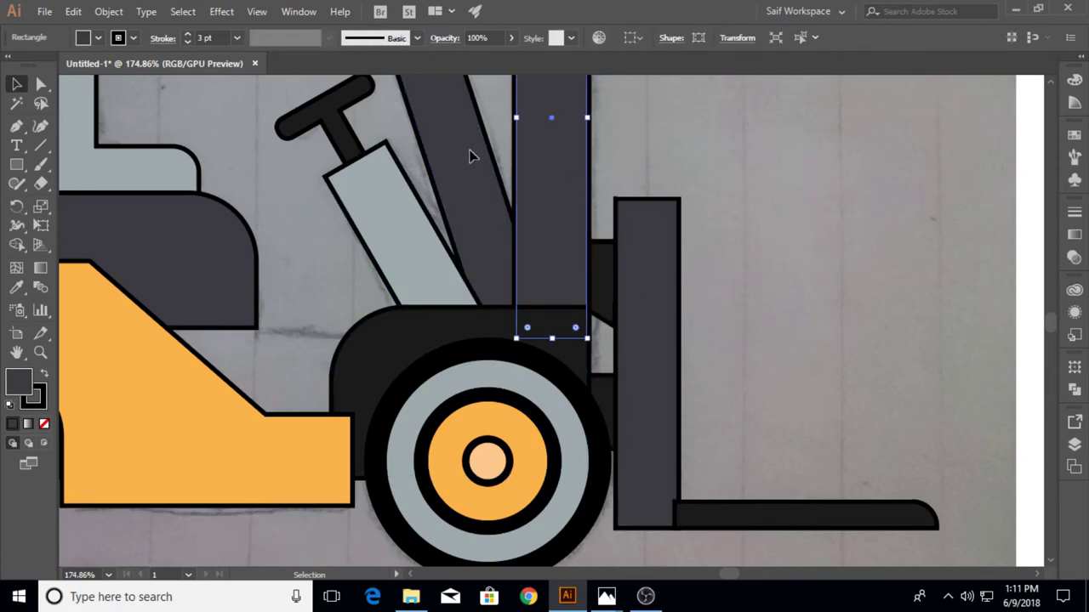
click(237, 37)
click(259, 199)
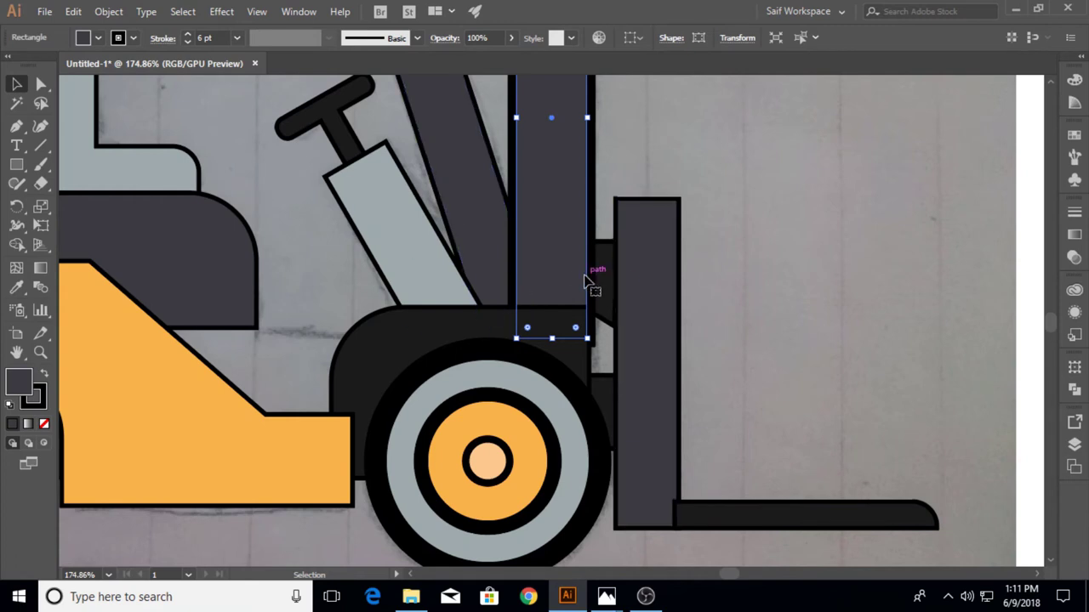
click(484, 187)
click(237, 37)
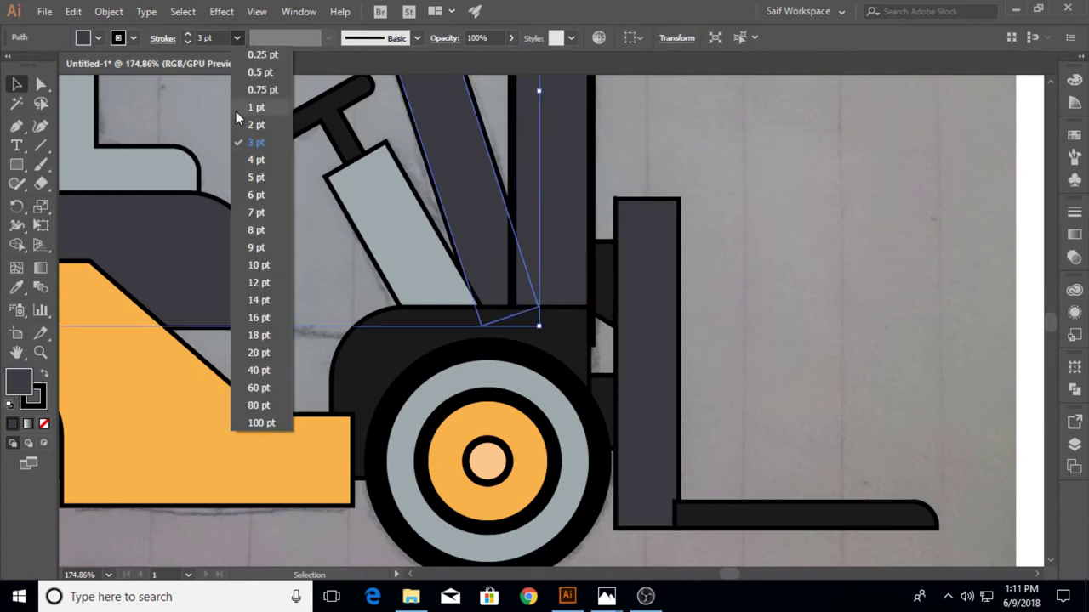
click(256, 195)
click(698, 185)
Eyedrop the mast's thick 6 pt outline onto the fork post
click(679, 268)
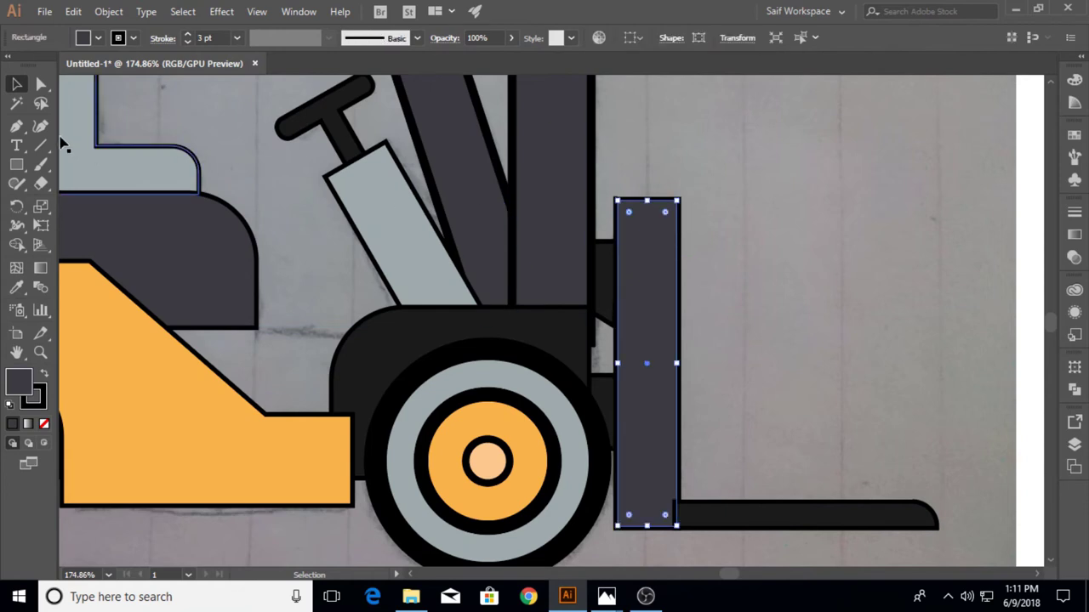
click(17, 286)
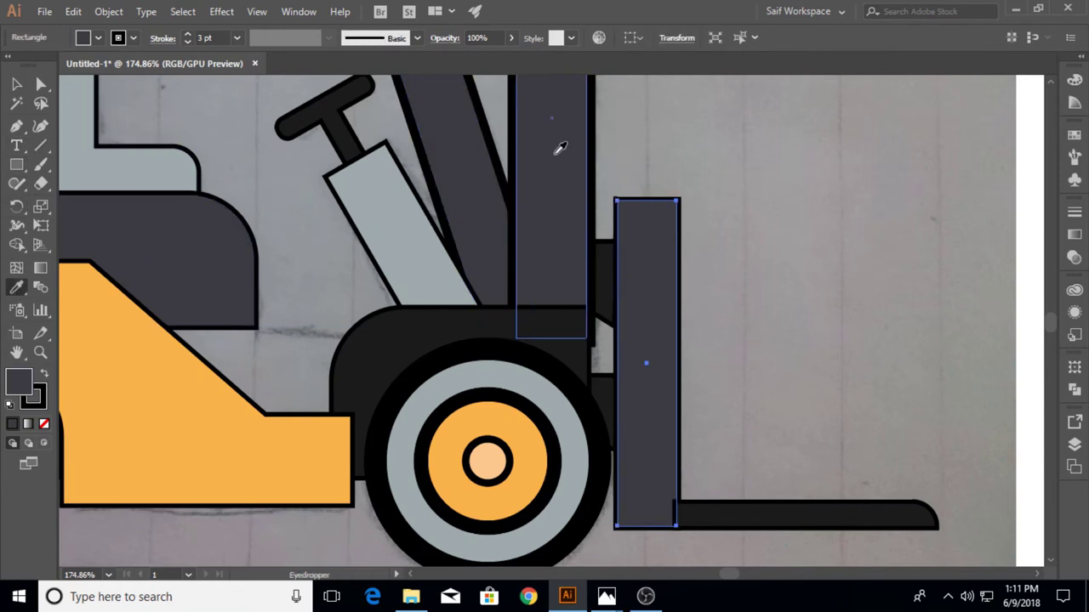
click(560, 148)
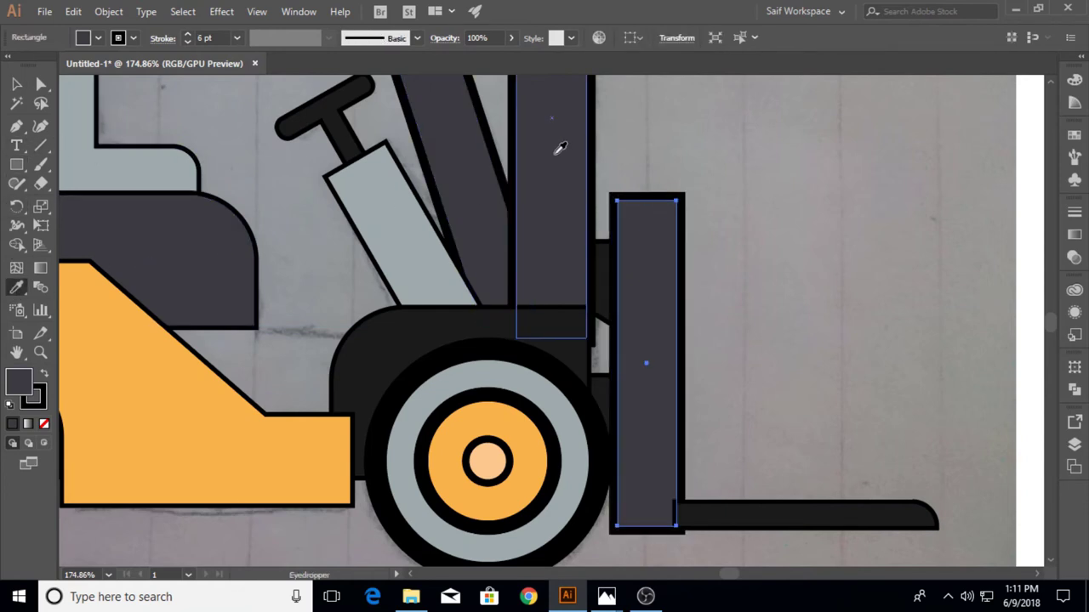
click(17, 85)
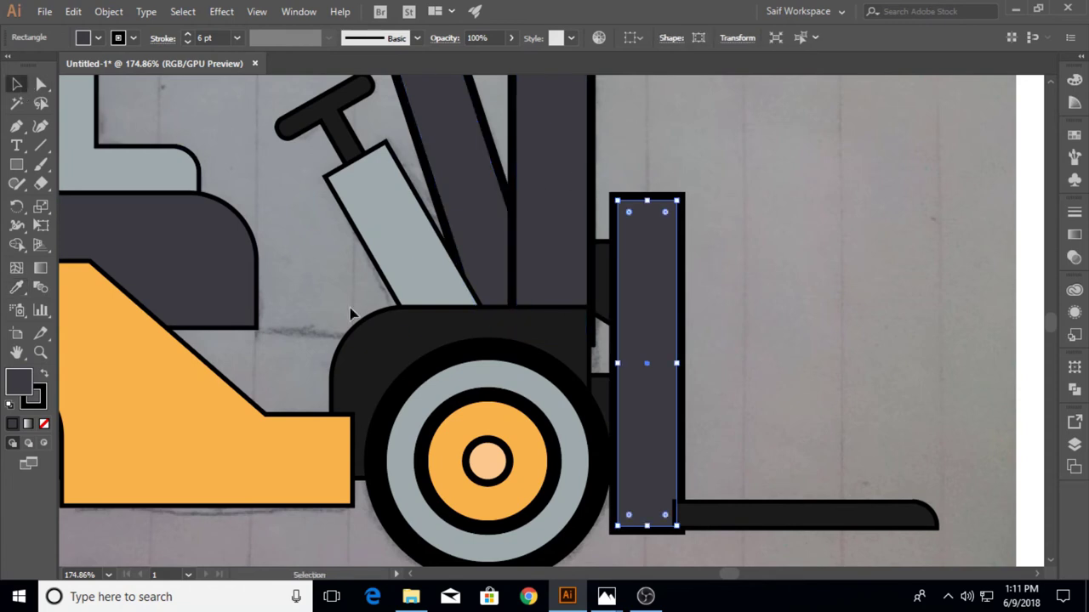
Pull the fork bar's left edge against the post and zoom back out
click(715, 515)
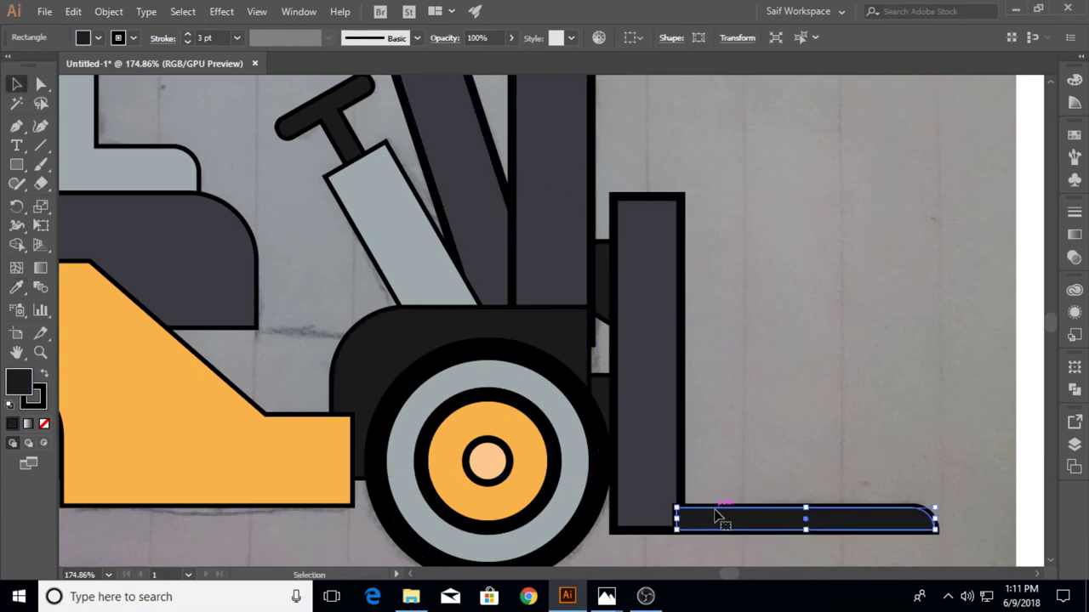
click(722, 437)
click(680, 515)
drag(679, 519, 683, 519)
click(747, 433)
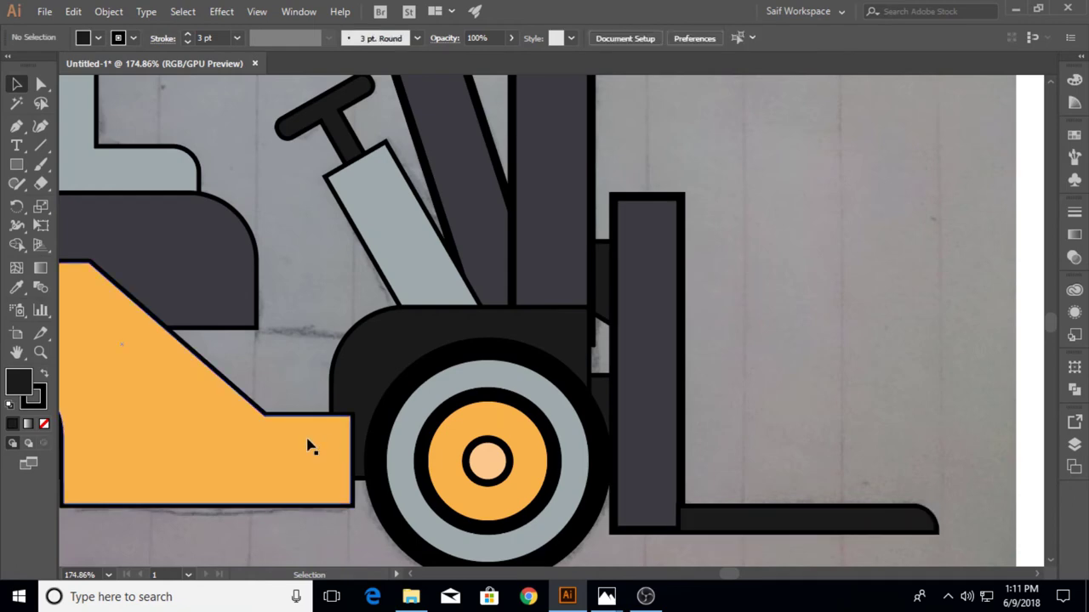
click(40, 353)
alt+click(368, 299)
Set the orange lower body's fill to None, then trace a short straight line over the sketch beneath
alt+click(368, 300)
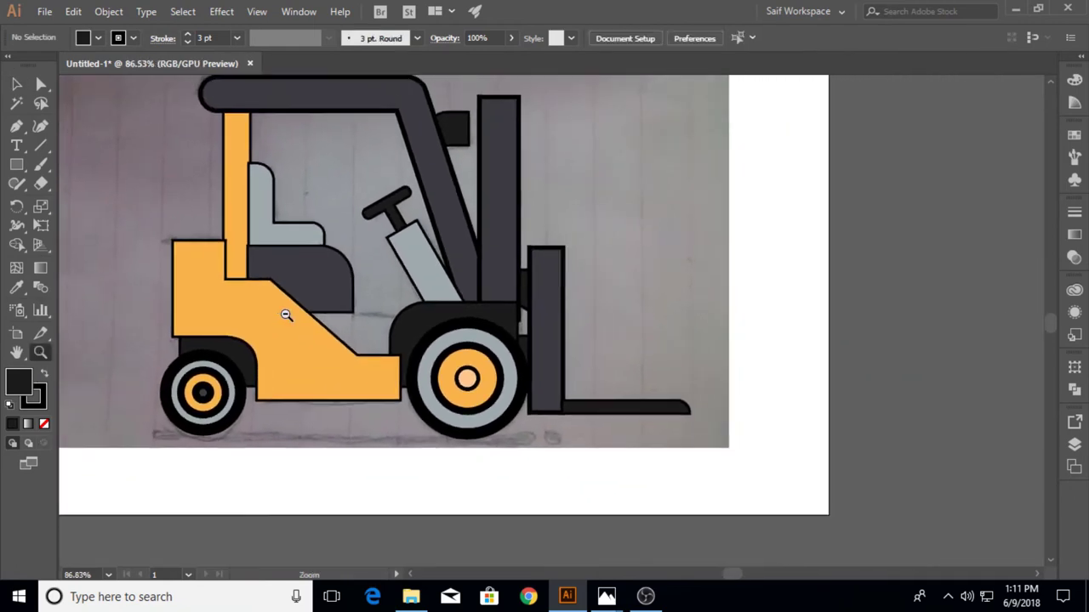
drag(284, 312, 352, 316)
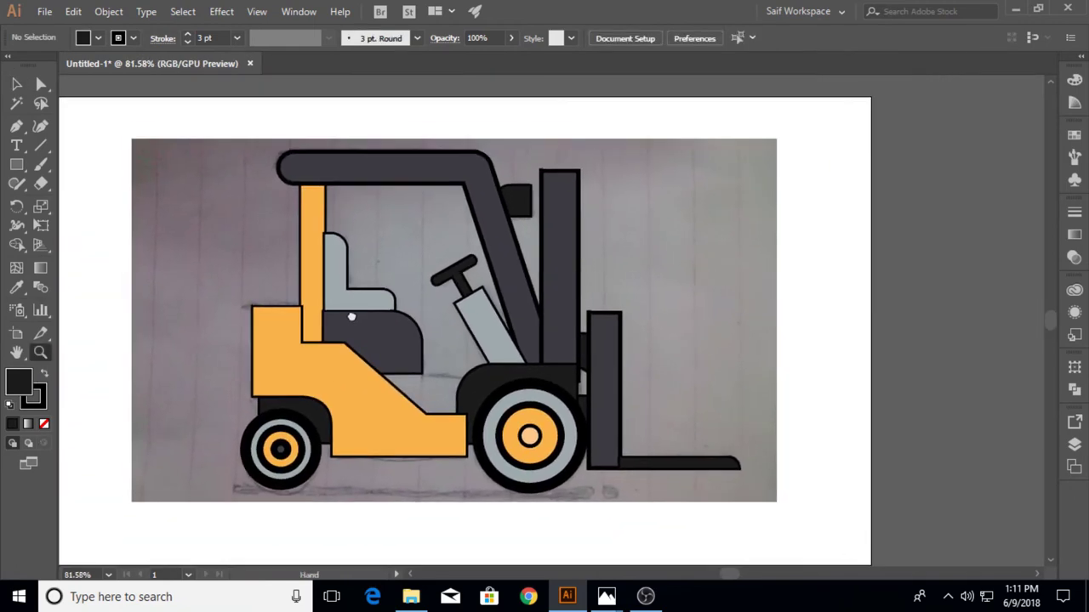
click(40, 145)
key(v)
click(357, 392)
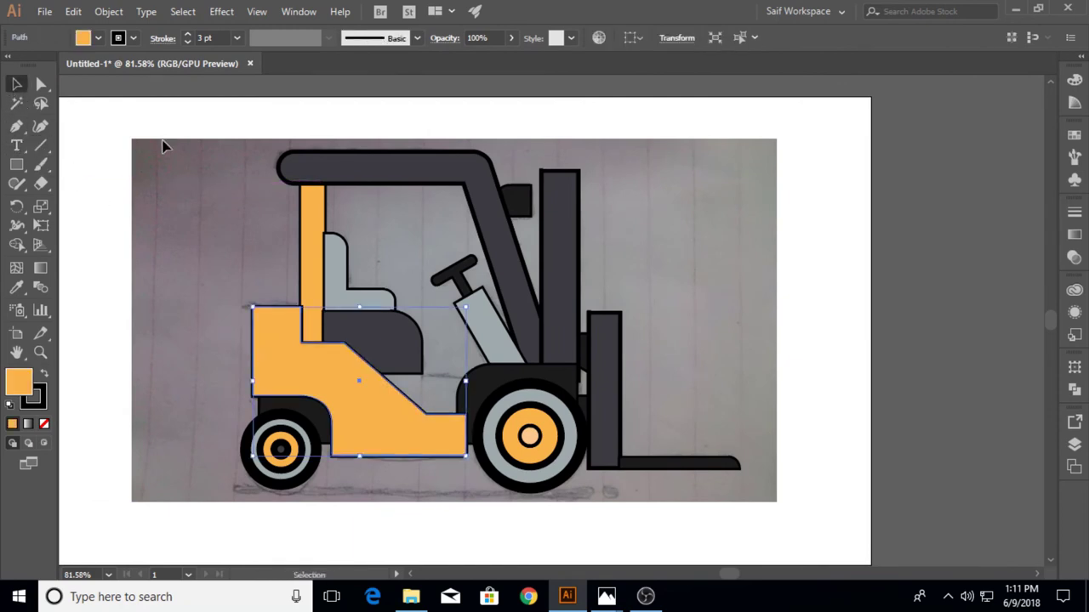
click(96, 39)
click(11, 66)
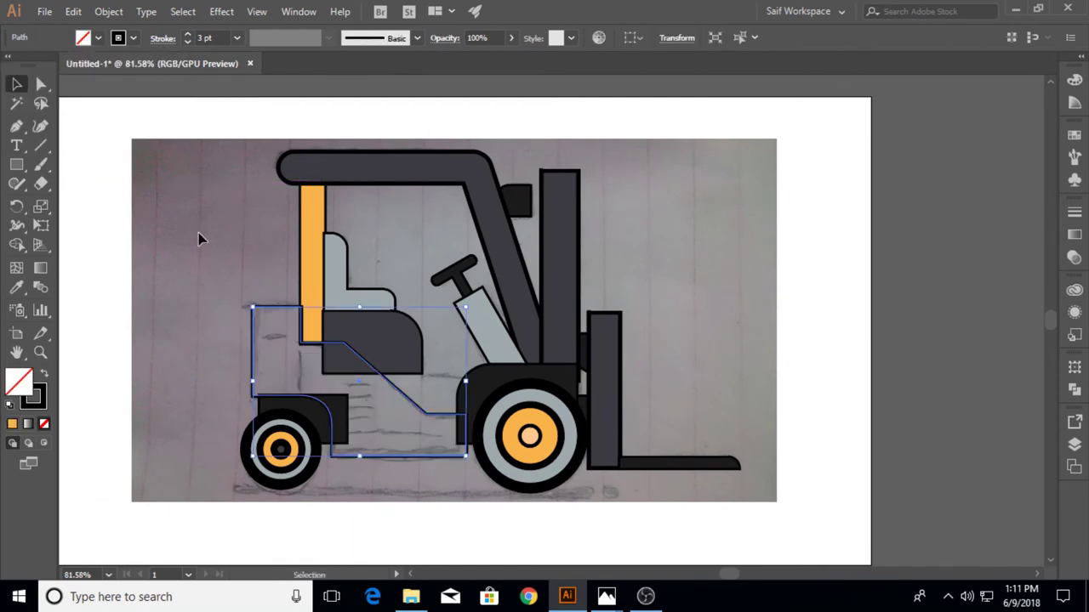
click(39, 147)
mouse_move(260, 337)
mouse_down()
mouse_move(290, 338)
mouse_move(347, 385)
mouse_up()
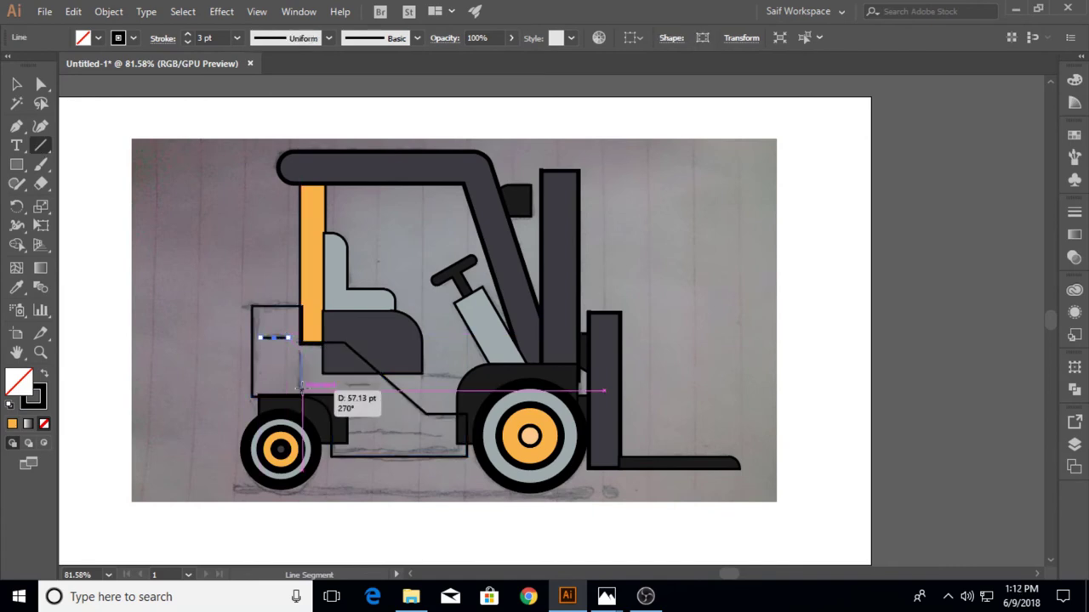
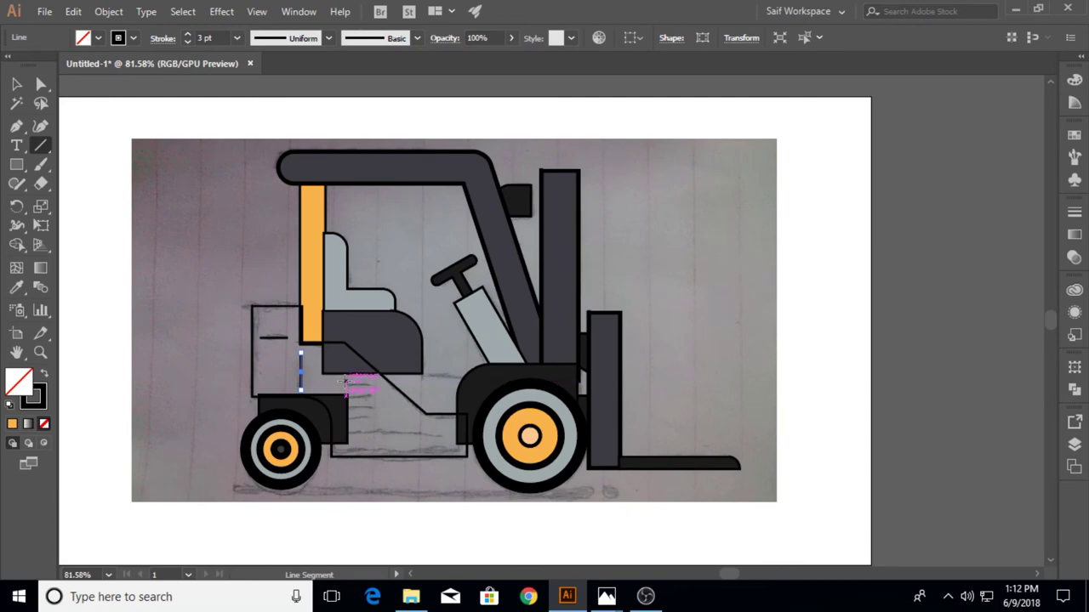
Draw a short horizontal line on the body and duplicate it into an evenly spaced stack
drag(347, 385, 374, 384)
key(v)
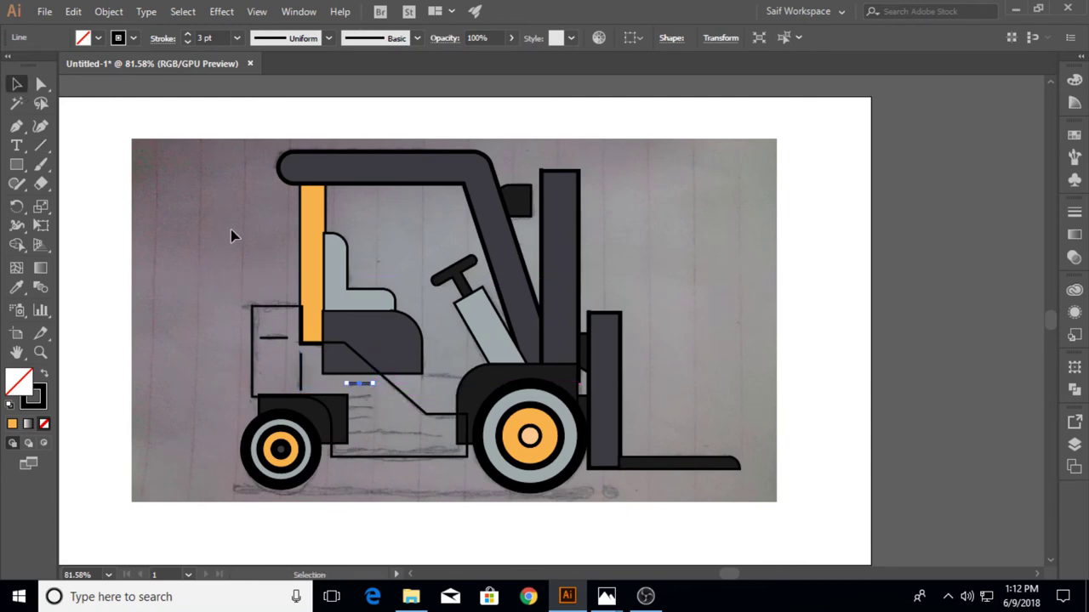
drag(298, 357, 539, 365)
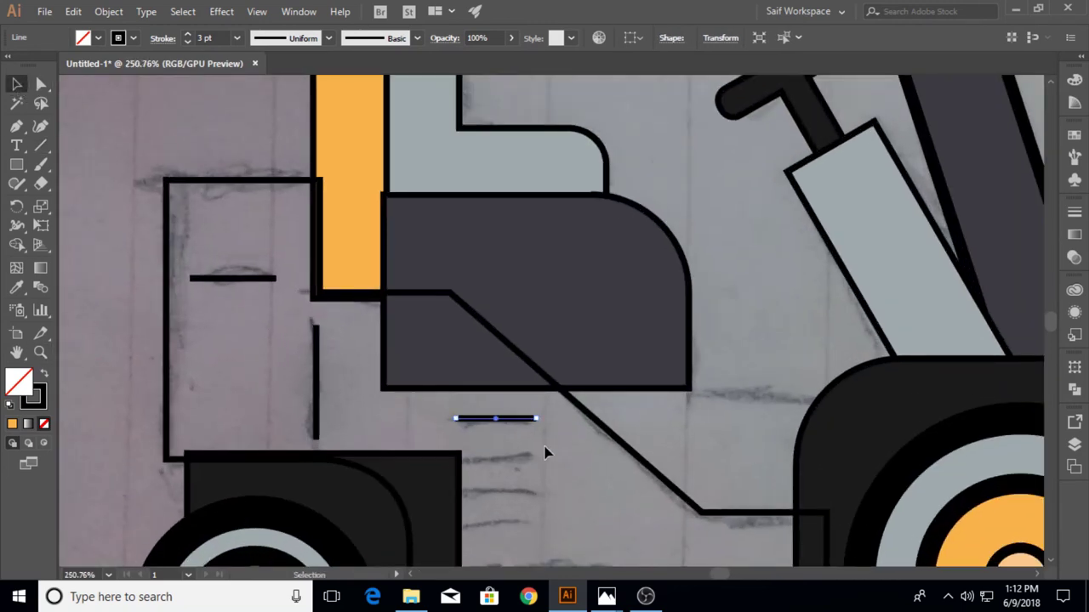
alt+drag(511, 428, 511, 466)
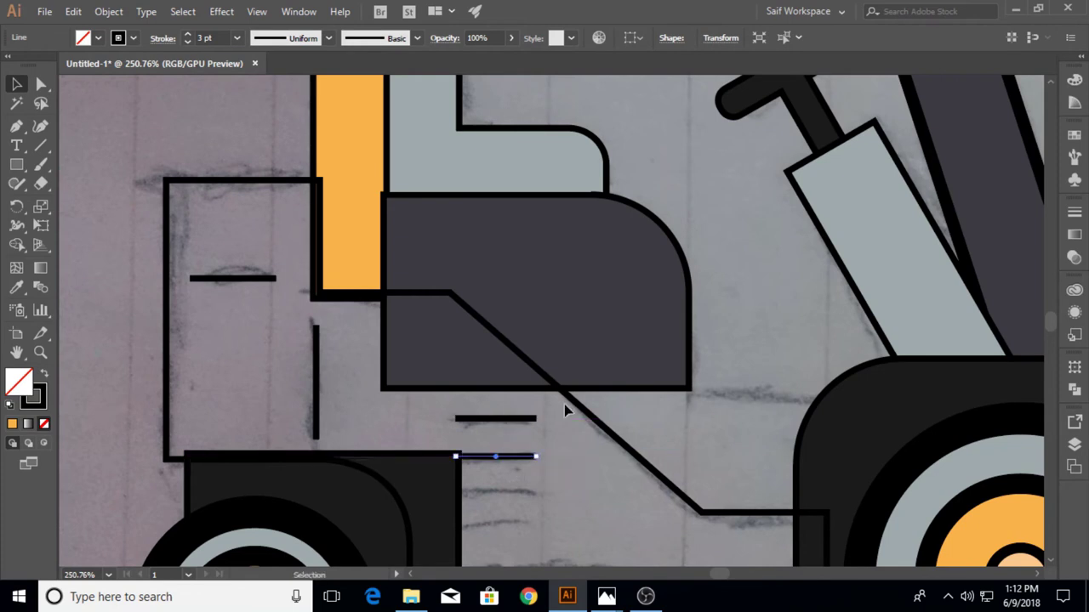
key(ctrl+d)
key(ctrl+d)
scroll(578, 486, down, 3)
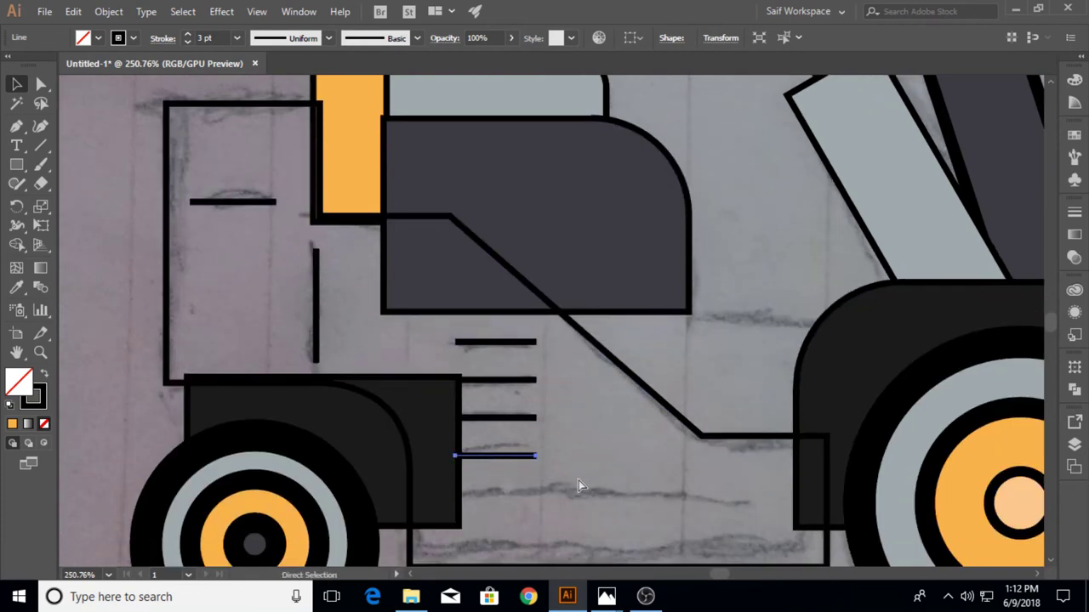
key(ctrl+d)
Stretch the bottom line's right anchor straight out into a long line
click(41, 83)
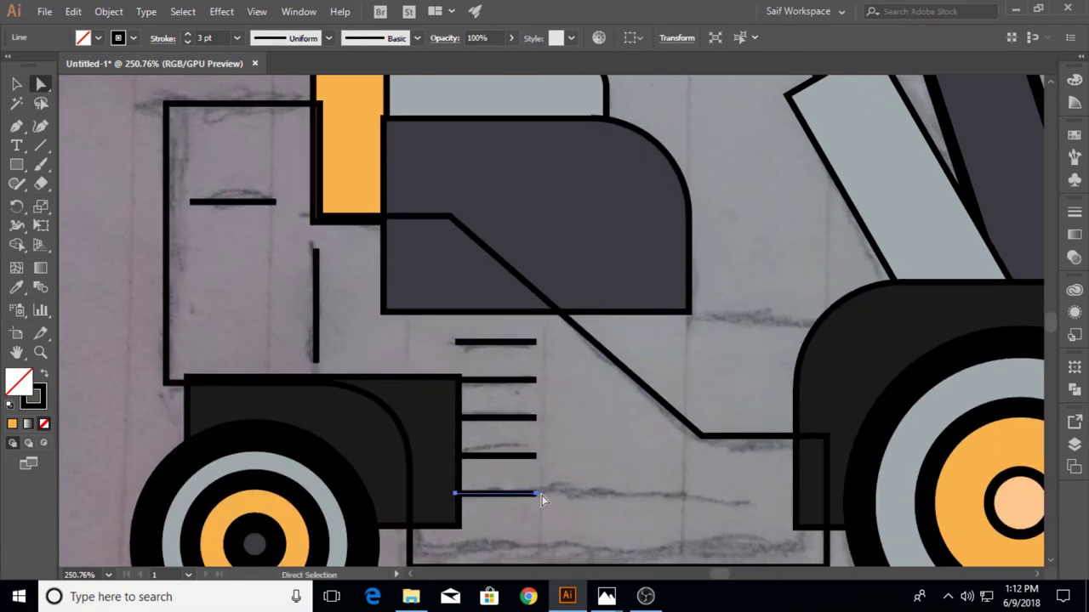
mouse_move(535, 494)
mouse_down()
mouse_move(748, 505)
mouse_move(754, 517)
mouse_up()
key(ctrl+z)
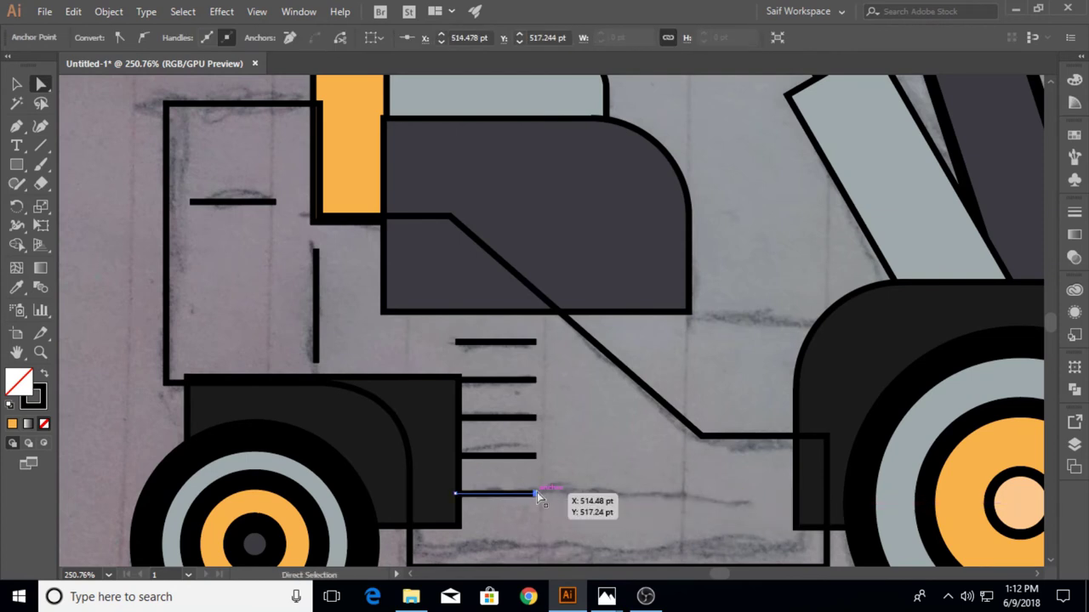
drag(537, 491, 753, 496)
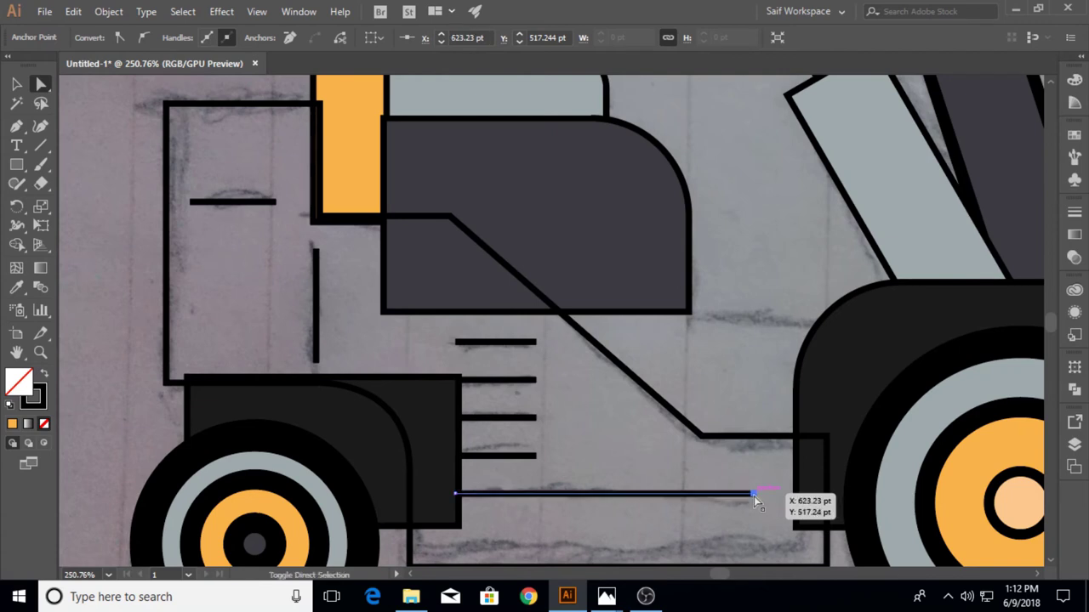
Select the stacked lines, the long bottom line and the upper-left short line together
click(494, 343)
shift+click(507, 380)
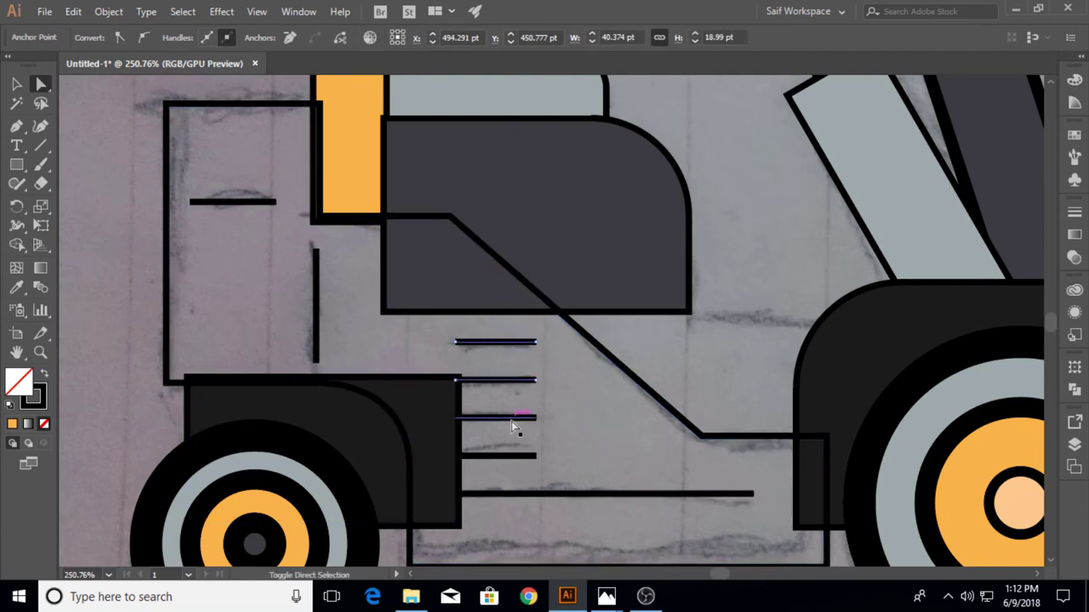
shift+click(511, 417)
shift+click(515, 456)
shift+click(518, 494)
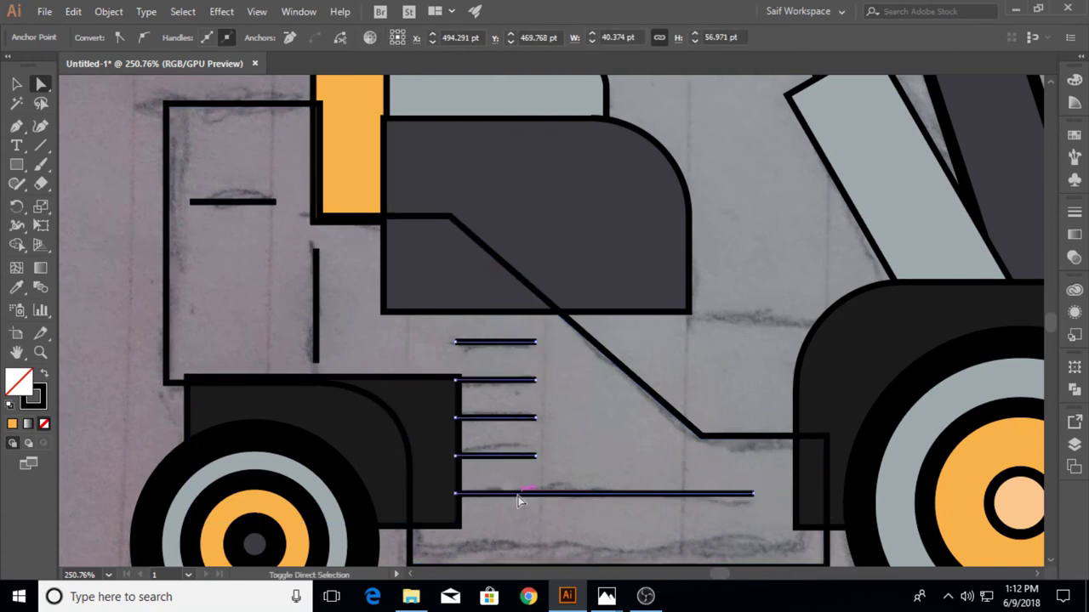
shift+click(239, 203)
Give all the body's detail lines, including the vertical and stacked ones, round stroke caps
click(16, 85)
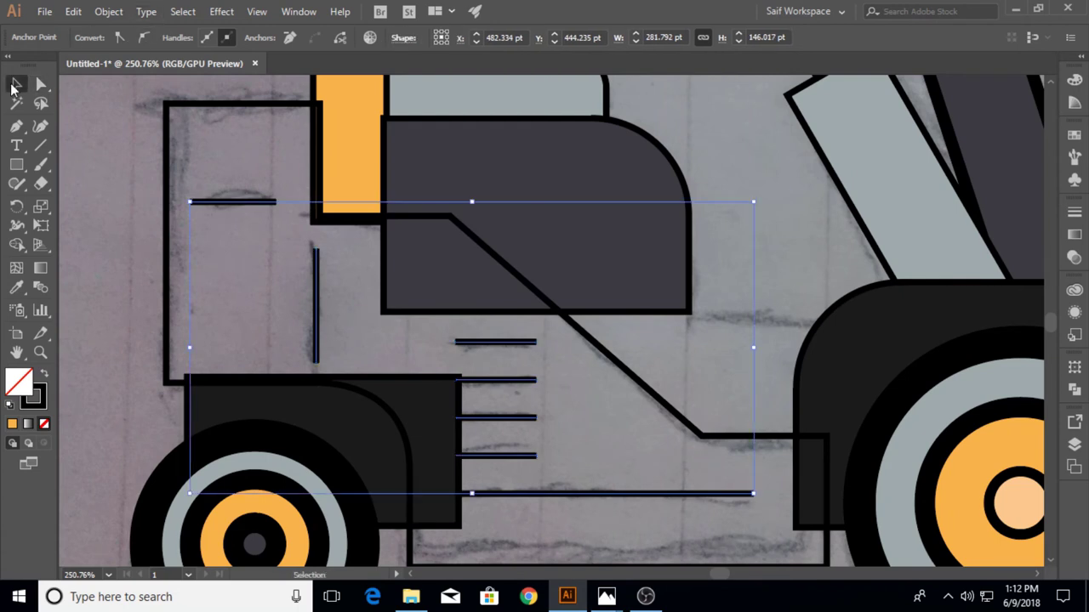
click(74, 133)
click(236, 202)
shift+click(316, 303)
shift+click(529, 342)
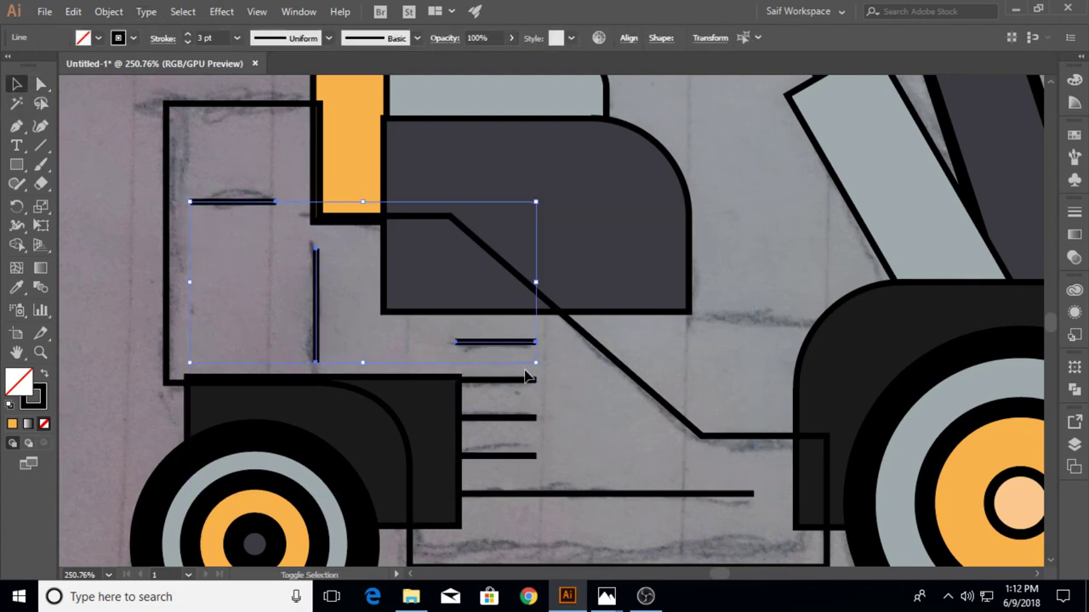
shift+click(529, 379)
shift+click(529, 417)
shift+click(529, 455)
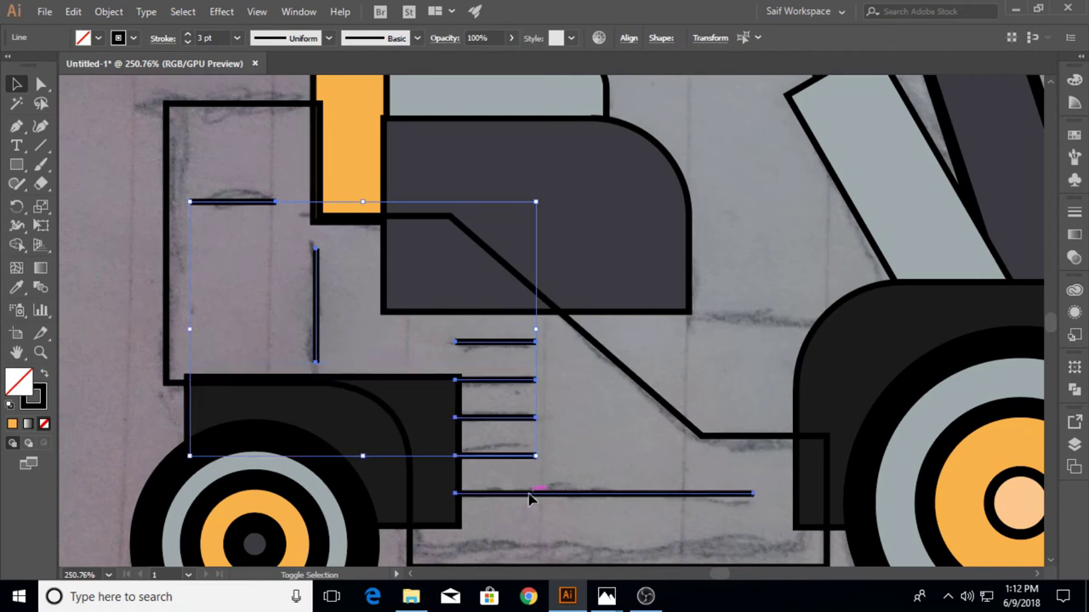
shift+click(529, 494)
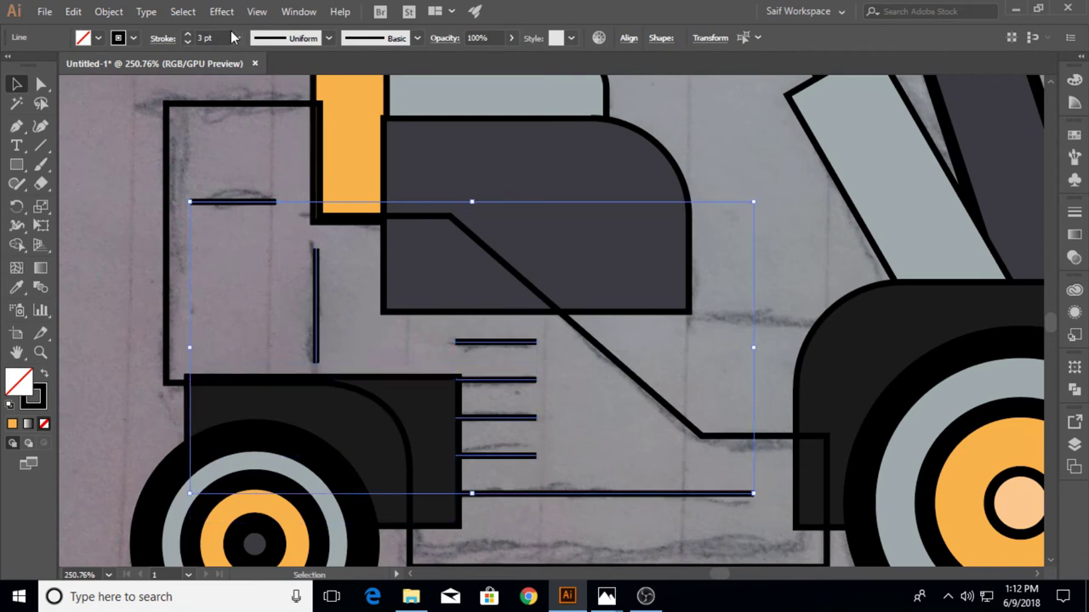
click(162, 39)
click(91, 71)
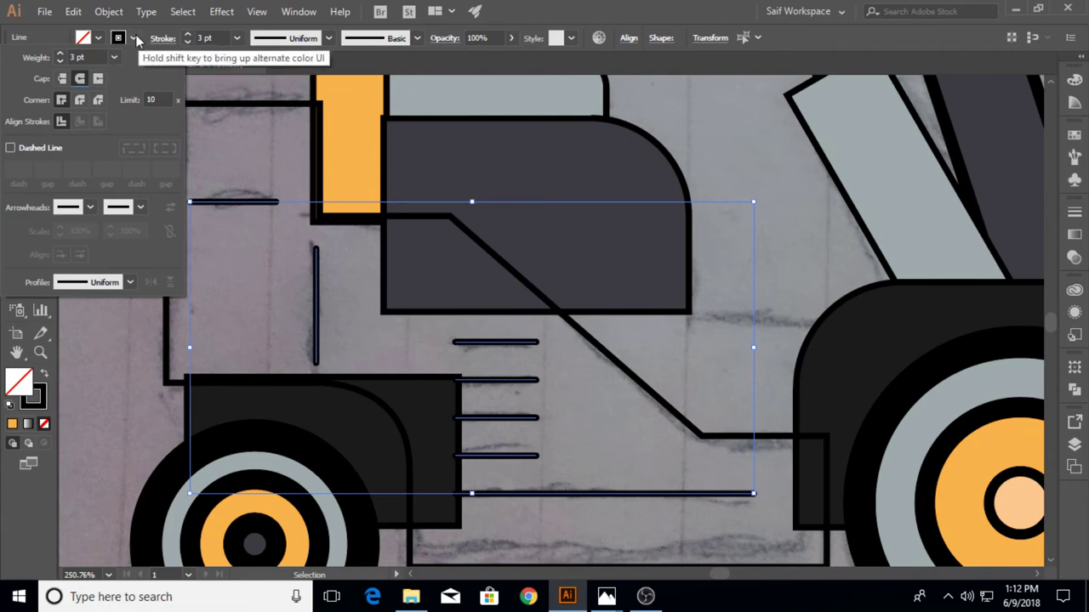
Bring the detail lines to the front via Arrange
right_click(319, 287)
click(520, 500)
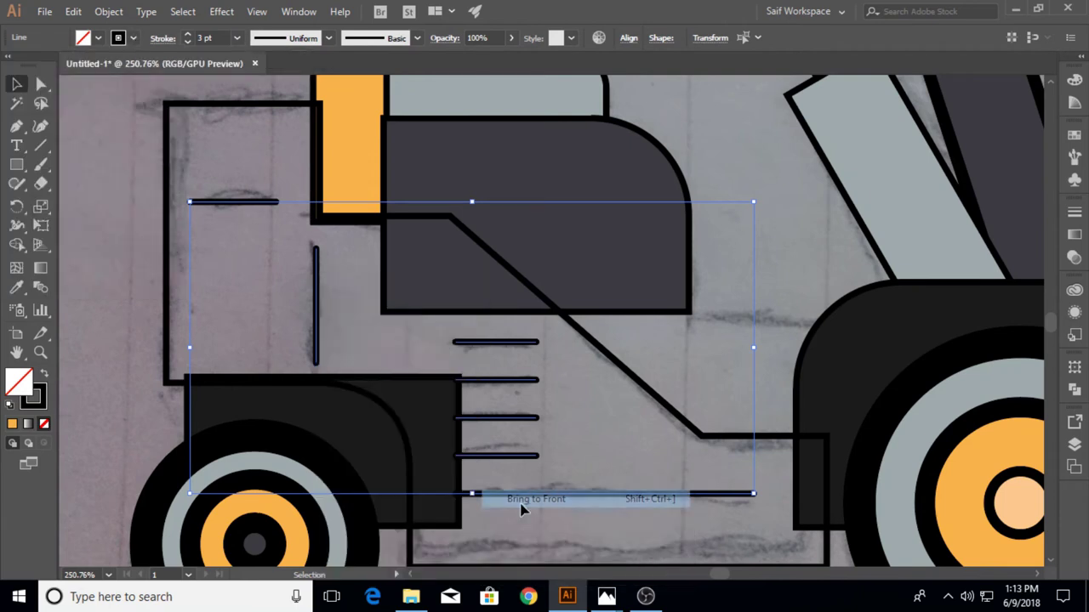
click(117, 257)
Fill the forklift body with the pillar's orange using the Eyedropper
click(166, 136)
click(16, 288)
click(357, 145)
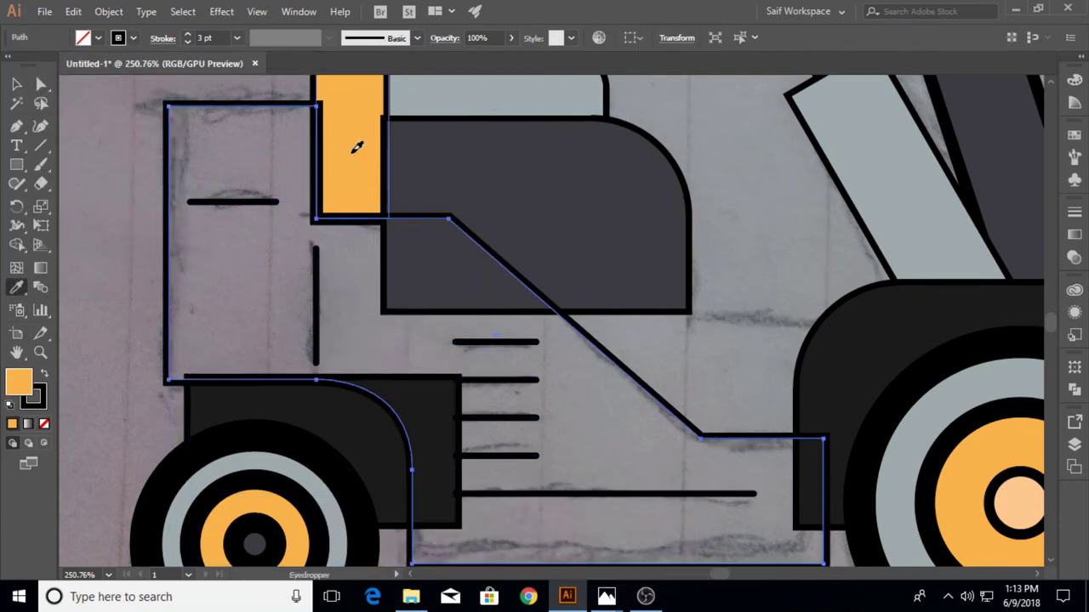
click(16, 84)
click(343, 102)
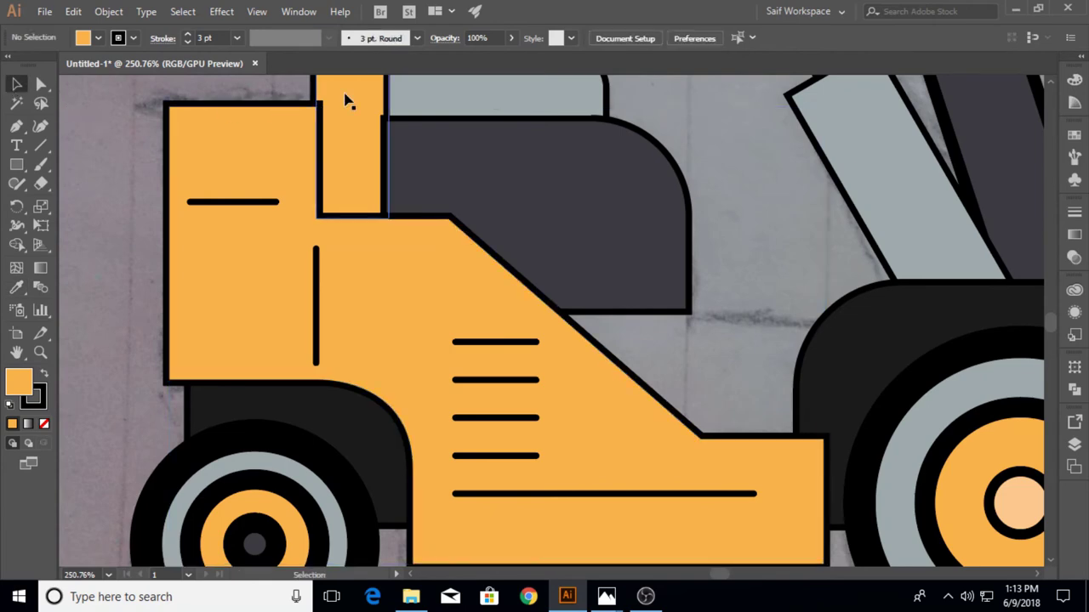
click(40, 352)
Draw an oval beside the vertical line and a small circle inside its lower part
drag(352, 272, 237, 252)
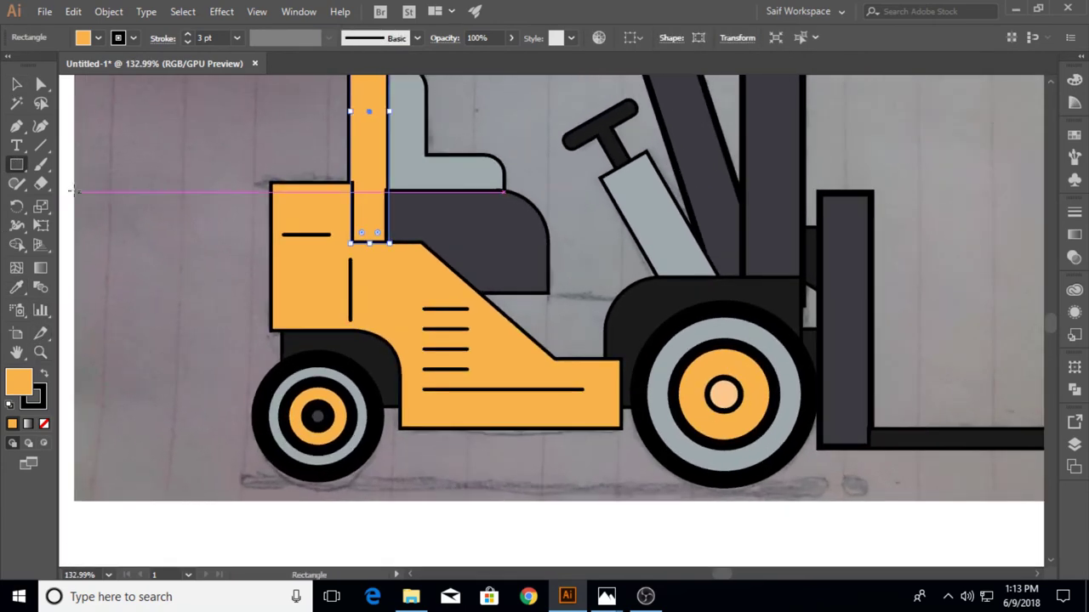
drag(16, 163, 54, 201)
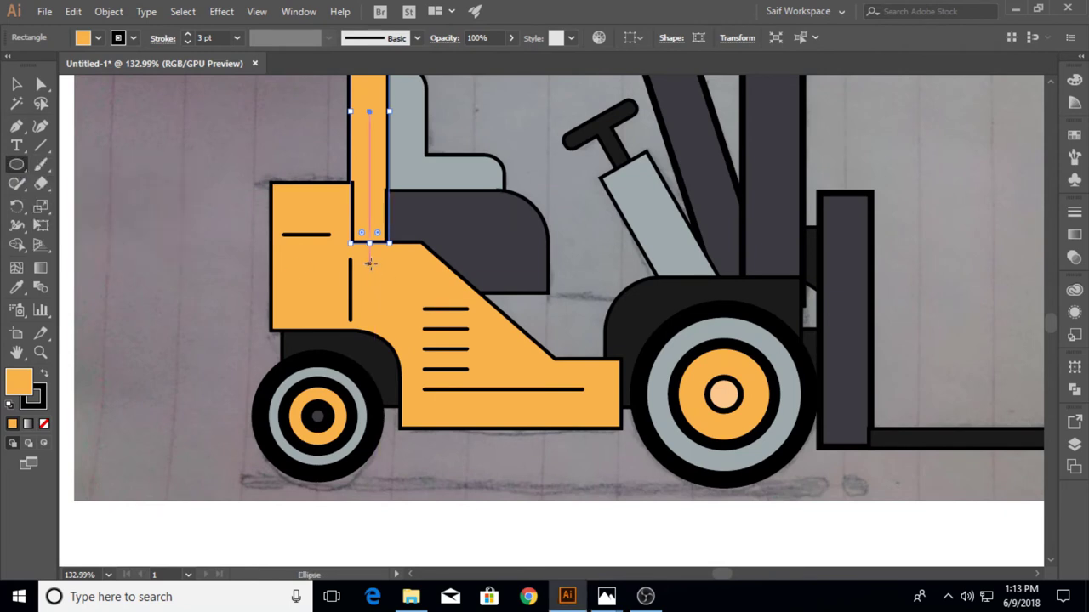
drag(369, 260, 404, 306)
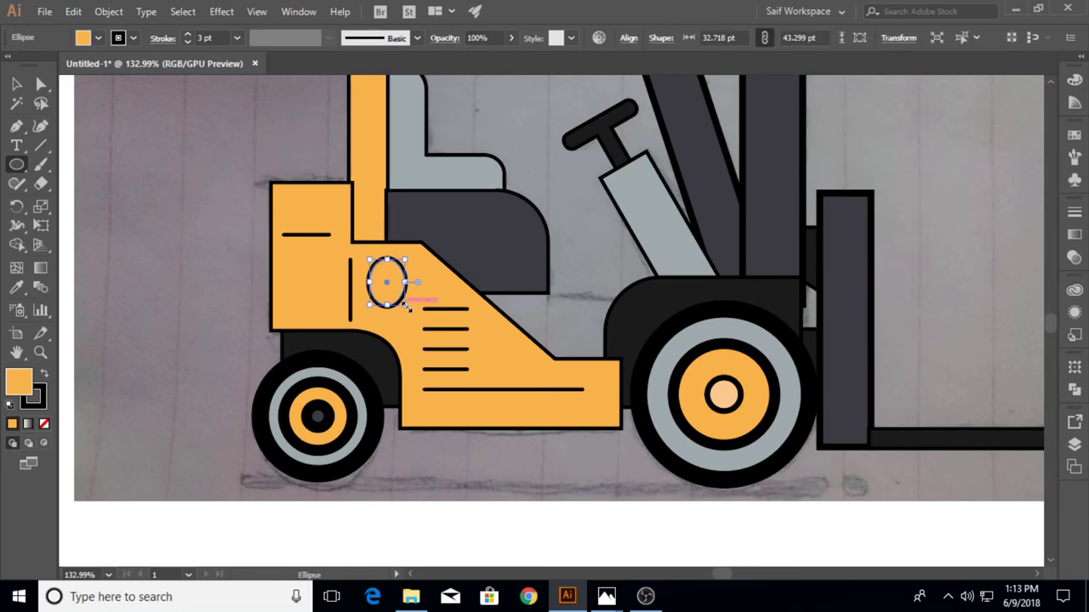
scroll(344, 296, up, 3)
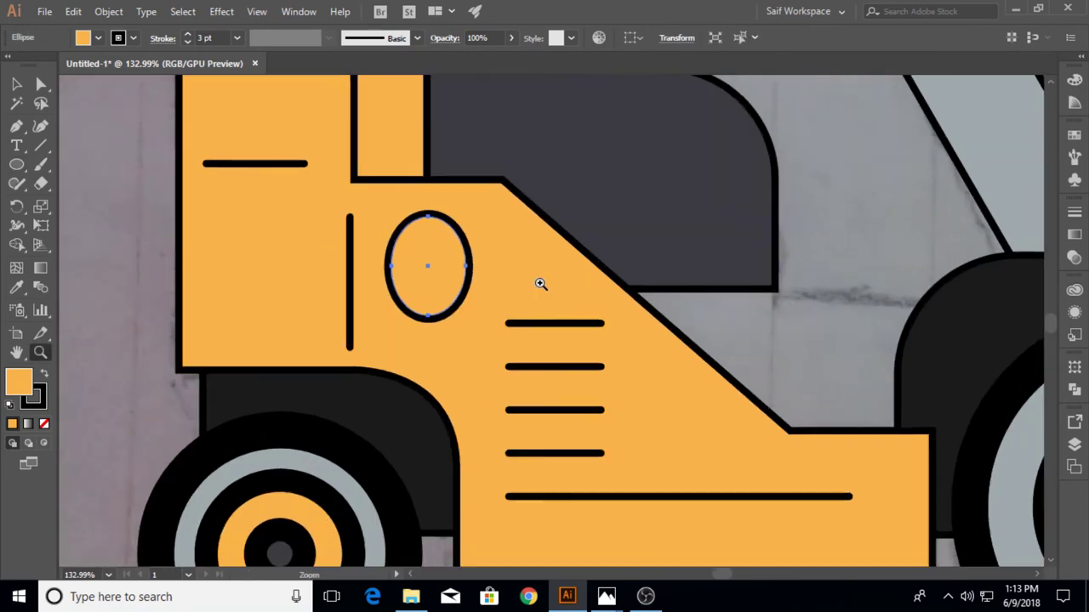
scroll(357, 292, up, 3)
drag(481, 291, 510, 319)
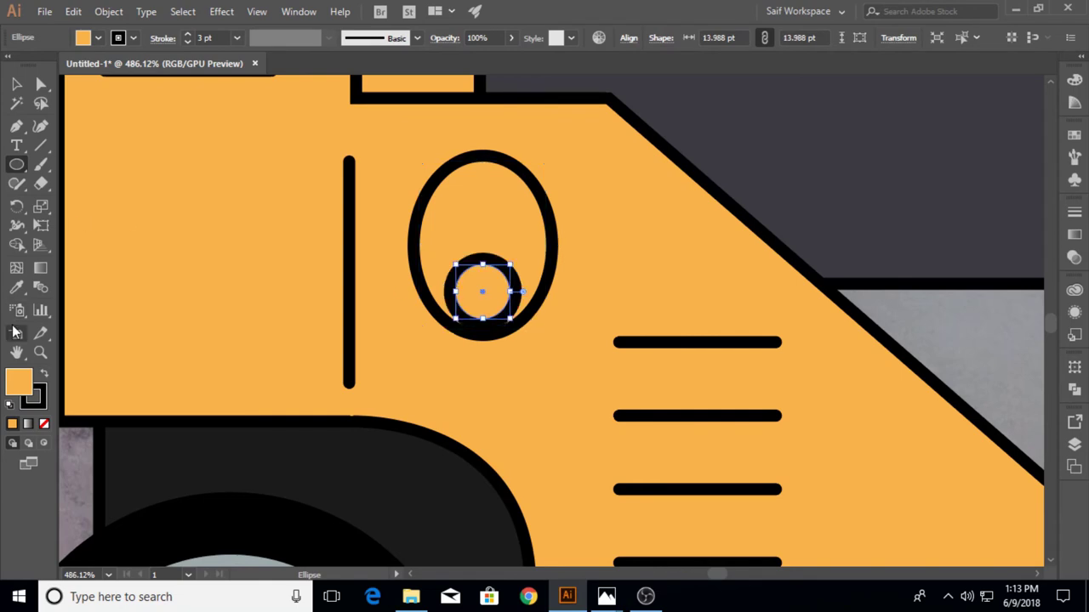
Colour the small circle grey and the oval black, then zoom out and deselect
key(i)
click(850, 340)
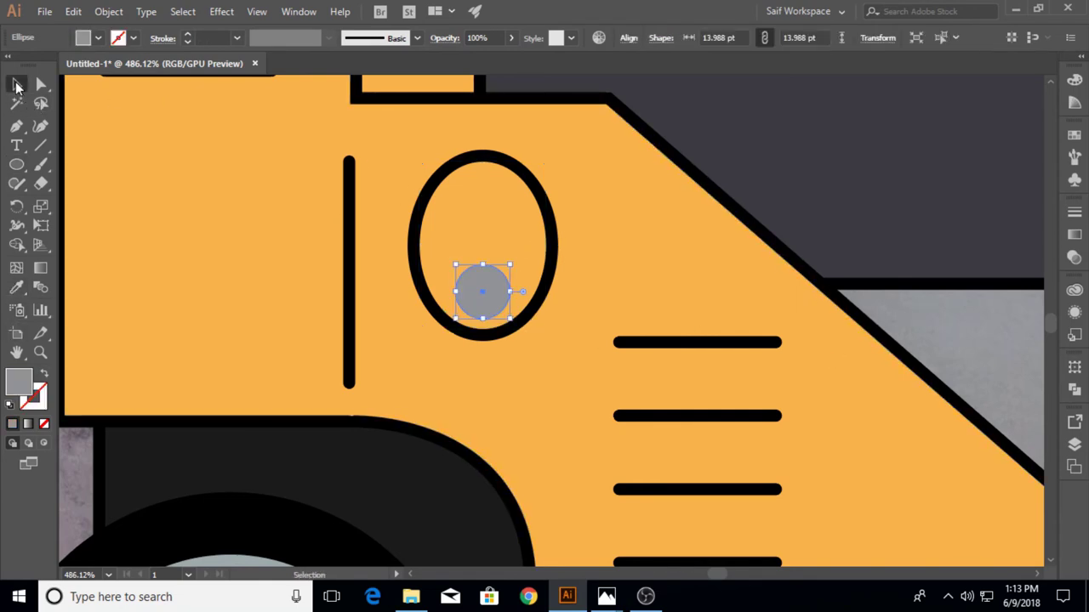
ctrl+click(451, 175)
click(364, 452)
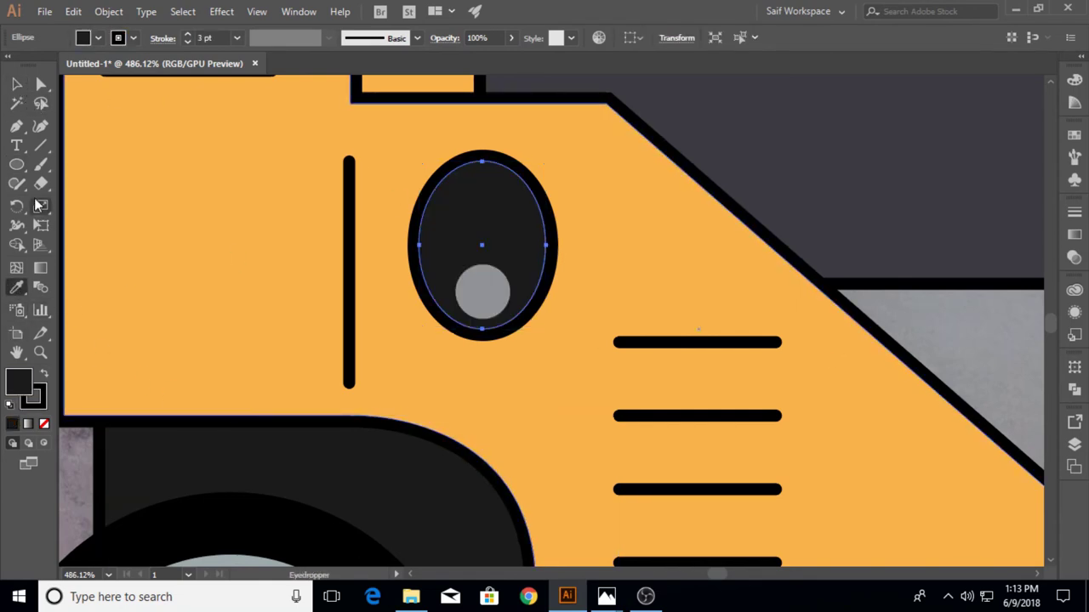
click(40, 352)
mouse_move(607, 365)
mouse_down()
mouse_move(422, 357)
mouse_move(393, 312)
mouse_up()
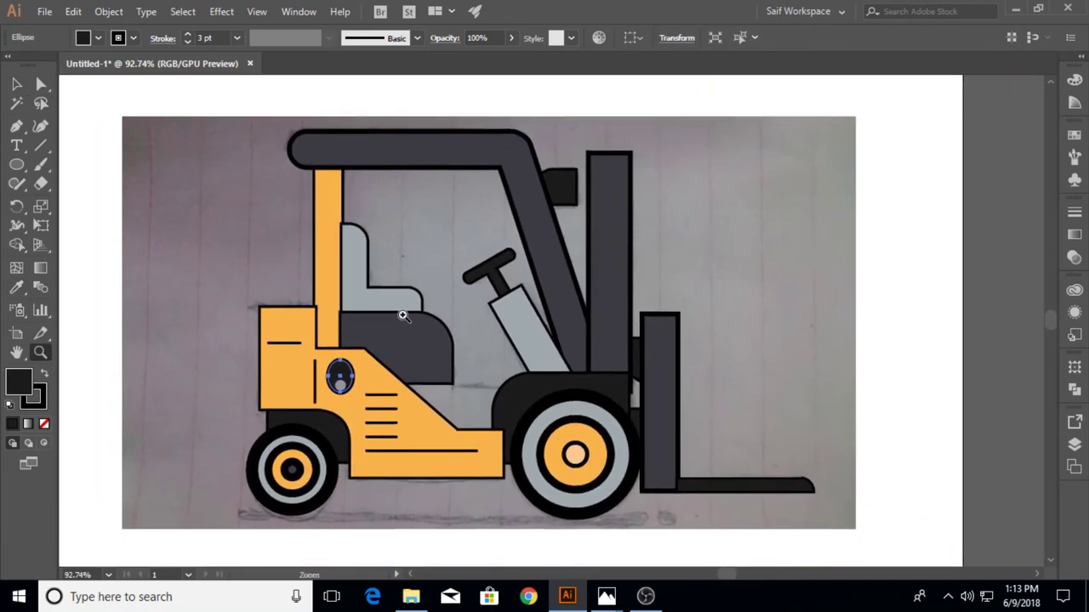
key(v)
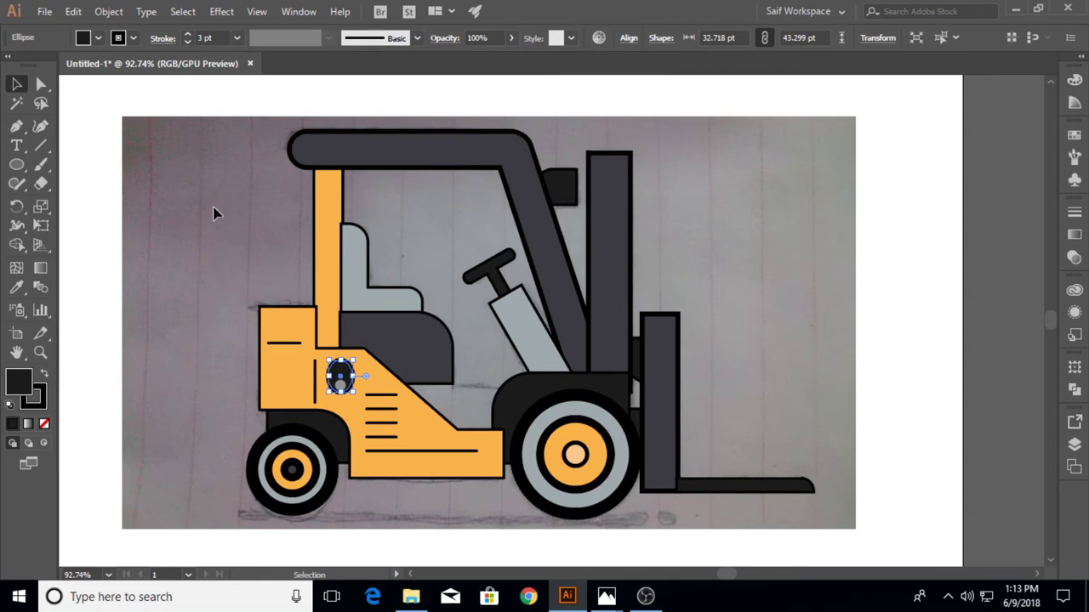
click(215, 213)
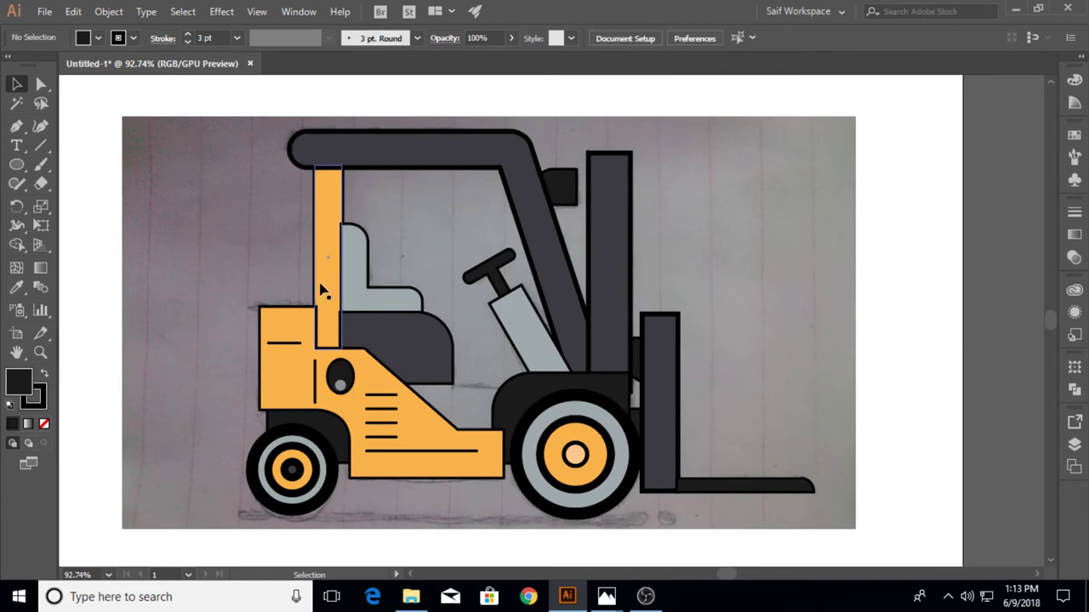
Cut a thin sliver from a pillar copy with Pathfinder Minus Front and colour it darker orange
drag(323, 291, 783, 283)
key(Right)
key(Right)
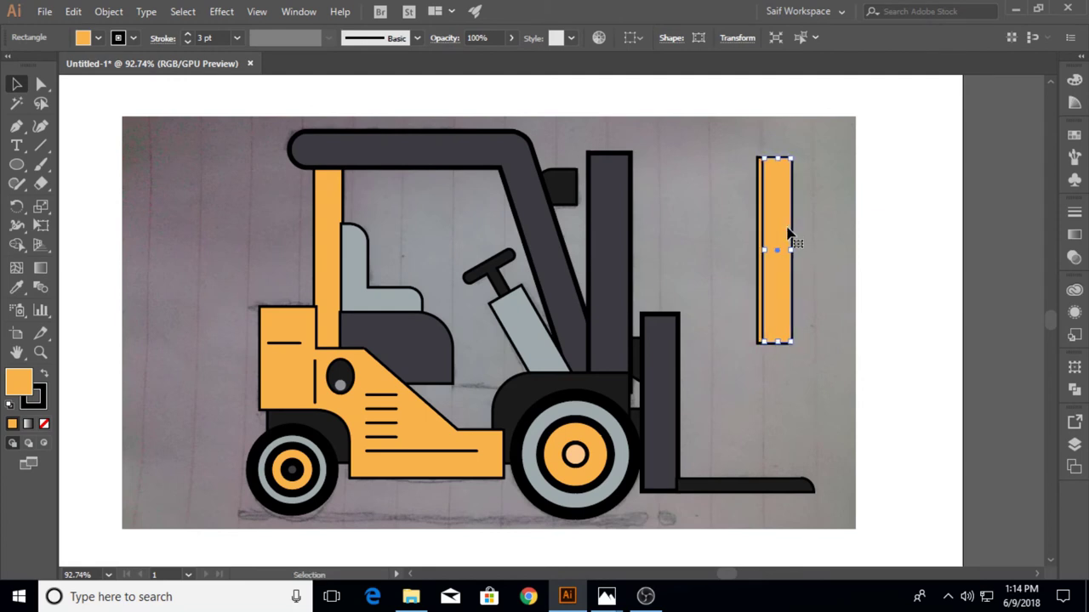
click(1075, 389)
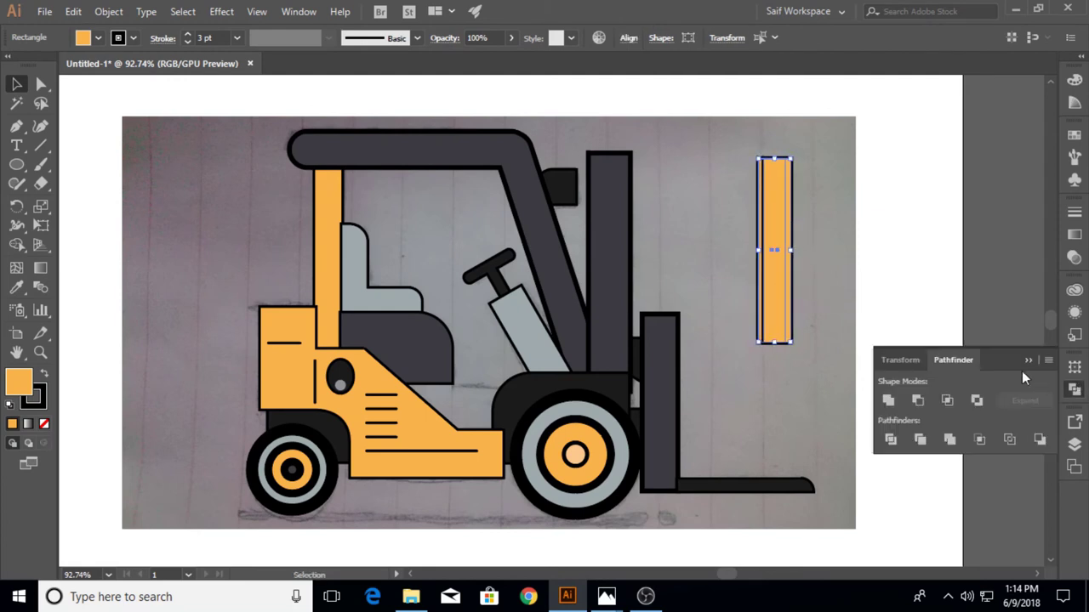
click(915, 400)
click(15, 289)
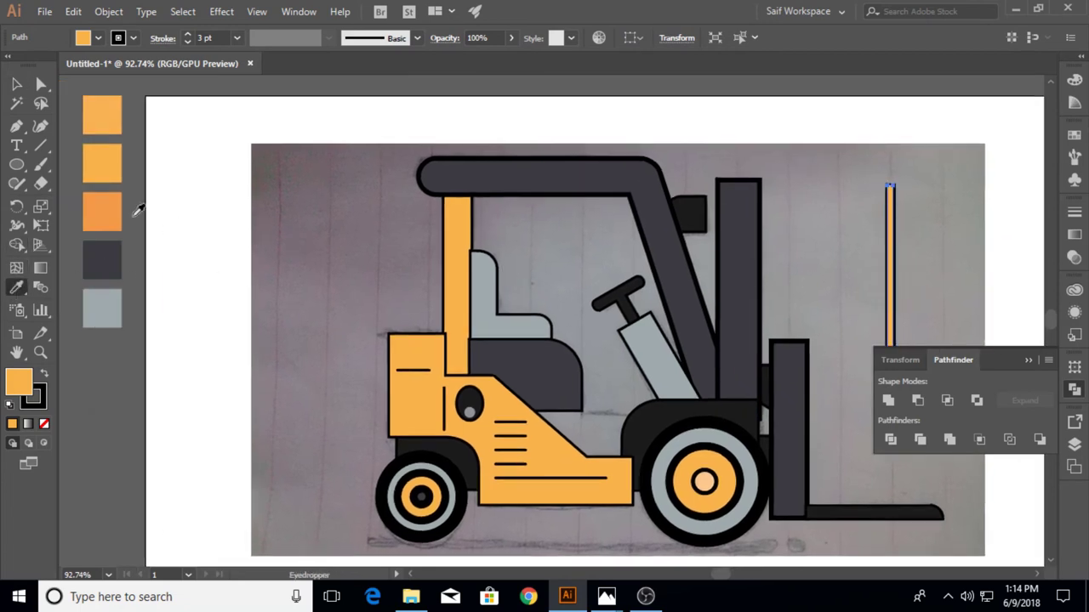
click(102, 213)
Place the darker orange sliver along the pillar's left edge and nudge it into position
key(v)
click(936, 245)
mouse_move(891, 256)
mouse_down()
mouse_move(454, 266)
mouse_move(717, 241)
mouse_up()
click(38, 356)
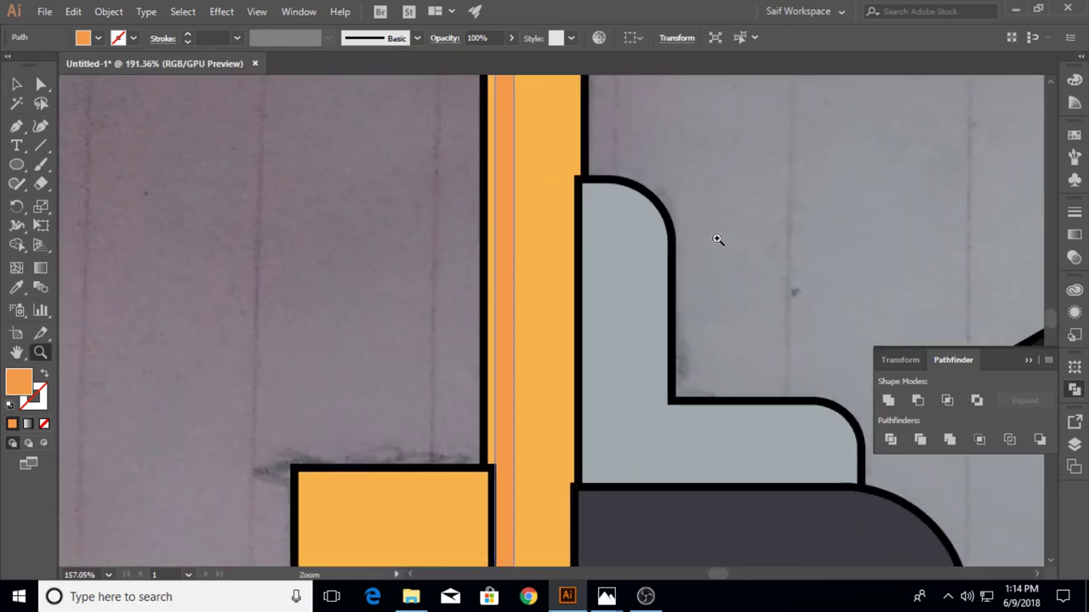
key(v)
key(Left)
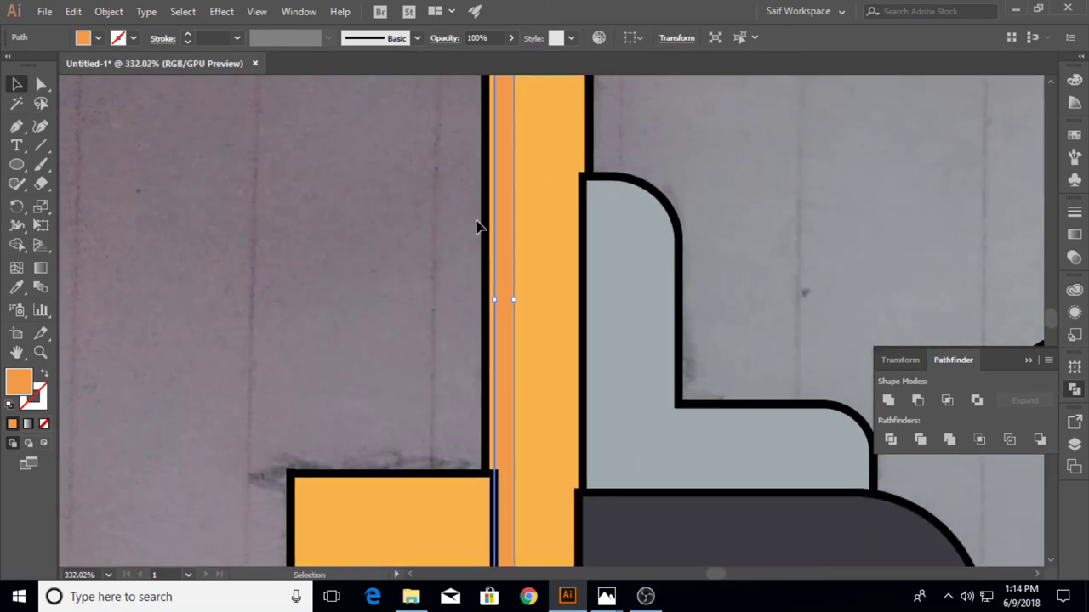
key(Left)
key(Left)
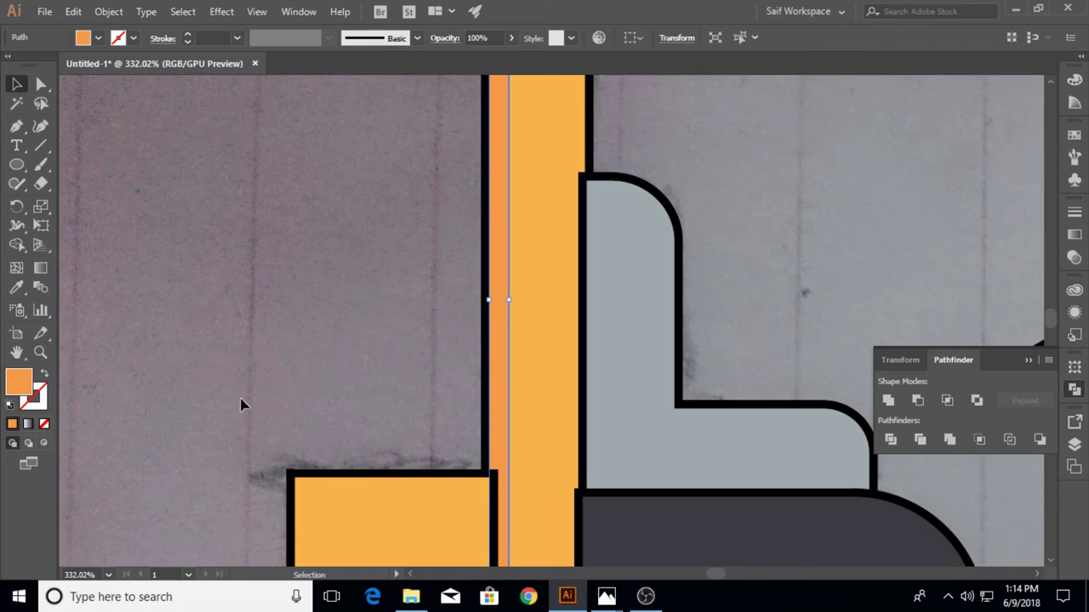
scroll(241, 405, down, 2)
key(z)
key(ctrl+0)
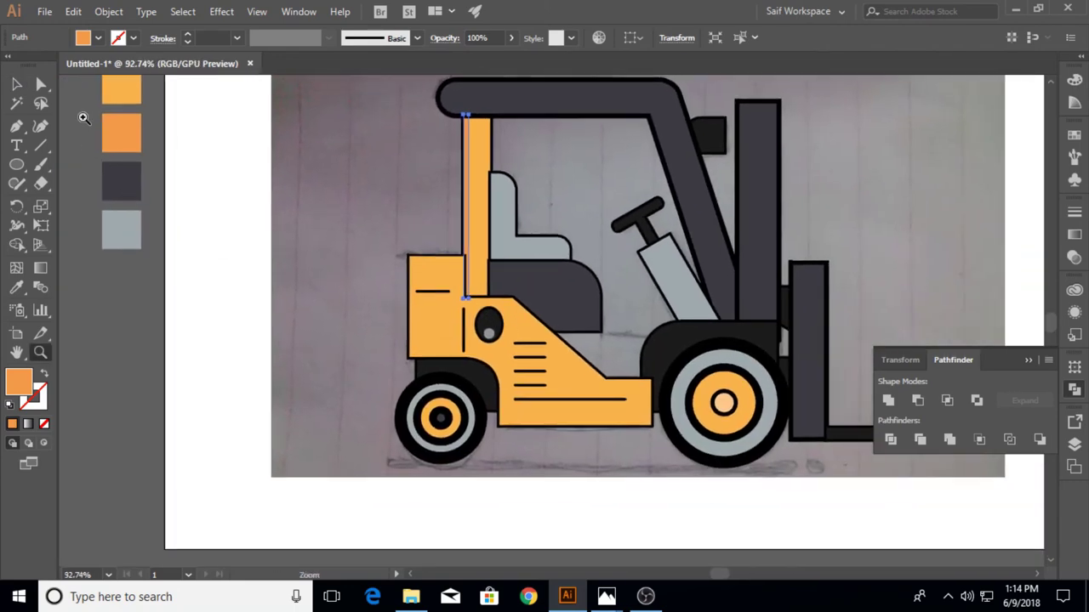
Copy the yellow lower body left of the artboard and draw a vertical line near its left edge
key(v)
click(445, 323)
drag(444, 346, 148, 398)
key(backslash)
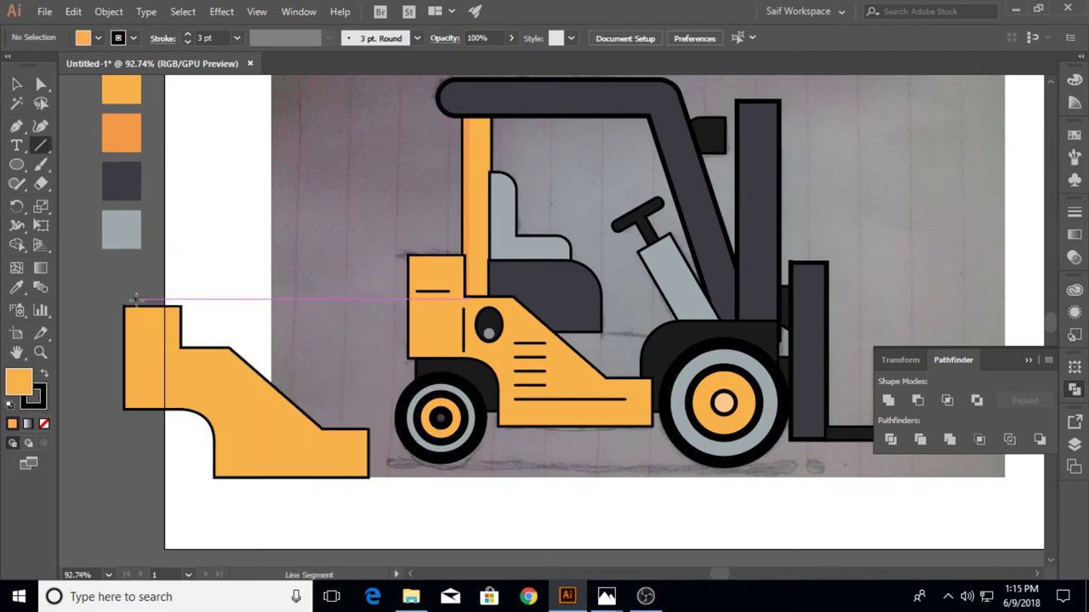
drag(137, 289, 137, 434)
Divide the copy along the line, ungroup the pieces, and move the thin strip onto the front box
key(v)
drag(126, 289, 171, 357)
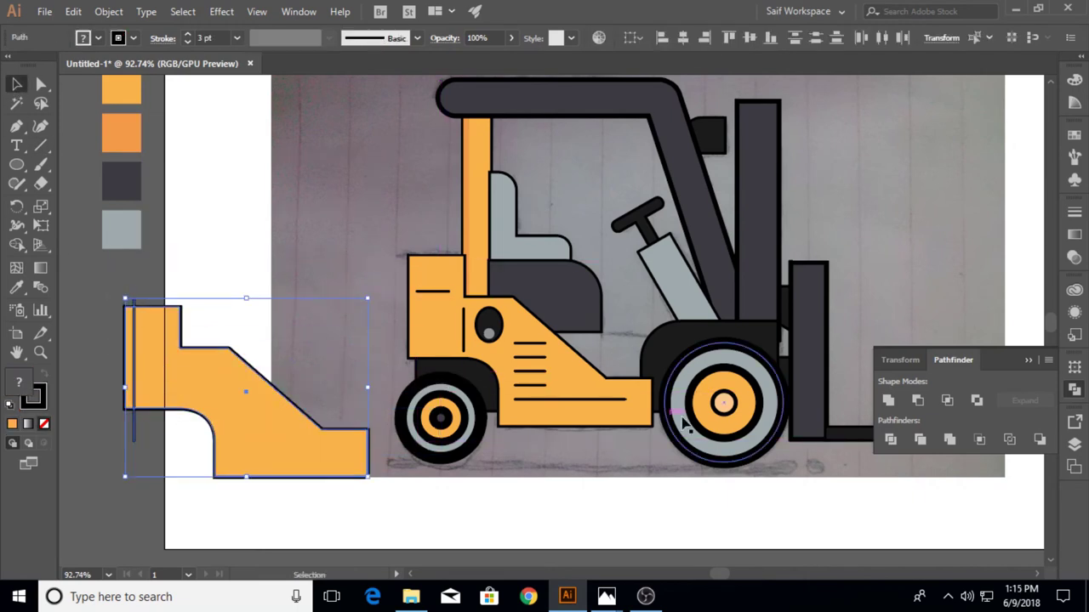
click(884, 442)
right_click(133, 355)
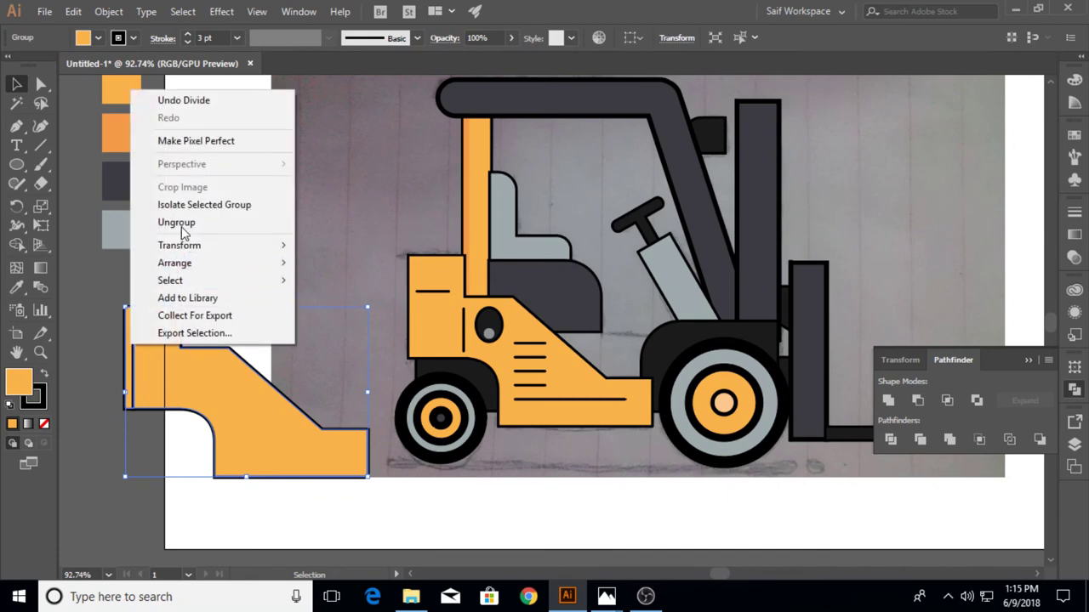
click(146, 226)
drag(130, 357, 413, 302)
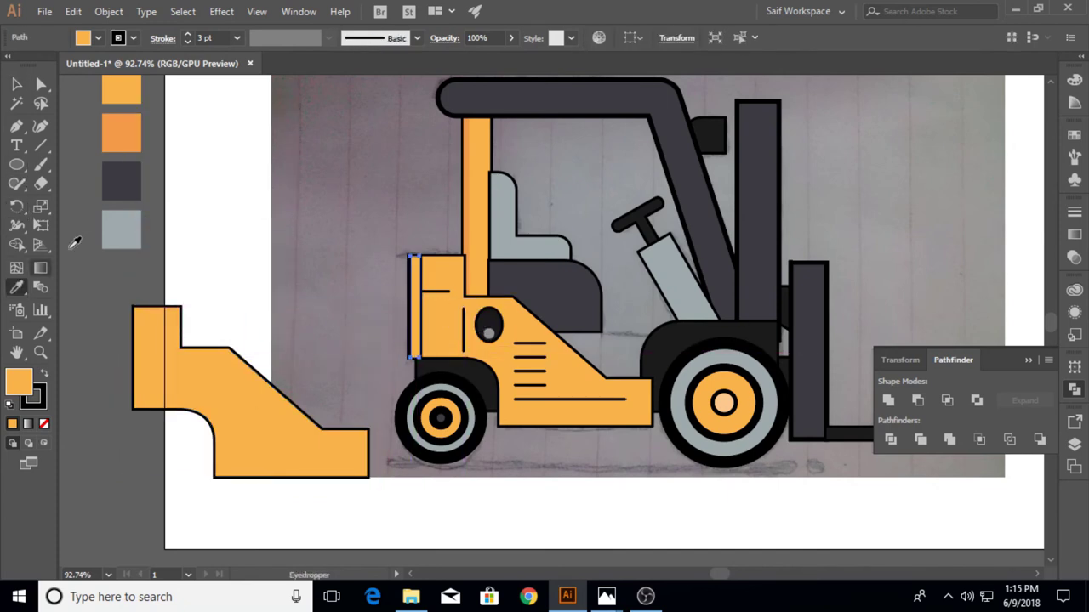
Remove the strip's outline and nudge it left inside the front box
key(slash)
click(40, 352)
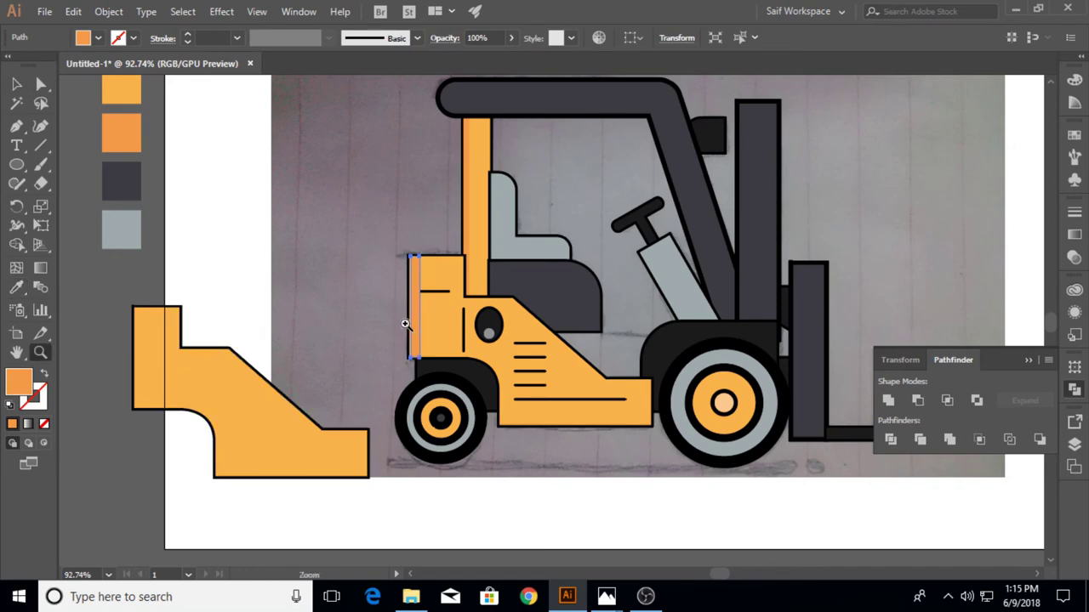
drag(403, 320, 645, 308)
key(v)
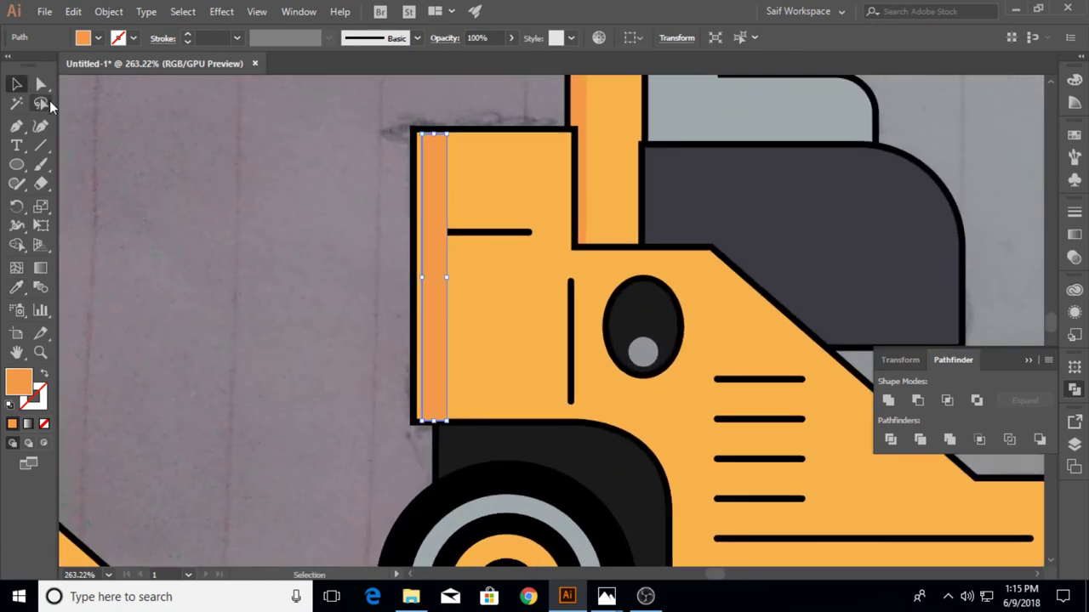
key(Left)
key(Left)
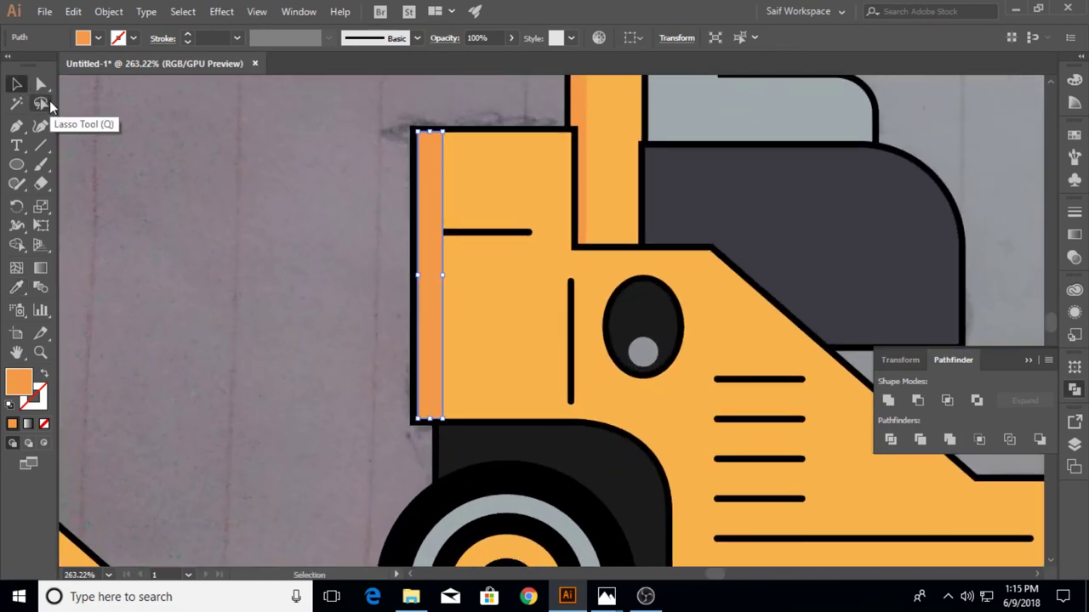
click(241, 221)
Bring the short black dash in front of the shading strip
right_click(473, 237)
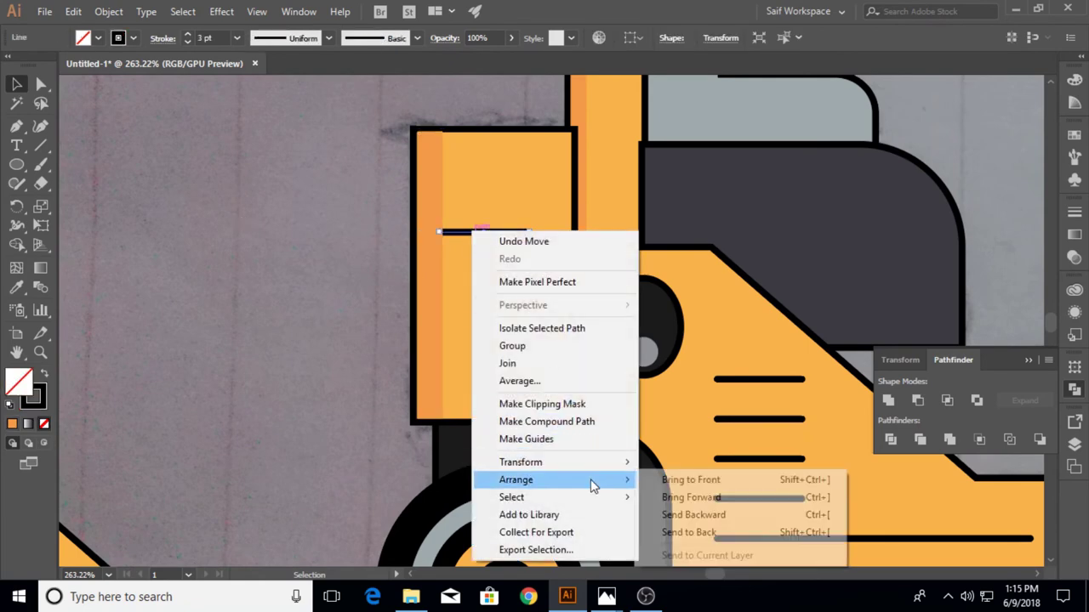
click(680, 479)
click(372, 371)
key(ctrl+0)
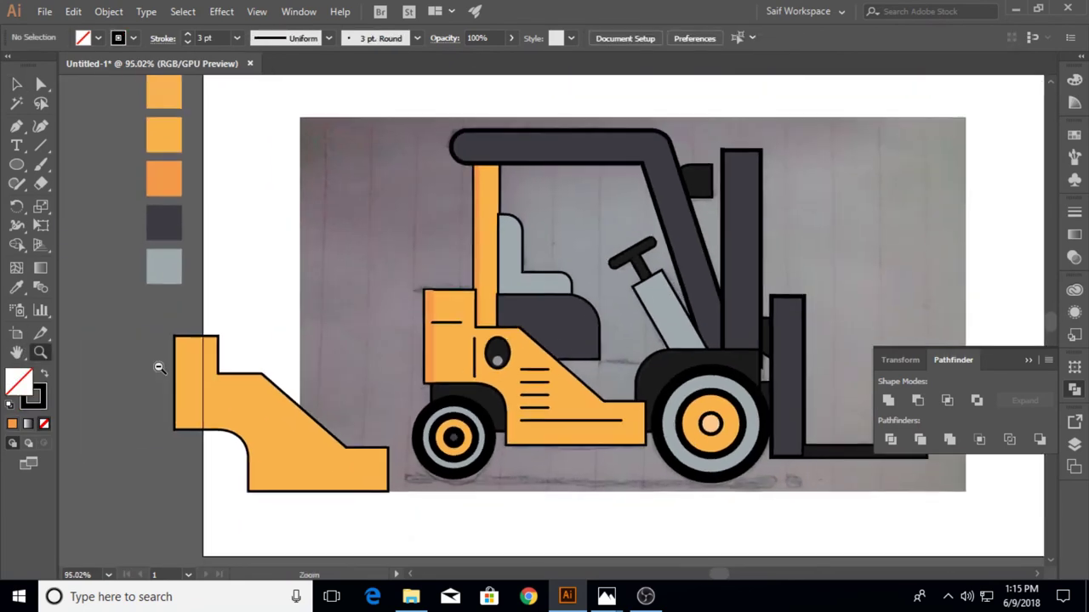
drag(410, 319, 544, 286)
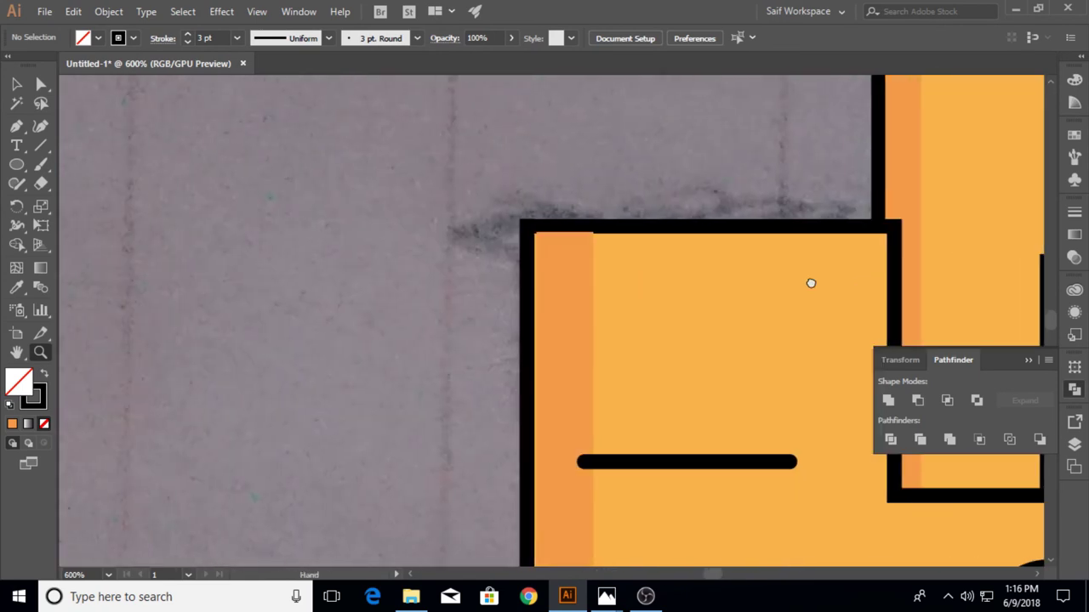
Stretch the darker orange strip's top up to the front box's edge
key(v)
click(513, 249)
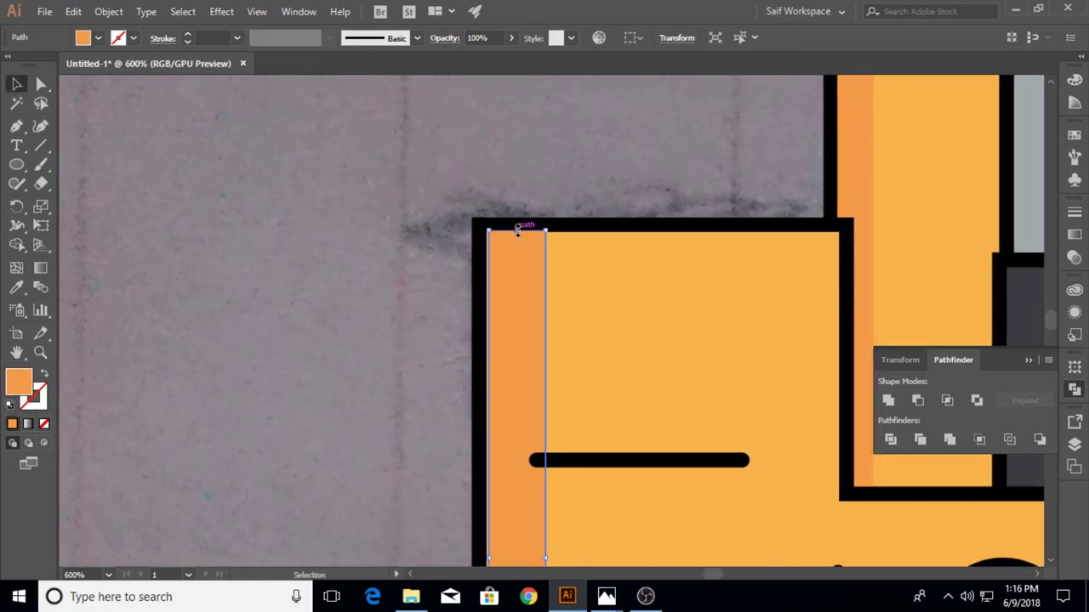
drag(517, 230, 516, 241)
scroll(497, 502, down, 3)
drag(489, 481, 486, 481)
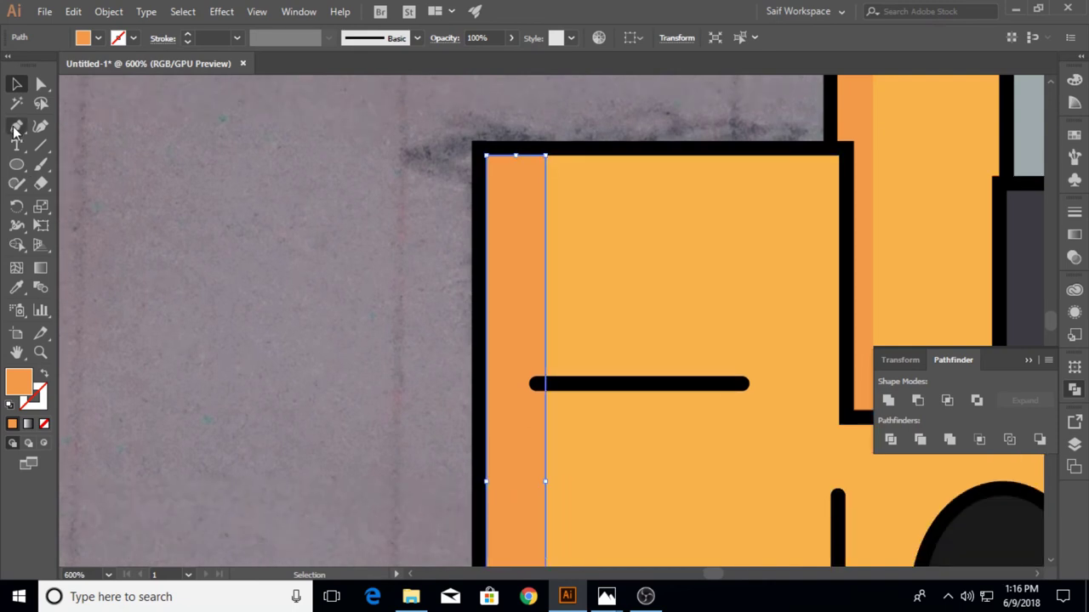
click(16, 164)
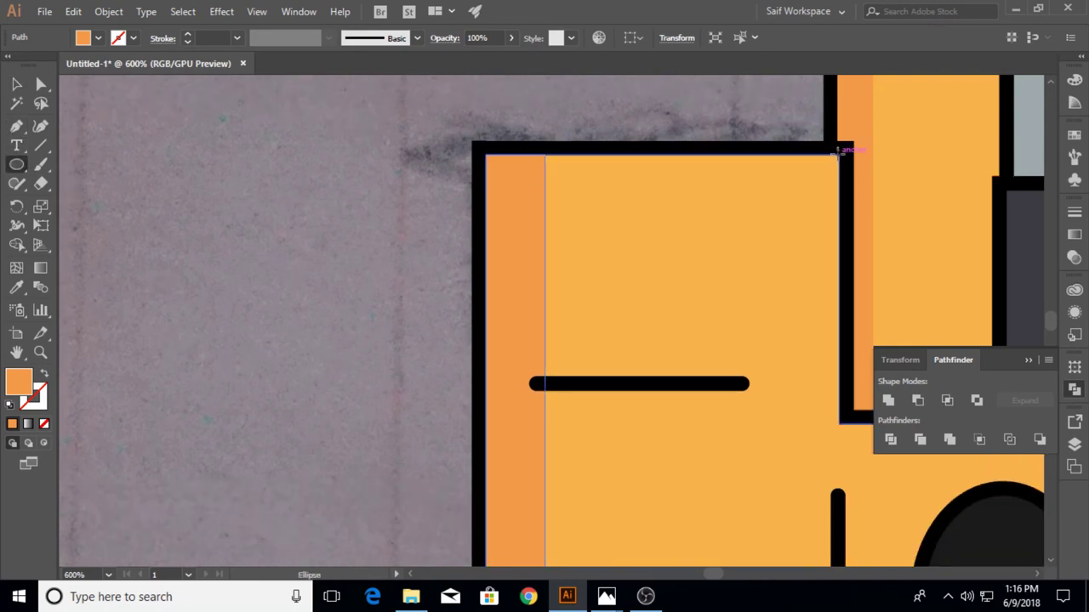
drag(839, 153, 596, 187)
Draw a thin rectangle along the front box's top edge and fill it white
key(ctrl+z)
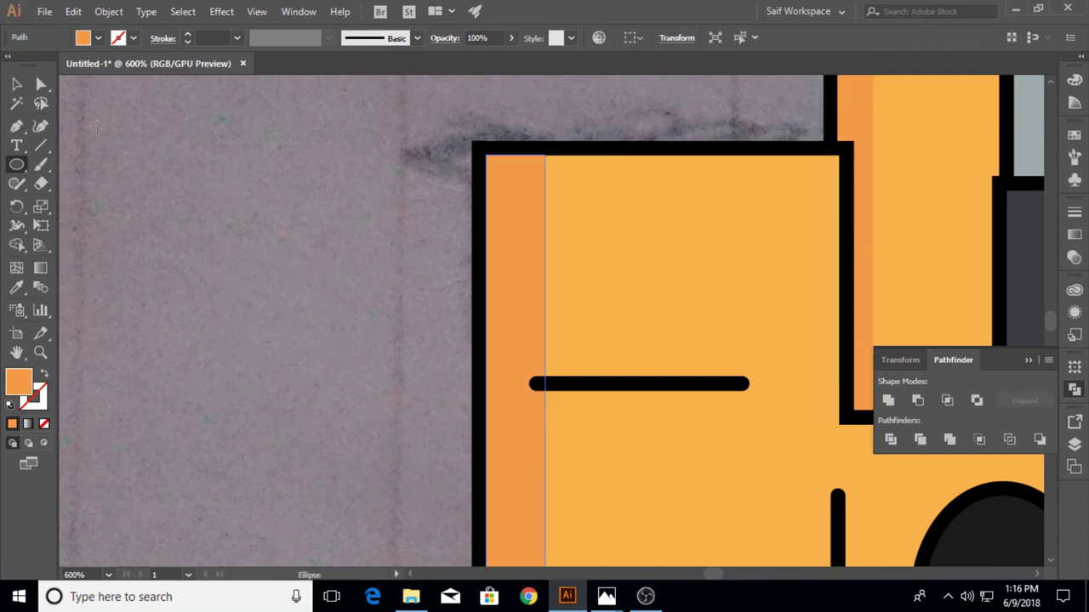
click(16, 164)
click(95, 164)
drag(840, 154, 482, 190)
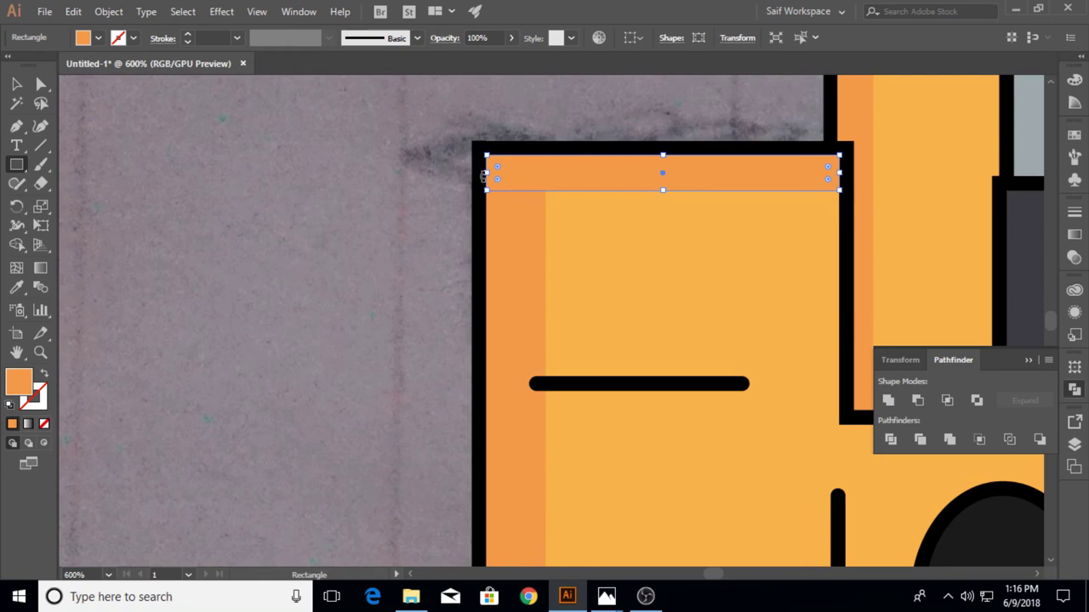
click(40, 352)
scroll(341, 267, down, 5)
scroll(583, 145, down, 2)
scroll(357, 193, down, 1)
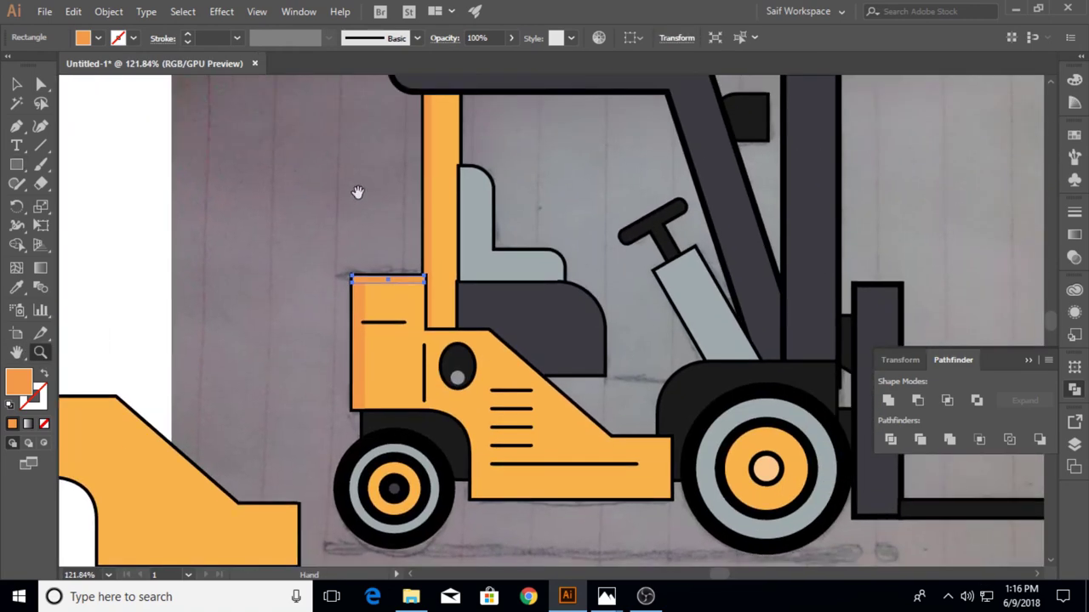
click(98, 38)
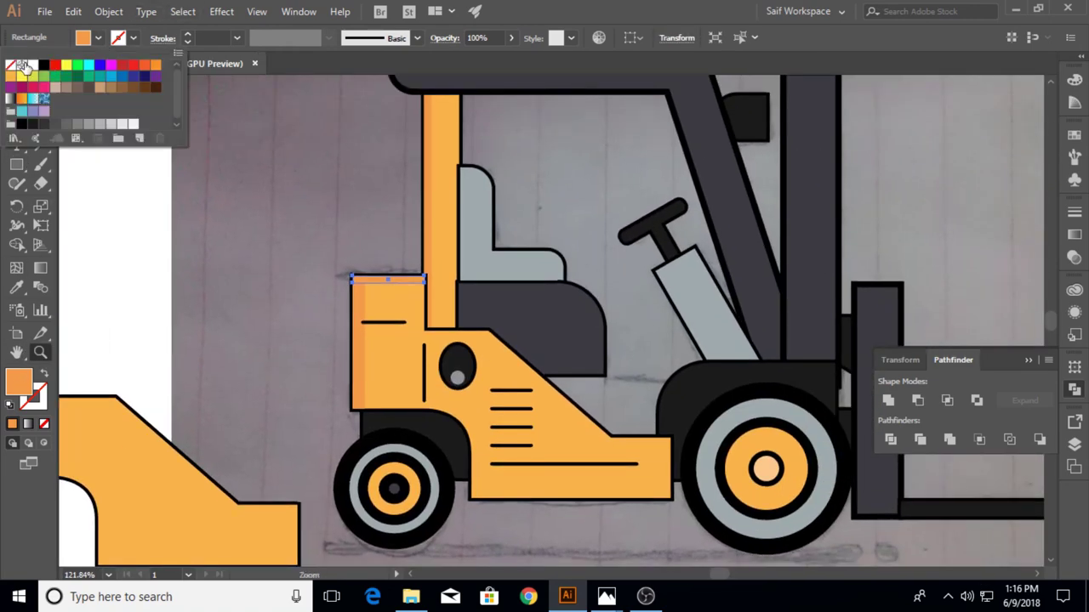
click(42, 65)
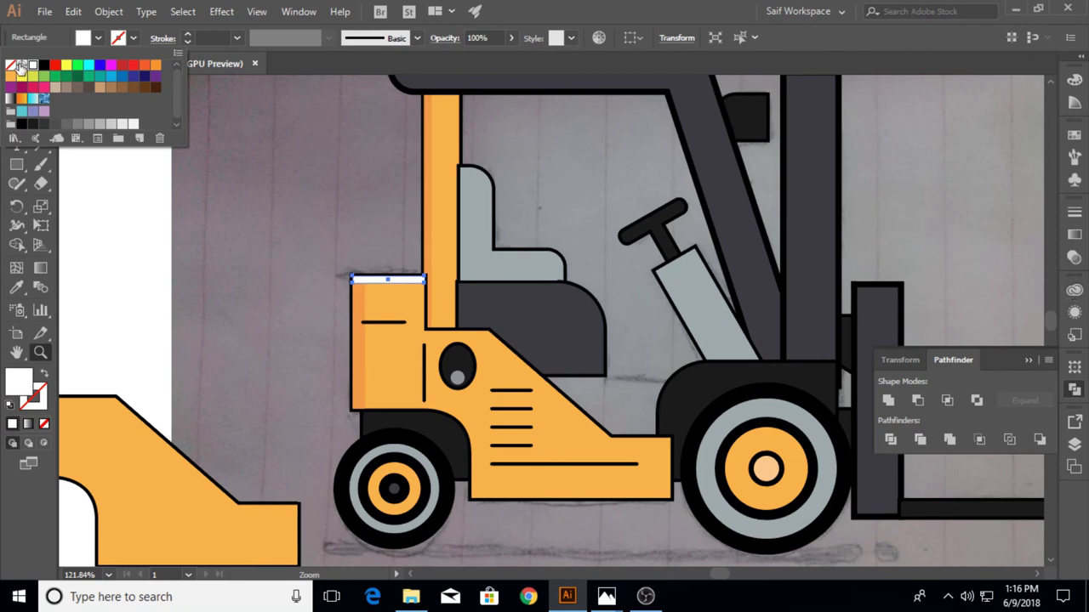
click(100, 37)
Draw a diagonal line across the spare body copy
drag(134, 290, 212, 189)
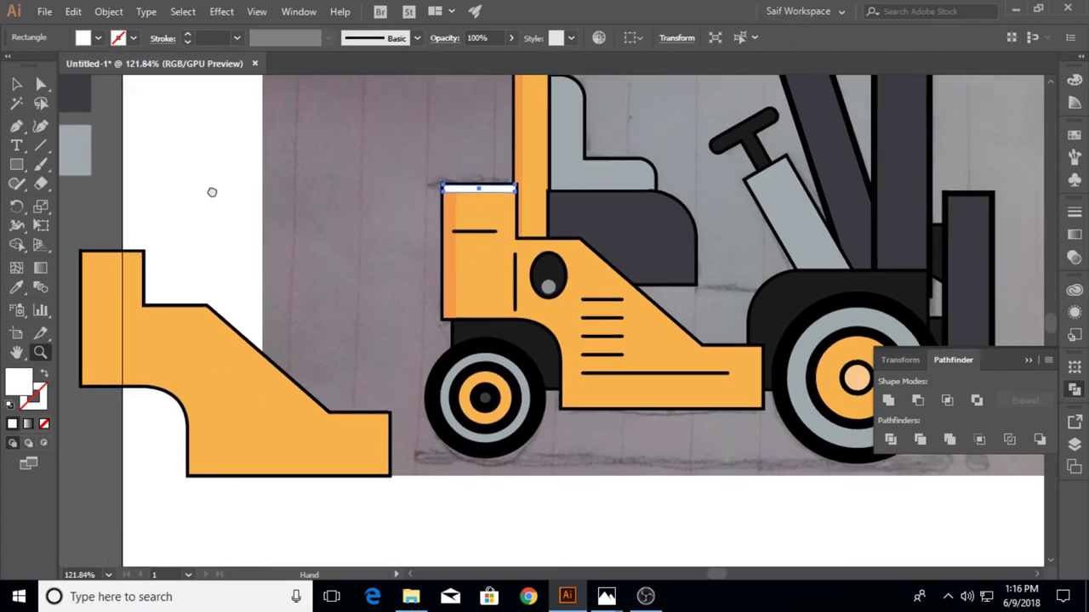
click(40, 145)
drag(180, 295, 420, 508)
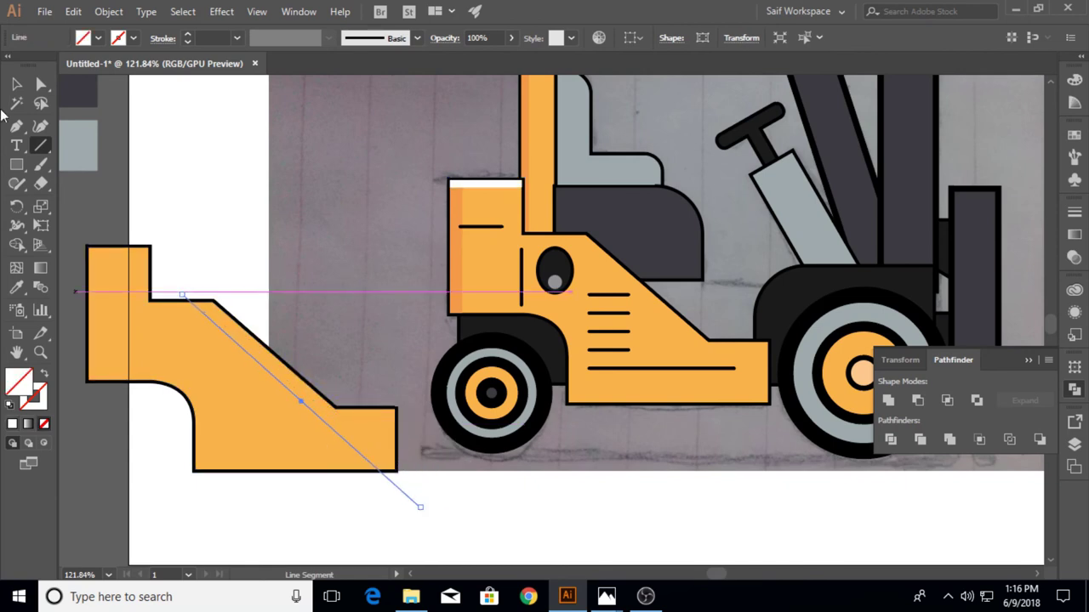
Adjust the diagonal line, add a horizontal line at the step, and divide the spare copy
key(v)
drag(235, 339, 244, 336)
key(backslash)
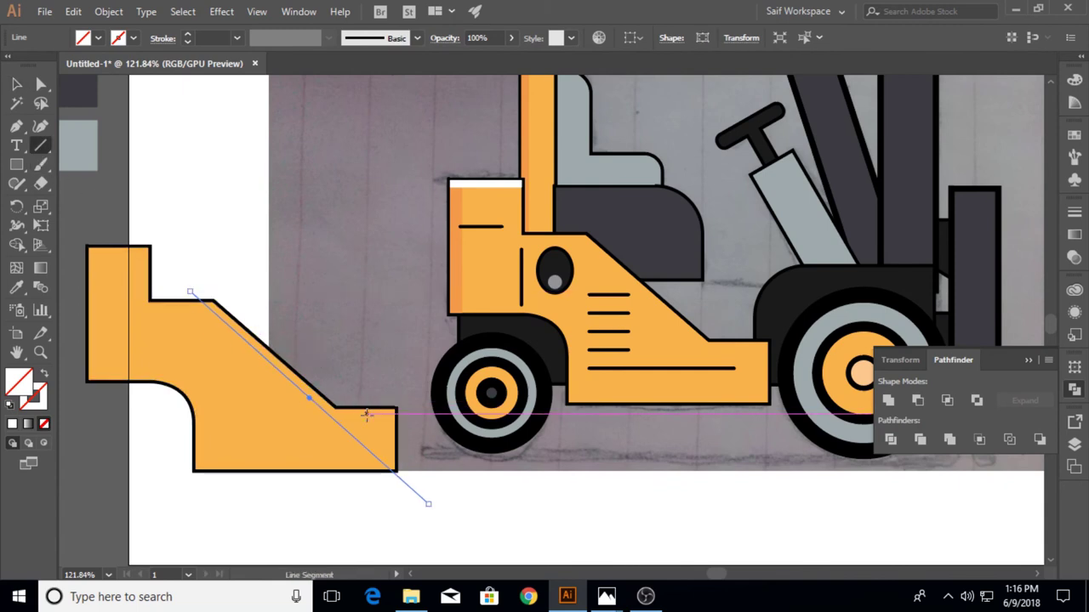
drag(405, 409, 299, 409)
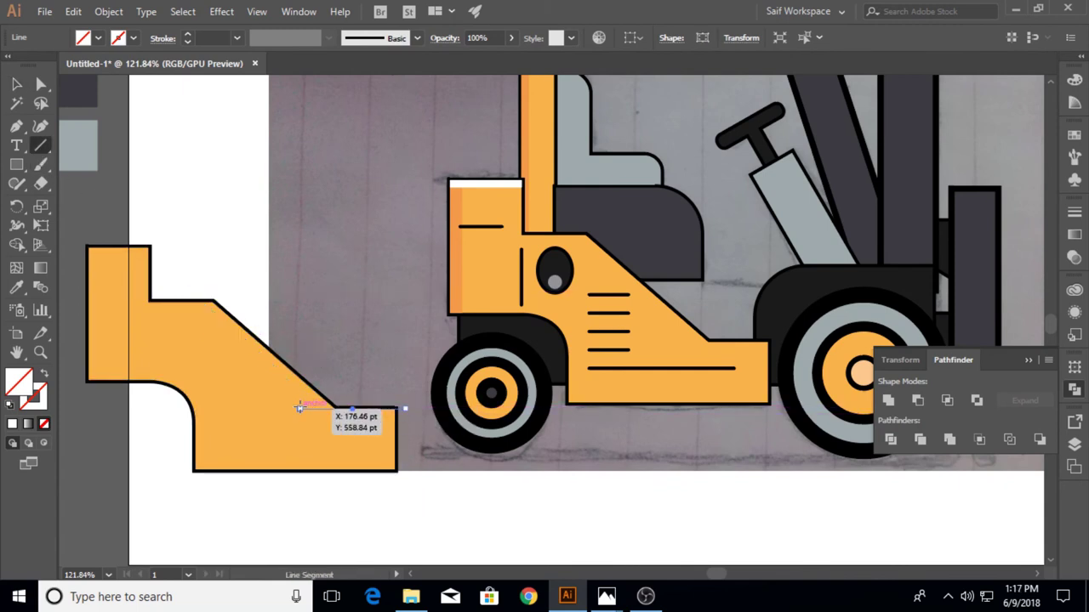
key(v)
shift+click(334, 464)
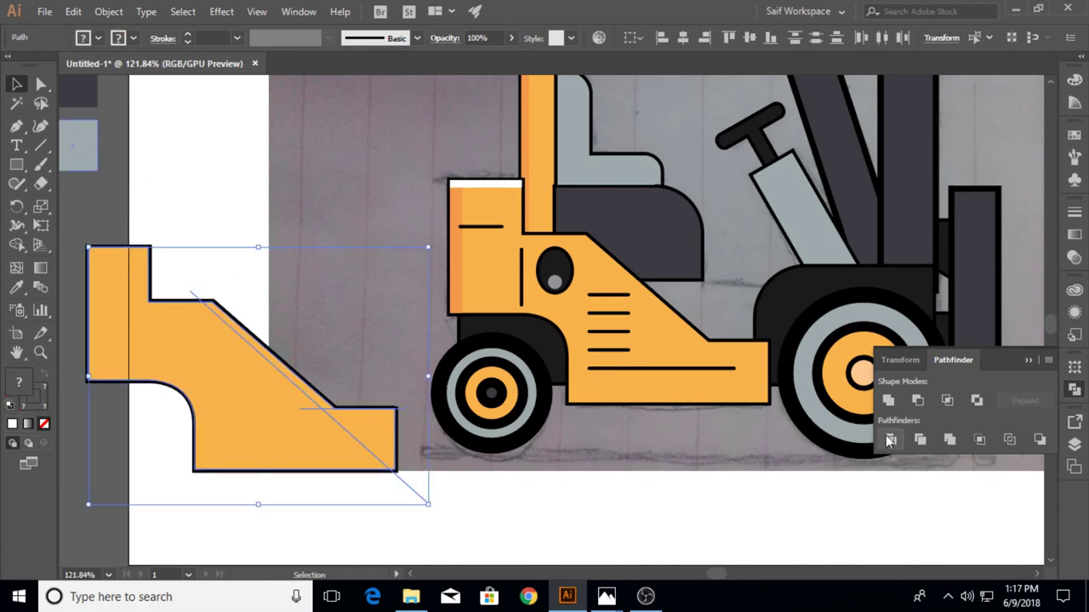
click(891, 439)
Move the thin diagonal strip onto the body's slanted edge and colour it white
click(216, 234)
right_click(235, 333)
click(240, 257)
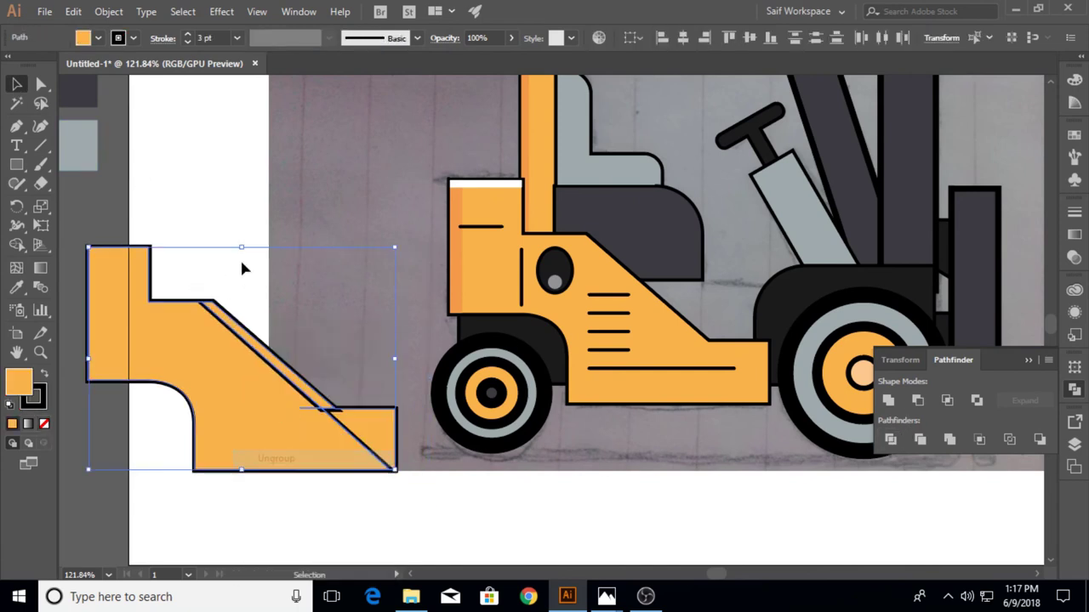
drag(244, 336, 622, 269)
click(16, 286)
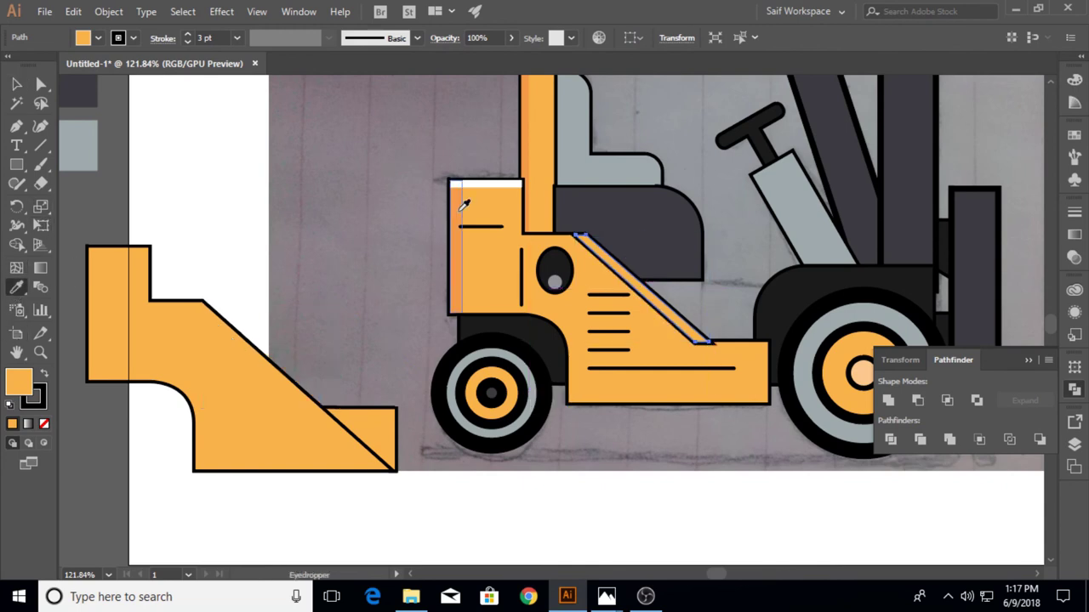
click(489, 179)
click(16, 82)
click(506, 287)
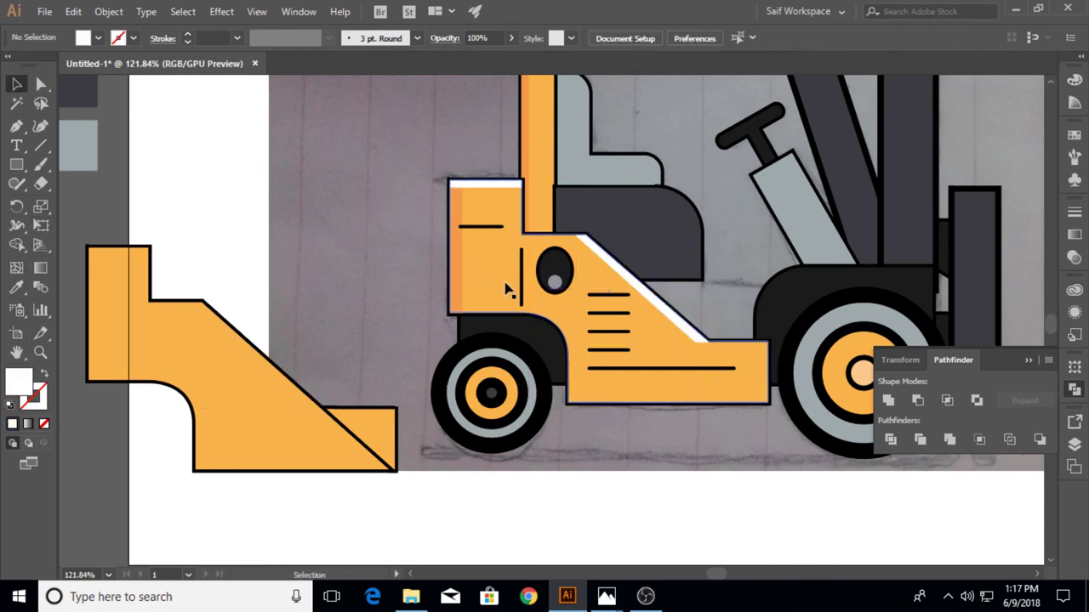
drag(452, 272, 267, 324)
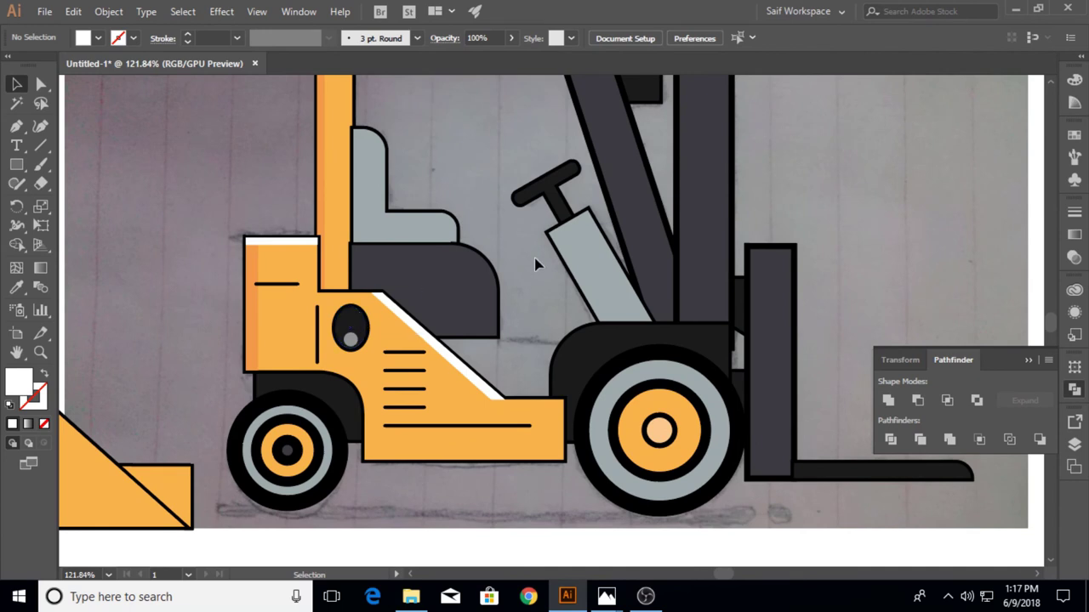
Copy the grey piston, split it along a slanted line with Divide, and ungroup
drag(583, 256, 880, 185)
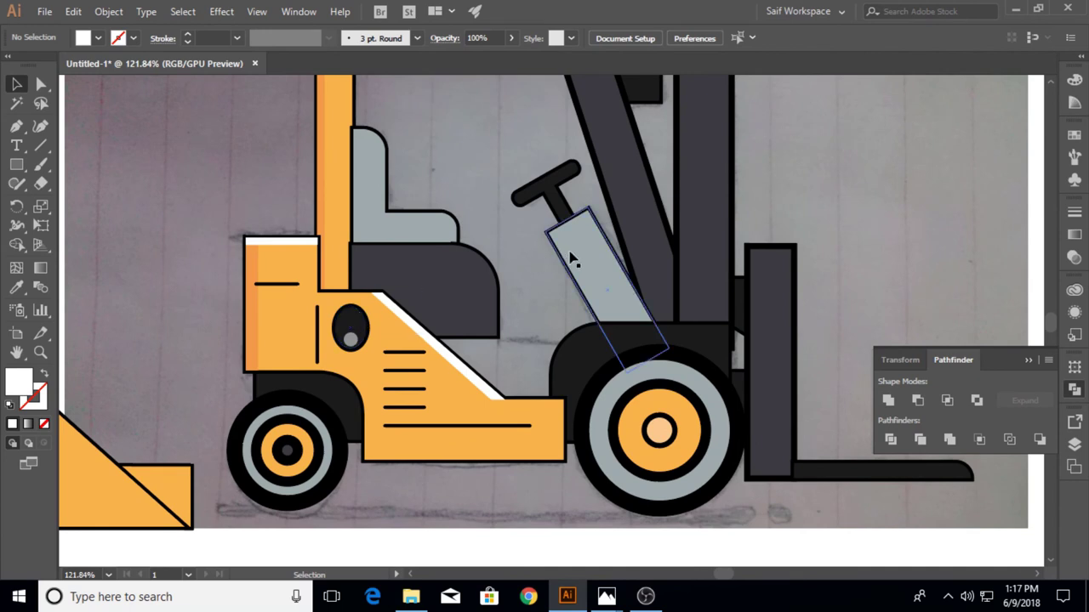
click(40, 144)
drag(833, 118, 948, 312)
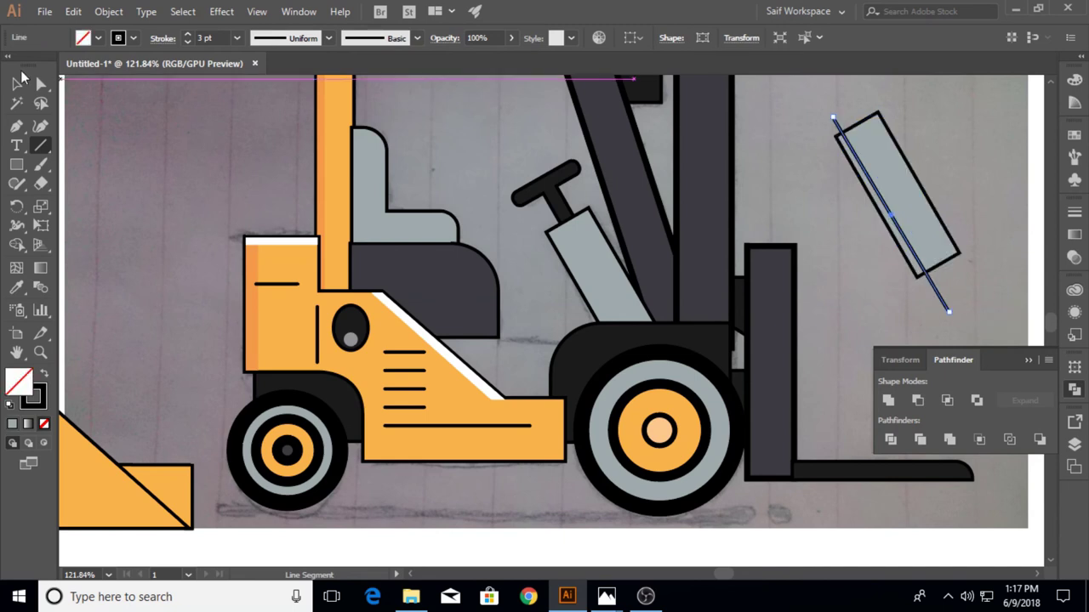
key(v)
shift+click(911, 191)
click(890, 439)
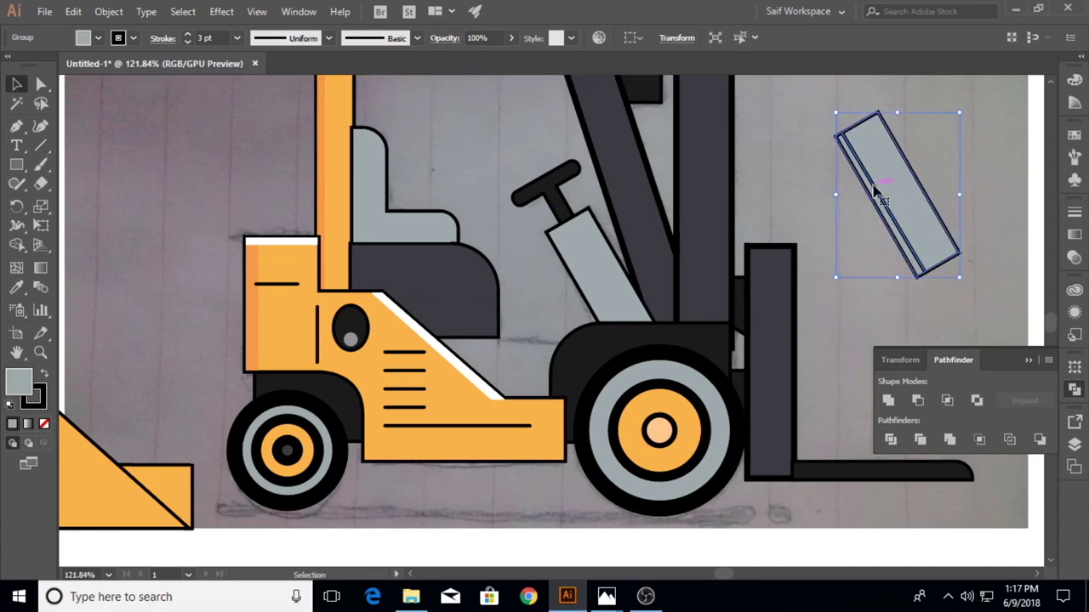
right_click(870, 184)
click(911, 316)
Move the thin strip onto the piston's left edge and give it the white highlight colour
click(962, 180)
drag(886, 219, 601, 313)
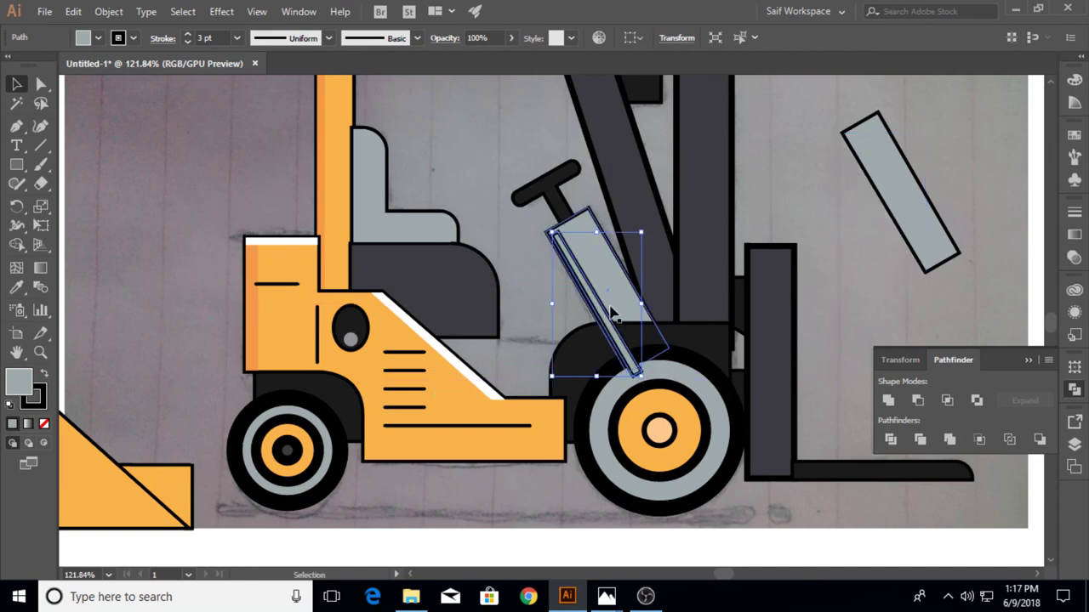
key(i)
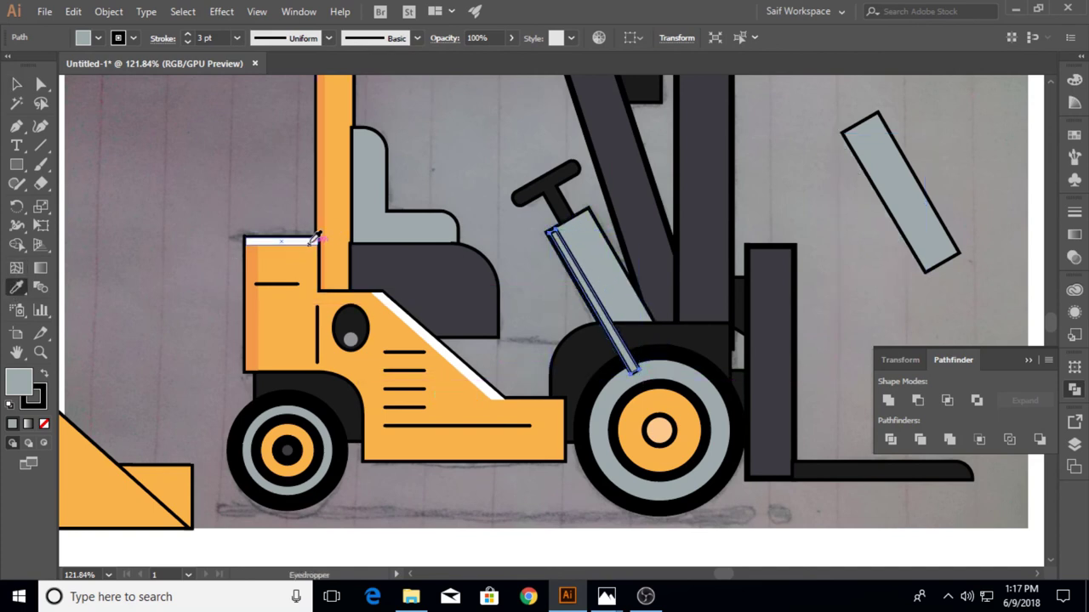
click(313, 241)
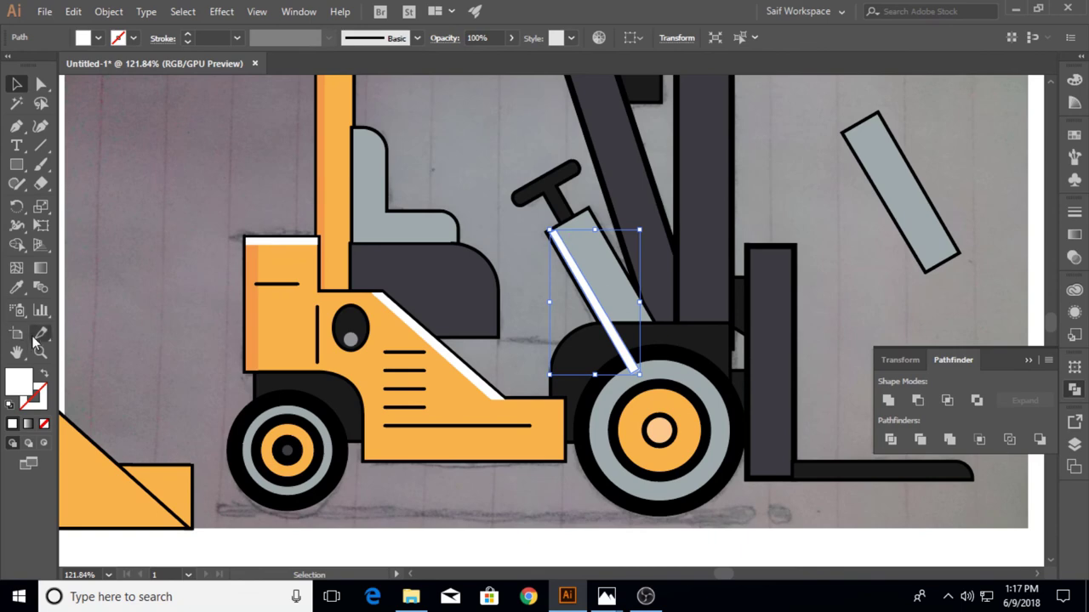
key(z)
drag(544, 281, 863, 275)
Nudge the cylinder's white highlight slightly left and round its top corner
key(v)
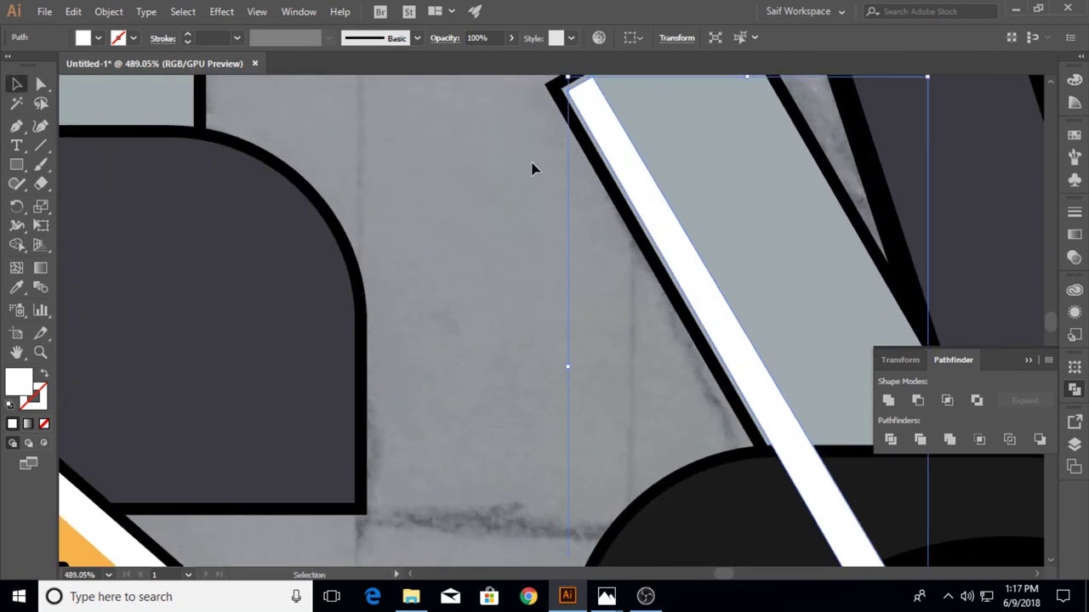
drag(613, 145, 607, 146)
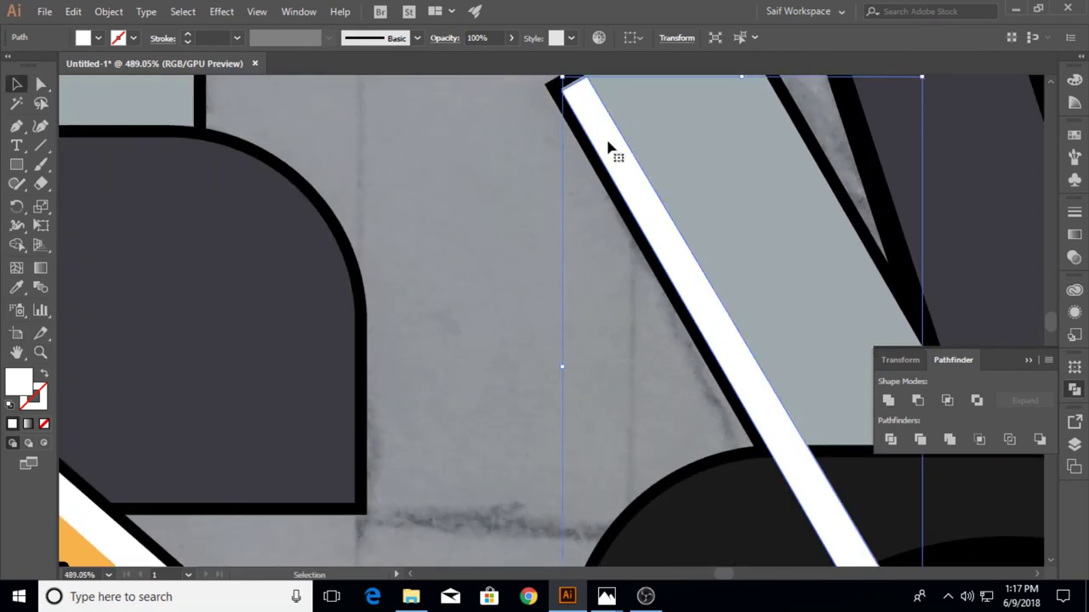
scroll(574, 166, up, 1)
scroll(574, 166, up, 3)
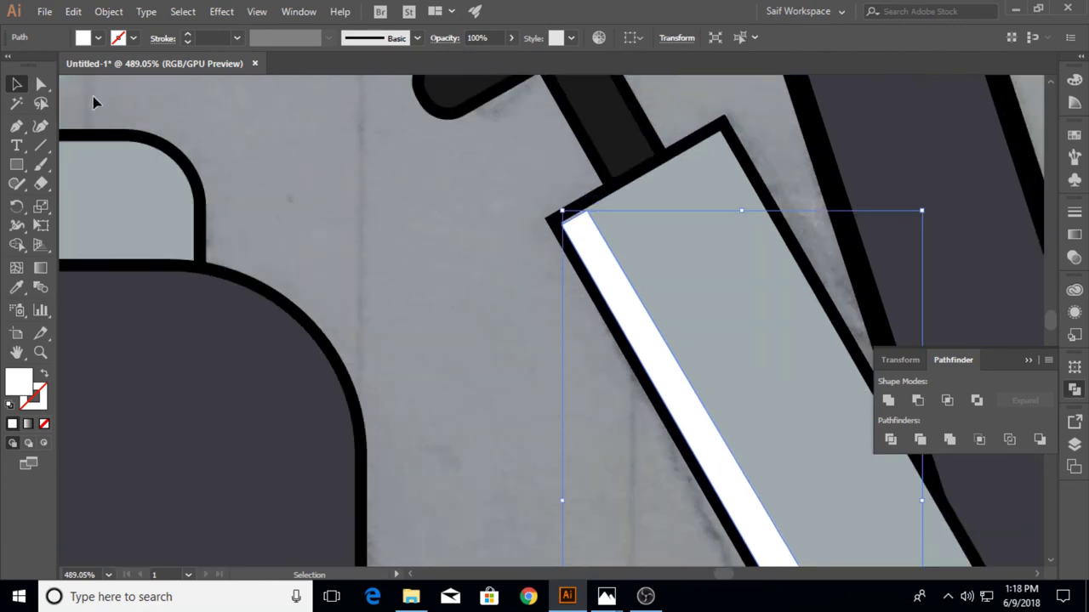
key(a)
click(585, 226)
drag(585, 226, 584, 244)
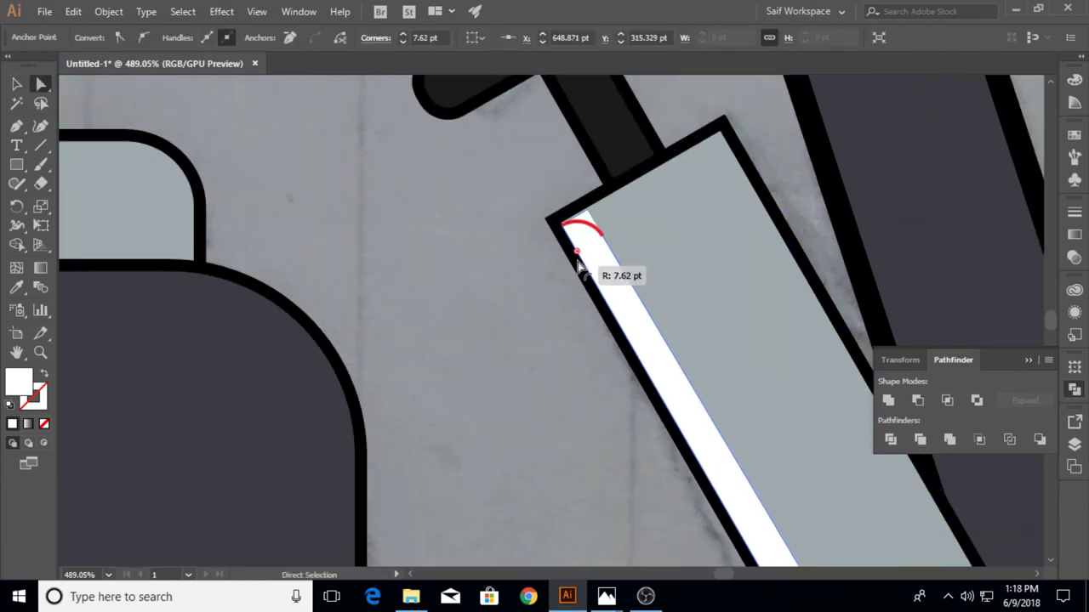
Zoom out to the whole forklift and clear the selection
click(16, 84)
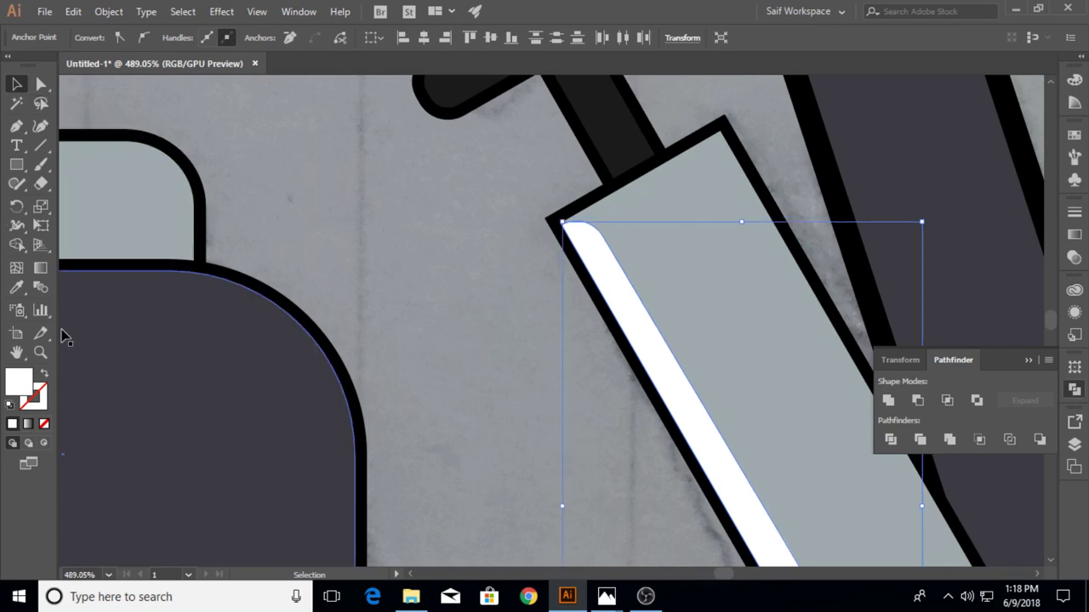
click(40, 352)
key(ctrl+0)
key(v)
key(ctrl+shift+a)
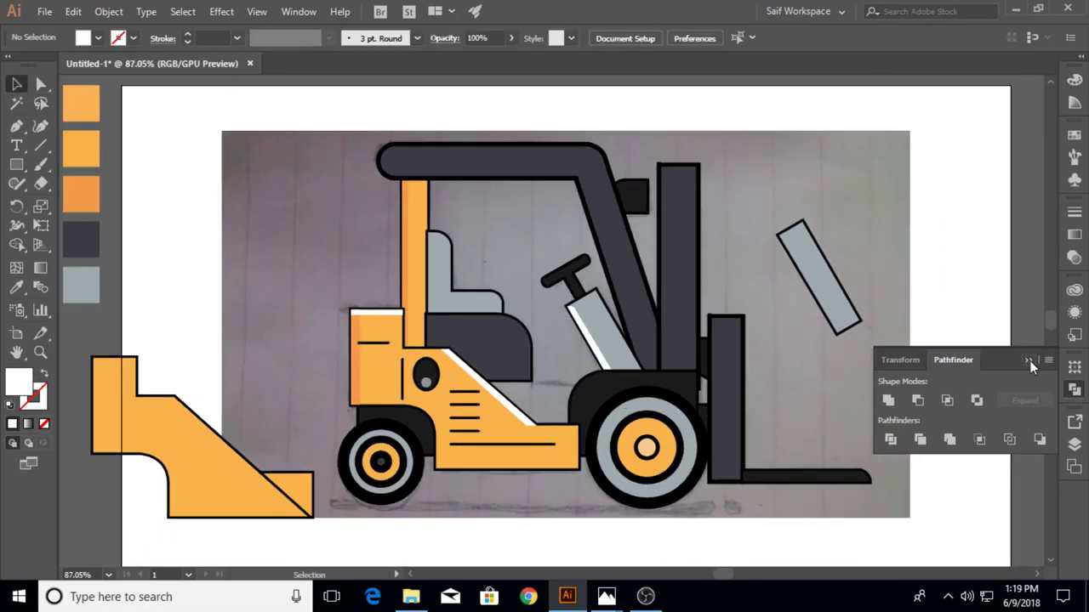
click(1028, 360)
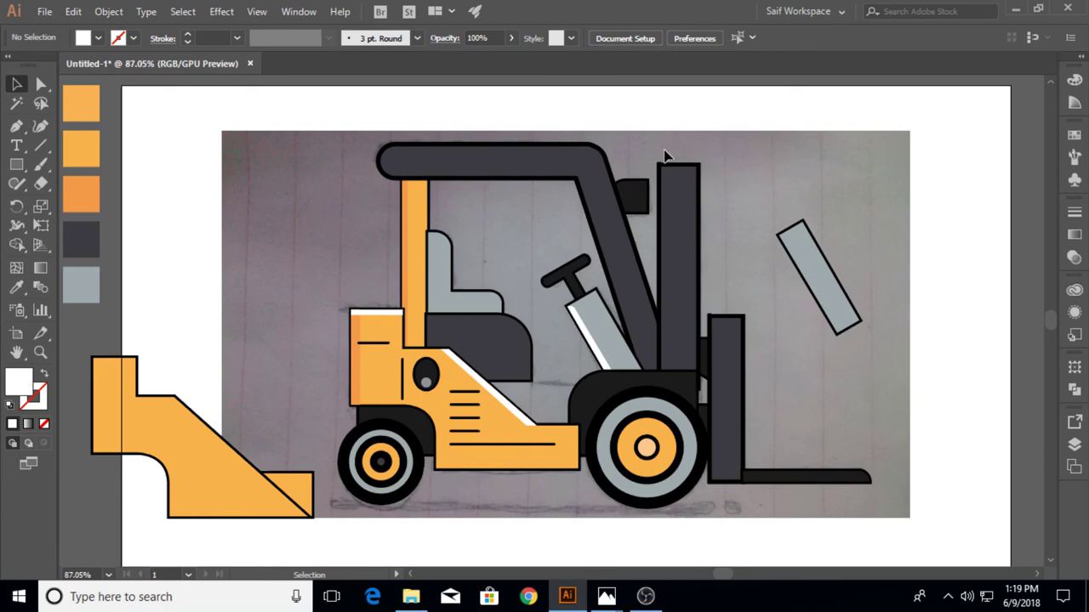
Round the top corners of the tall dark mast and the fork upright
key(a)
click(675, 175)
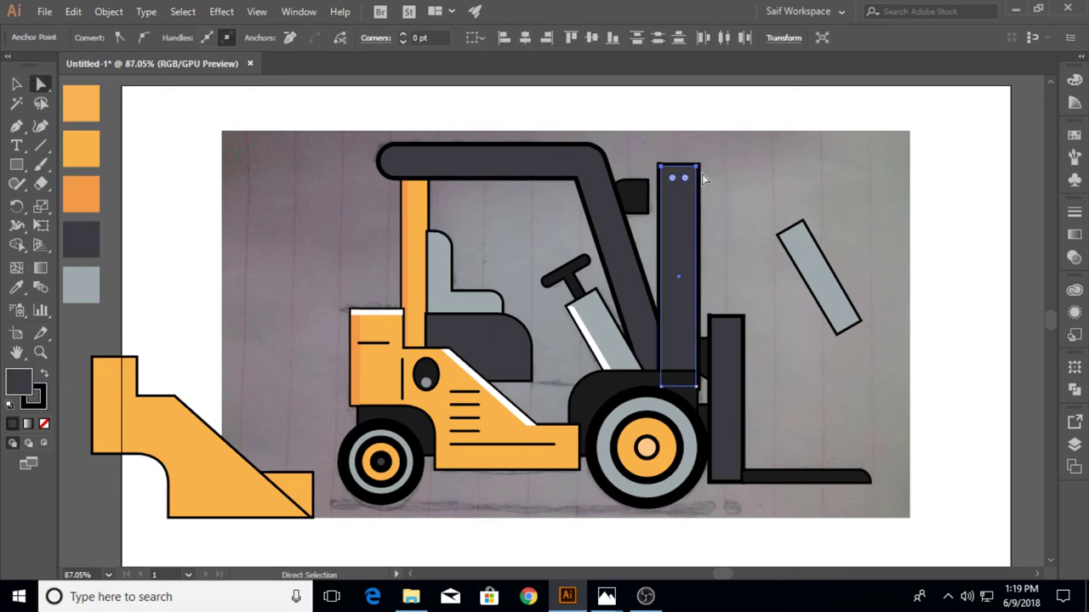
drag(686, 182, 705, 170)
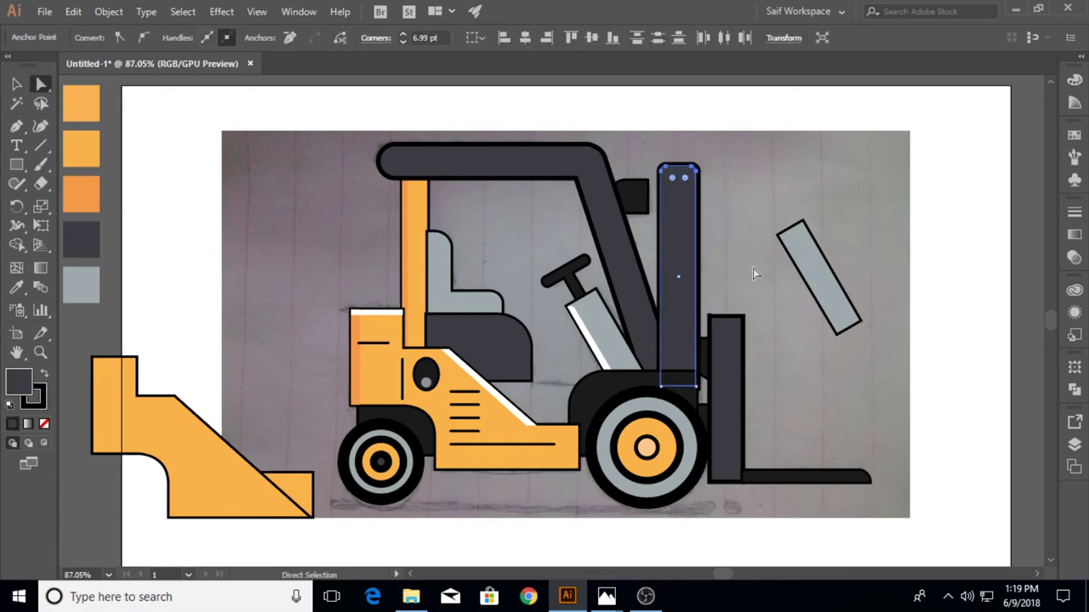
click(728, 340)
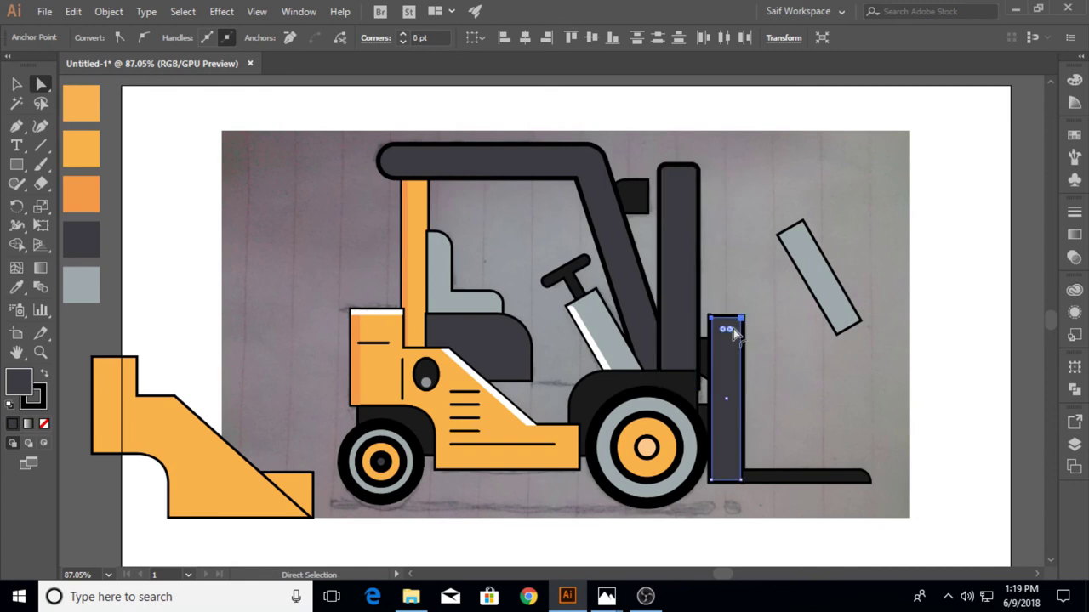
drag(722, 325, 736, 326)
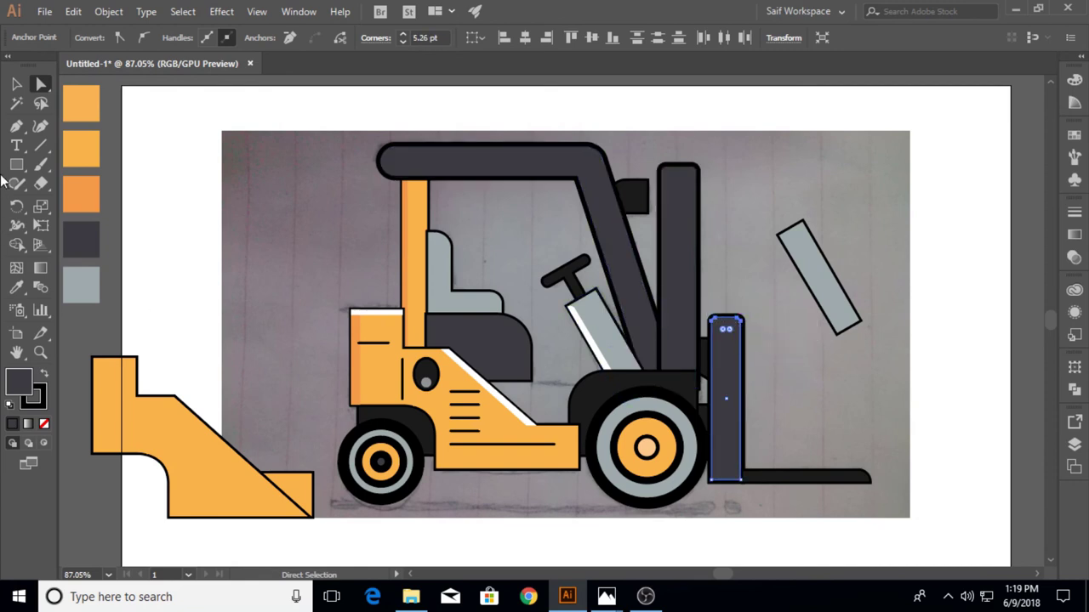
click(17, 125)
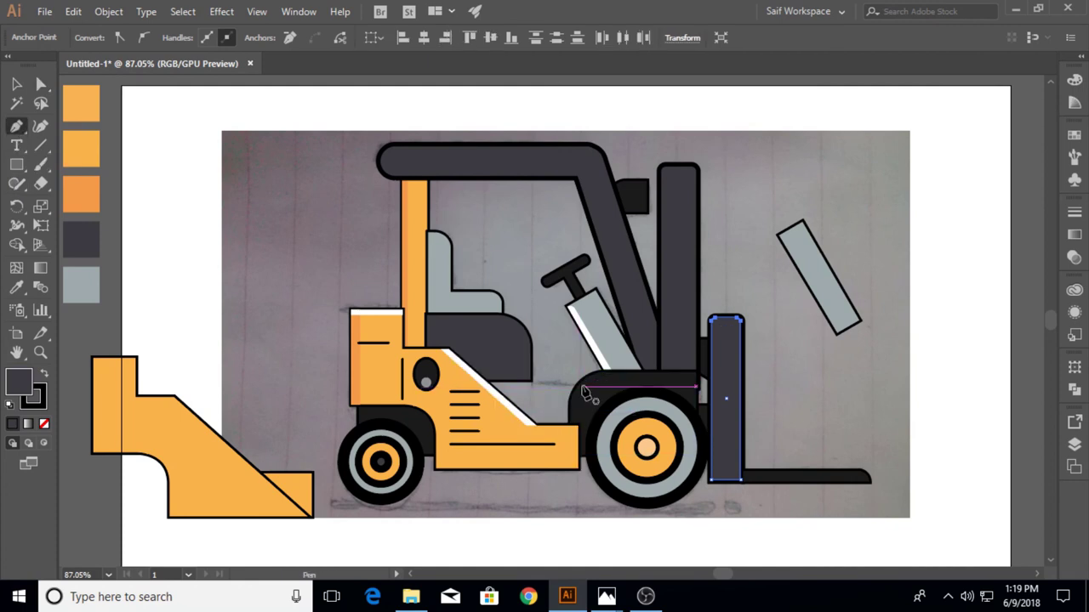
Draw a rectangular dark panel near the mast base and send it behind the yellow body
drag(697, 387, 524, 392)
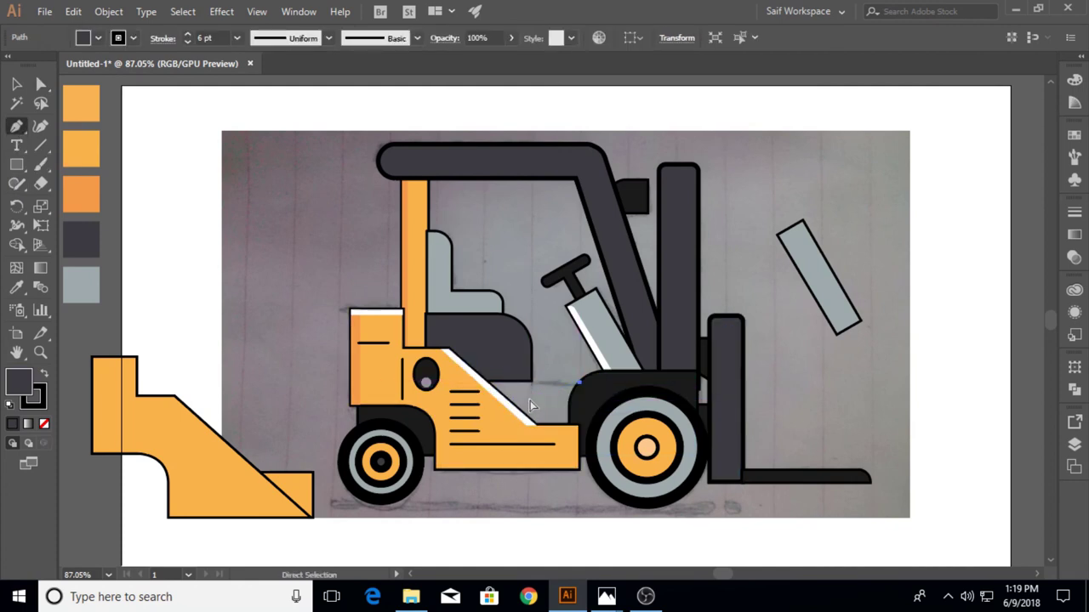
key(ctrl+z)
click(483, 382)
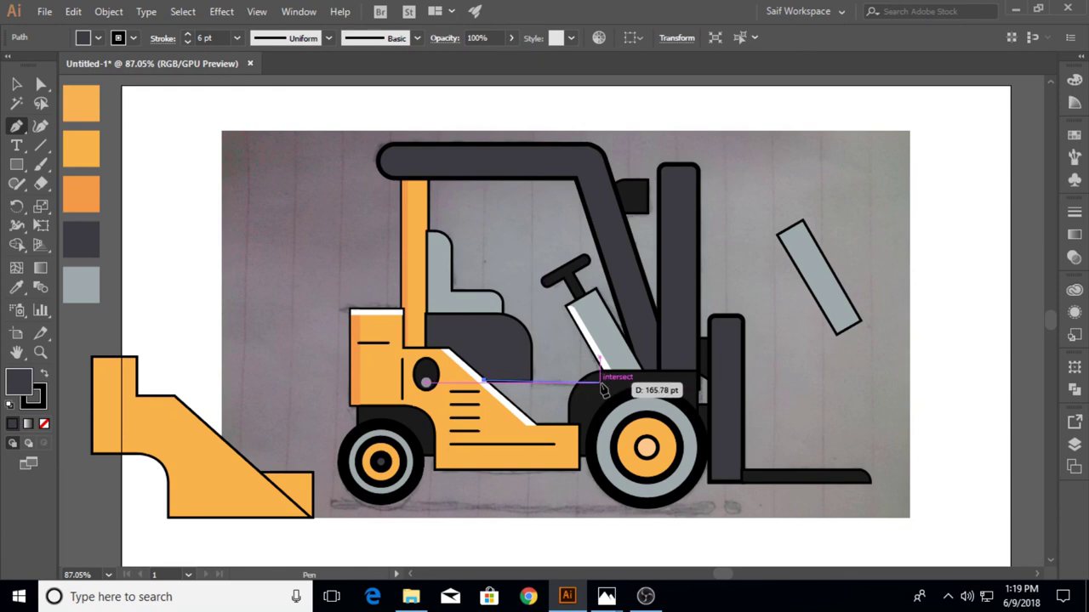
click(587, 384)
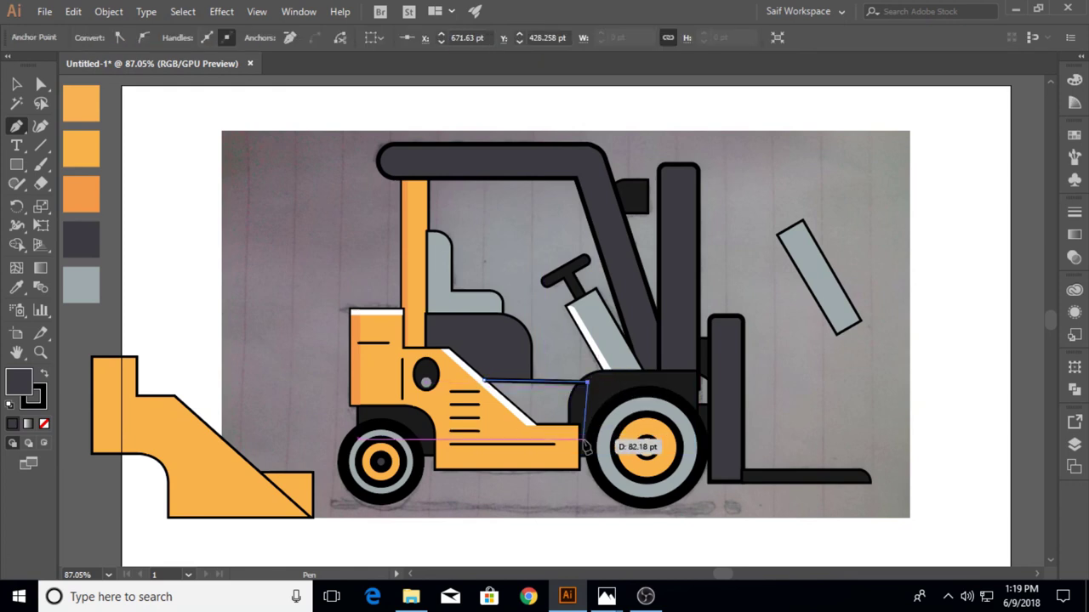
click(587, 437)
click(483, 437)
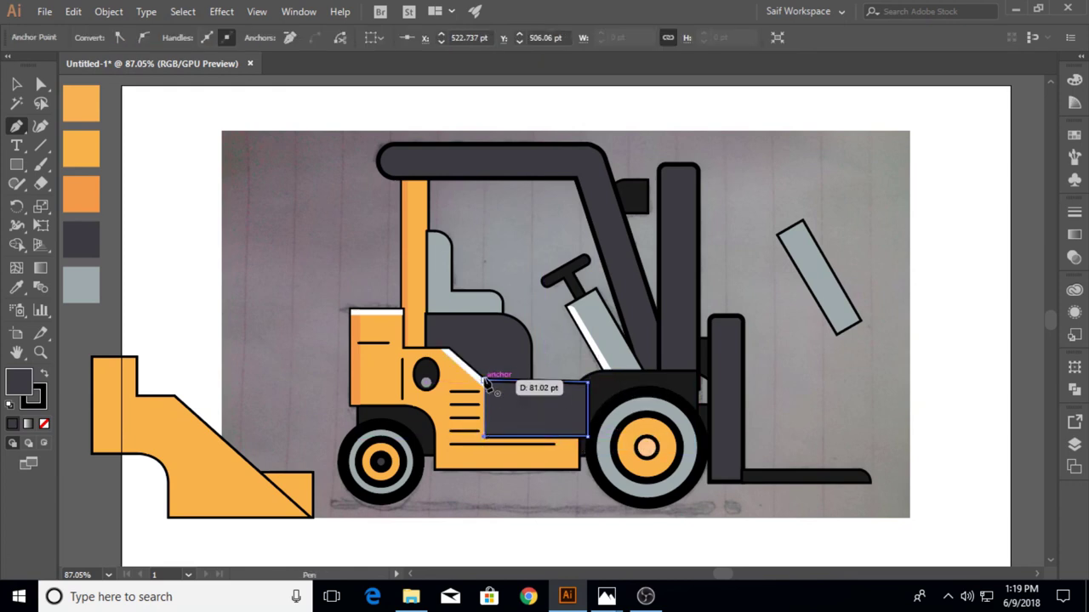
click(483, 382)
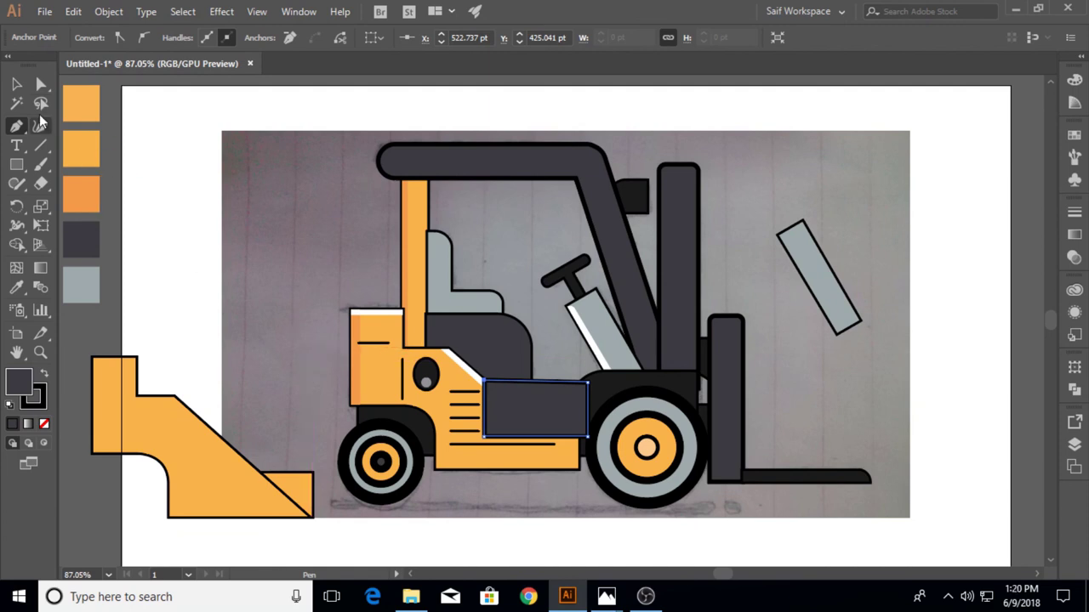
key(ctrl+bracketleft)
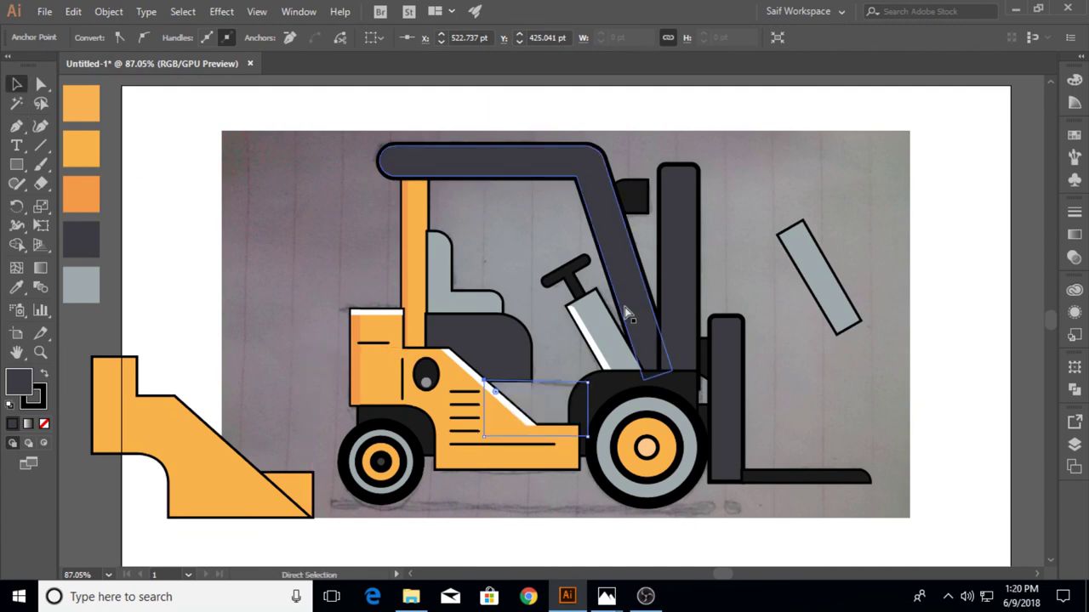
Copy the panel upward as a bar and give it the light grey fill with thin outline
key(v)
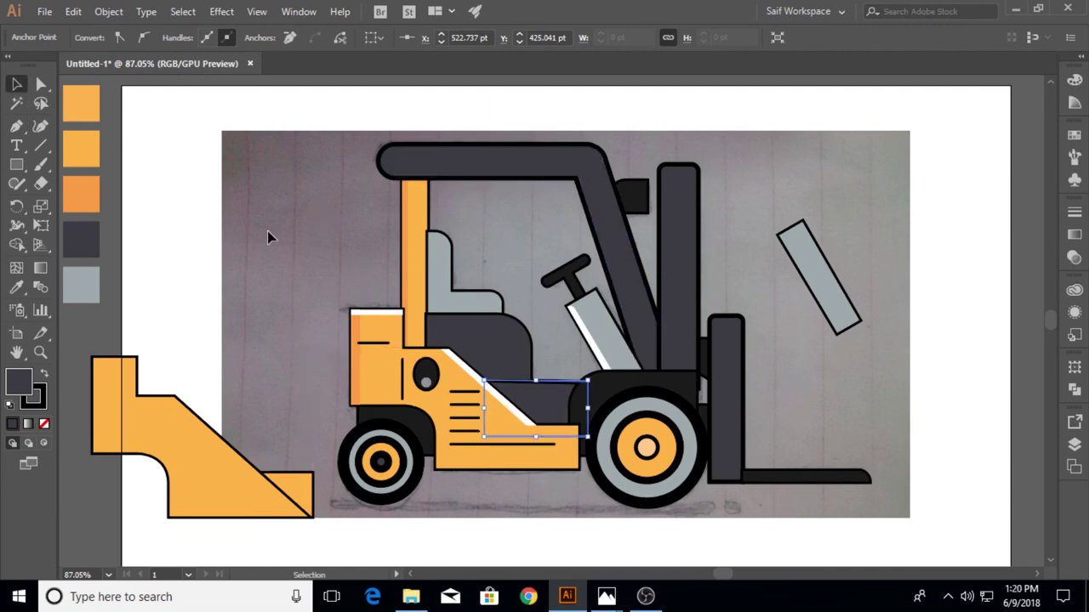
mouse_move(536, 405)
mouse_down()
mouse_move(539, 381)
mouse_move(721, 322)
mouse_move(716, 313)
mouse_move(523, 393)
mouse_up()
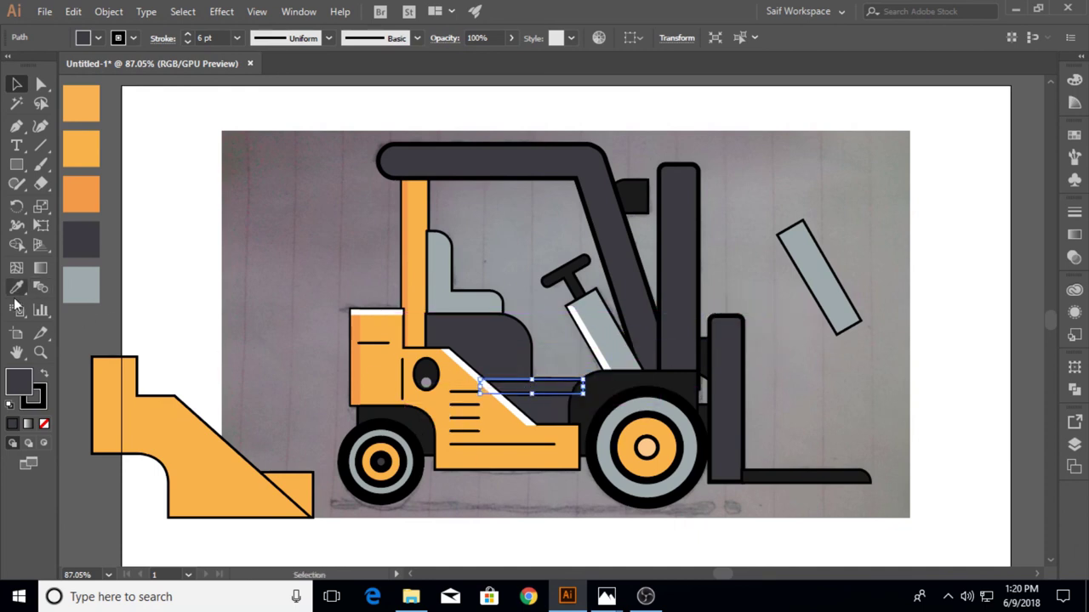
click(16, 290)
click(812, 274)
click(18, 85)
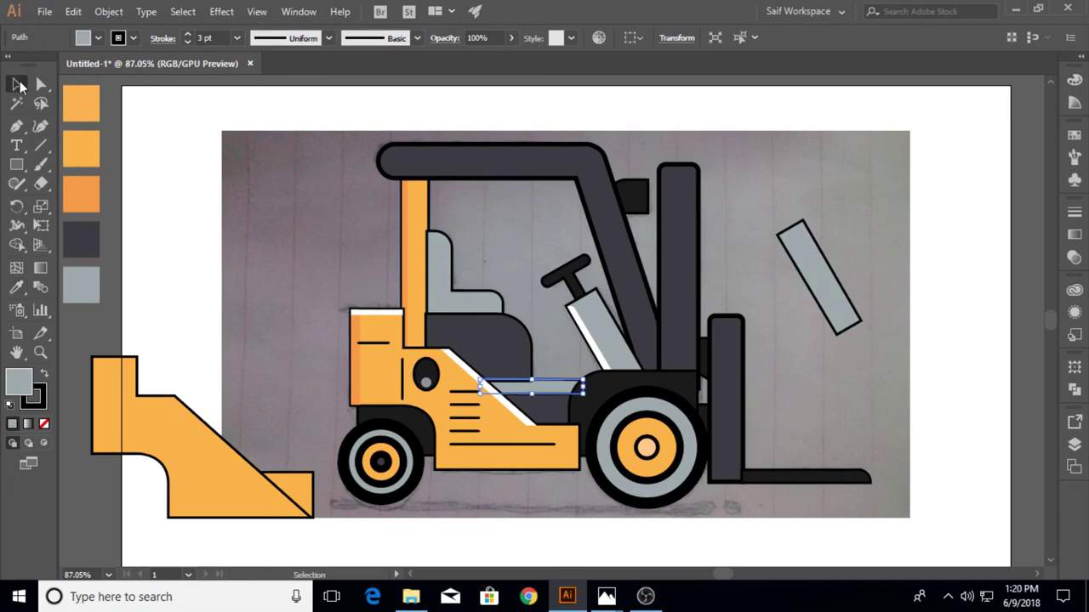
click(296, 223)
click(553, 389)
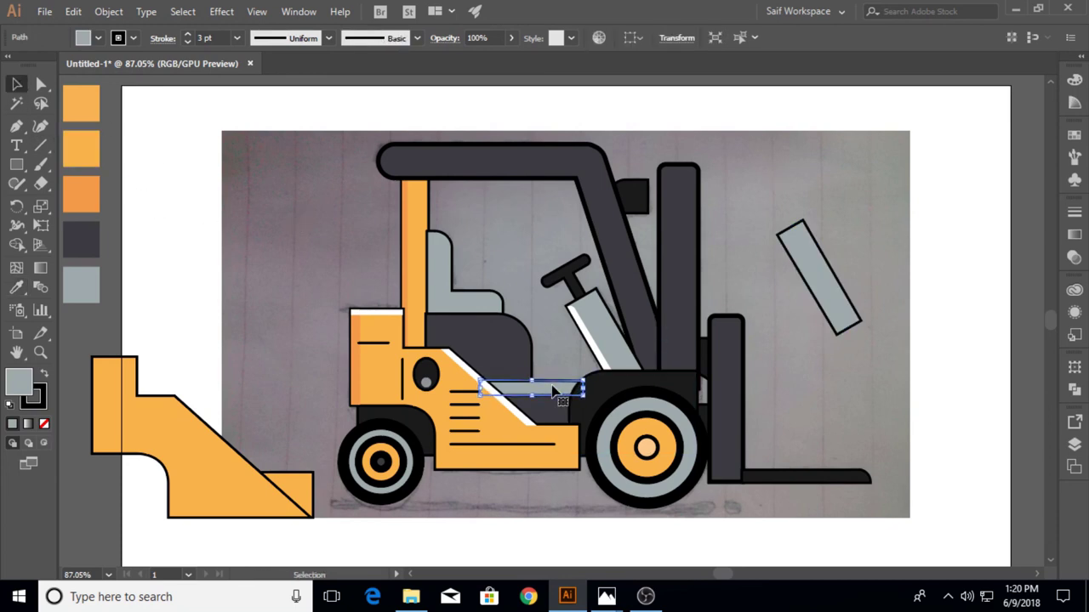
Delete the grey bar and move the spare yellow shape down and left
click(893, 396)
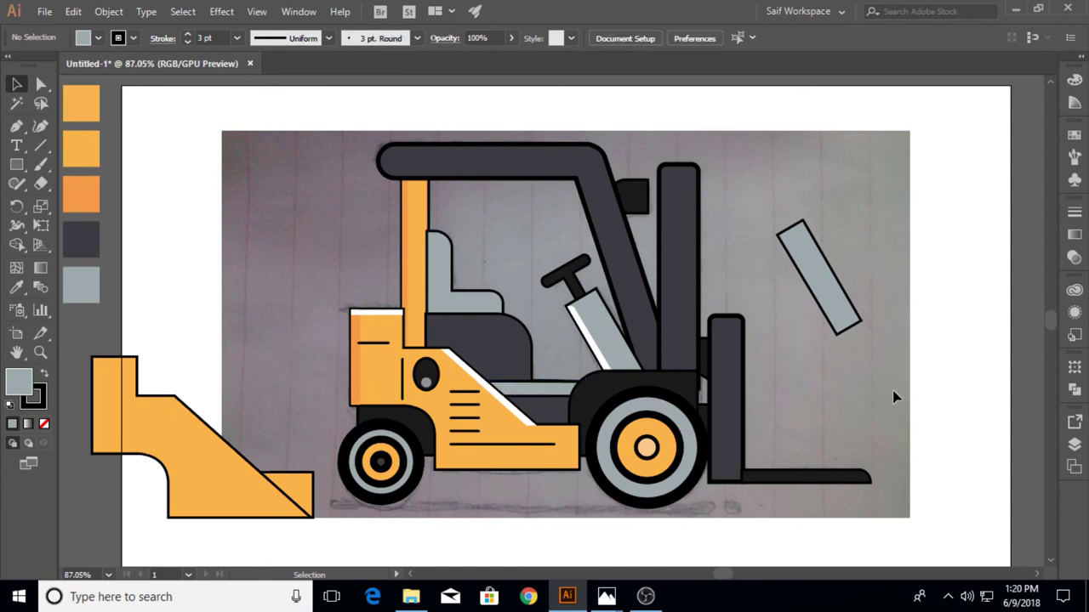
click(831, 247)
key(Delete)
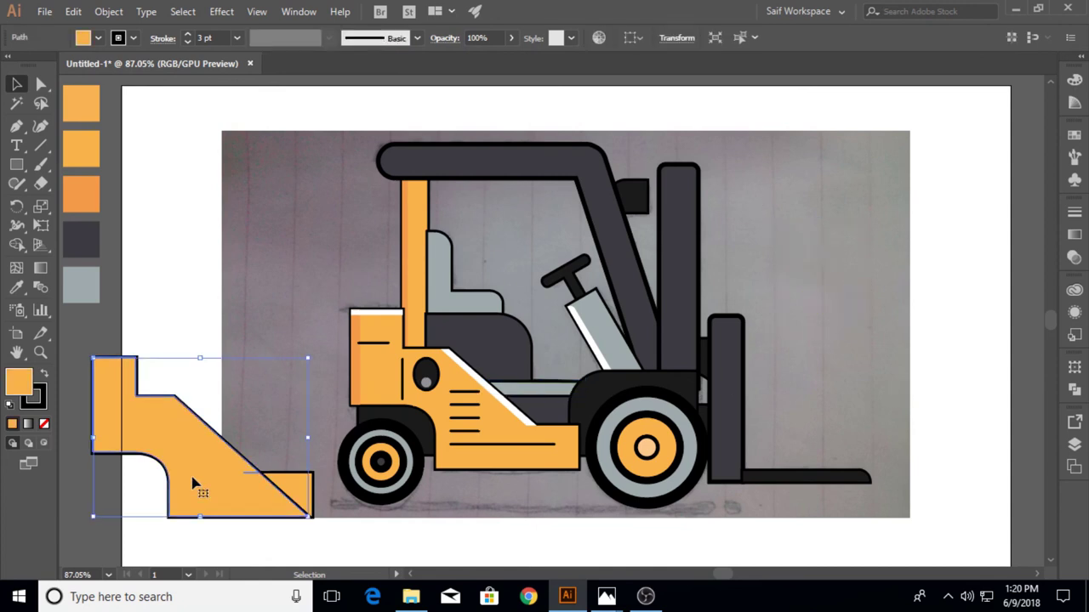
mouse_move(194, 479)
mouse_down()
mouse_move(181, 525)
mouse_move(187, 509)
mouse_up()
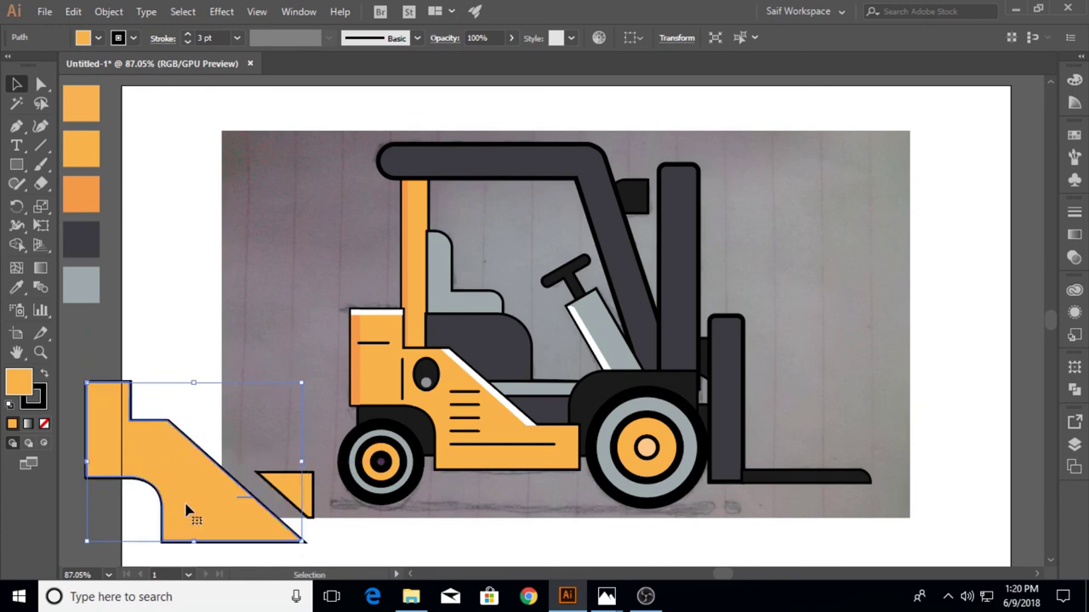
Divide the spare shape with a horizontal line across its bottom using Pathfinder
key(backslash)
drag(129, 533, 312, 533)
key(v)
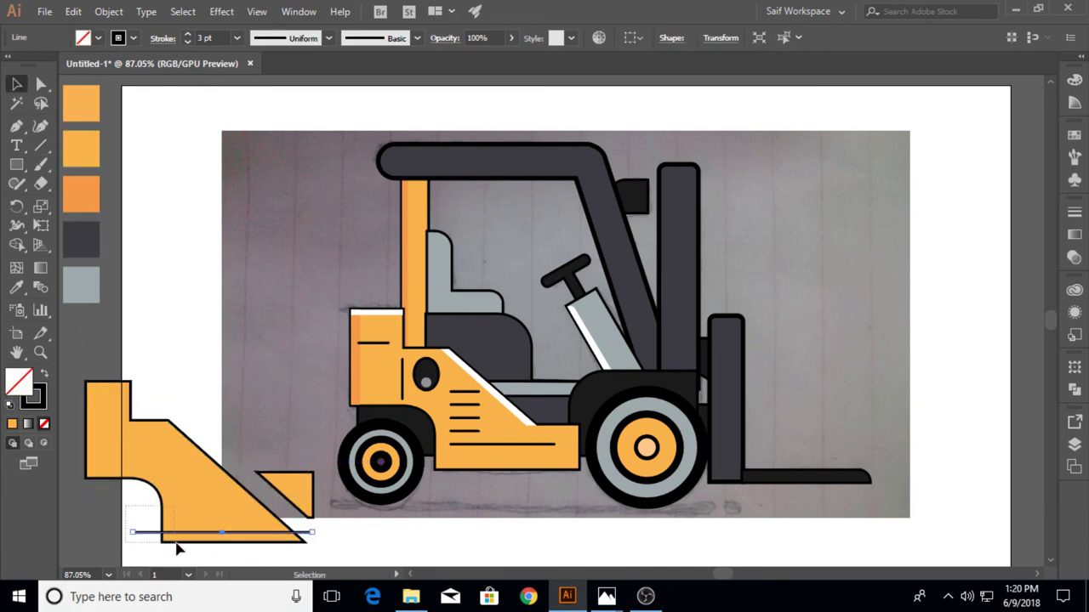
shift+click(175, 542)
click(1074, 390)
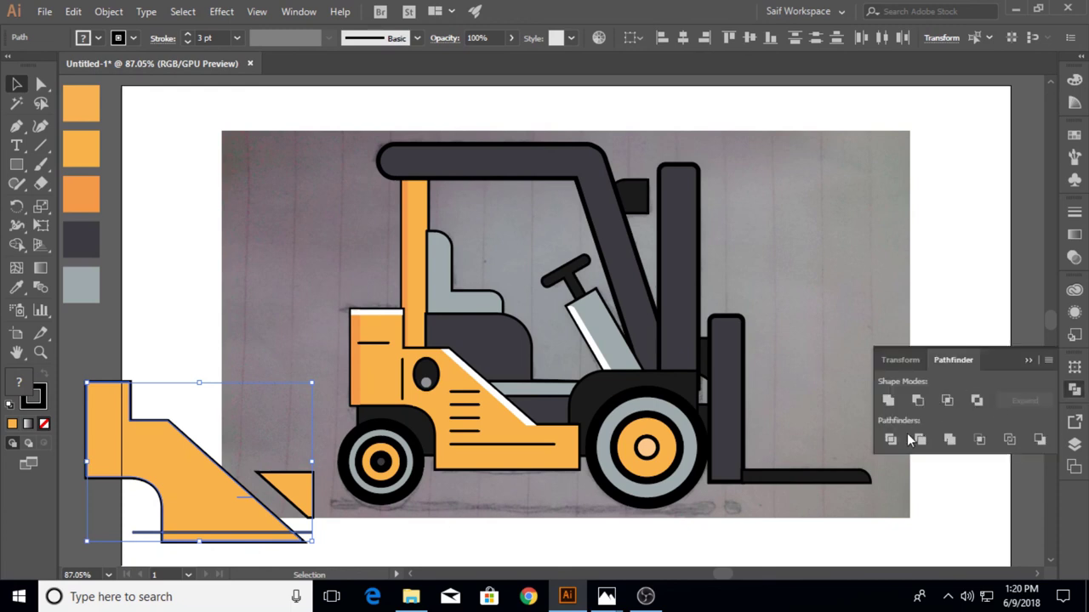
click(890, 439)
Ungroup the pieces and move the thin bottom strip to the forklift body's base
right_click(216, 497)
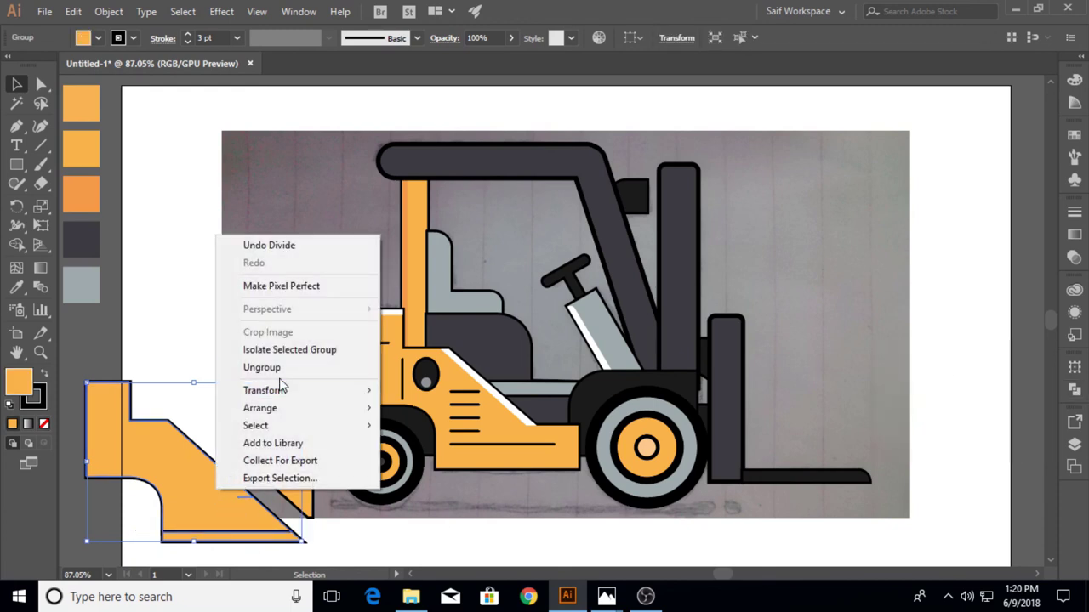
click(281, 372)
click(290, 539)
drag(291, 545, 568, 475)
Give the strip the body's orange colour and nudge it down to the body's bottom edge
click(17, 290)
click(359, 358)
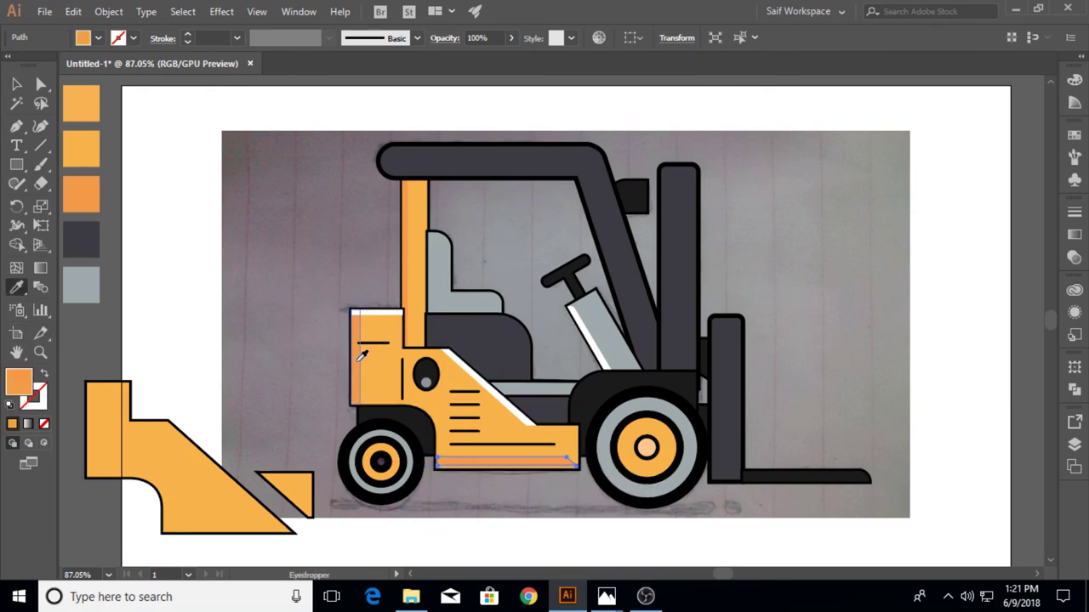
click(17, 82)
click(40, 353)
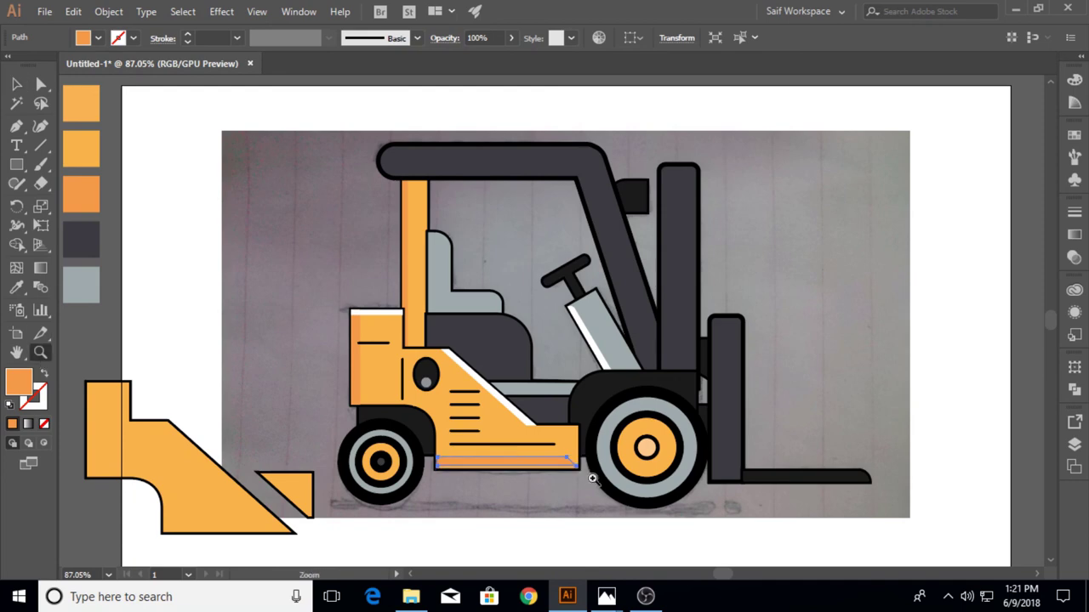
drag(510, 473, 708, 463)
click(17, 83)
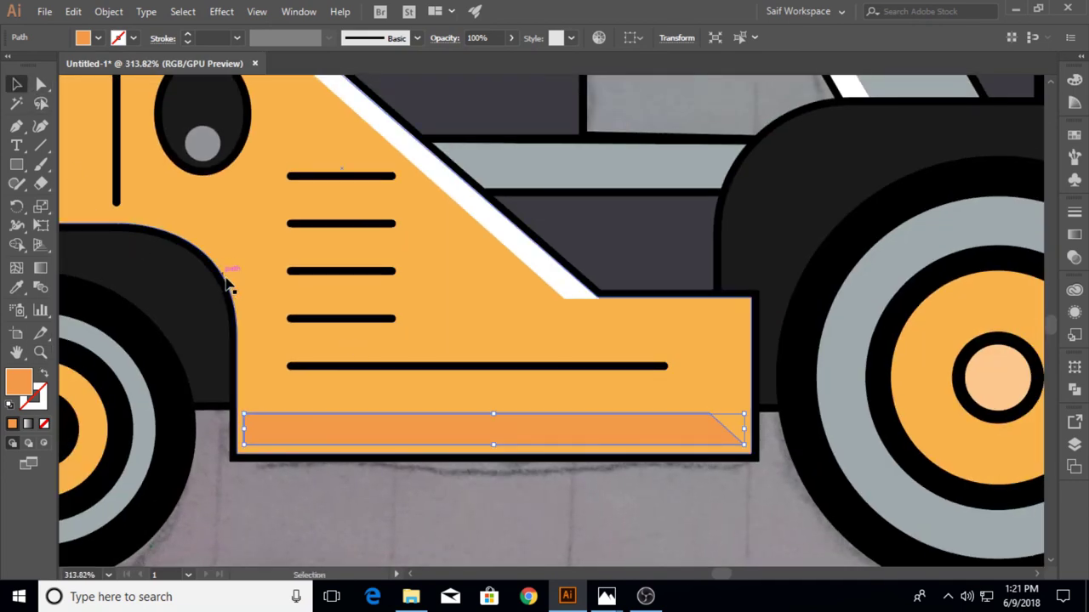
drag(340, 437, 340, 442)
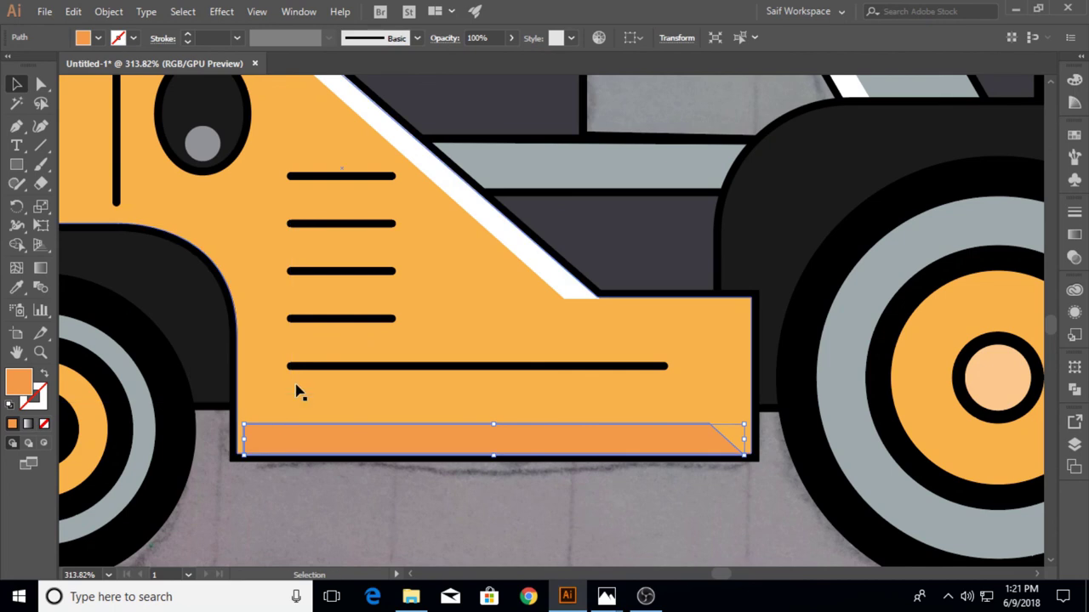
Round the orange strip's top-left and top-right corners with the corner widgets
key(a)
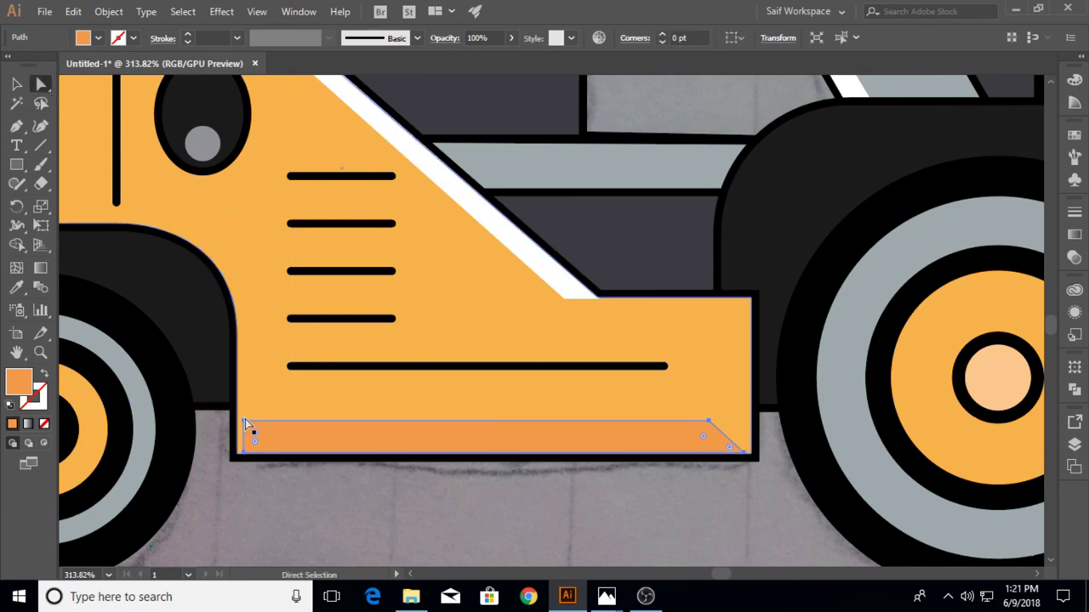
drag(245, 423, 254, 454)
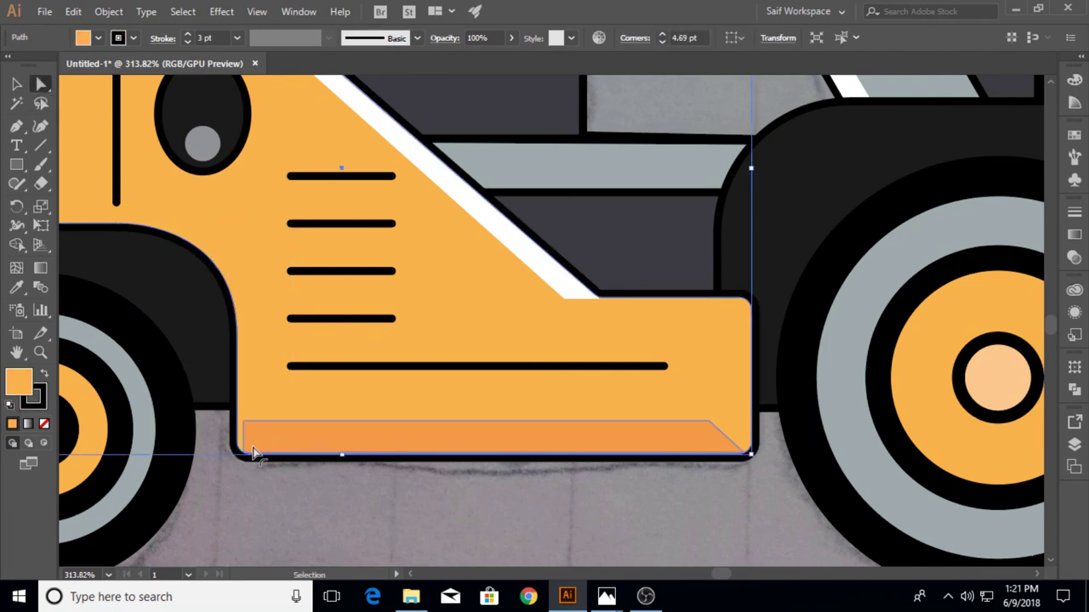
key(a)
click(247, 424)
drag(252, 431, 298, 473)
click(736, 451)
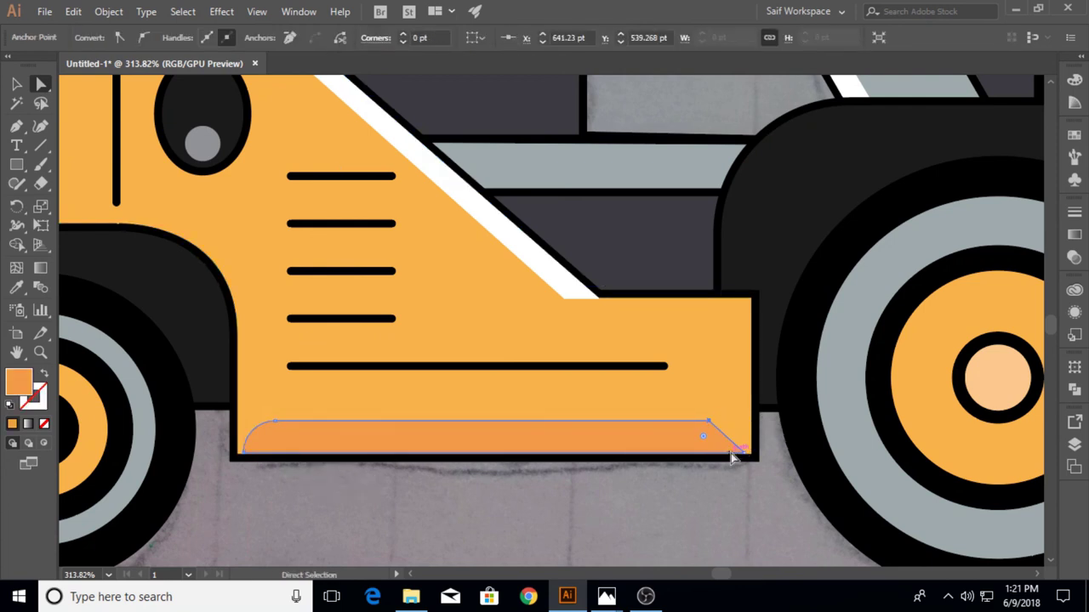
drag(700, 440, 705, 437)
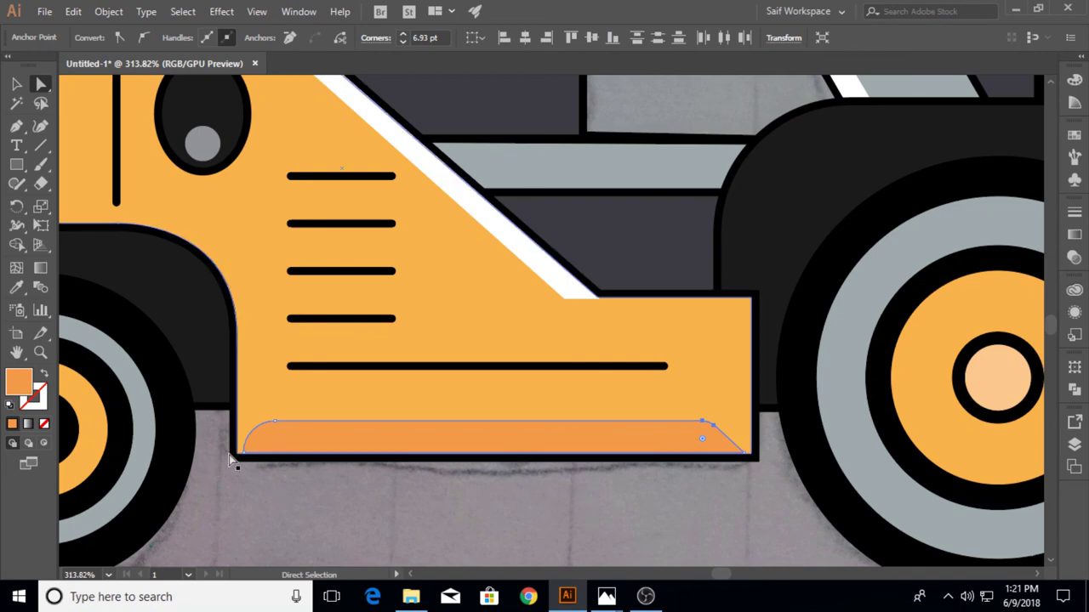
Delete the leftover yellow shape
scroll(297, 257, down, 5)
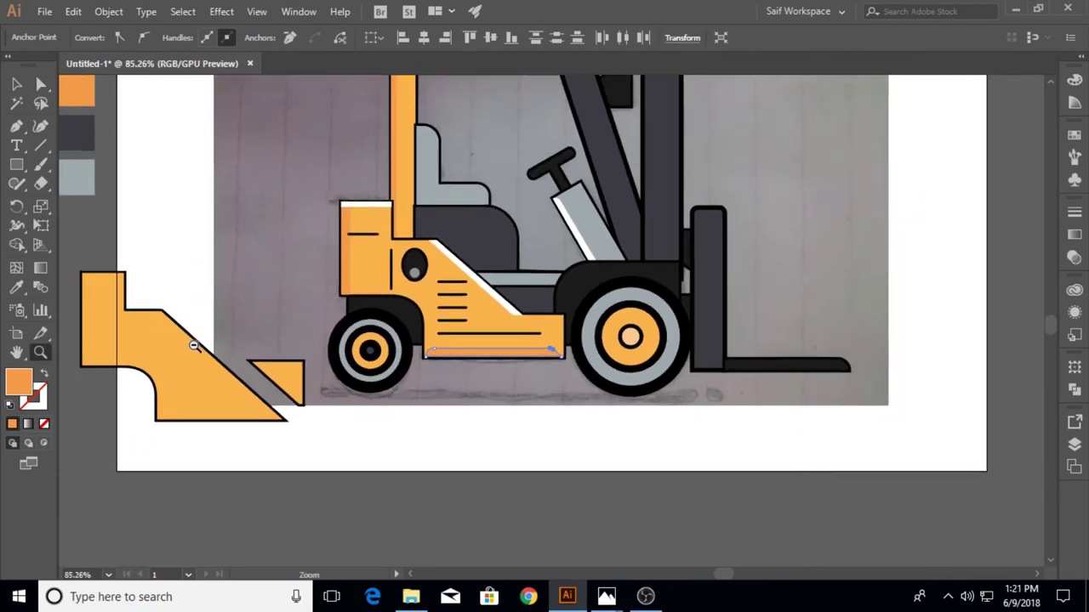
drag(169, 372, 319, 484)
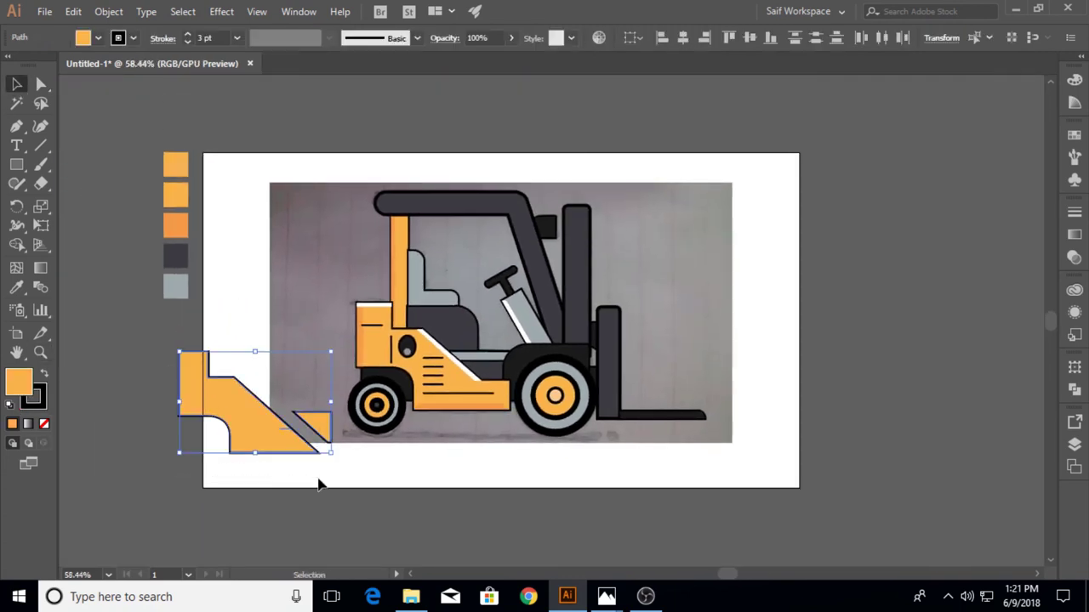
key(Delete)
Hide the reference photo layer in the Layers panel
click(1073, 446)
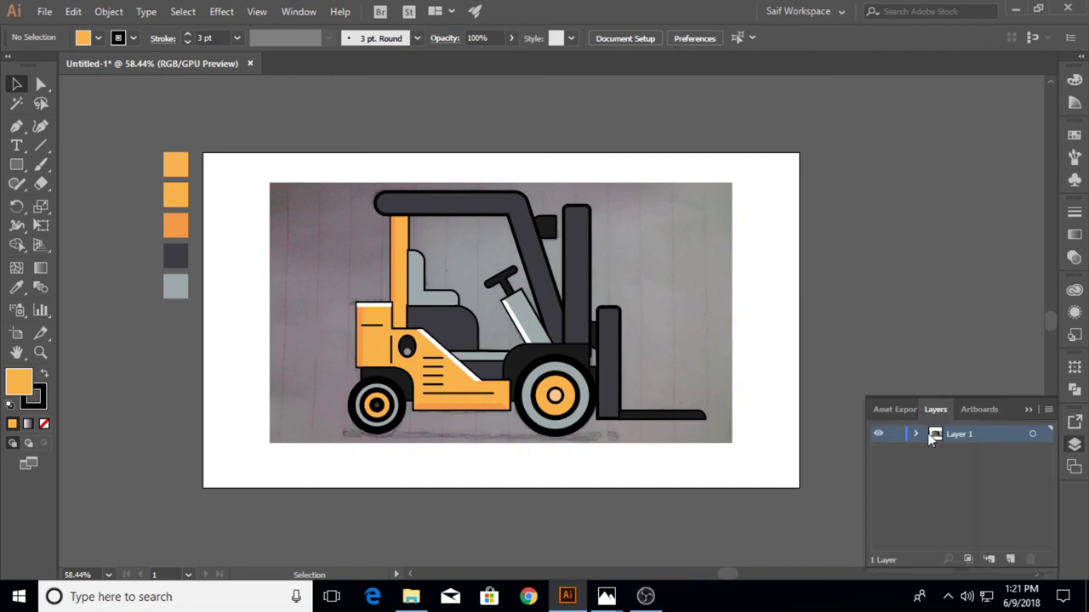
drag(1053, 452, 1047, 568)
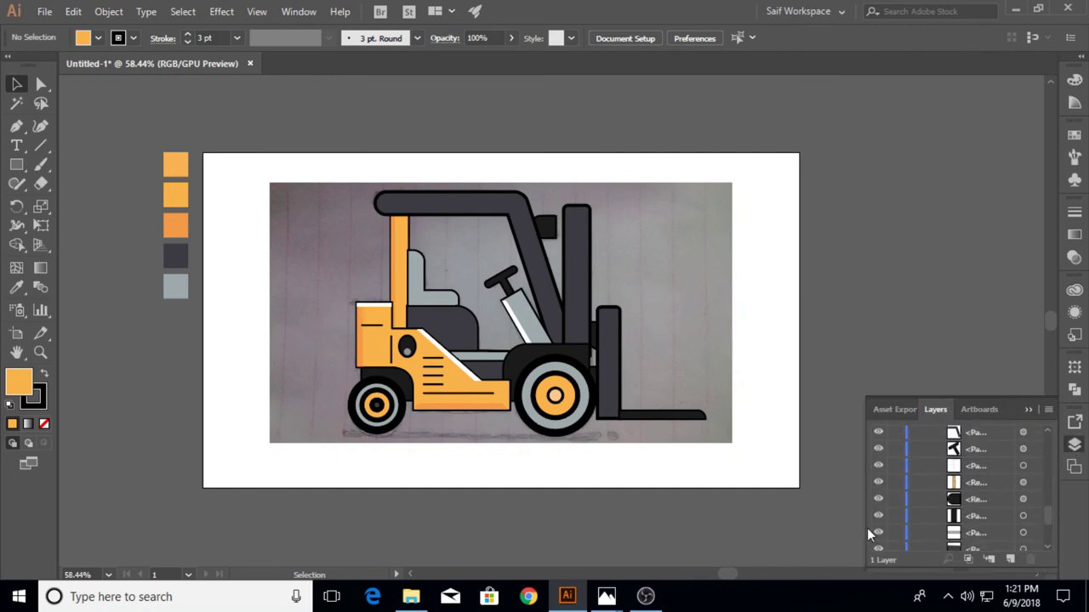
mouse_move(1048, 511)
mouse_down()
mouse_move(1058, 442)
mouse_move(1068, 541)
mouse_up()
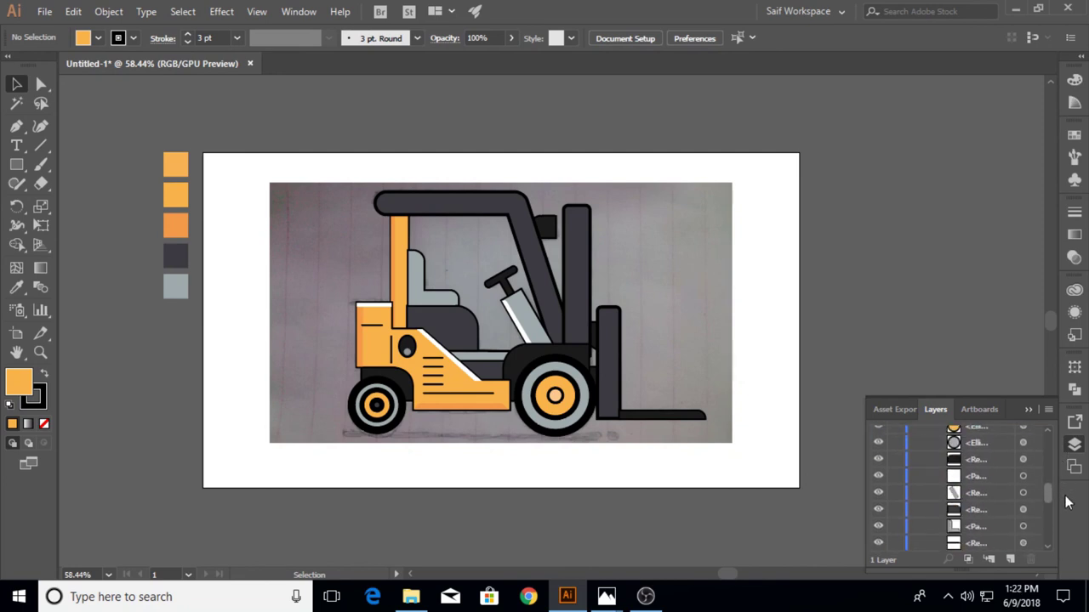
click(877, 468)
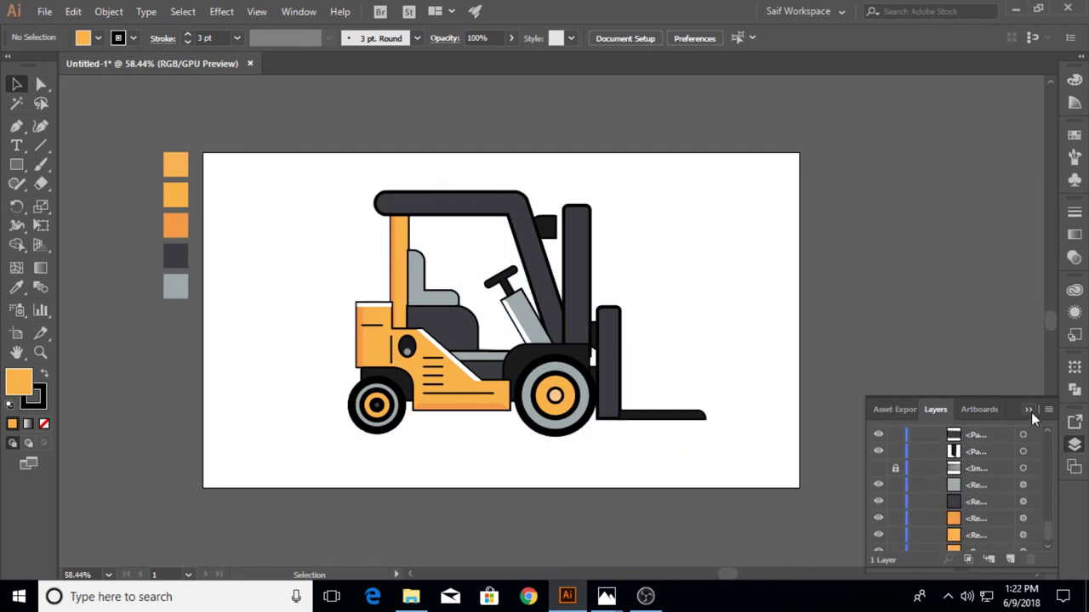
click(1029, 411)
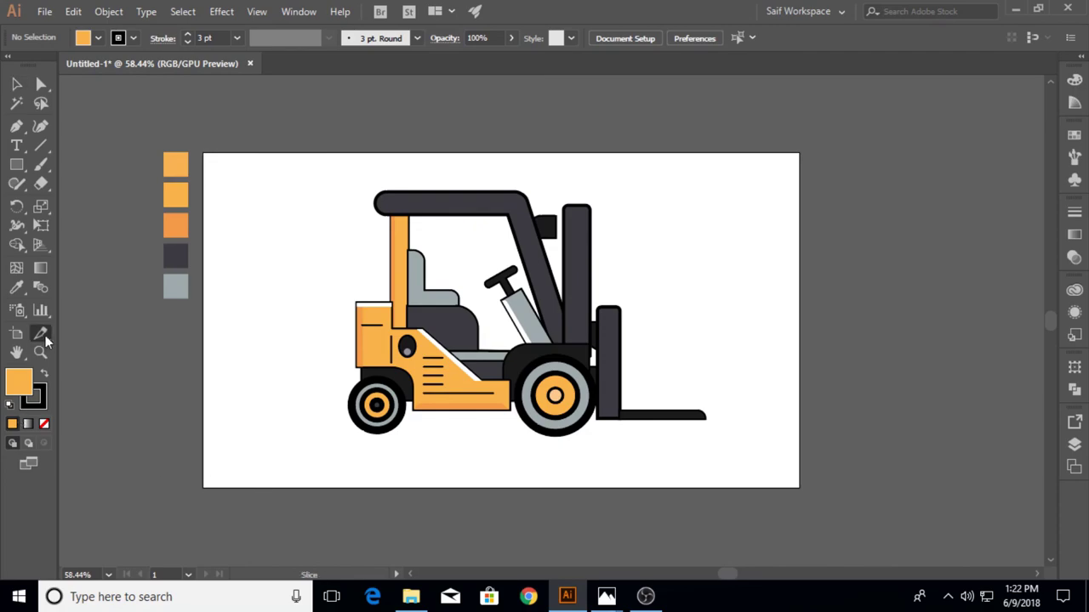
click(40, 351)
drag(489, 290, 495, 290)
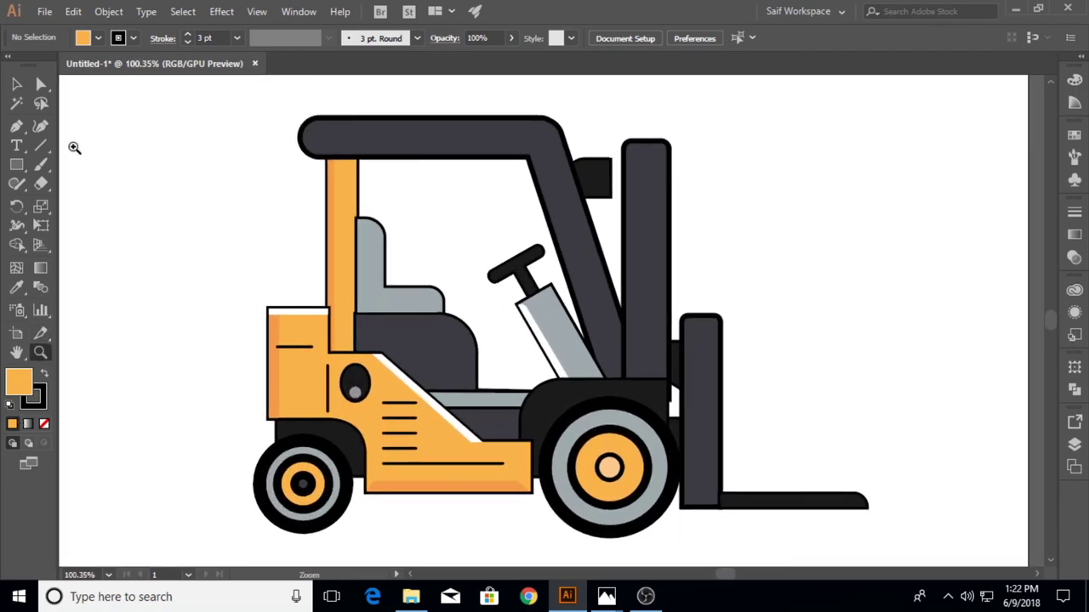
key(v)
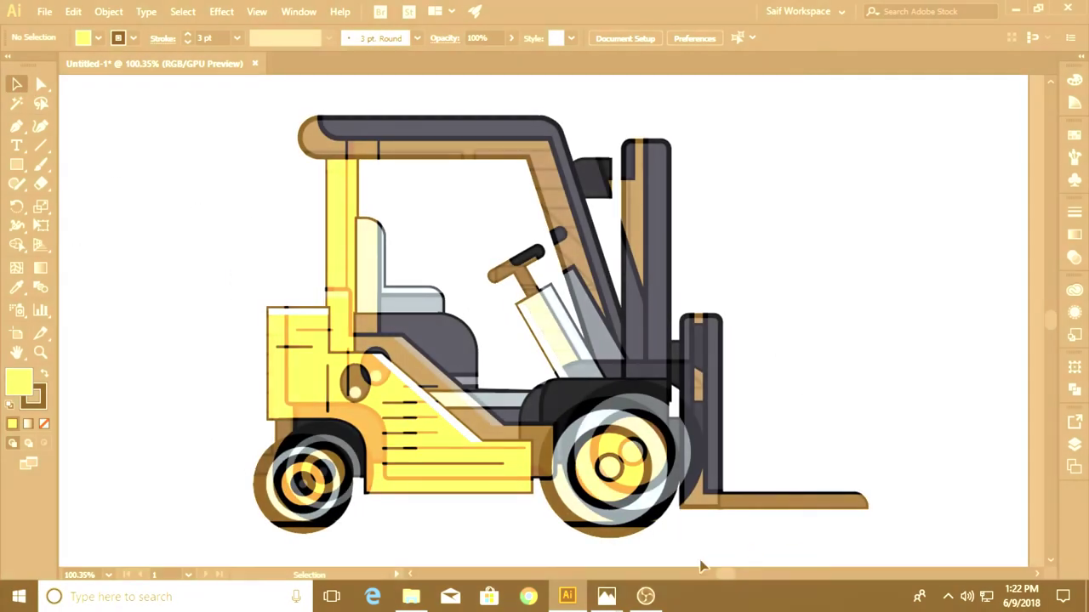